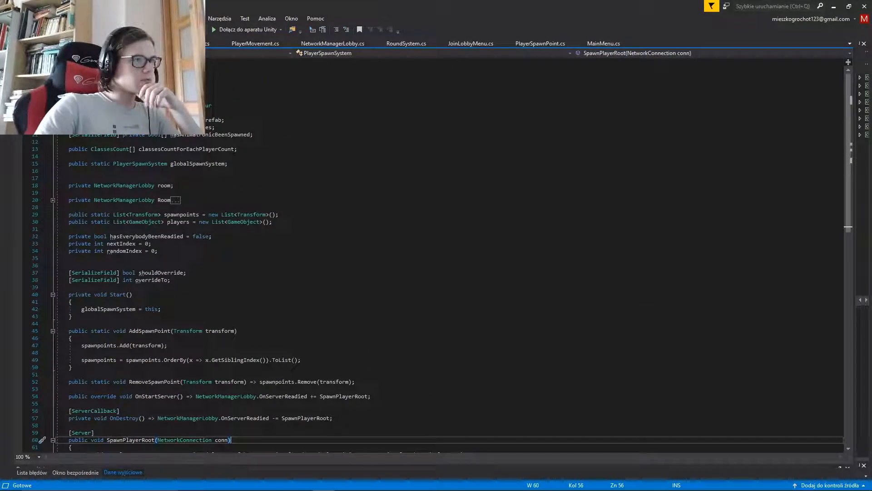
Move the classes field declaration from PlayerSpawnSystem into ClassManager, directly below the Classes enum, and save the script
drag(216, 128, 69, 127)
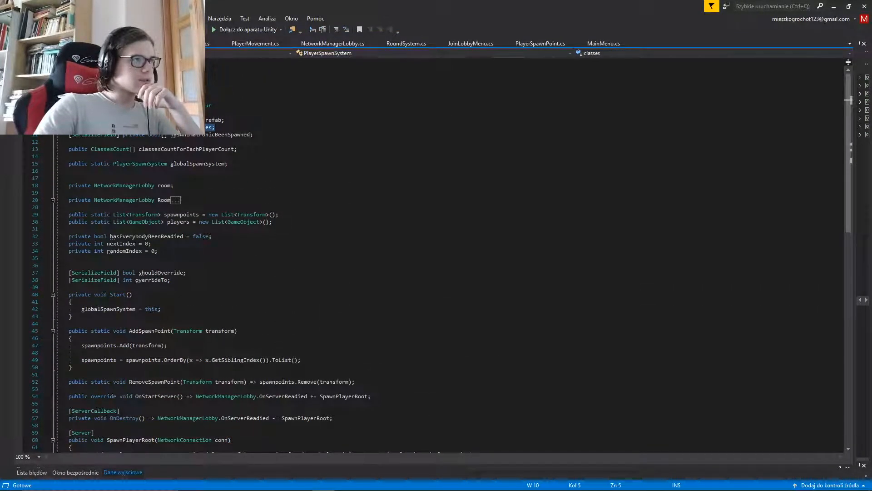
key(BackSpace)
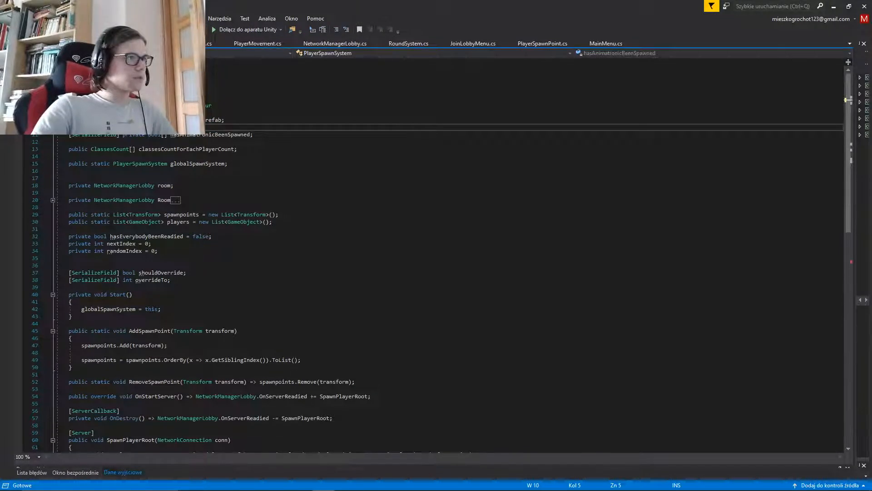
key(ctrl+Tab)
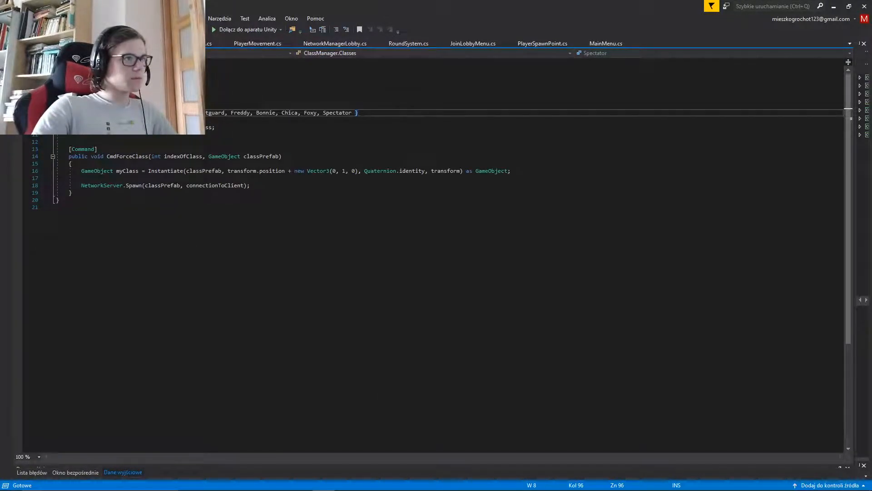
text([SerializeField] private GameObject[] classes;)
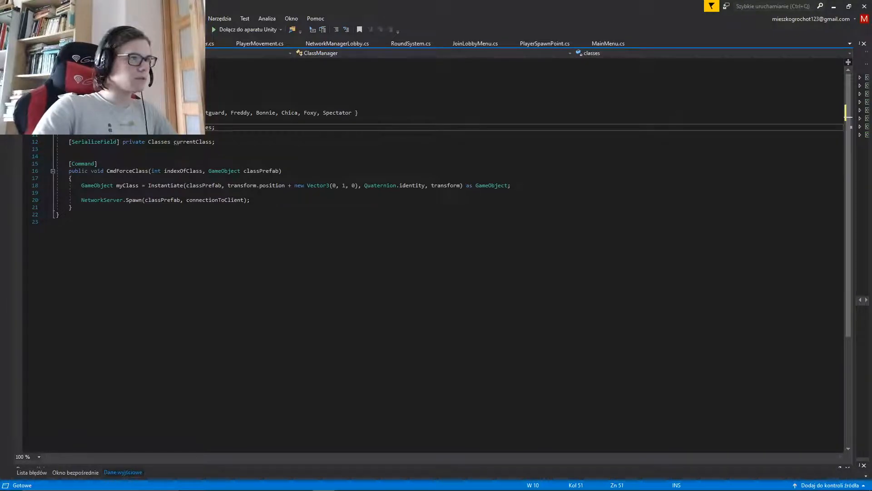
key(Up)
key(BackSpace)
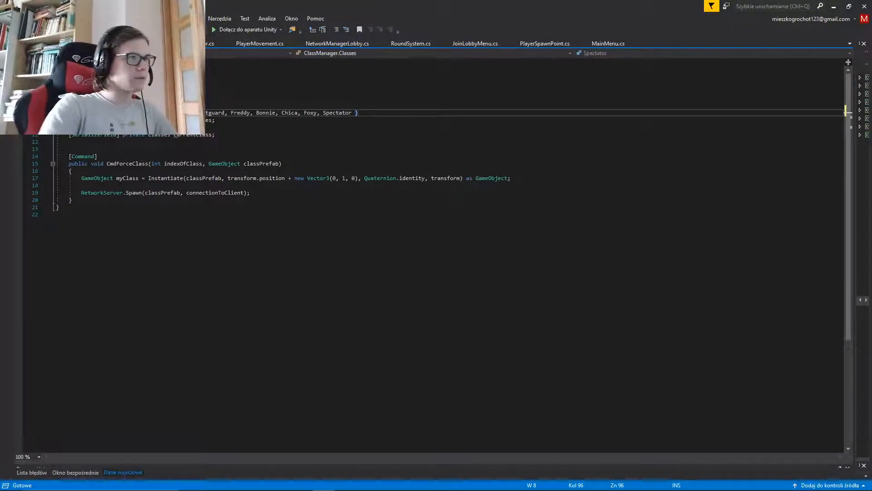
key(ctrl+s)
In PlayerSpawnSystem's SpawnPlayerRoot, replace the classes[0] argument of the CmdForceClass call with 0 and save
key(ctrl+Tab)
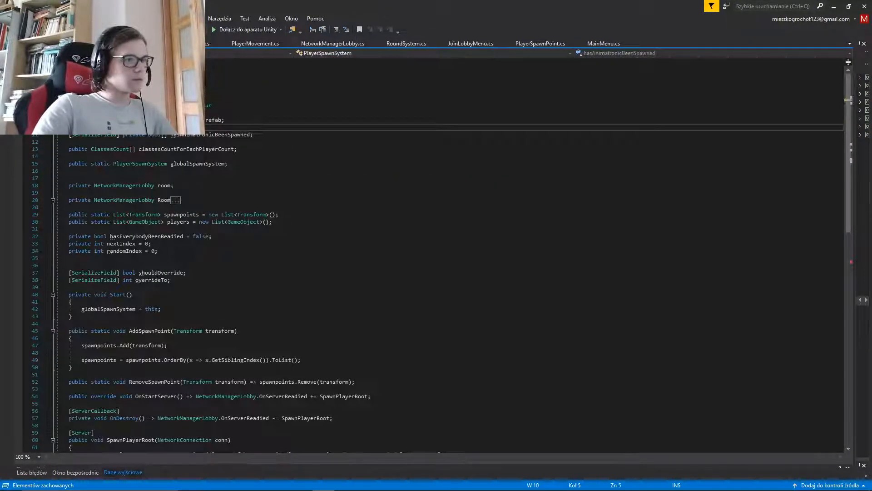
scroll(436, 255, down, 10)
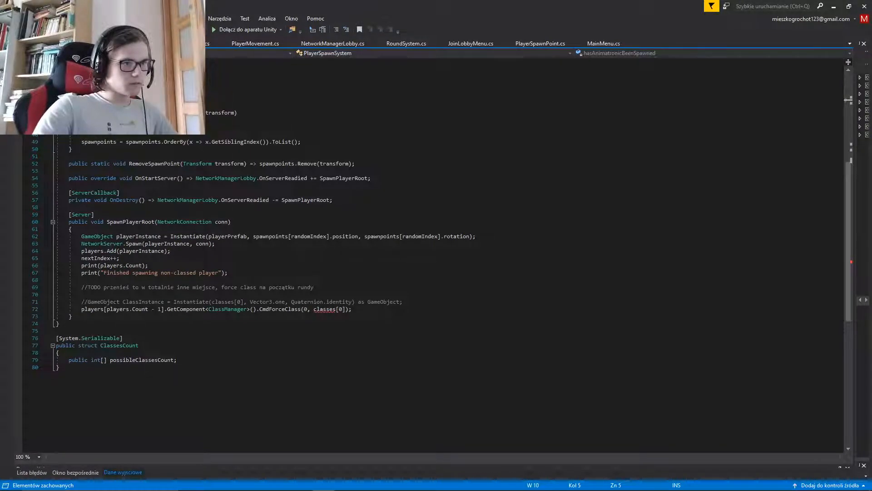
click(346, 309)
key(shift+Left)
key(ctrl+shift+Left)
key(ctrl+shift+Left)
key(ctrl+shift+Left)
key(ctrl+shift+Left)
key(ctrl+shift+Right)
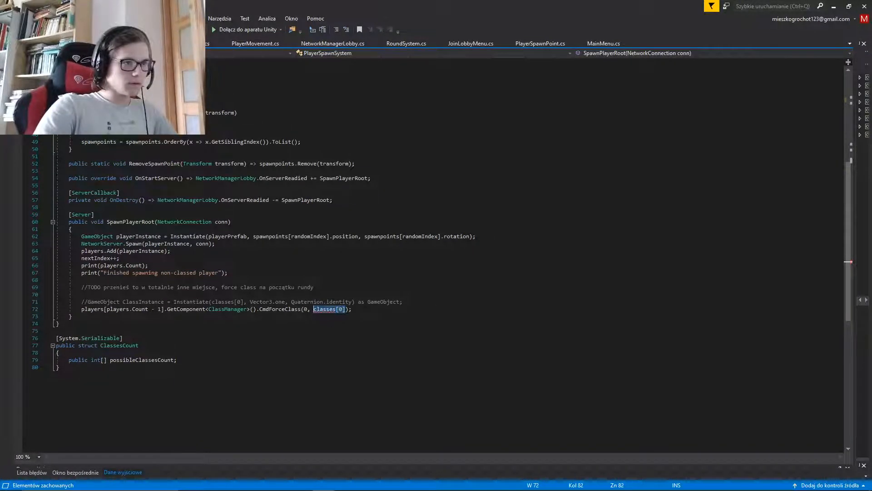
text(0)
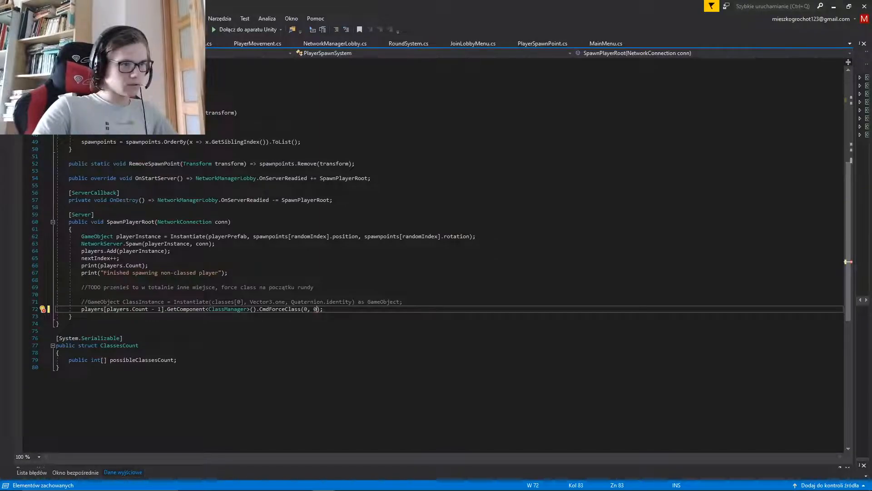
key(End)
key(ctrl+s)
In ClassManager, change the type of CmdForceClass's second parameter to int
key(ctrl+Tab)
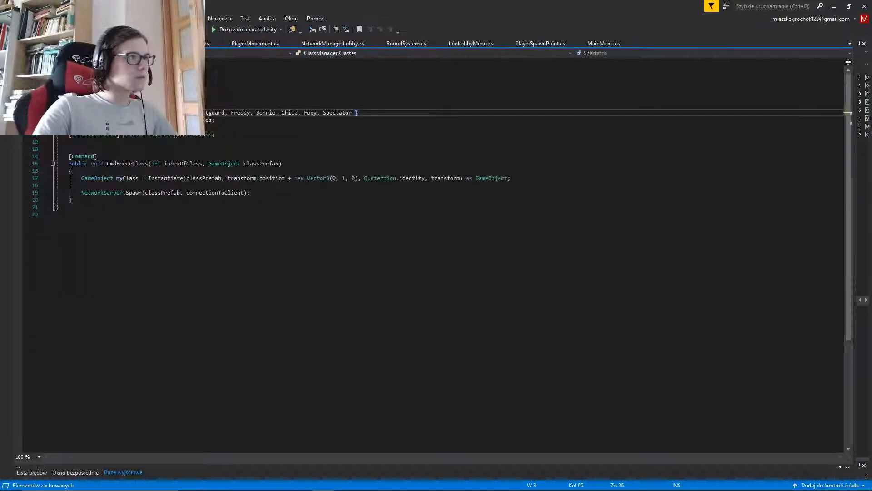
click(279, 164)
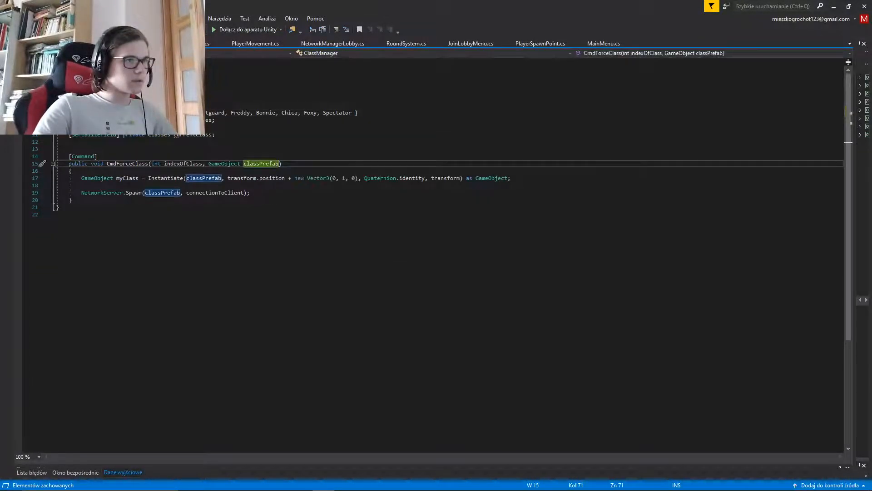
key(ctrl+Left)
key(Left)
key(ctrl+shift+Left)
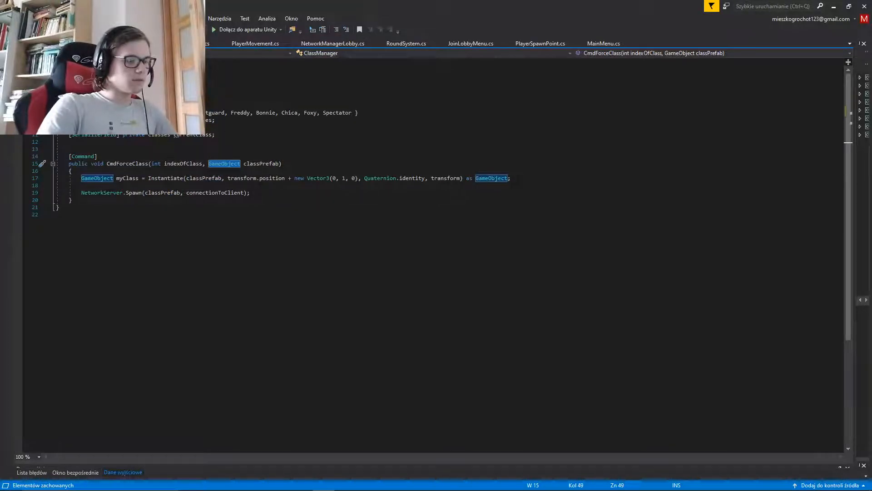
text(int)
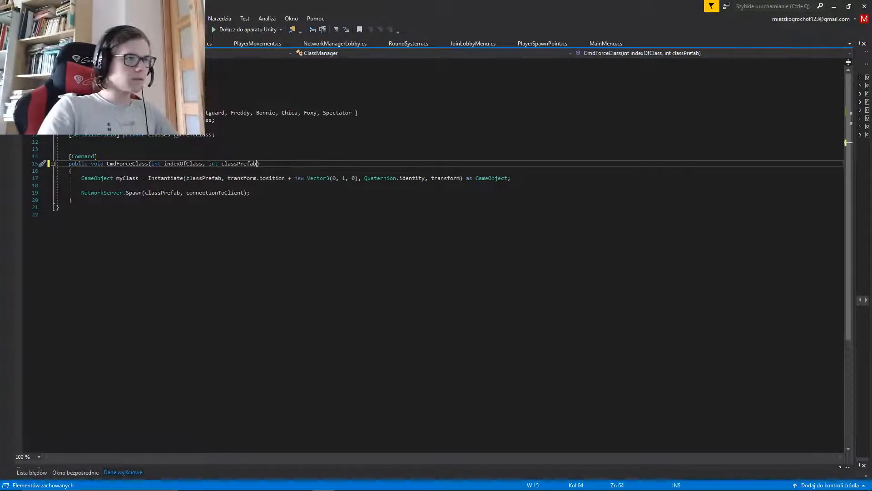
Rename the second parameter in the CmdForceClass signature to classPrefabIndex
key(ctrl+Right)
key(ctrl+Right)
text(Ide)
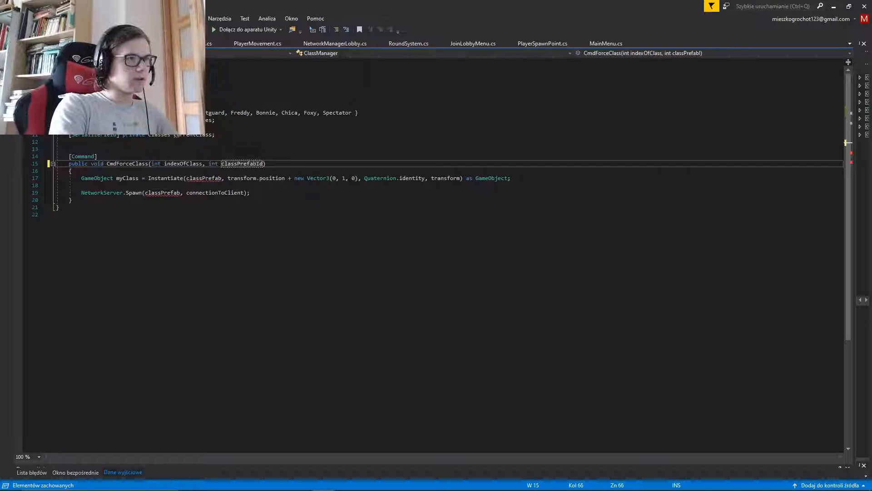
key(BackSpace)
text(ndex)
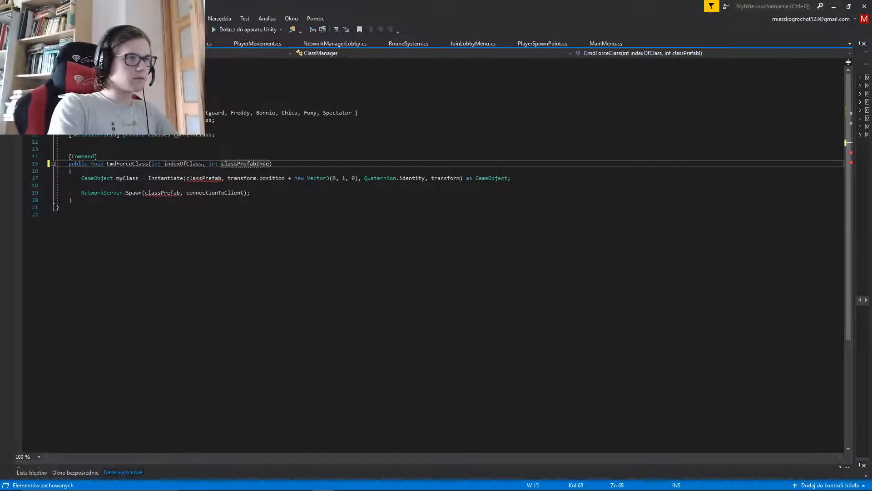
key(Down)
key(Down)
key(Up)
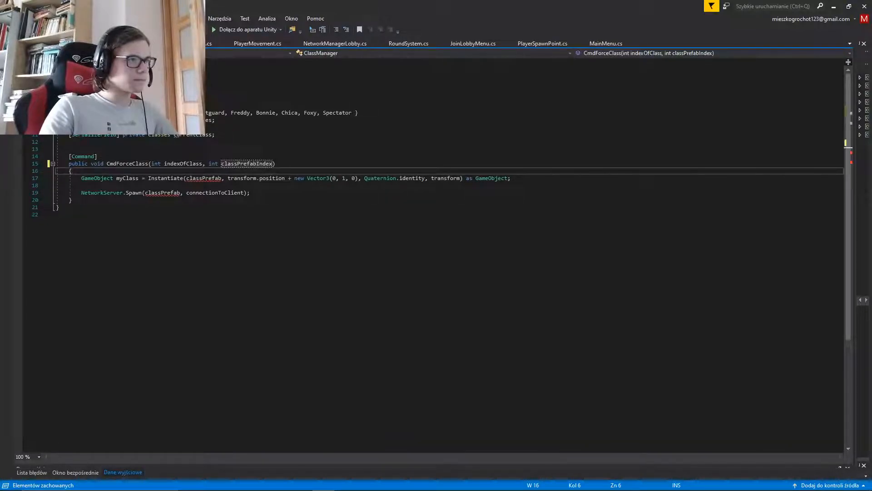
Make the Instantiate call in CmdForceClass use classes[classPrefabIndex] as its prefab, and save the script
click(222, 178)
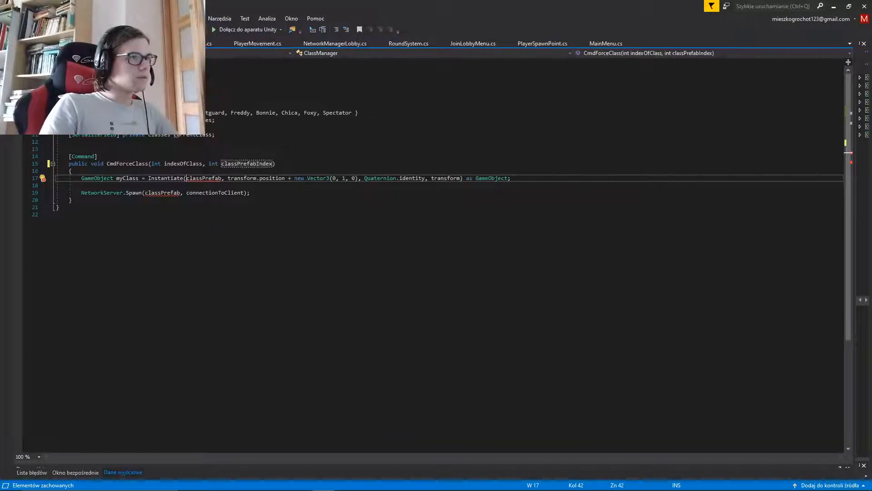
text(classes)
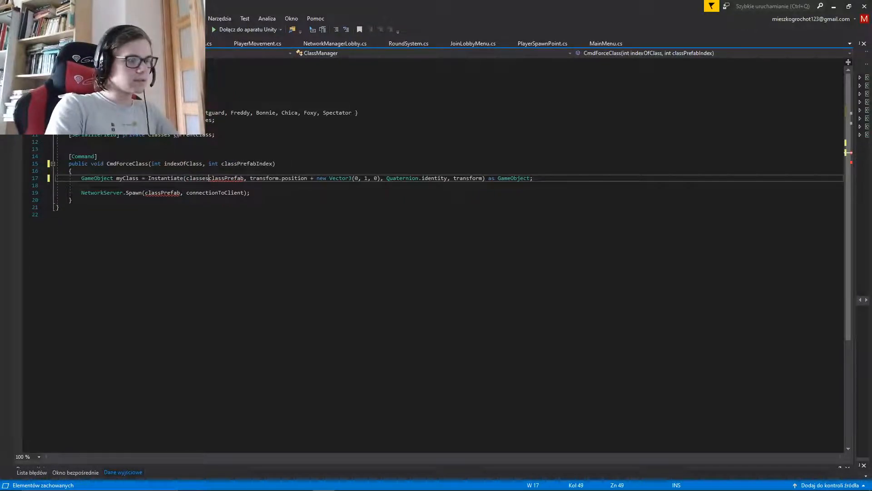
text([)
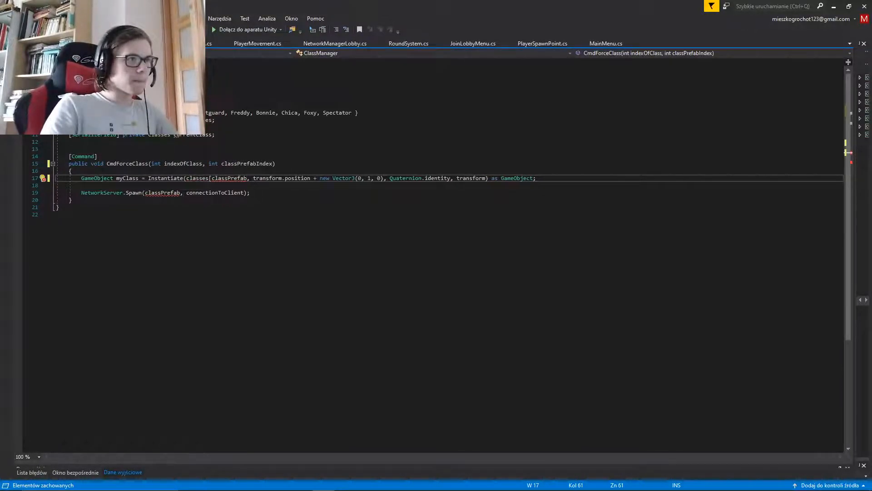
text(])
text(Index)
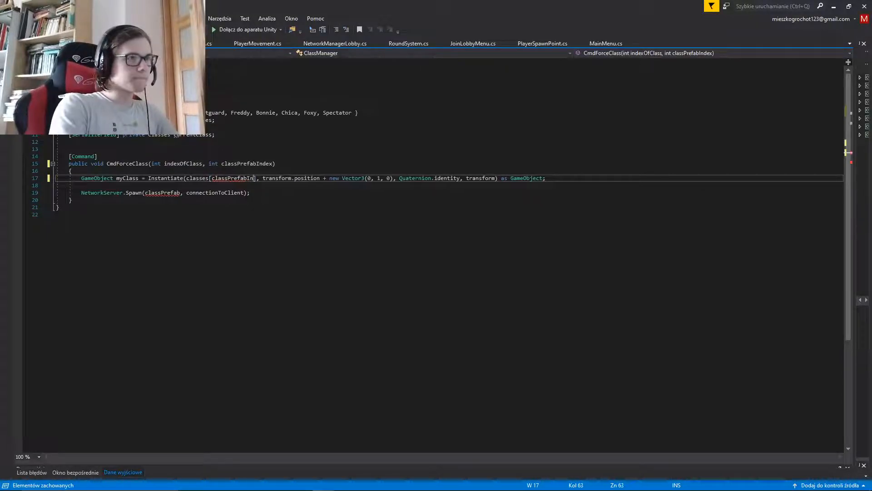
click(72, 171)
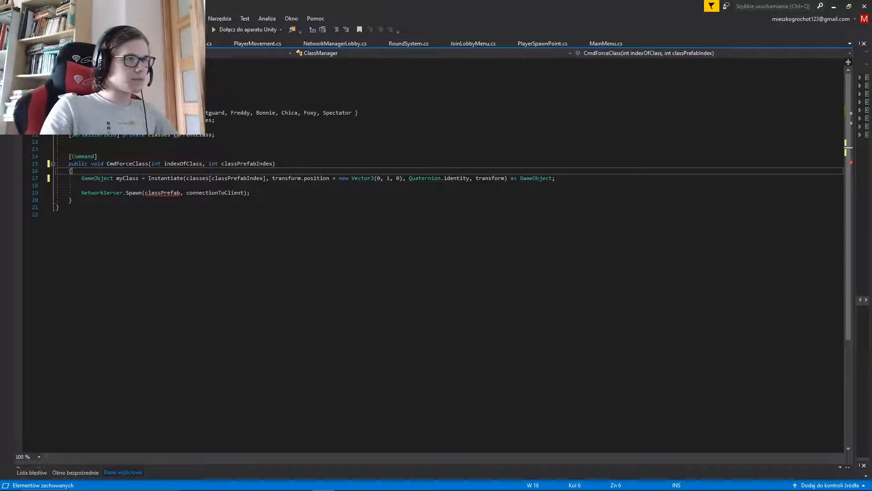
key(ctrl+s)
Replace the first argument of the NetworkServer.Spawn call with myClass and save the script
click(177, 193)
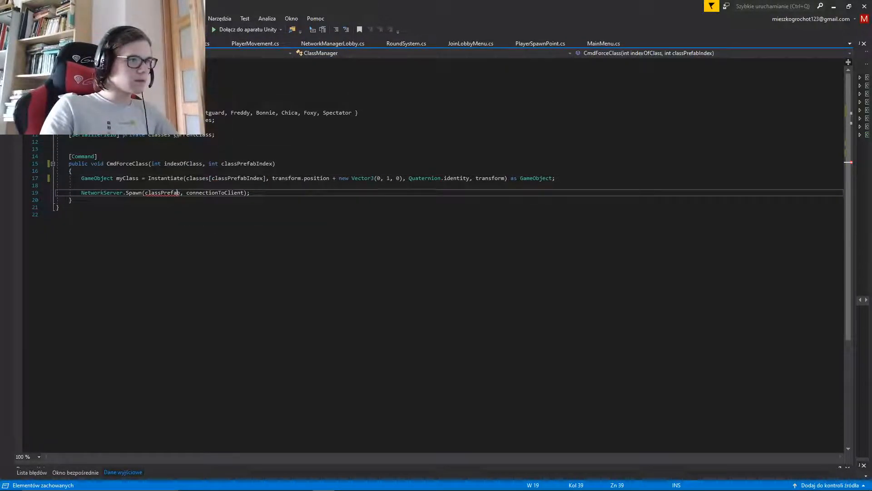
drag(180, 192, 145, 193)
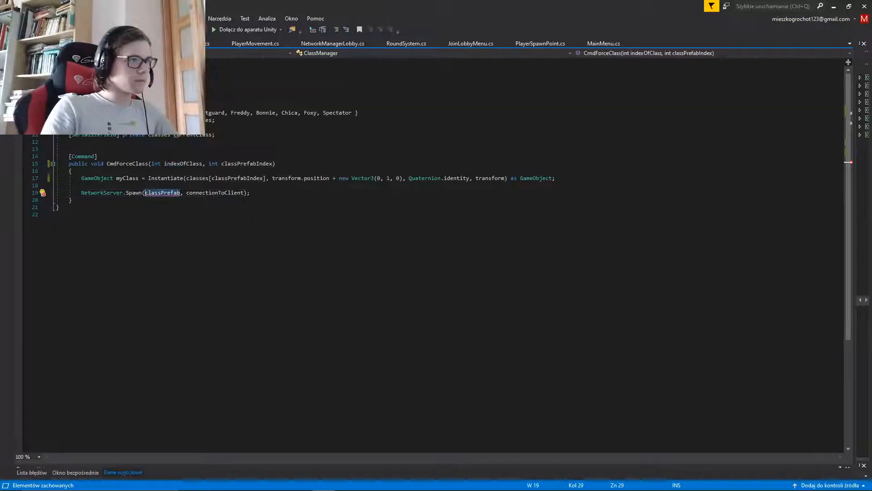
text(myClass)
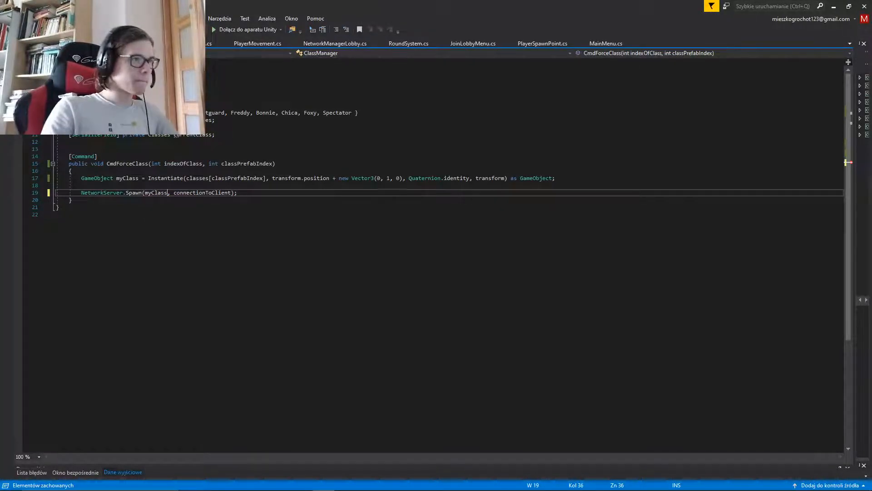
click(81, 185)
key(ctrl+s)
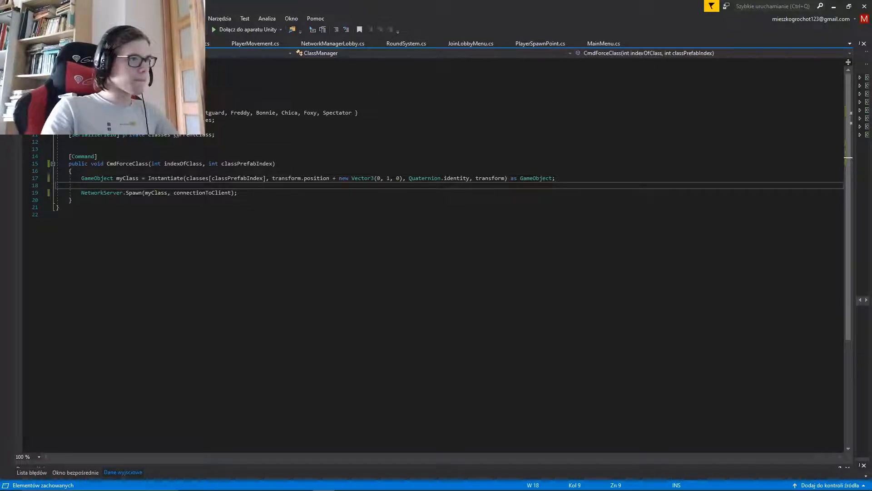
Review the CmdForceClass call in PlayerSpawnSystem against the method and field declarations in ClassManager
key(ctrl+Tab)
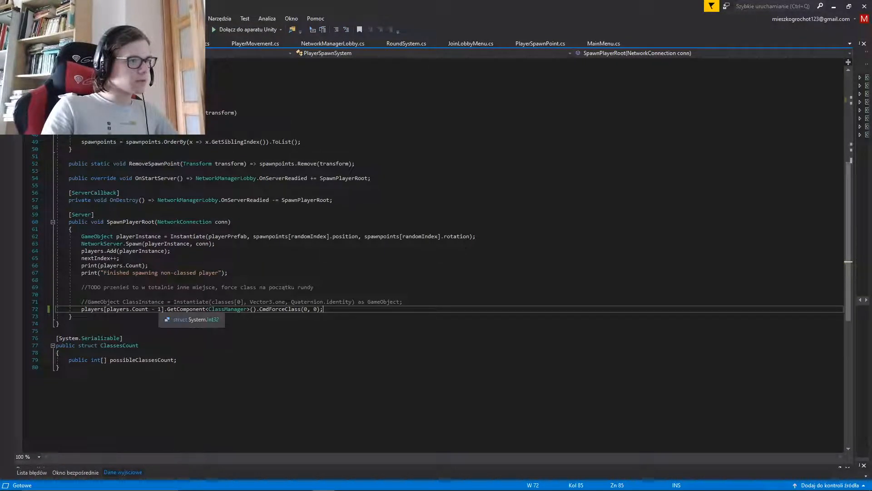
click(82, 294)
key(ctrl+s)
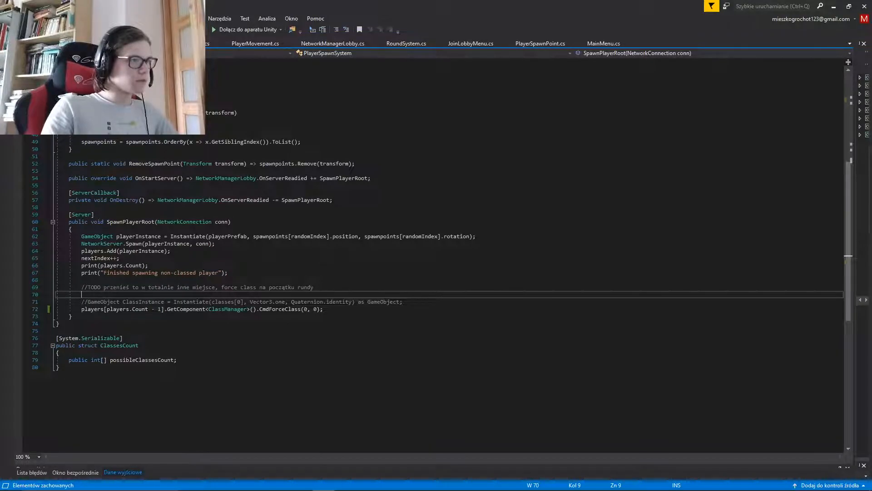
key(ctrl+Tab)
key(ctrl+Tab)
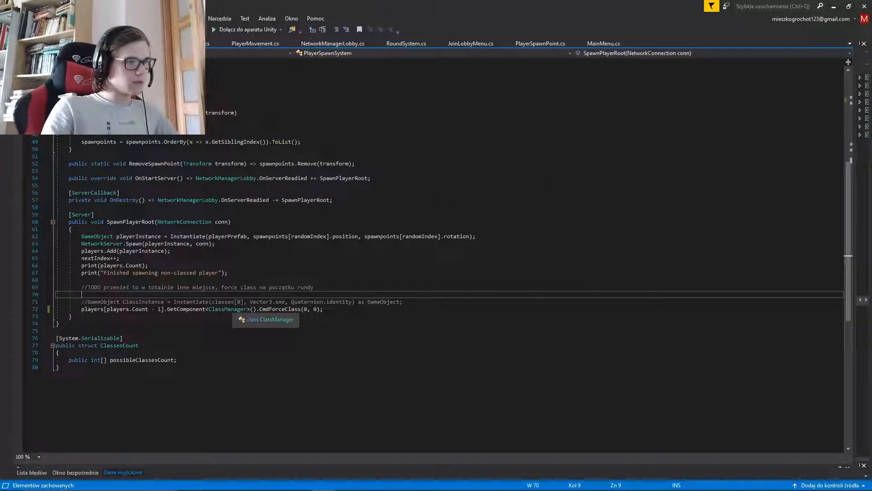
click(324, 309)
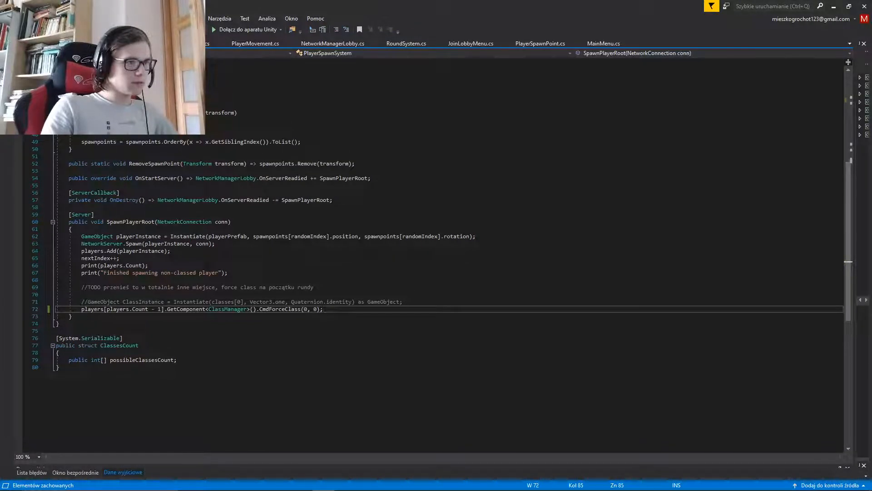
key(ctrl+Tab)
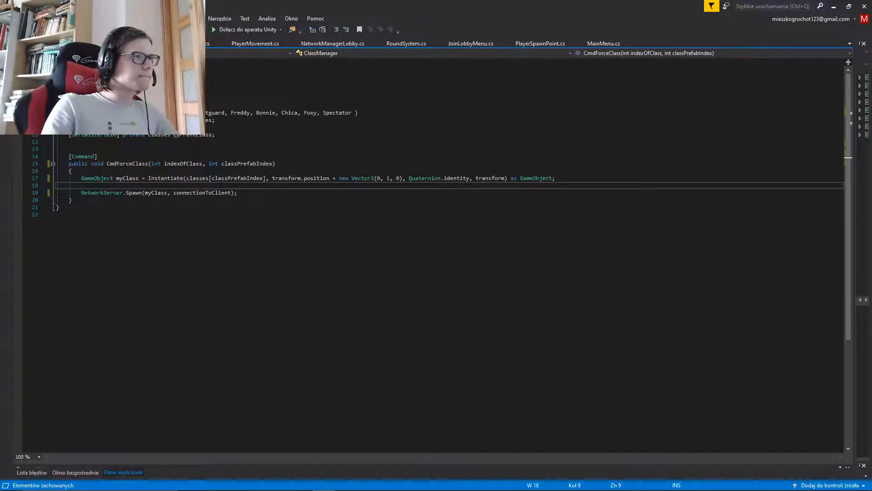
click(72, 171)
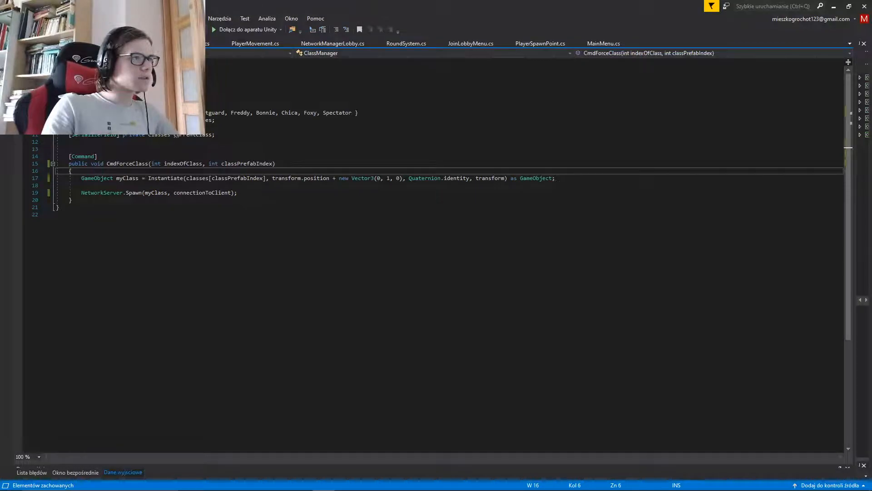
click(69, 127)
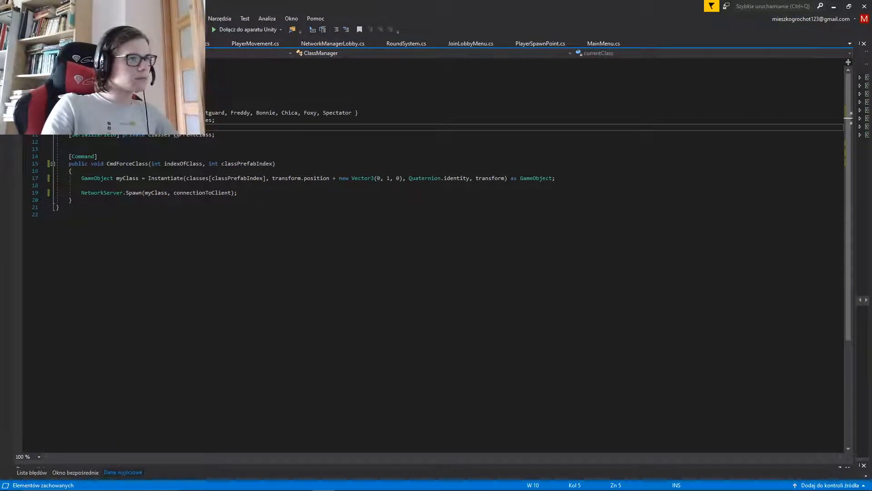
Add a currentClass = Classes assignment on a new line below the NetworkServer.Spawn call in CmdForceClass
click(237, 192)
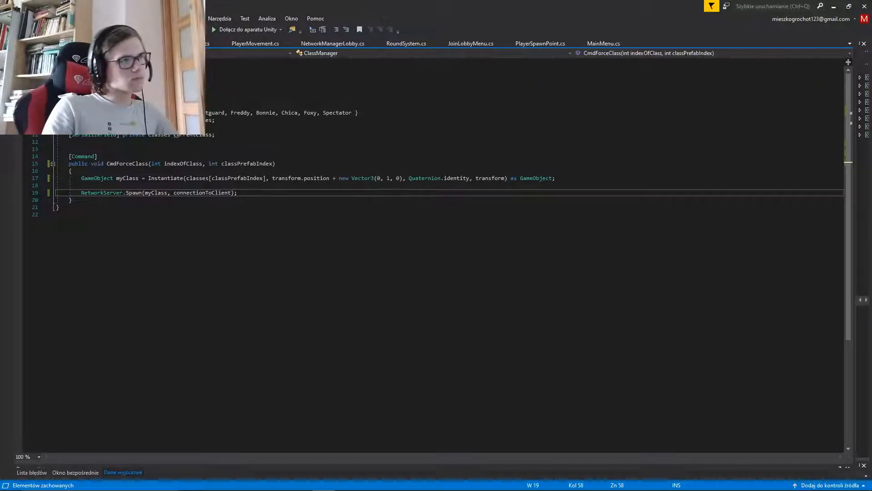
key(Return)
text(currentClass)
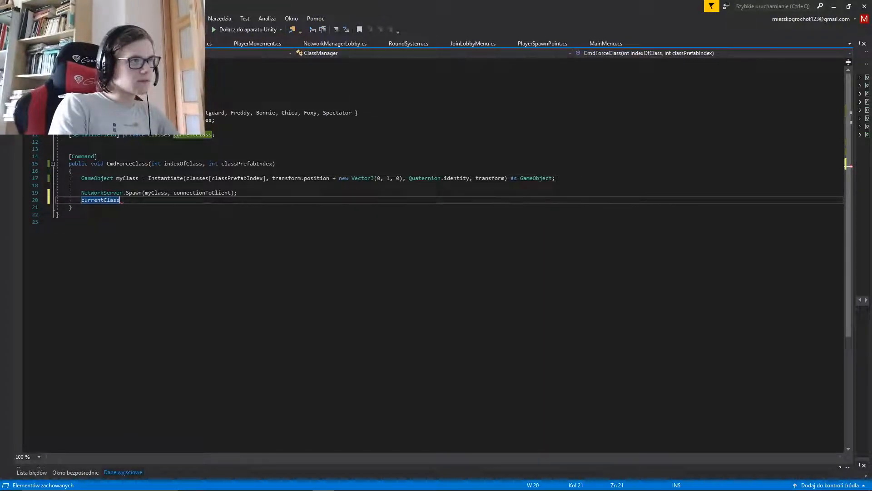
text( = )
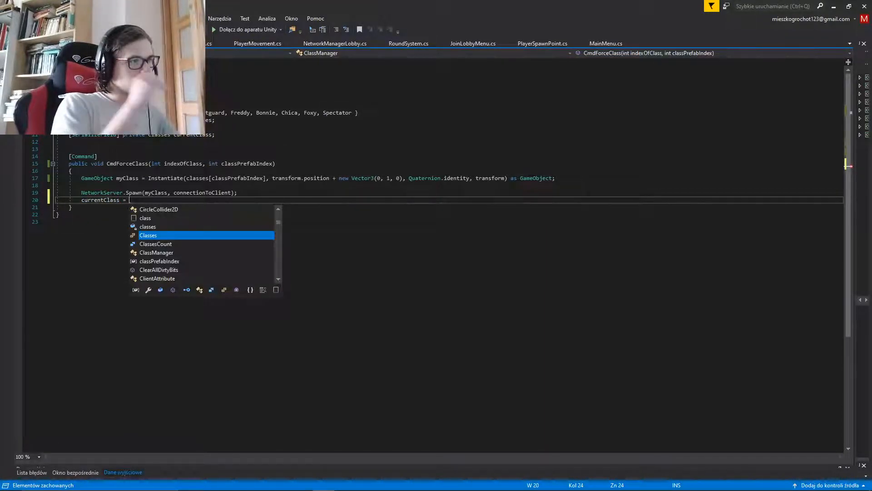
text(Classes.Bonnie,)
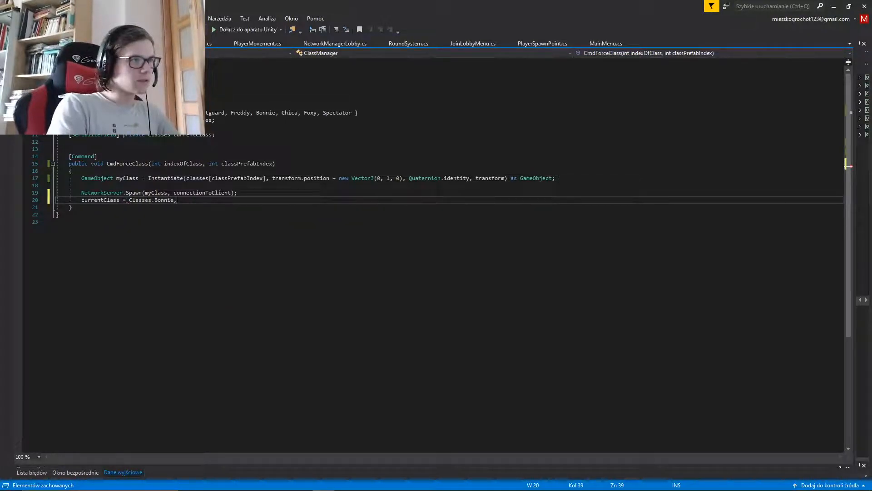
key(BackSpace)
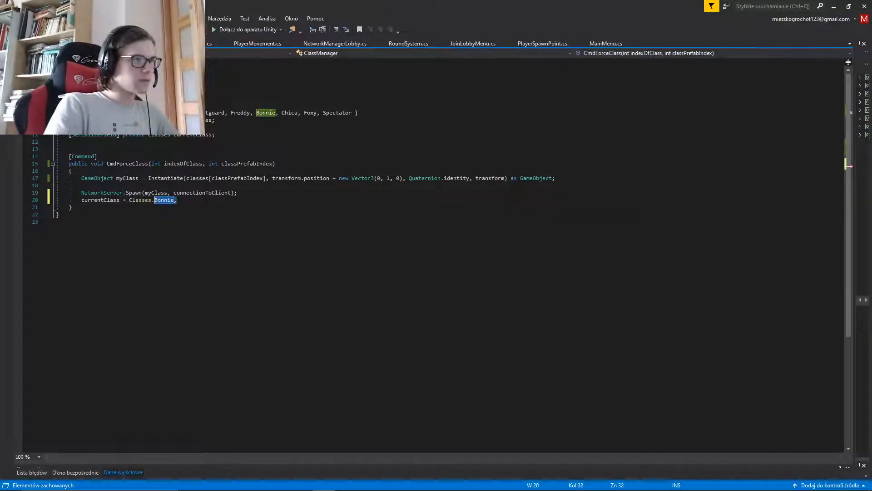
key(BackSpace)
key(BackSpace)
key(BackSpace)
key(BackSpace)
key(BackSpace)
key(BackSpace)
key(BackSpace)
Try to index Classes with square brackets in the currentClass assignment
text([)
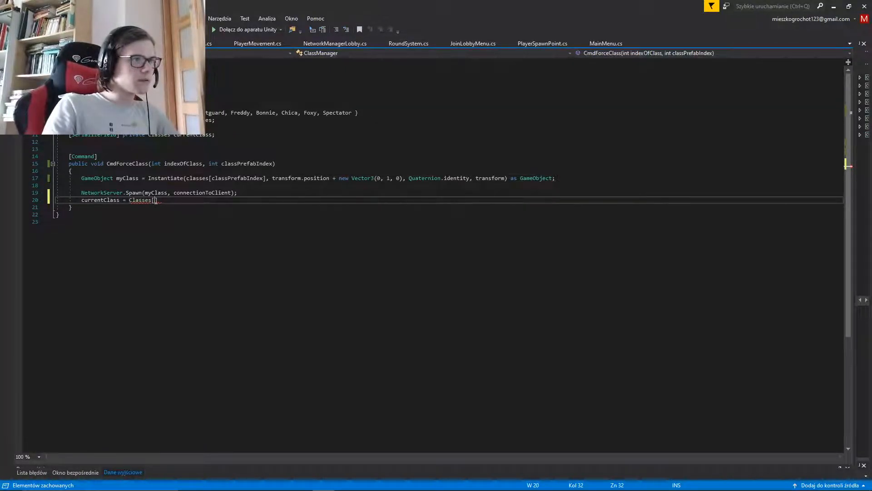
mouse_move(257, 483)
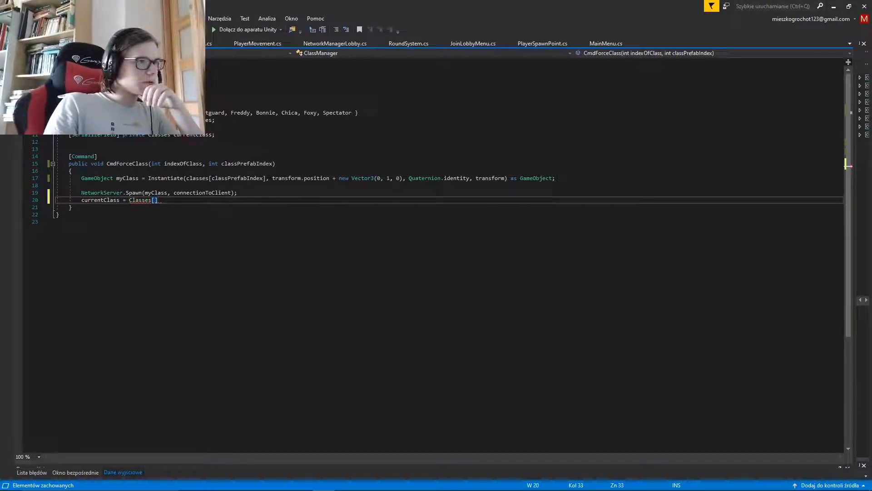
key(BackSpace)
key(BackSpace)
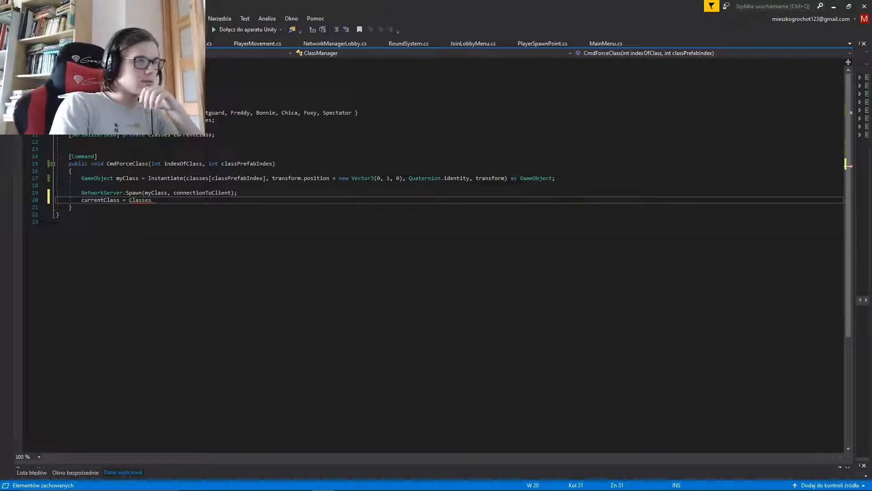
Examine the suggested members of the Classes enum for the currentClass assignment
text(.)
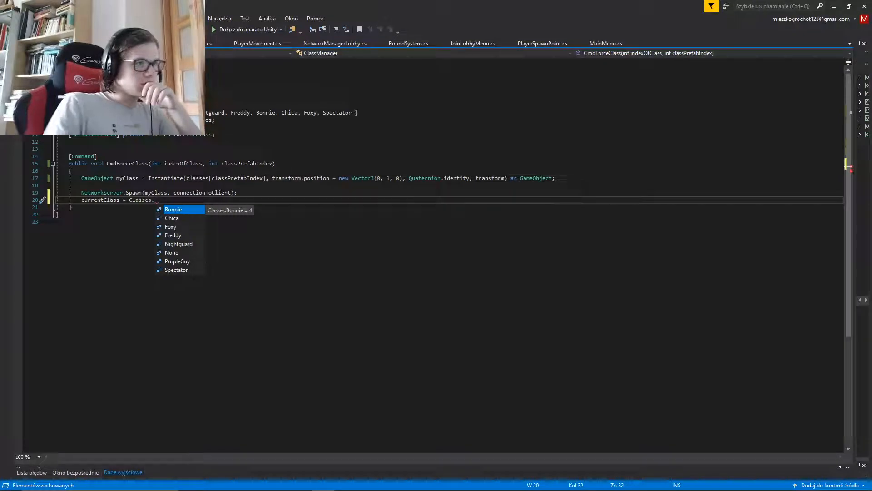
key(Down)
key(Down)
key(Down)
key(Down)
key(Down)
key(Down)
key(Up)
key(Up)
key(Up)
key(Up)
key(Up)
key(Up)
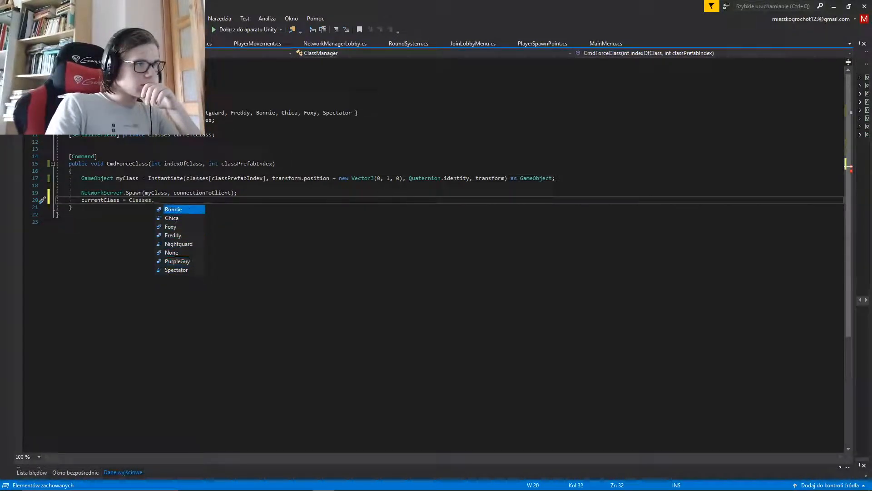
key(Down)
key(Down)
key(Down)
key(Down)
key(Down)
key(Down)
key(Up)
key(Up)
key(Up)
key(Up)
key(Up)
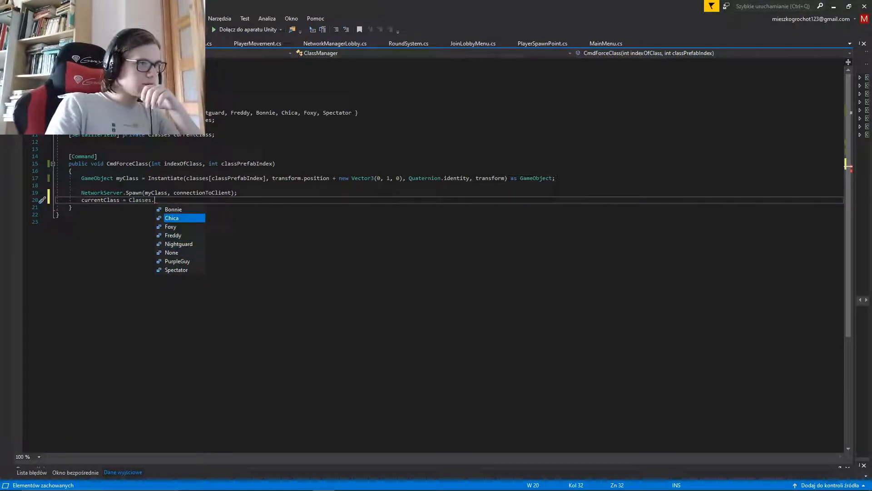
key(Down)
key(Down)
key(Down)
key(Down)
key(Down)
key(Up)
key(Up)
key(Up)
key(Up)
key(Down)
key(Down)
key(Down)
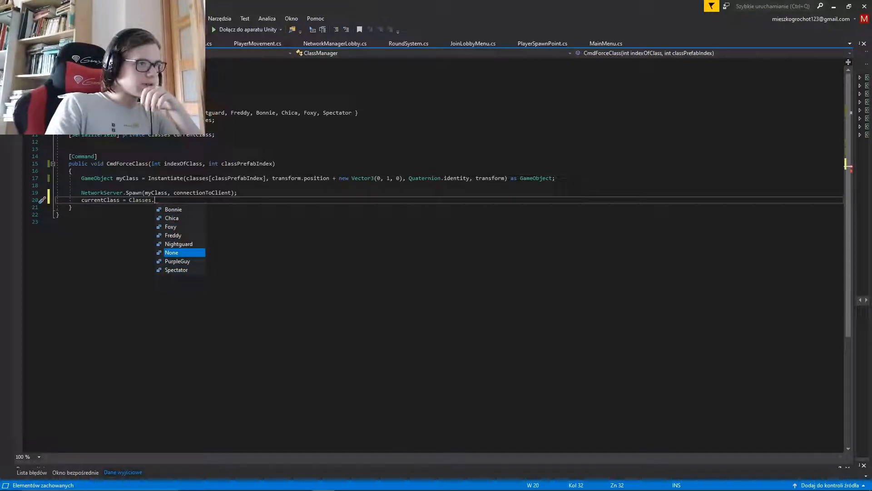
key(Up)
key(Up)
key(Up)
key(Up)
key(Down)
key(Up)
key(Down)
key(Up)
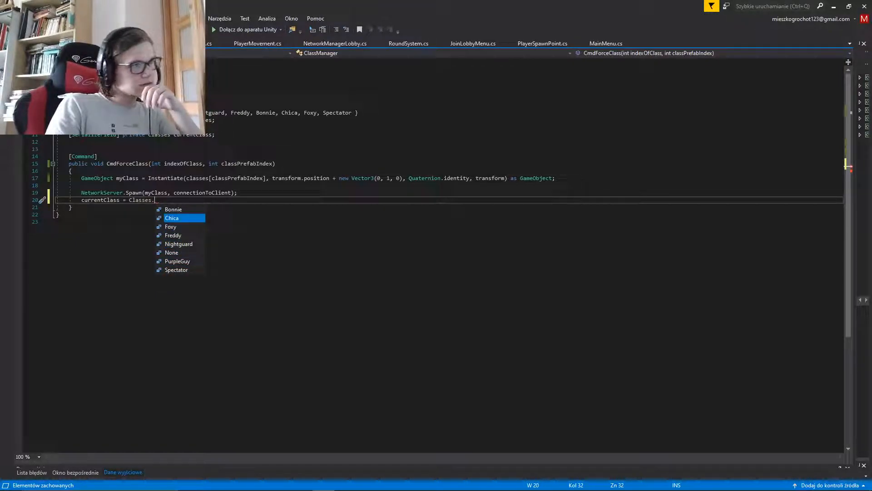
key(Down)
key(Up)
key(Down)
key(Up)
key(Down)
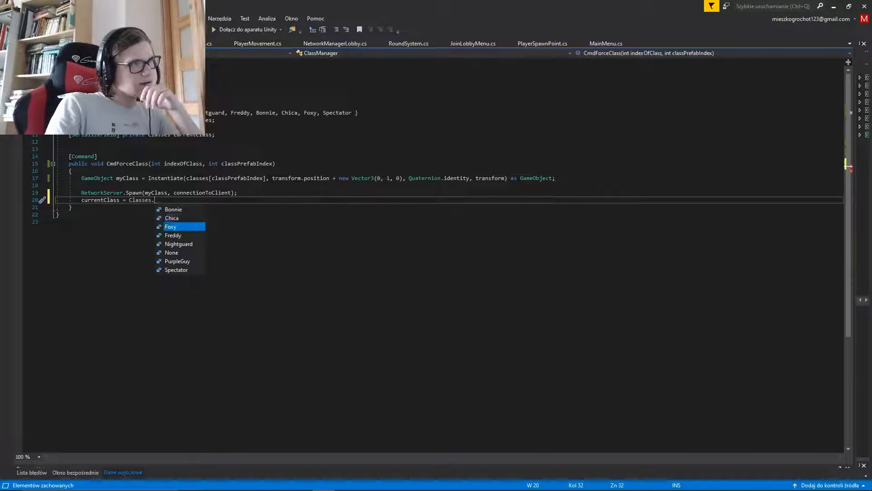
key(Up)
key(Down)
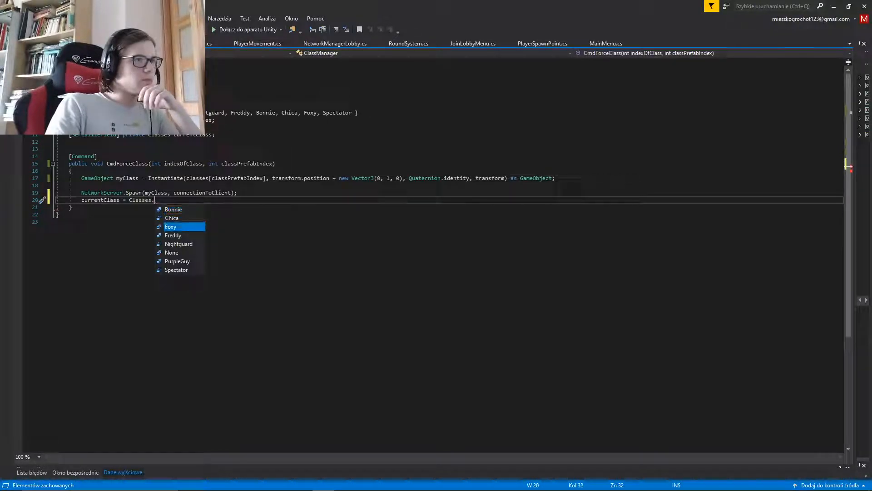
key(Down)
key(Down)
key(Down)
key(Down)
key(Down)
key(Up)
key(Up)
key(Up)
key(Up)
key(Up)
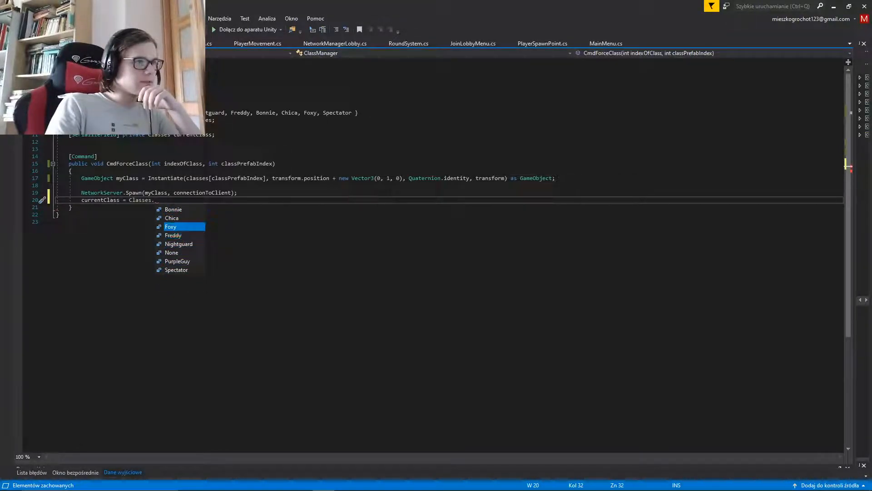
key(Up)
key(Up)
key(Down)
key(Down)
key(Down)
key(Down)
key(Down)
key(Down)
key(Down)
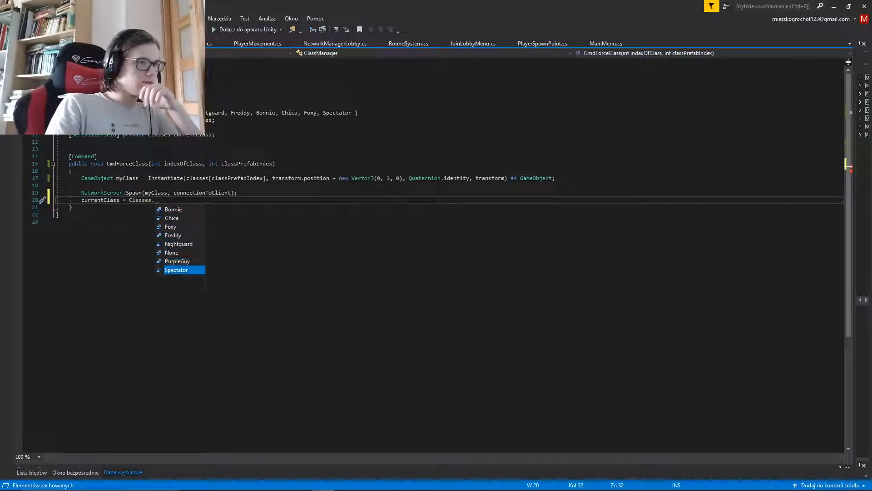
key(Up)
key(Down)
key(Up)
key(Down)
key(Up)
key(Down)
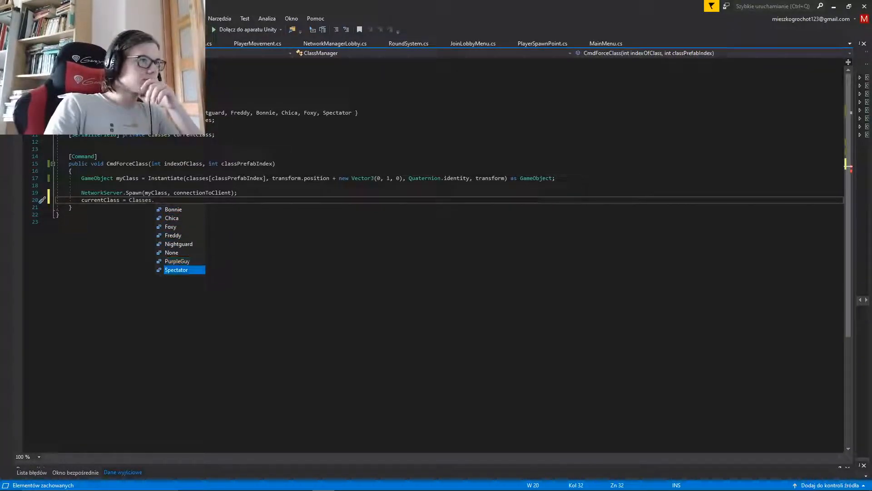
key(Up)
key(Down)
key(Up)
key(Escape)
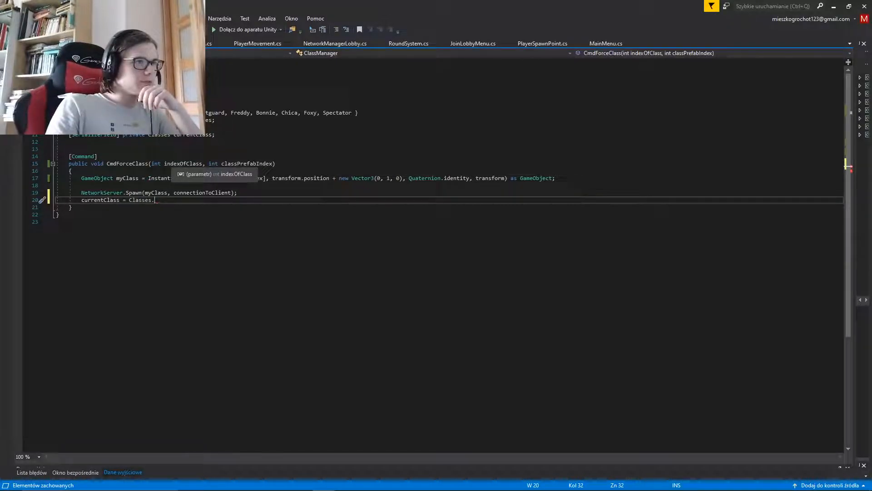
Try to change the type of the currentClass field to int
click(238, 193)
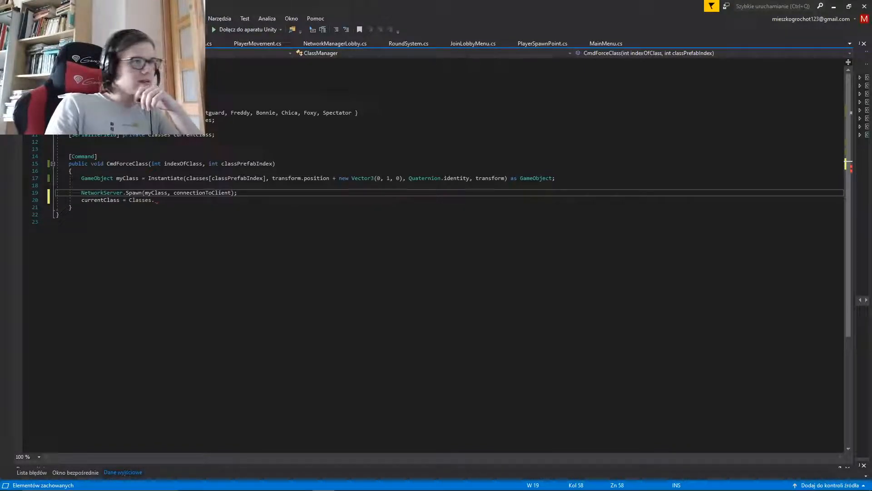
click(170, 135)
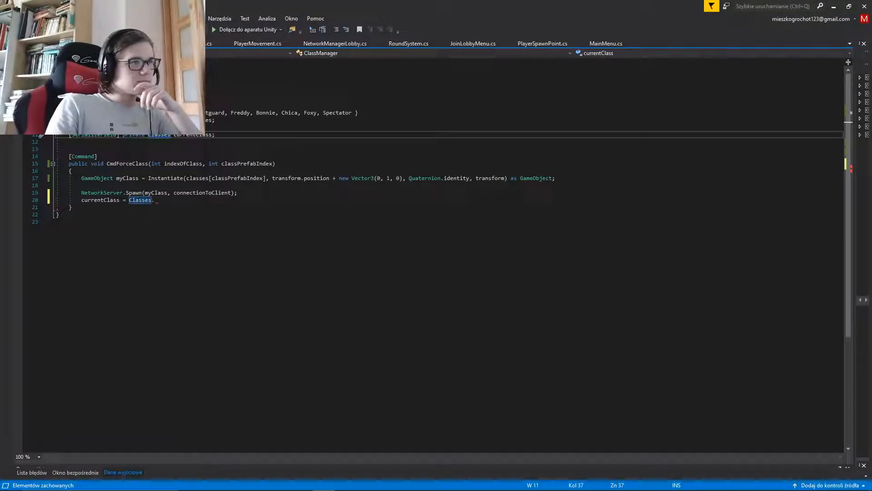
drag(171, 135, 148, 135)
text(int)
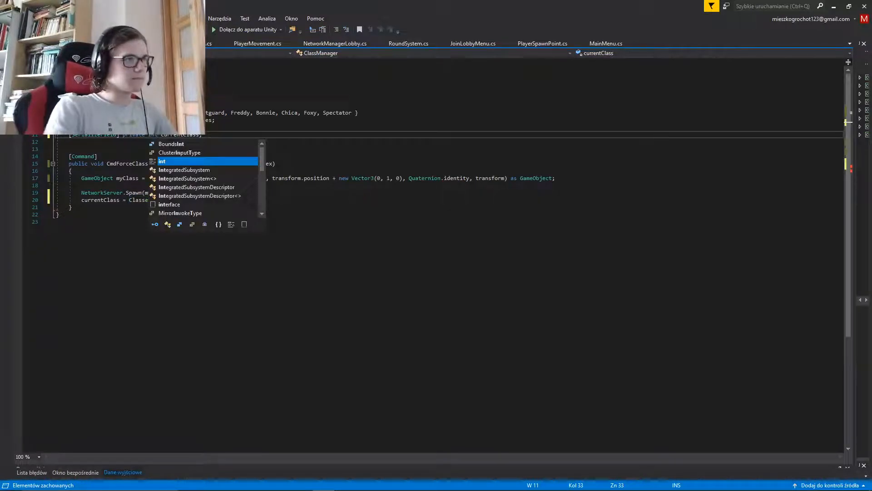
key(Right)
key(ctrl+z)
key(ctrl+z)
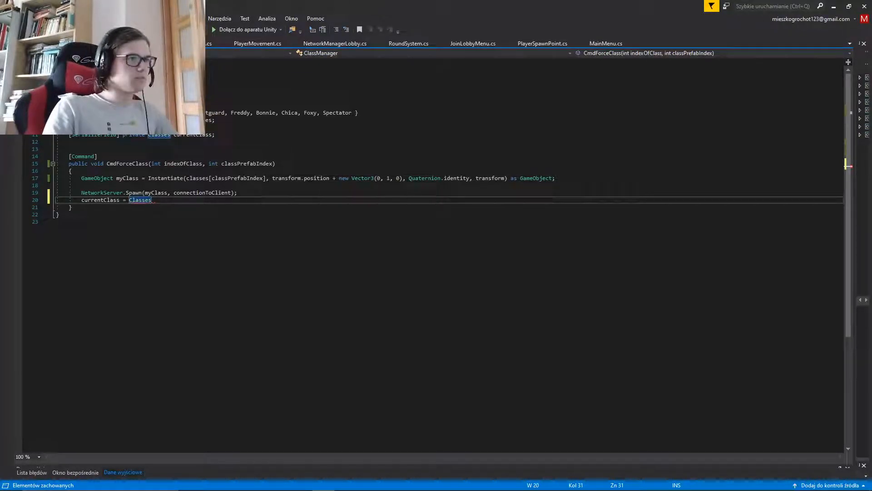
Insert a switch (indexOfClass) block with braces between the NetworkServer.Spawn call and the currentClass assignment
key(Up)
key(End)
key(Return)
text(swi)
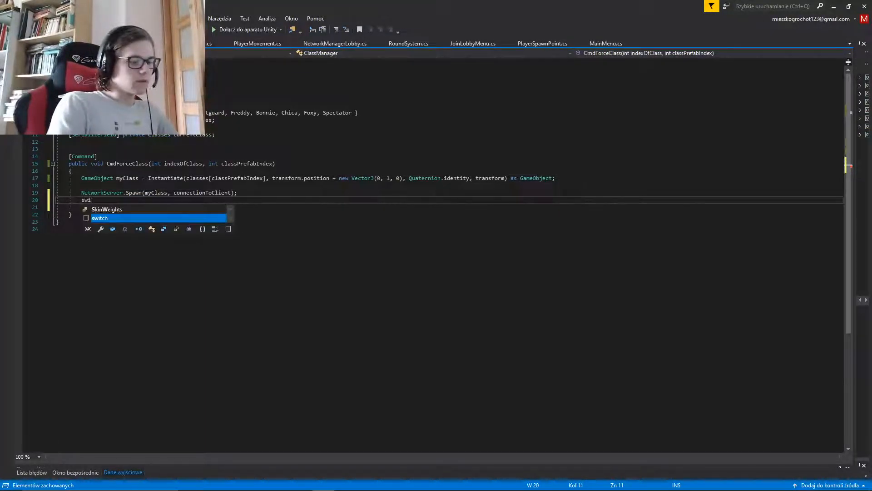
text(tch)
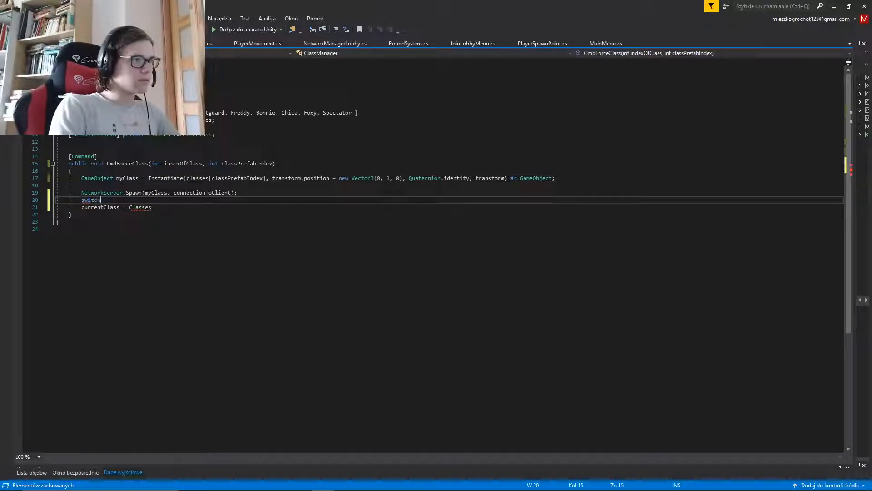
text((indexOfClass)
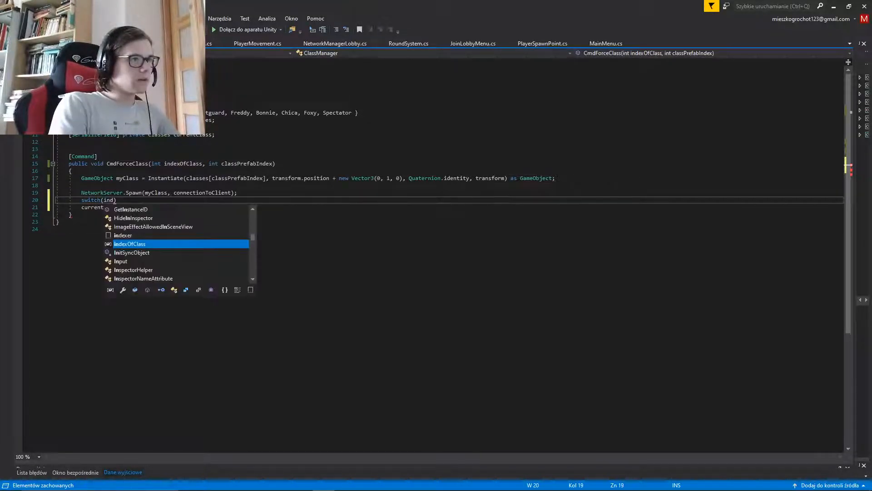
text({)
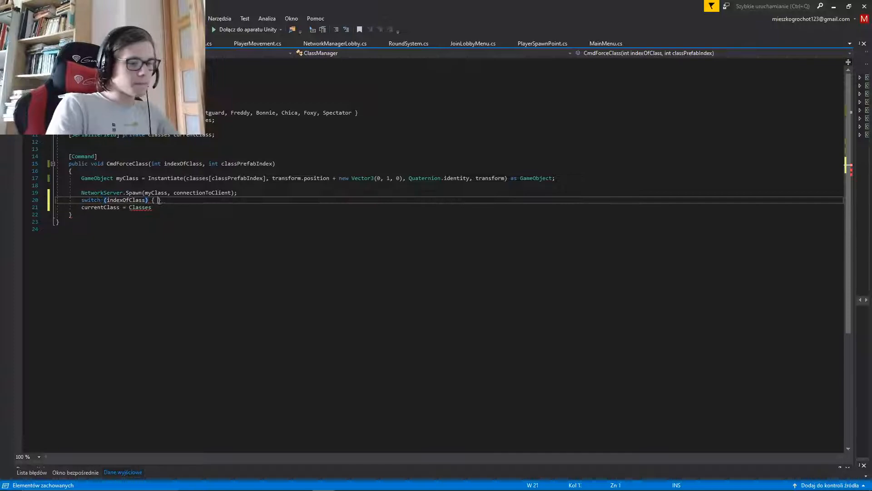
key(Return)
key(Down)
key(Down)
key(Up)
key(Up)
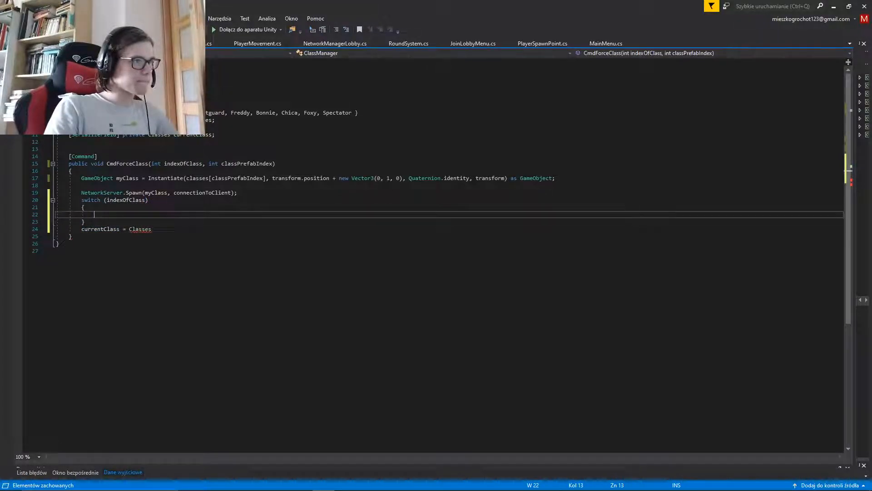
Add a case 0: label with an empty line beneath it inside the indexOfClass switch
text(ca)
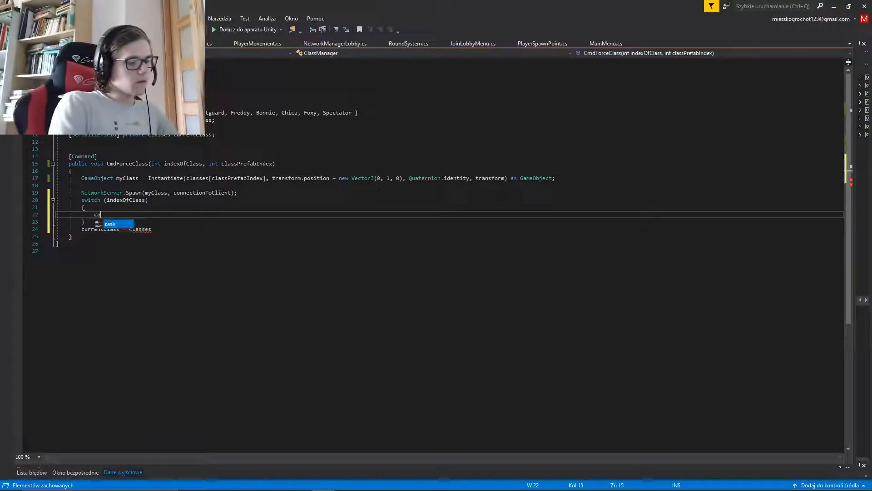
text(se 0:)
key(Return)
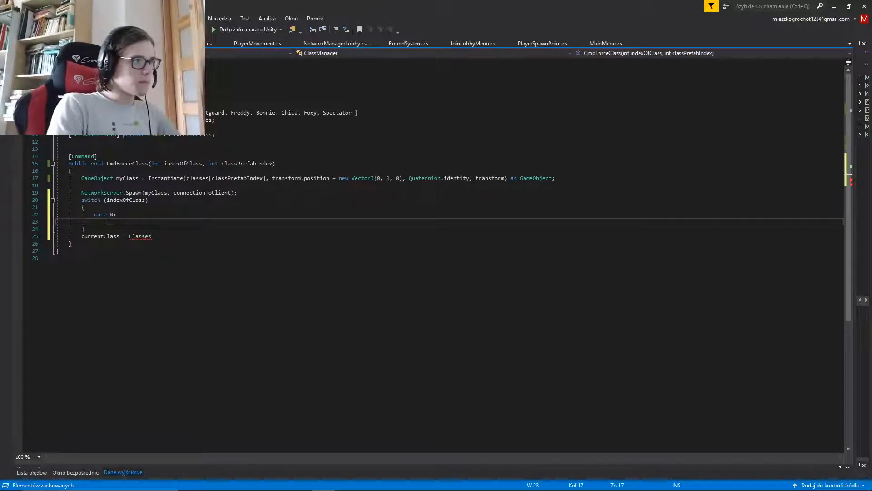
Move the unfinished currentClass = Classes statement from below the switch into the empty line under case 0
key(Down)
key(Down)
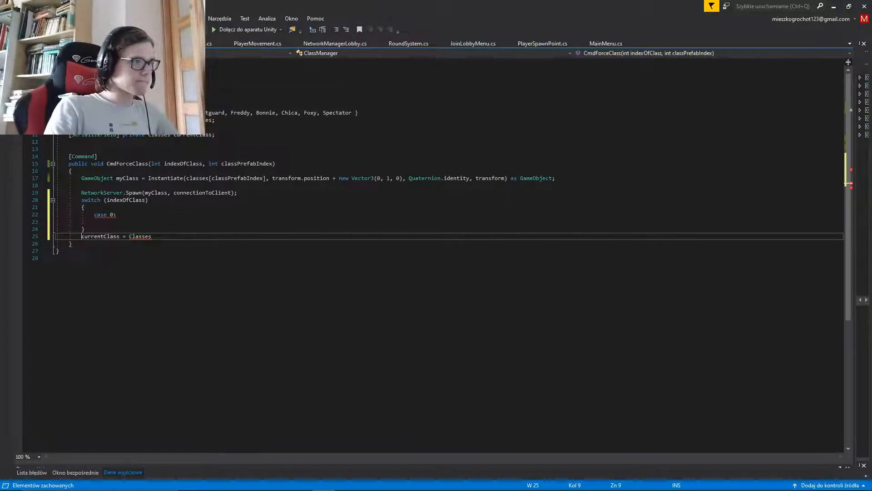
key(shift+End)
key(shift+Right)
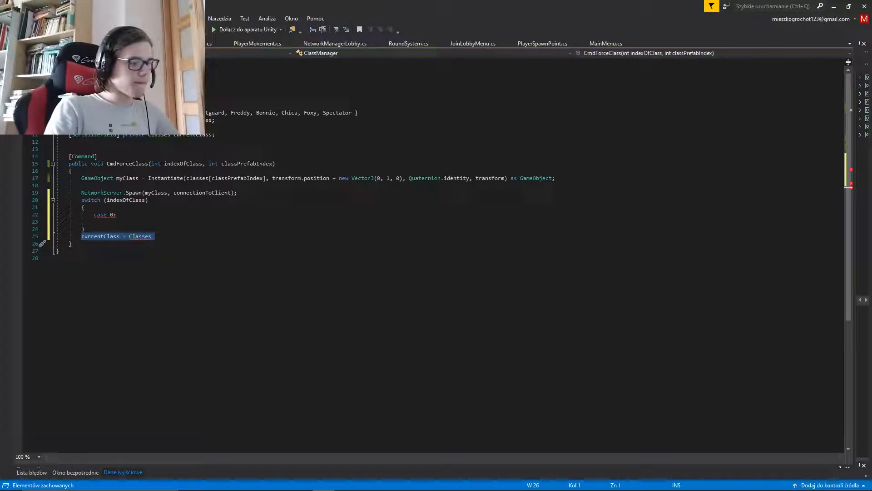
key(ctrl+shift+Left)
key(ctrl+shift+Left)
key(ctrl+shift+Right)
key(ctrl+c)
key(BackSpace)
key(Up)
key(Up)
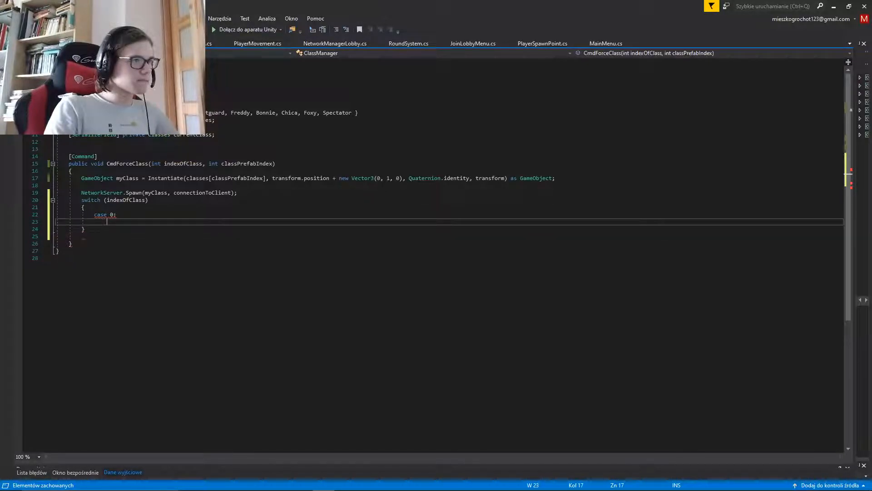
key(ctrl+v)
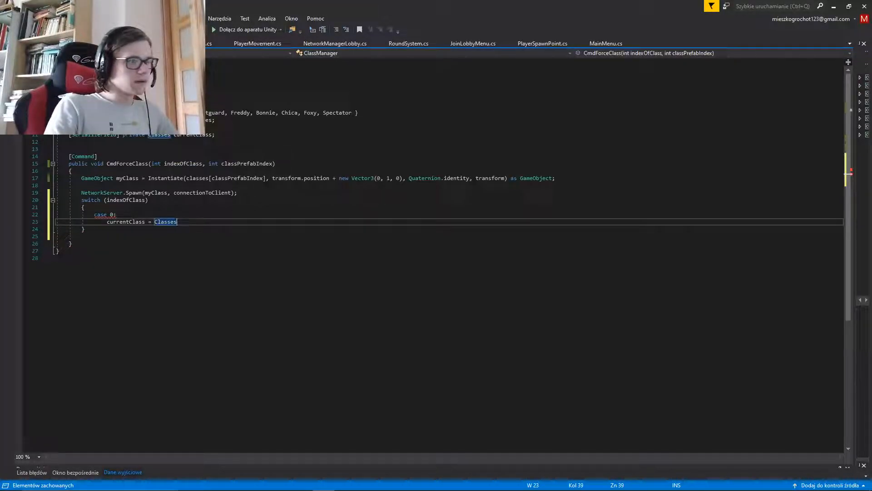
Complete the case 0 assignment as Classes.None; and add a break; line beneath it
text(.)
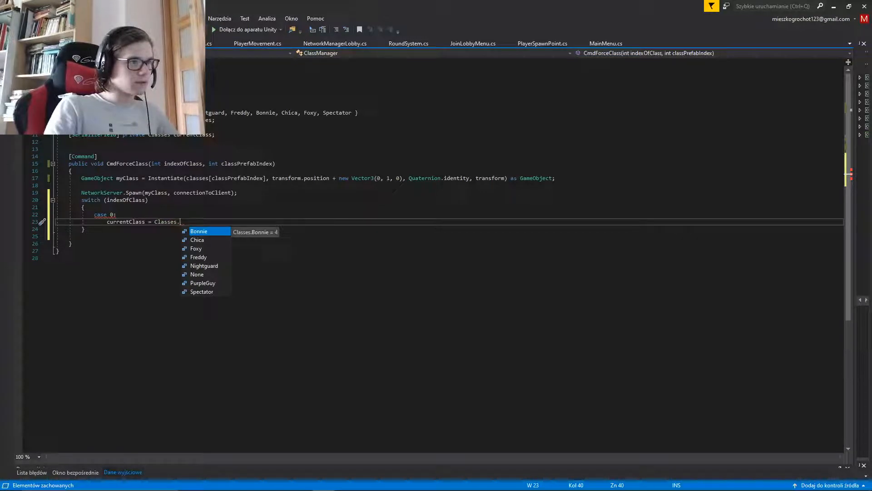
key(Down)
key(Down)
key(Down)
key(Down)
key(Down)
key(Escape)
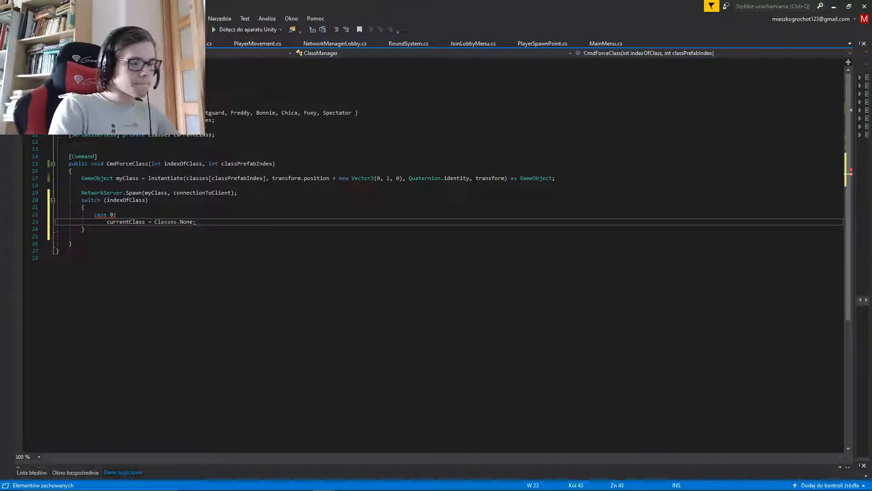
key(Return)
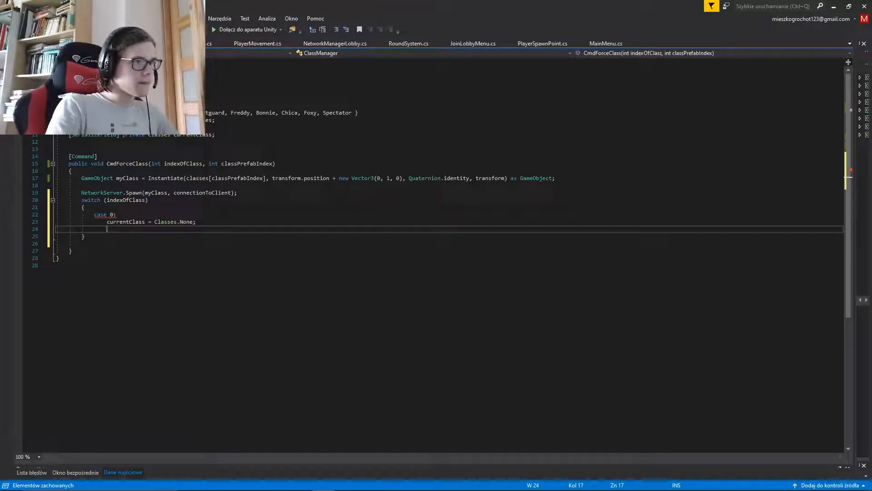
text(break;)
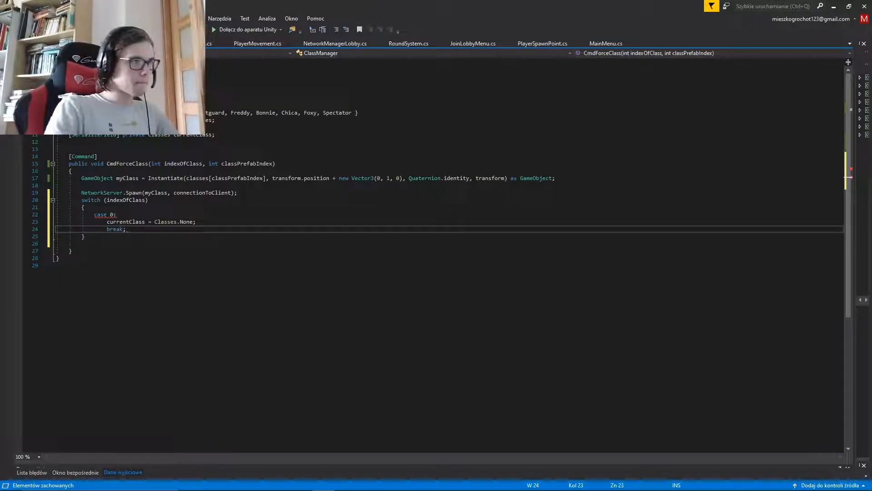
Add a case 1: branch that sets currentClass to Classes.PurpleGuy and ends with break;
key(Return)
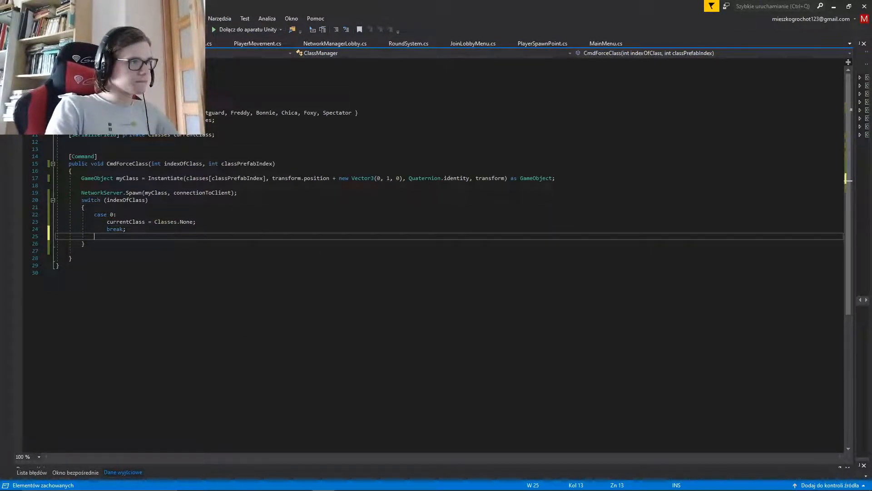
text(case 1)
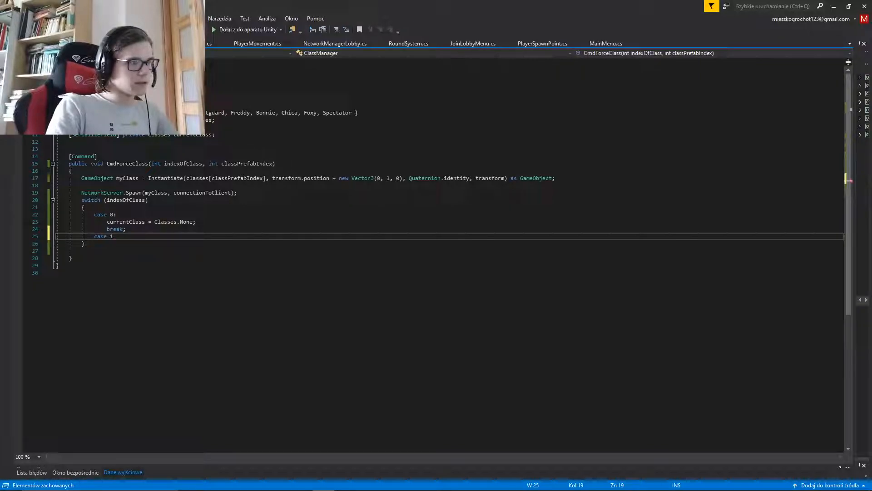
text(:)
key(Return)
text(currentClass = Classes)
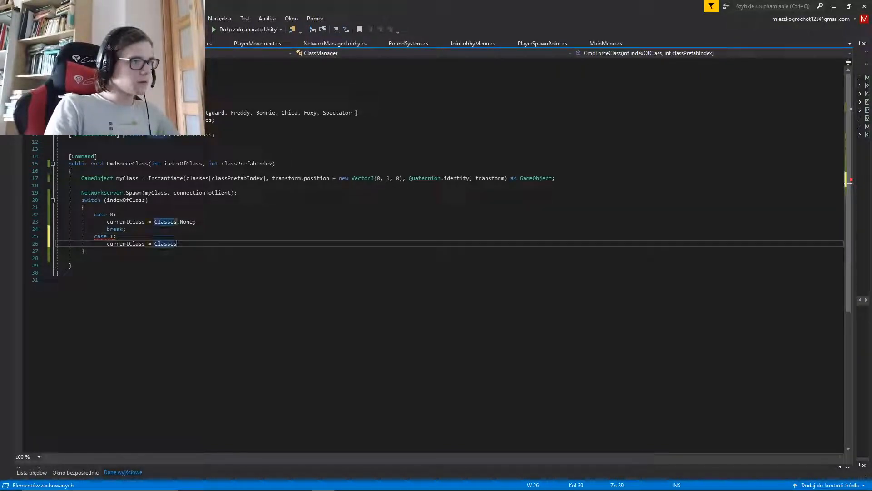
text(.PurpleGuy)
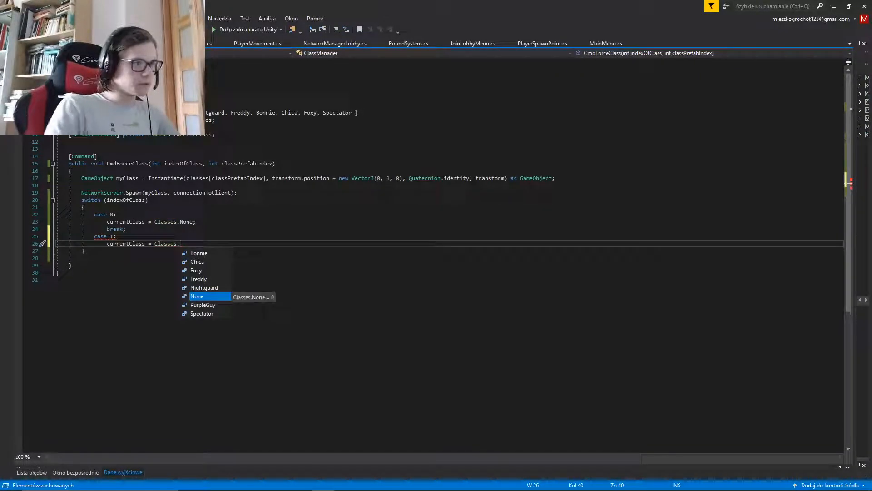
key(Tab)
text(;)
key(Return)
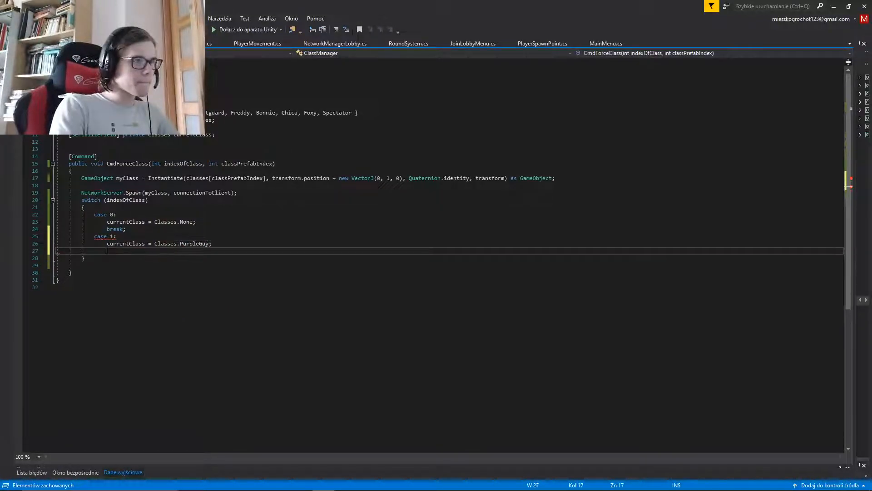
text(break;)
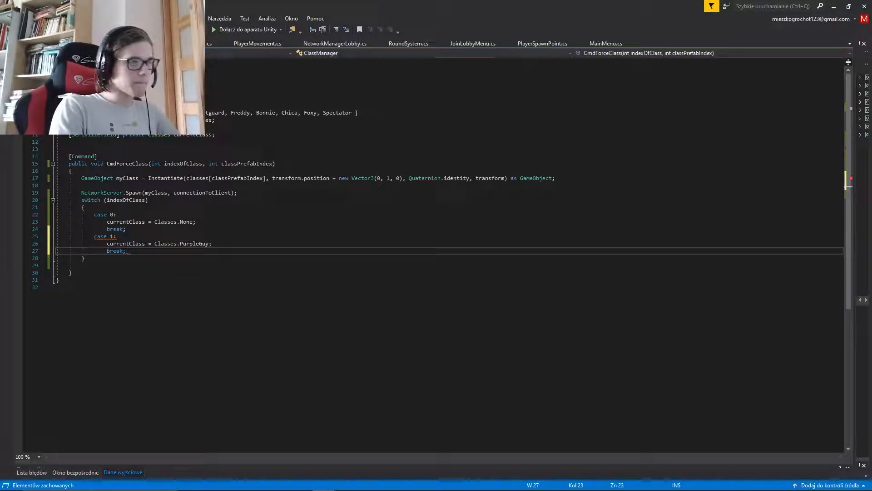
Add a case 2: label with an empty line beneath it after the case 1 branch
key(Return)
text(case )
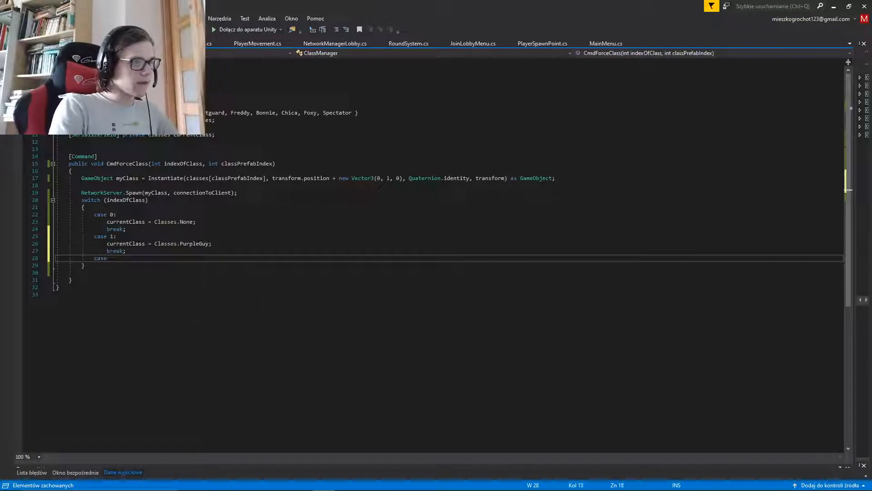
text(2:)
key(Return)
Copy the currentClass = Classes. portion of the case 1 assignment into the empty line under case 2
key(Up)
key(Up)
key(Up)
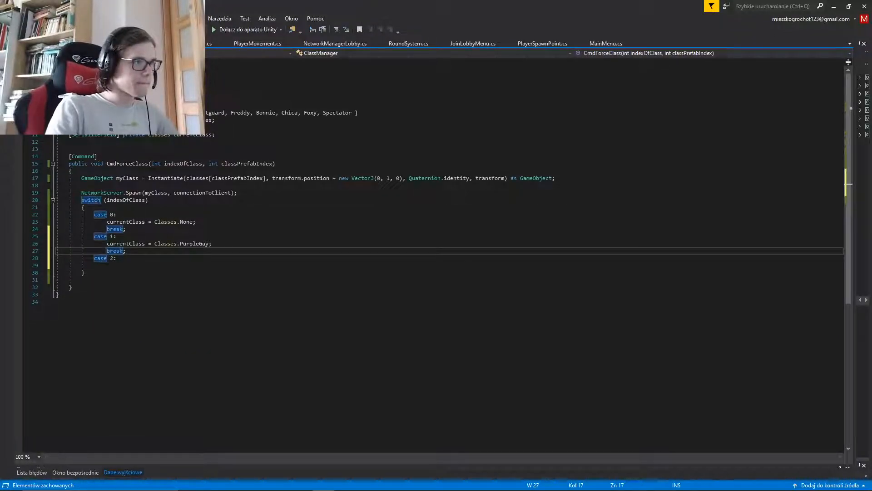
key(ctrl+shift+Right)
key(ctrl+shift+Right)
key(ctrl+shift+Right)
key(ctrl+shift+Right)
key(ctrl+c)
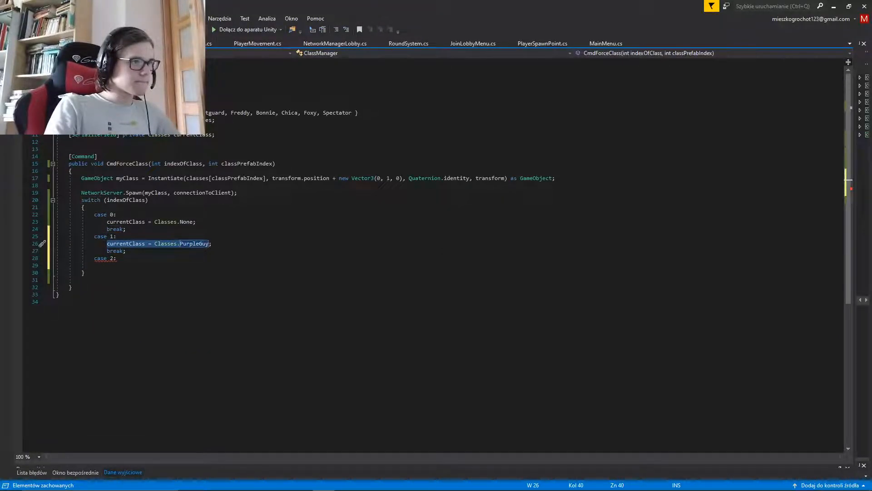
key(Down)
key(Down)
key(Down)
key(ctrl+v)
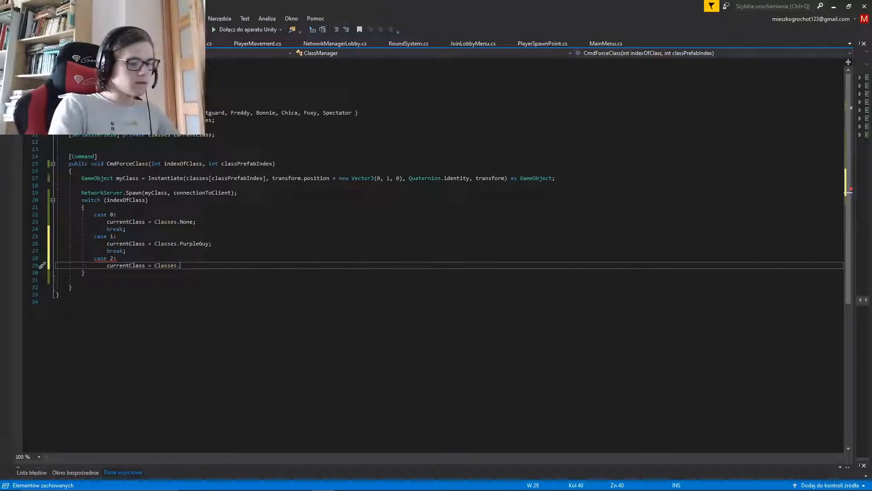
Complete the case 2 assignment with the enum member Nightguard and a semicolon
key(ctrl+space)
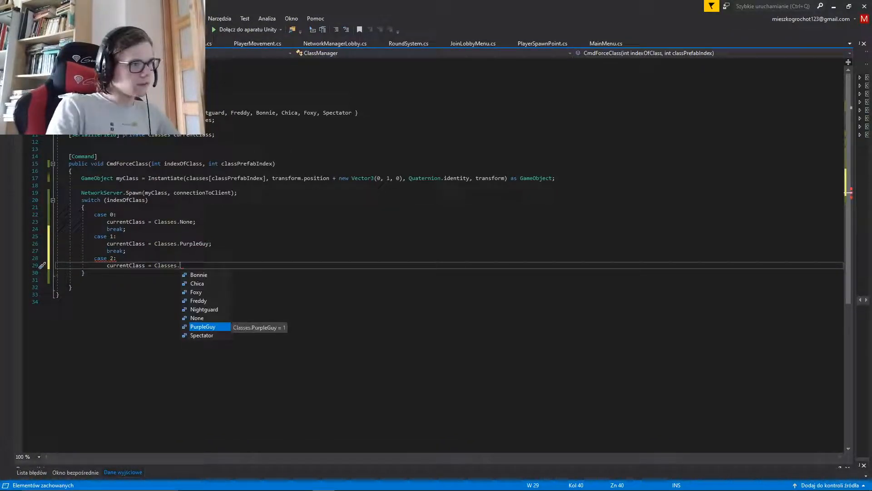
key(Up)
key(Up)
key(Tab)
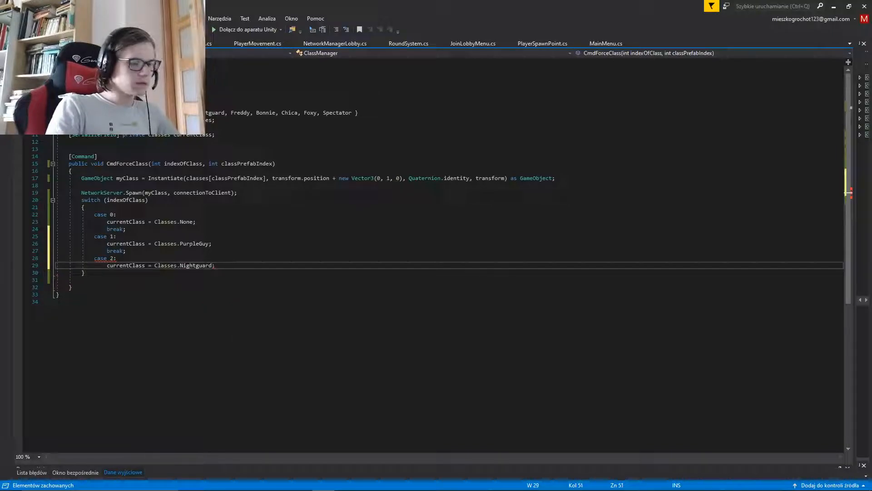
Close the case 2 branch with break; and add a case 3: label below it
key(Return)
key(BackSpace)
text(cas)
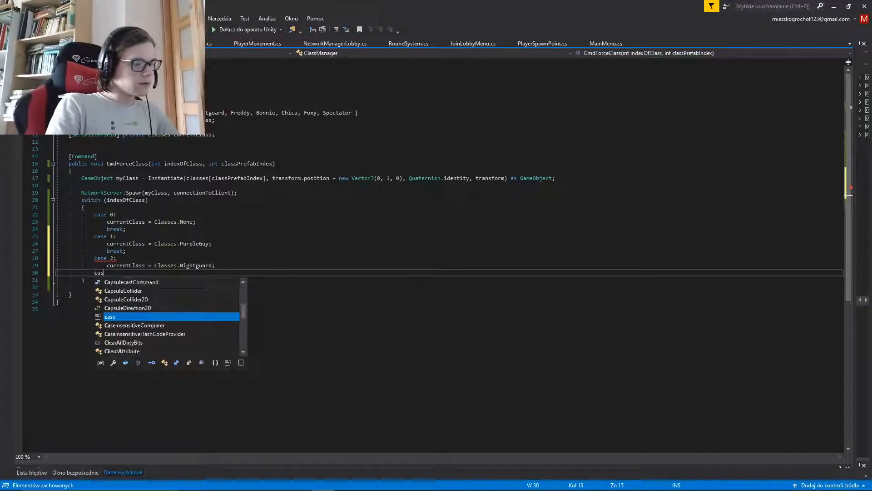
text(e)
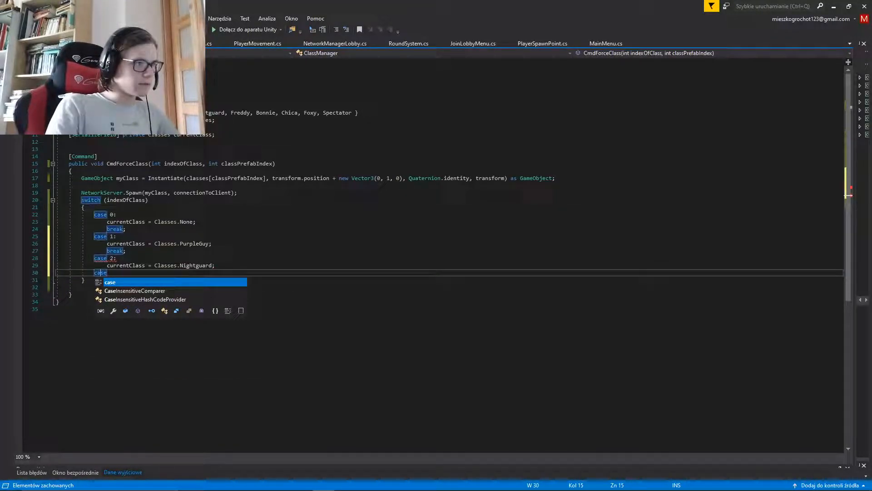
key(Left)
key(End)
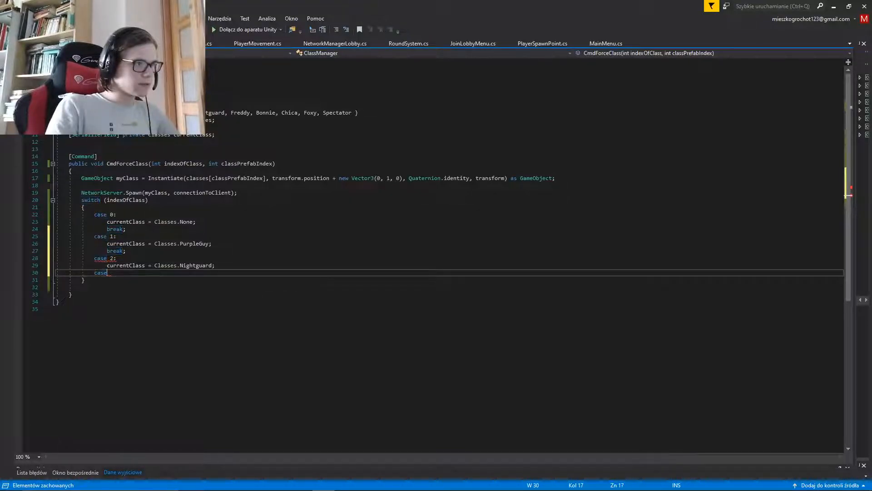
key(Up)
key(Return)
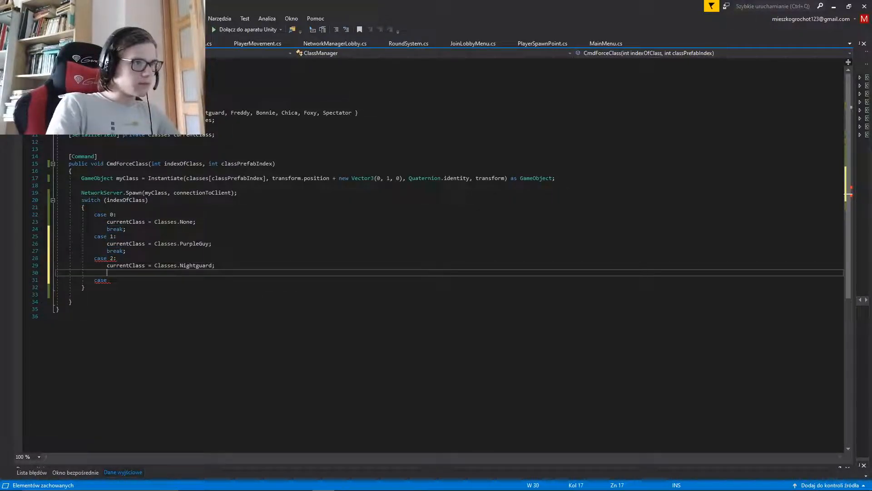
text(brea)
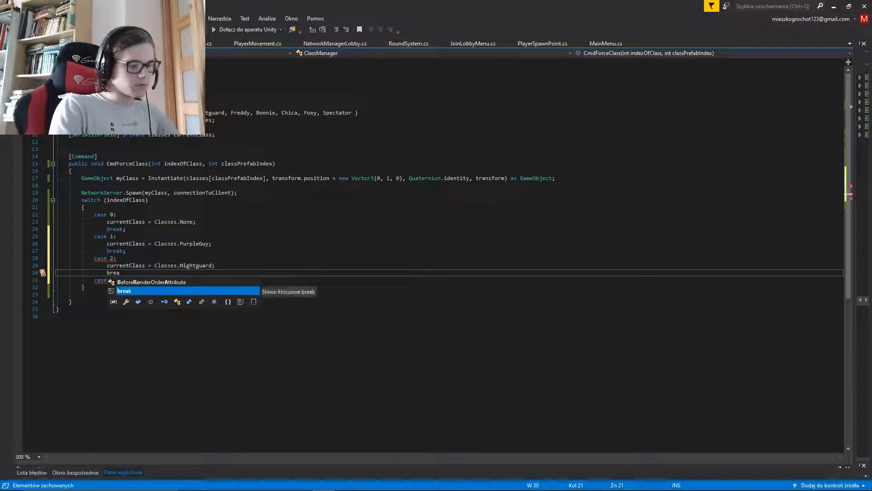
text(k;)
key(Down)
text(3;)
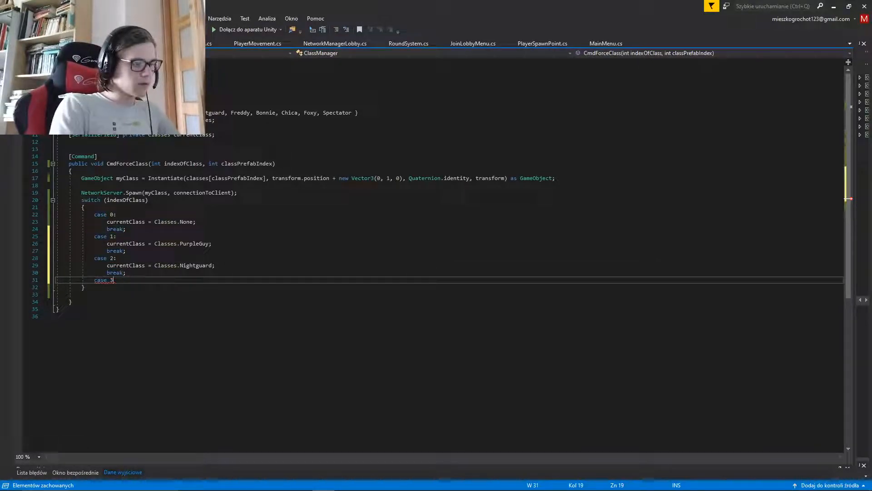
Insert the copied currentClass = Classes. text under case 3 and bring up the enum member suggestions
key(Return)
text(c)
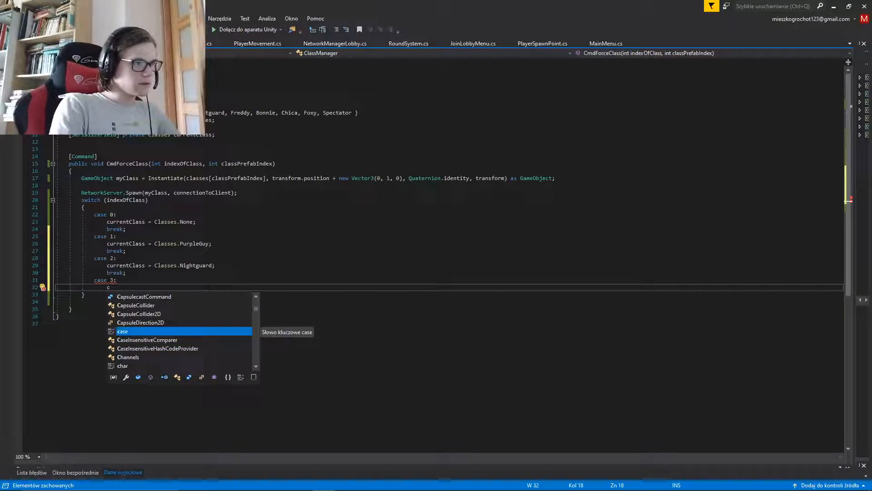
key(BackSpace)
key(ctrl+v)
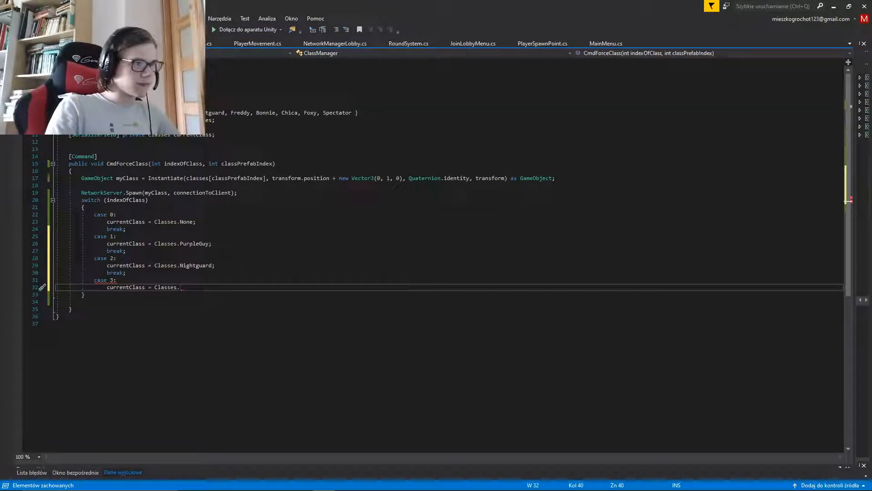
key(ctrl+space)
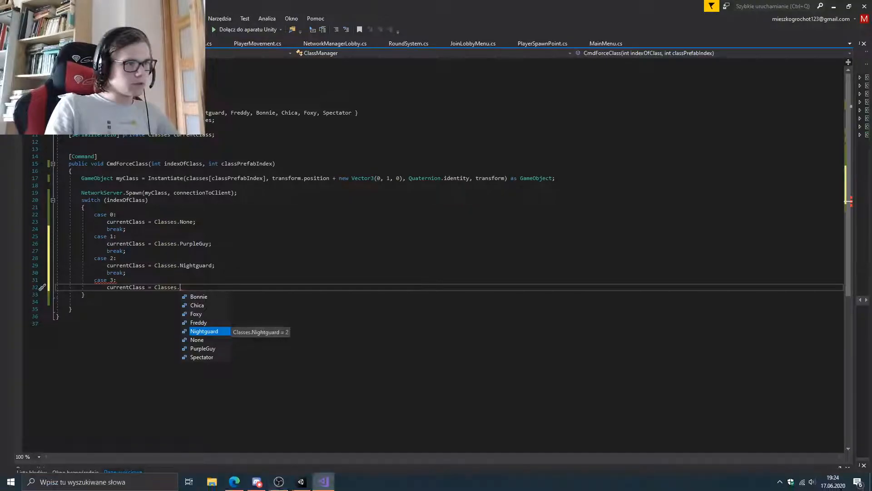
Switch to the Unity editor and inspect the PlayerSpawnSystem prefab in the NetworkSystems folder
click(300, 481)
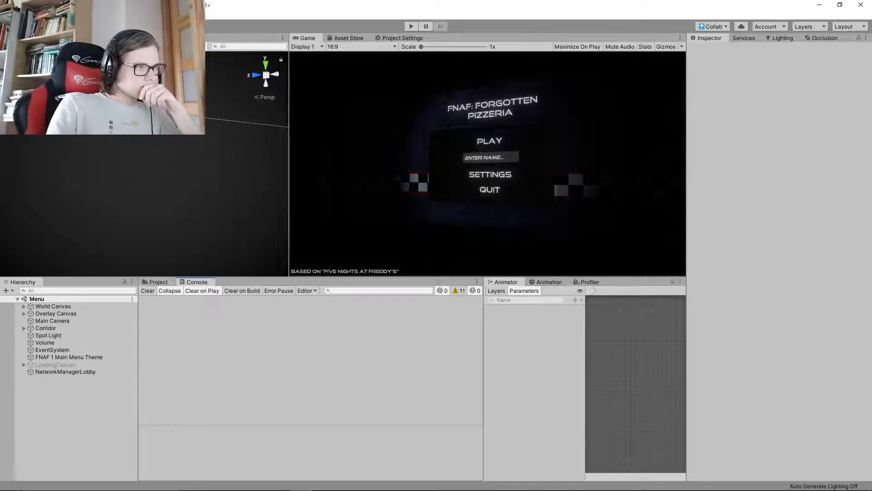
click(158, 282)
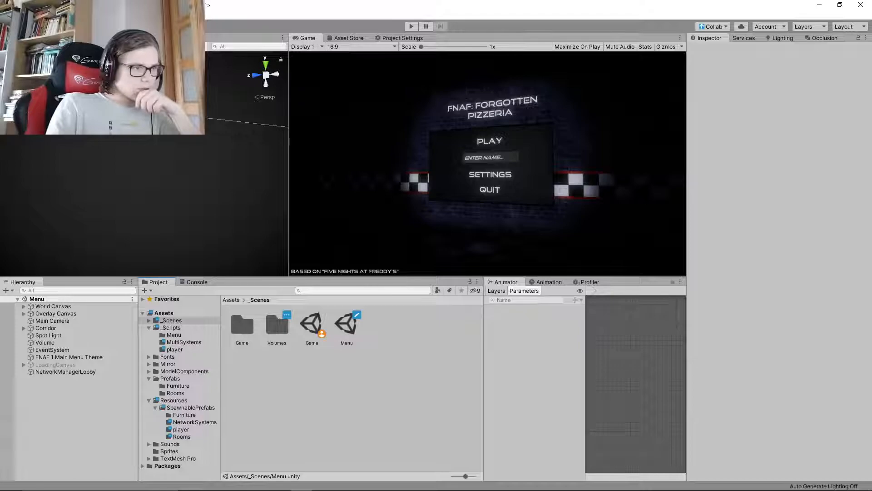
click(194, 422)
click(242, 325)
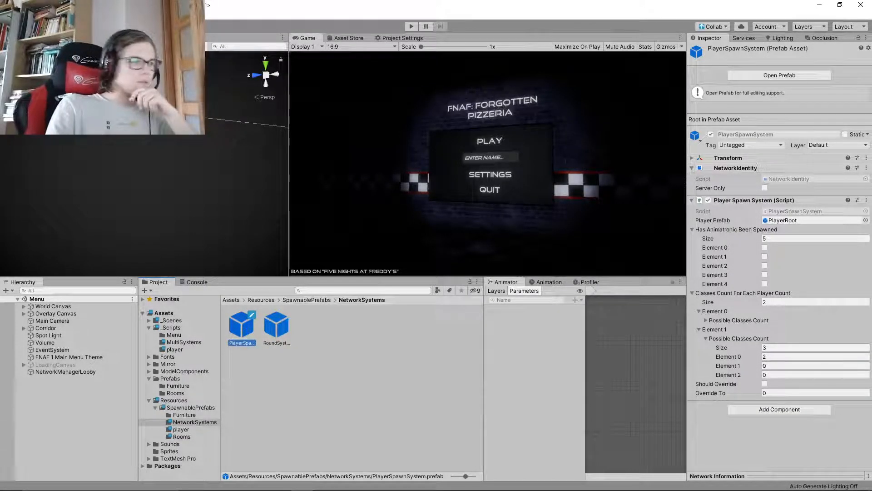
Examine the Current Class options in the Class Manager script of the PlayerRoot prefab in the player folder
click(181, 436)
click(181, 430)
click(242, 325)
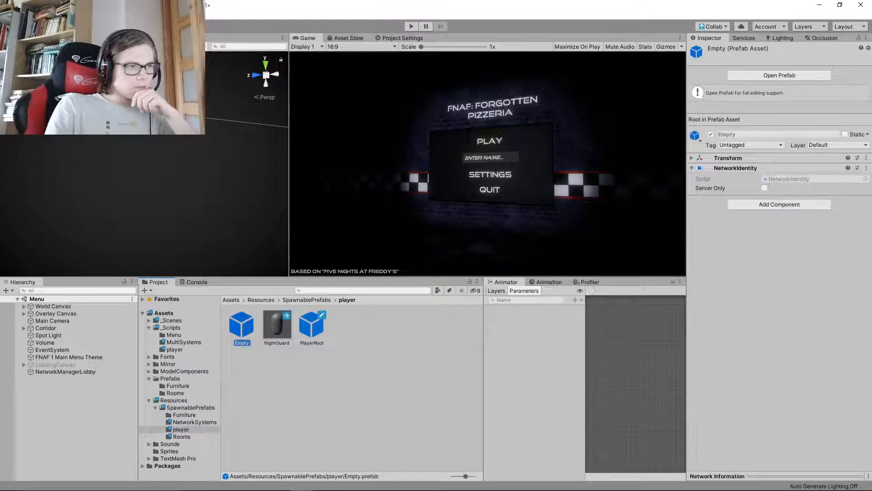
click(312, 325)
click(704, 221)
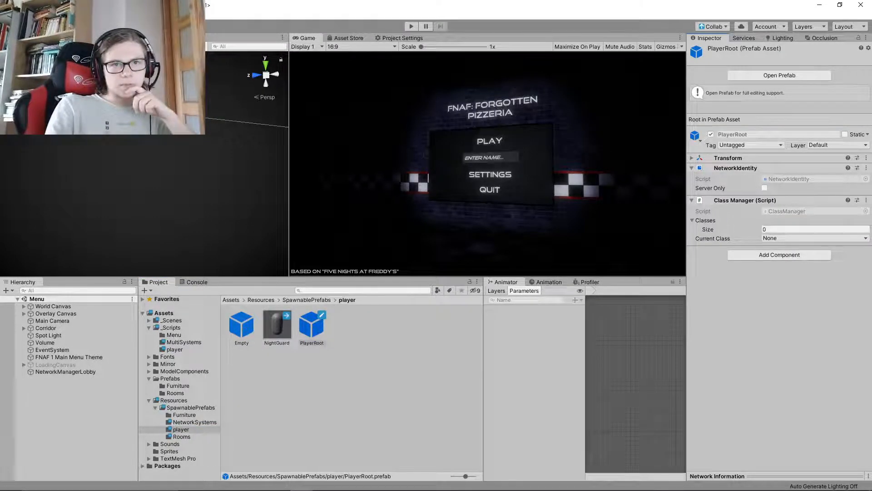
click(800, 238)
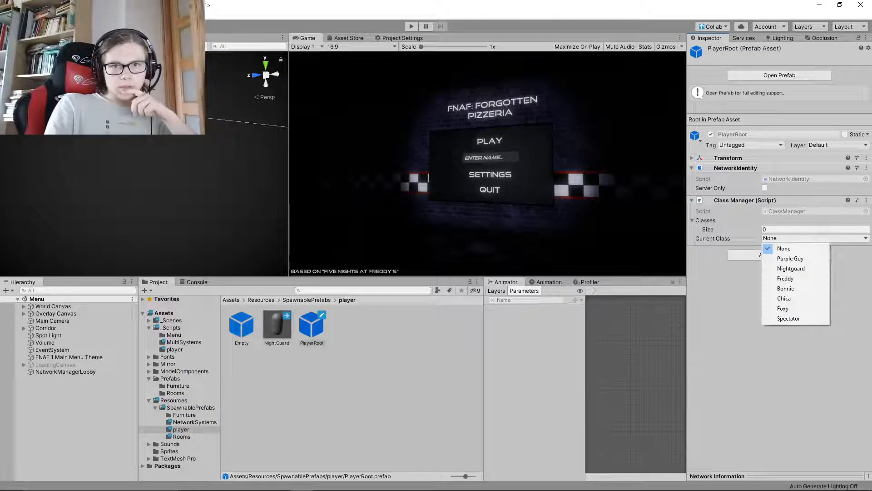
Set the Classes array size to 7 in PlayerRoot's Class Manager script and review the Current Class options
click(816, 229)
click(816, 230)
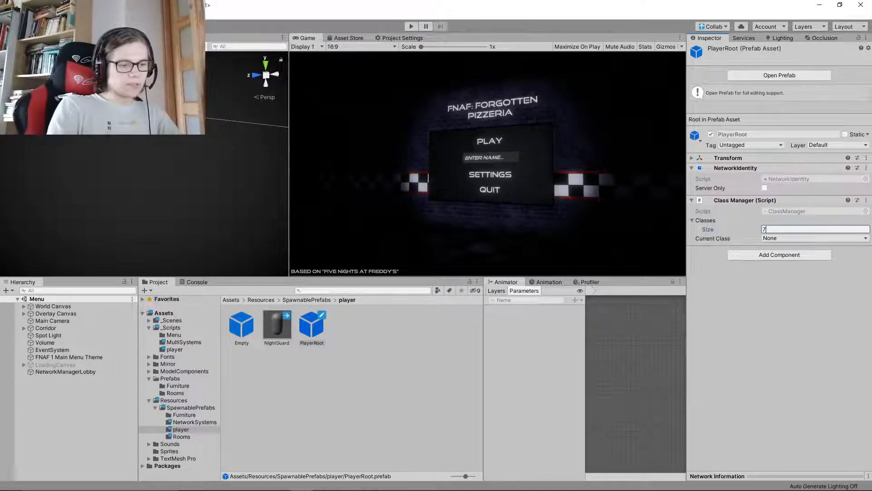
text(7)
key(Return)
click(823, 301)
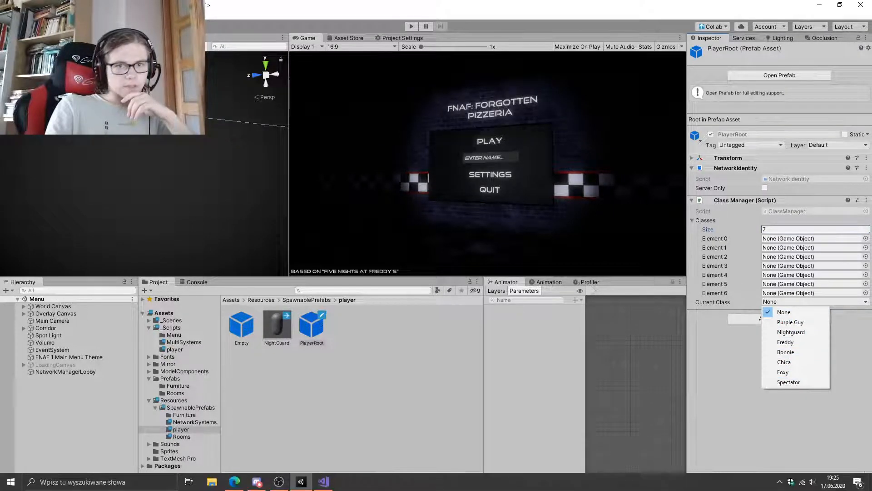
Switch to Visual Studio and complete the case 3 branch with currentClass = Classes.Freddy; followed by break;
click(324, 482)
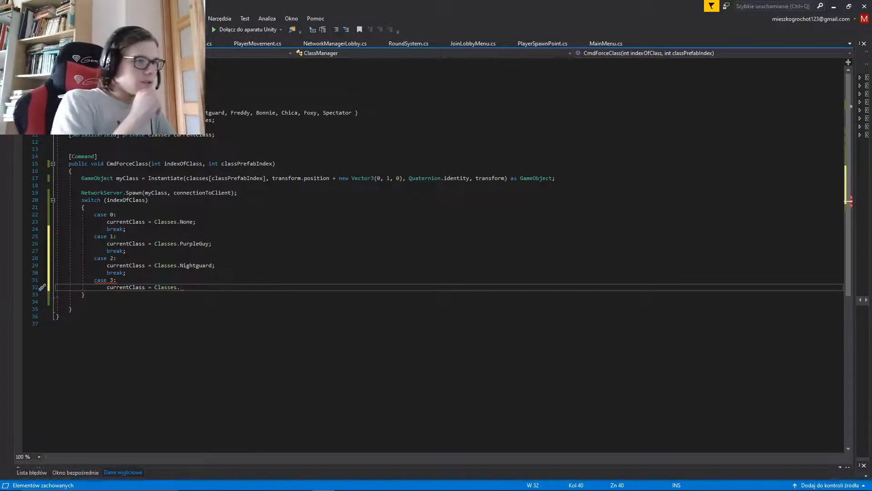
text(Freddy;)
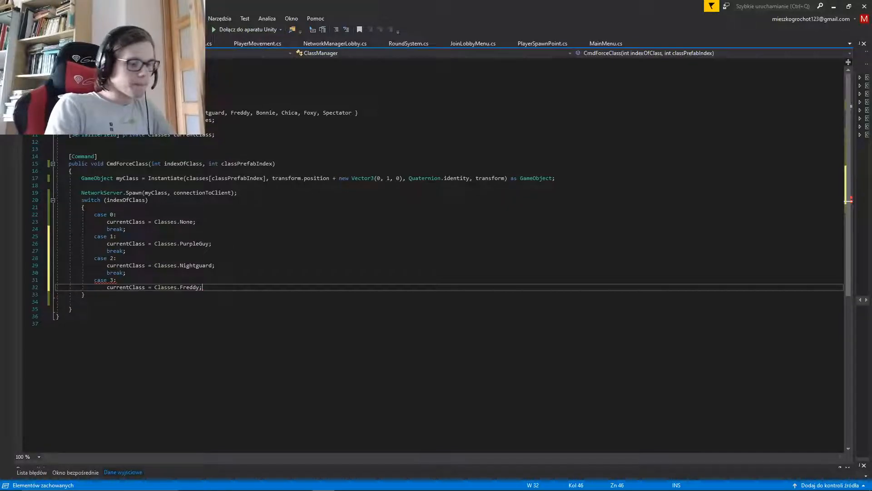
key(Return)
text(break;)
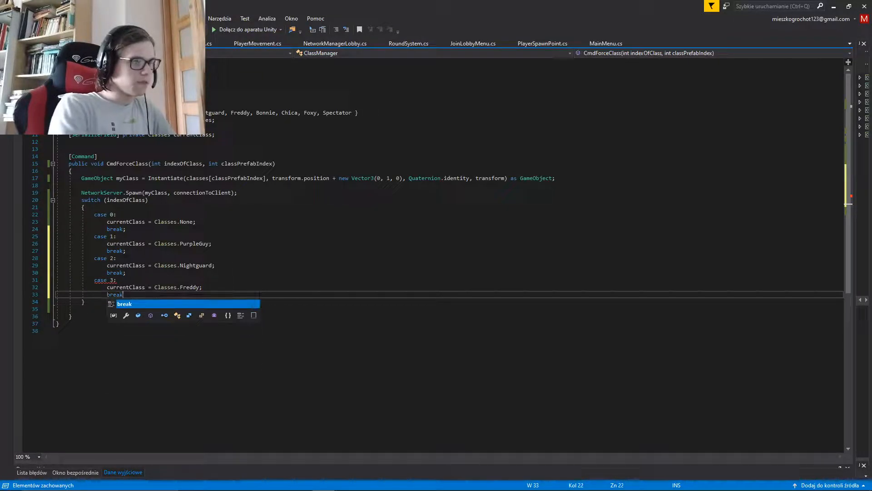
Copy the whole case 3 block and paste a duplicate directly below it in the switch
key(Up)
key(Up)
key(ctrl+Left)
key(ctrl+Left)
key(ctrl+Left)
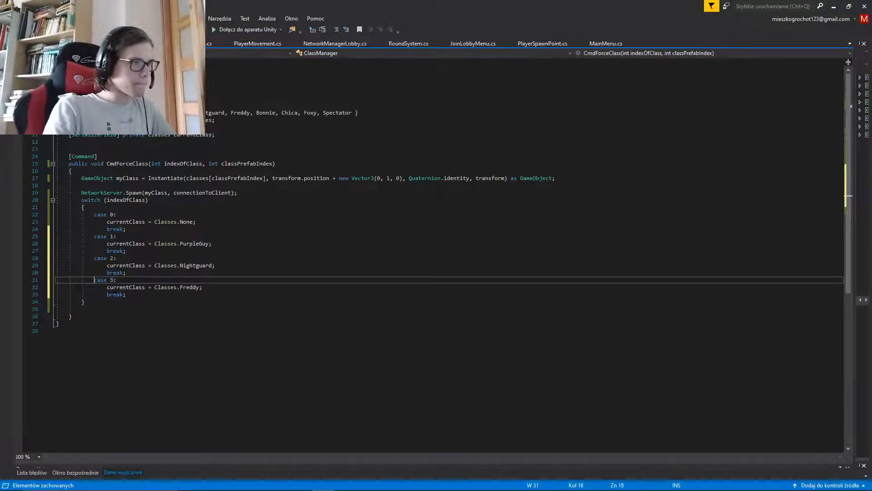
key(ctrl+shift+Right)
key(ctrl+shift+Right)
key(ctrl+shift+Right)
key(ctrl+shift+Right)
key(ctrl+shift+Right)
key(ctrl+shift+Right)
key(ctrl+shift+Right)
key(ctrl+shift+Right)
key(ctrl+shift+Right)
key(ctrl+shift+Right)
key(ctrl+shift+Right)
key(ctrl+shift+Right)
key(ctrl+shift+Right)
key(ctrl+shift+Right)
key(ctrl+shift+Right)
key(ctrl+shift+Right)
key(ctrl+shift+Left)
key(ctrl+shift+Left)
key(ctrl+shift+Left)
key(ctrl+shift+Left)
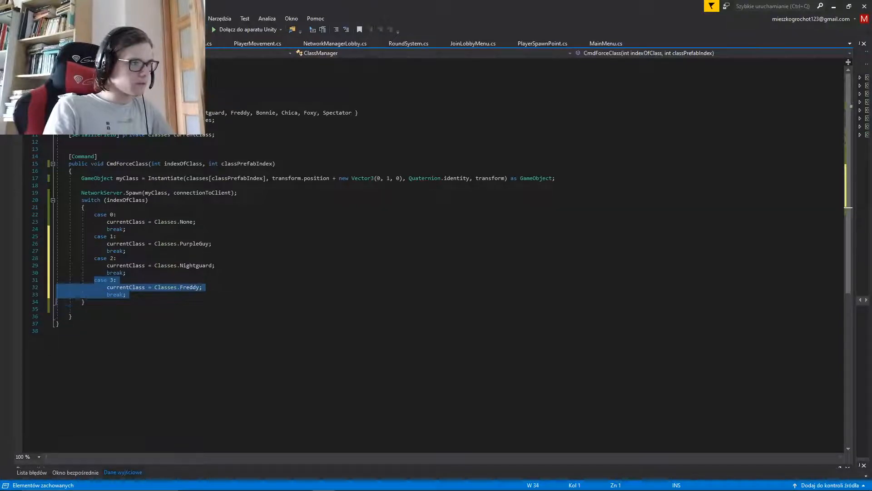
key(Return)
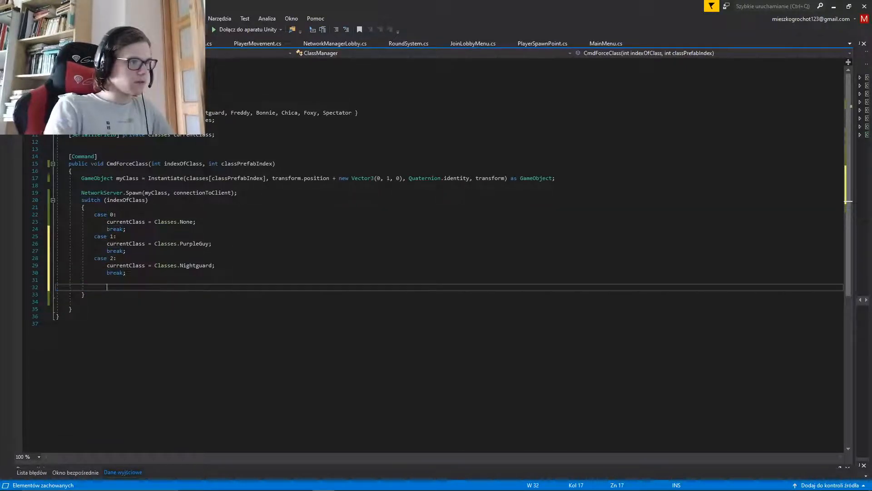
key(ctrl+z)
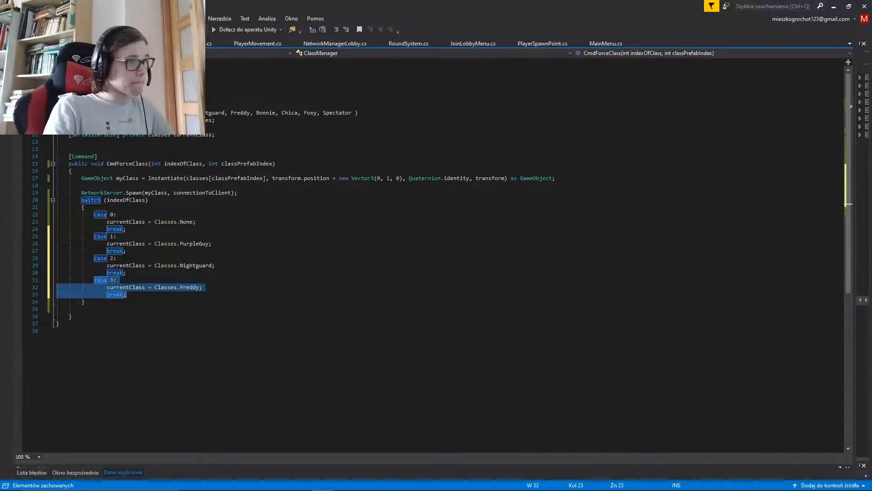
key(Right)
key(Return)
text(case 3:                 currentClass = Classes.Freddy;                 break;)
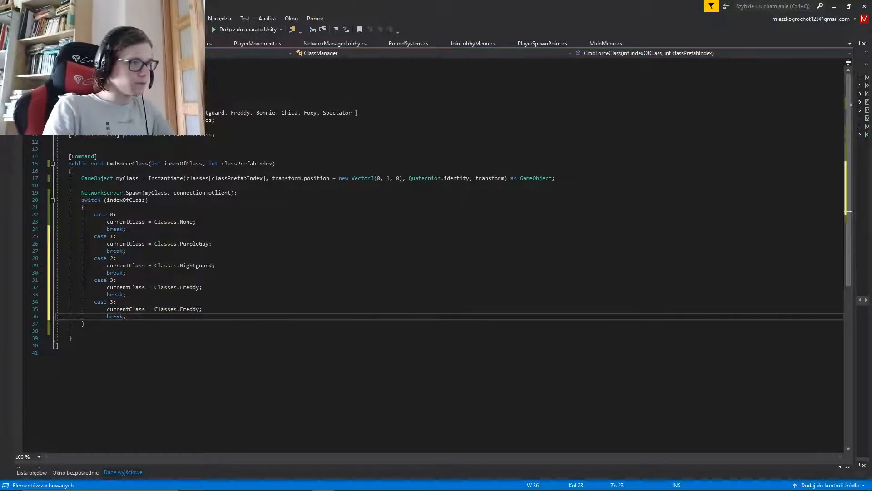
Renumber the duplicated block as case 4 and change its assignment to Classes.Bonnie
key(Up)
key(Up)
key(Left)
key(BackSpace)
text(4)
key(Down)
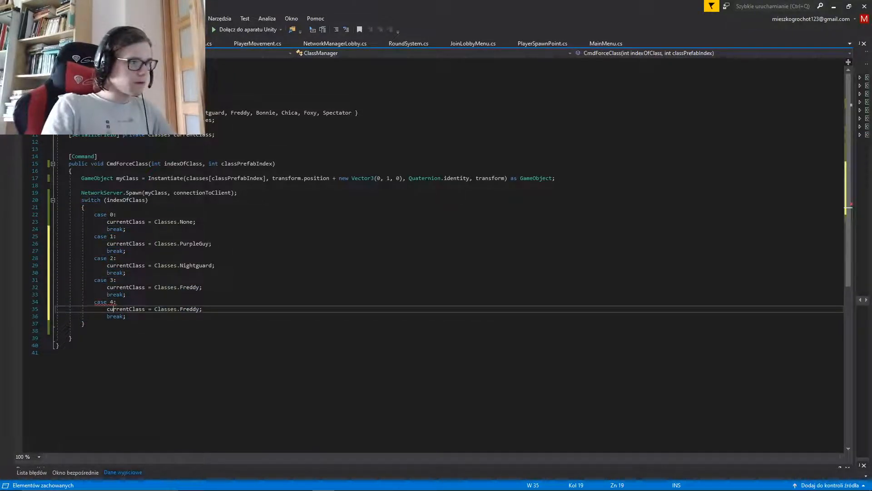
key(ctrl+Right)
key(ctrl+Right)
key(ctrl+shift+Right)
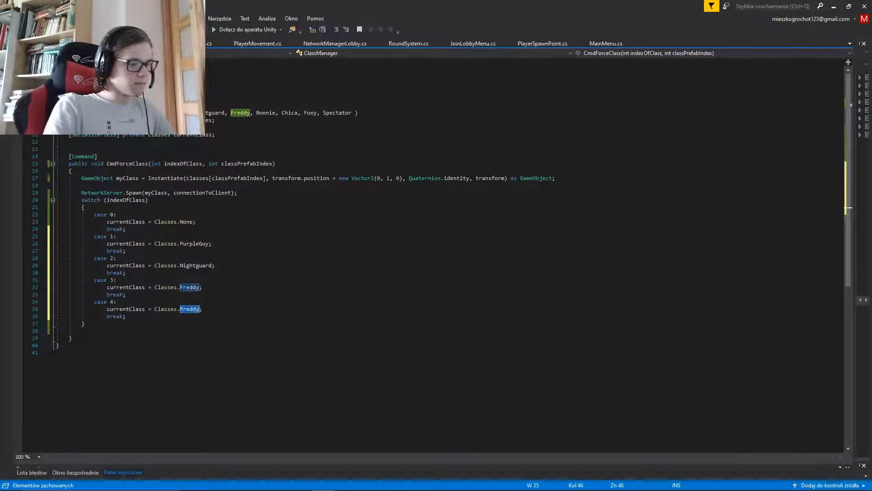
text(Bonnie)
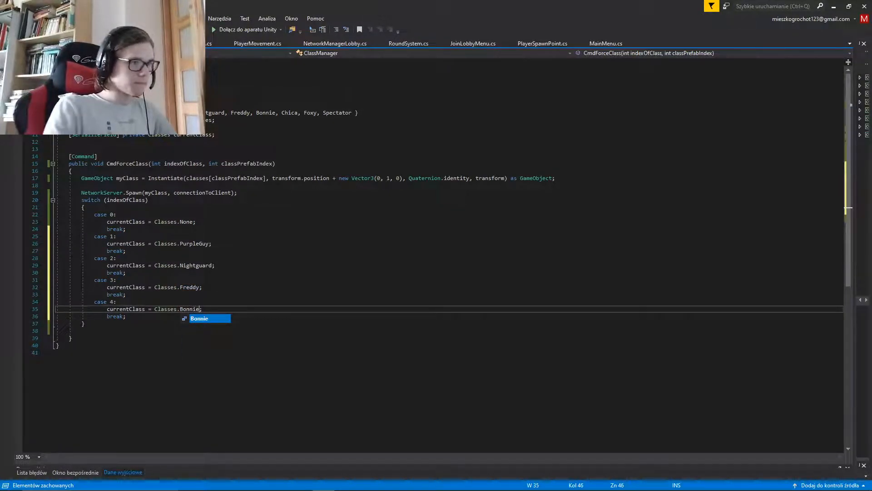
key(Escape)
Paste another copy of the block below the case 4 branch and number it case 5
key(Down)
key(End)
key(Return)
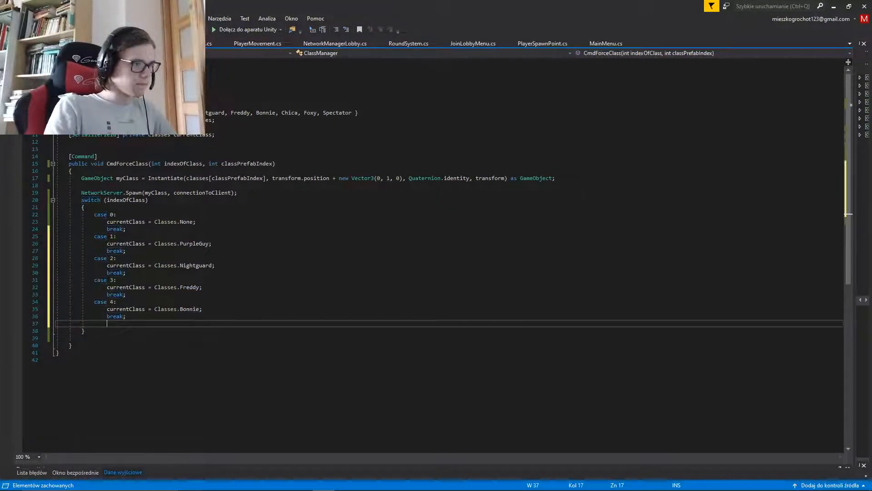
text(case 3: currentClass = Classes.Freddy; break;)
key(Up)
key(Up)
key(Right)
key(Right)
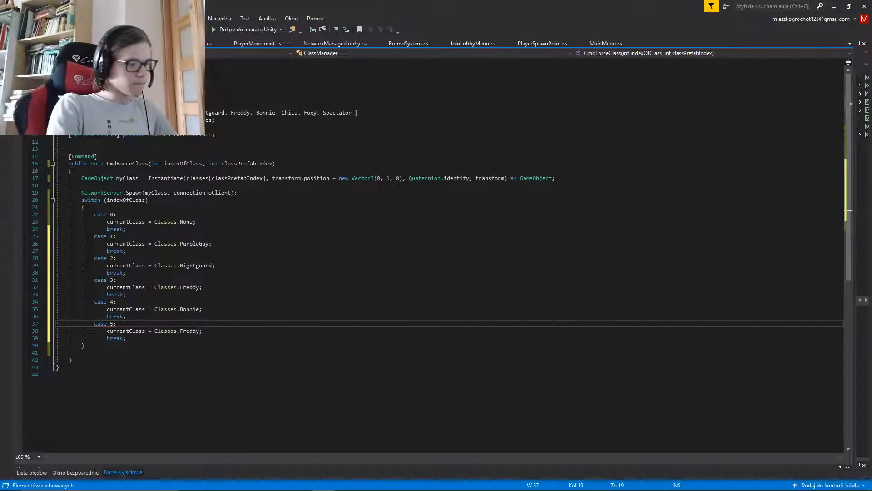
Change the case 5 assignment to Classes.Chica, leaving no blank lines before its break; statement
key(Down)
key(ctrl+Right)
key(ctrl+Right)
key(ctrl+Right)
key(ctrl+Right)
key(ctrl+shift+Right)
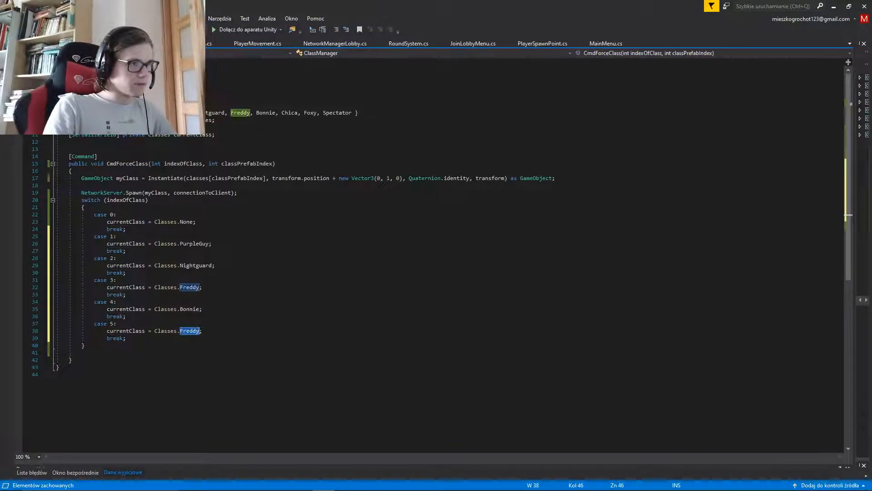
text(Ch)
key(Tab)
key(End)
key(Return)
key(Return)
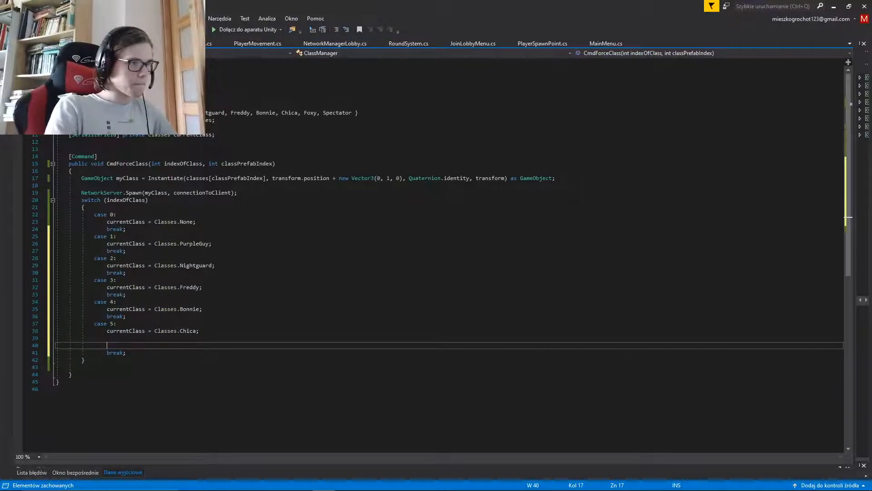
key(shift+Up)
key(BackSpace)
key(BackSpace)
key(Down)
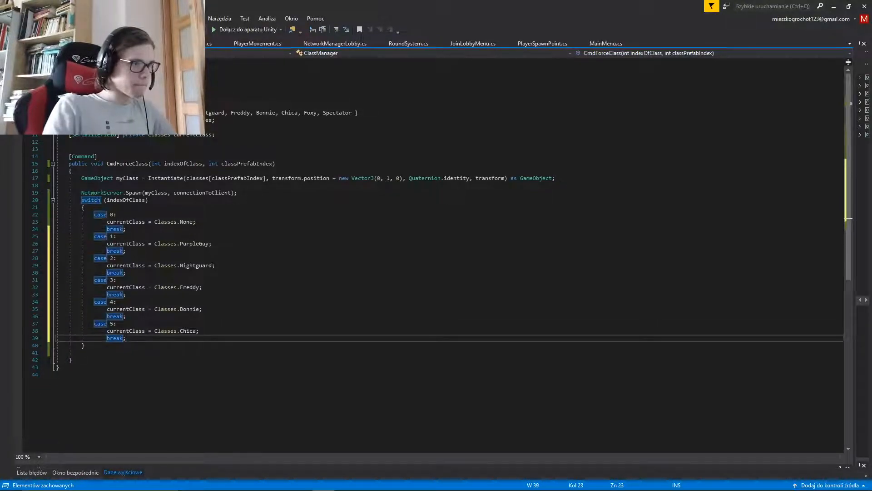
Paste another copy of the block below the case 5 branch and number it case 6
key(Return)
text(case 3:                 currentClass = Classes.Freddy;                 break;)
key(Up)
key(Up)
key(Left)
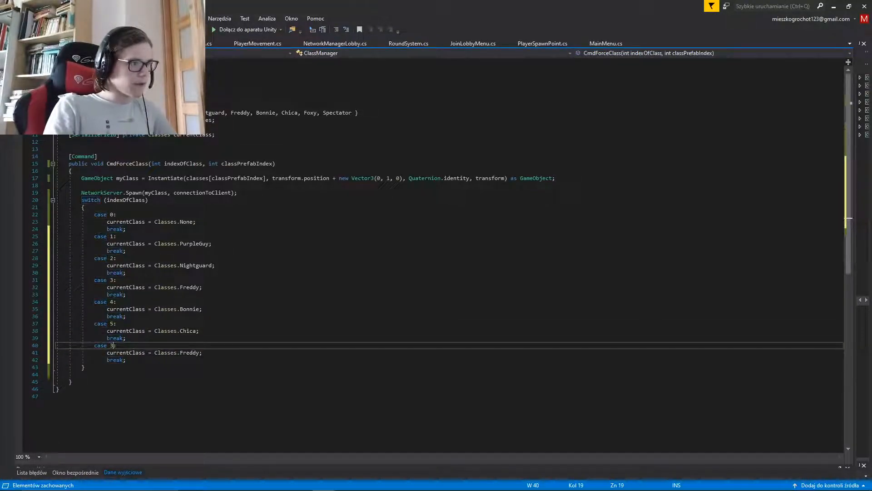
text(6)
Change the case 6 assignment to Classes.Foxy
key(Down)
key(End)
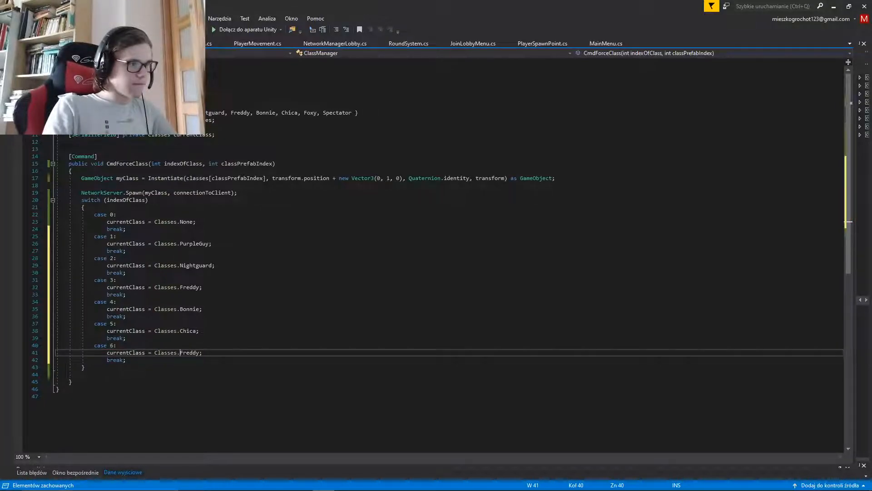
key(ctrl+BackSpace)
text(F)
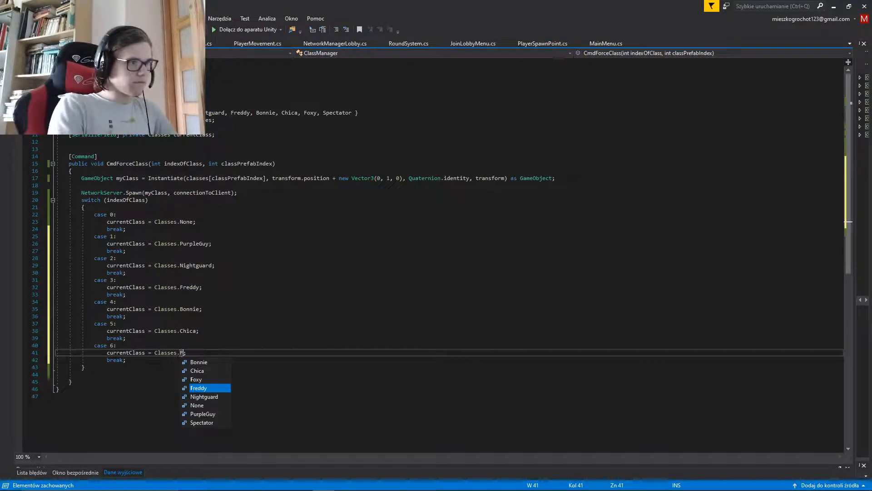
key(Tab)
Paste another copy of the block below the case 6 branch and number it case 7
key(Down)
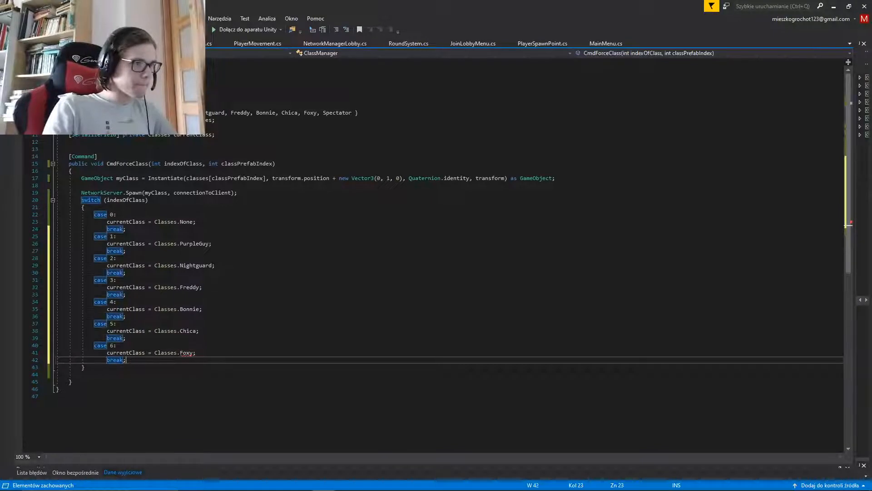
text(case 3: currentClass = Classes.Freddy; break;)
key(Up)
key(Up)
key(Left)
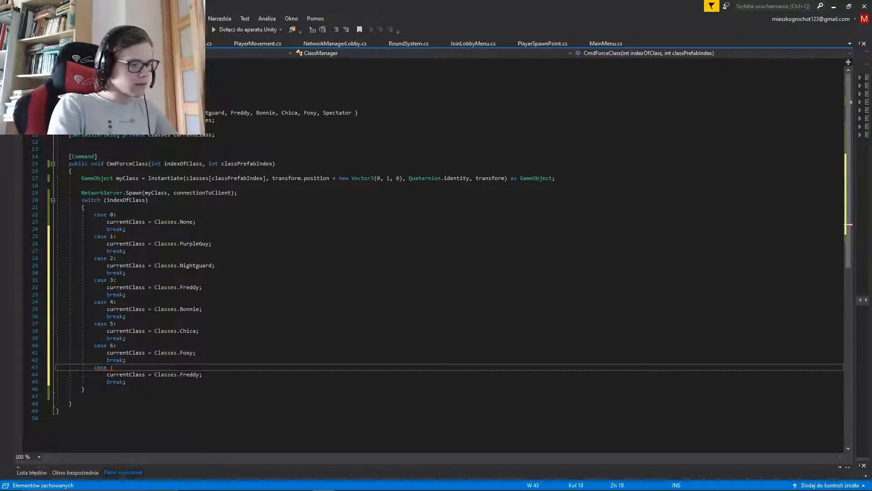
text(7)
Change the case 7 assignment to Classes.Spectator
key(Down)
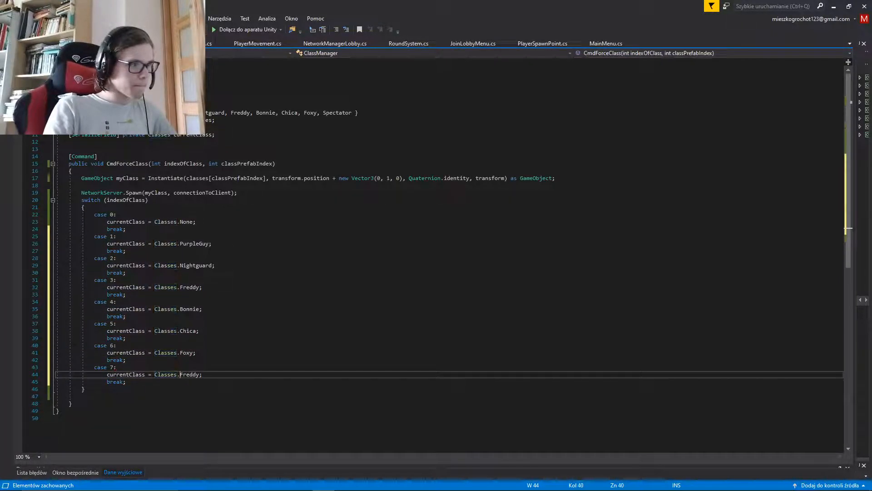
key(ctrl+shift+Right)
key(Delete)
text(Spe)
key(Tab)
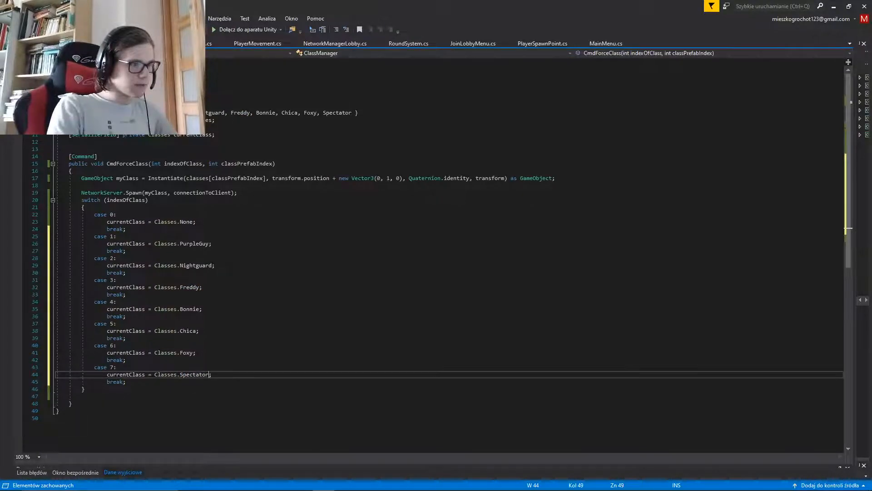
key(Up)
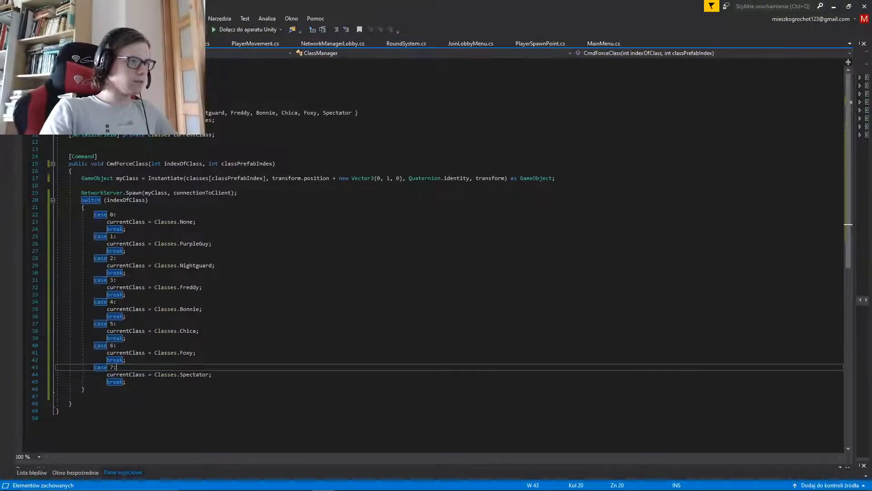
Begin a new void method declaration below CmdForceClass, separated by a blank line
click(73, 404)
key(Return)
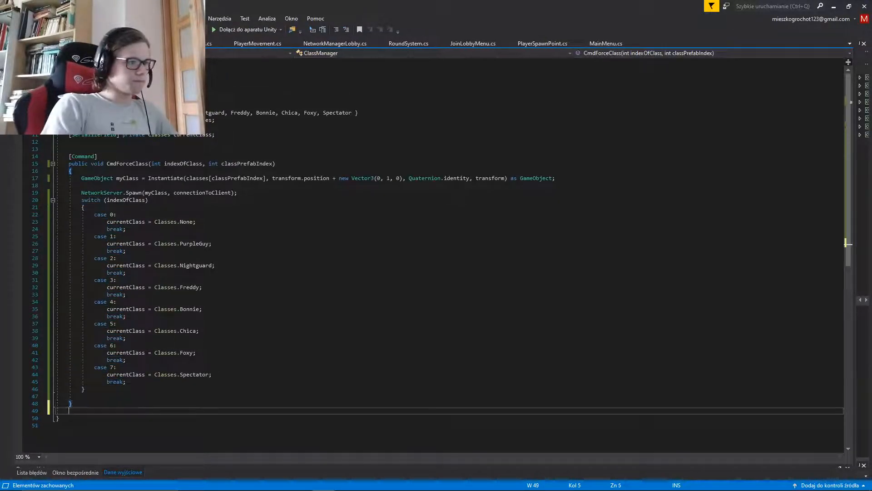
key(Return)
text(void )
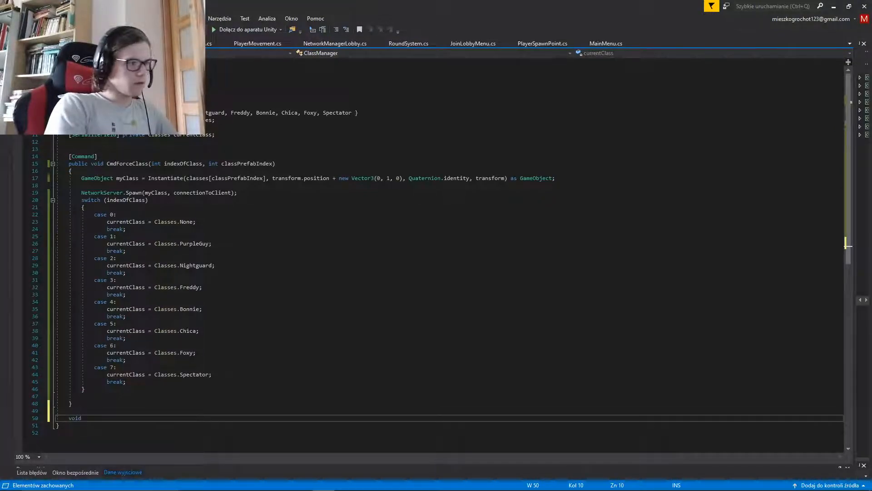
text(Cehck)
key(BackSpace)
key(BackSpace)
key(BackSpace)
key(BackSpace)
key(BackSpace)
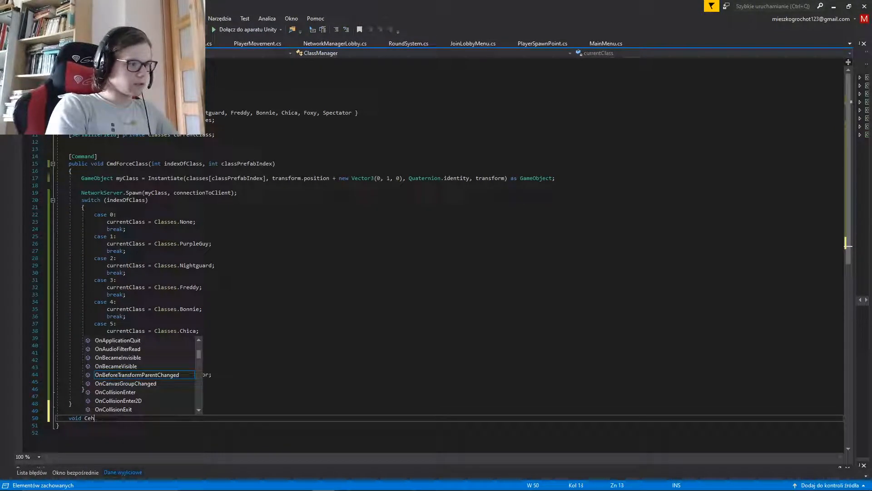
Name the new method UpdateClassStatus() and give it an empty body in braces
text(U)
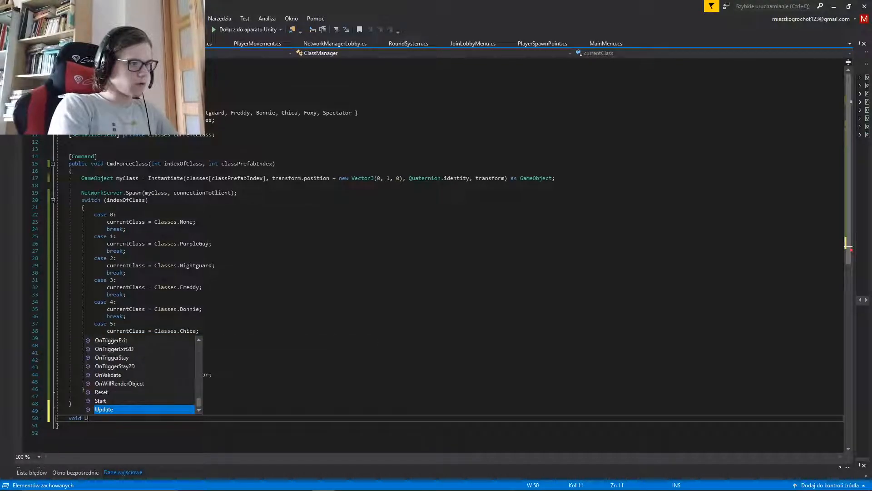
text(pdateClass)
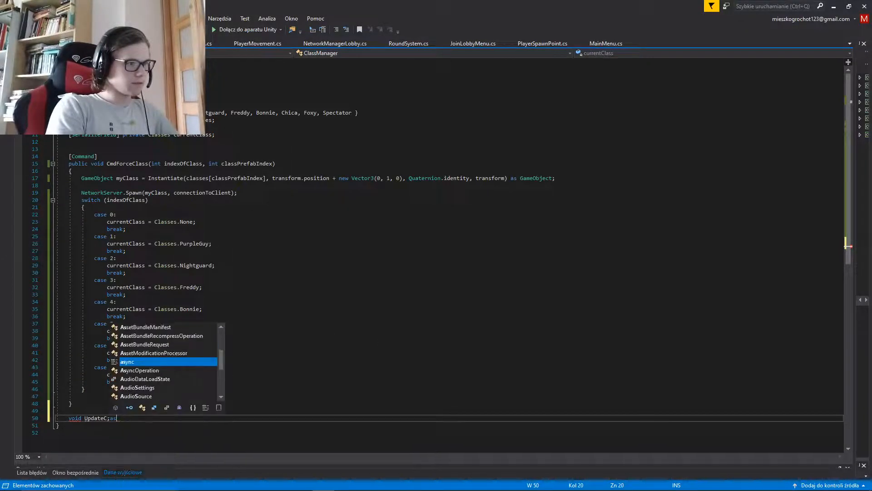
text(Stat)
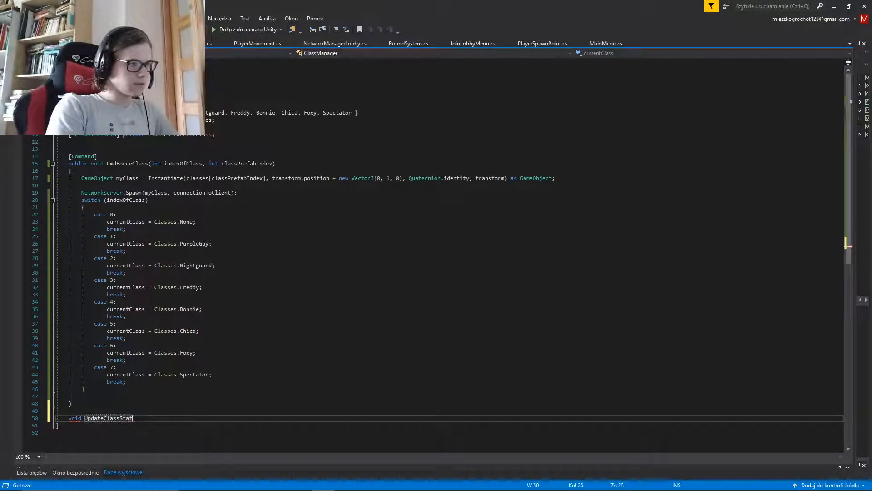
text(us())
key(Return)
text({)
key(Return)
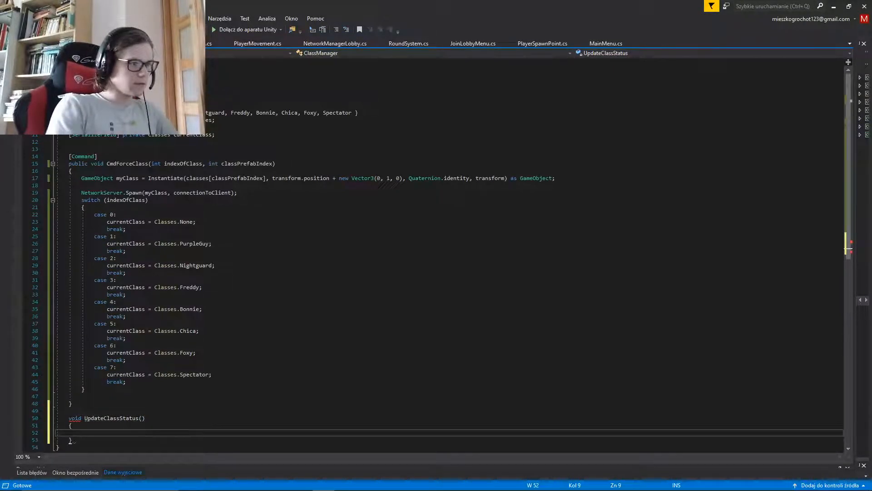
Remove the entire switch (indexOfClass) block from the CmdForceClass method
scroll(432, 254, down, 2)
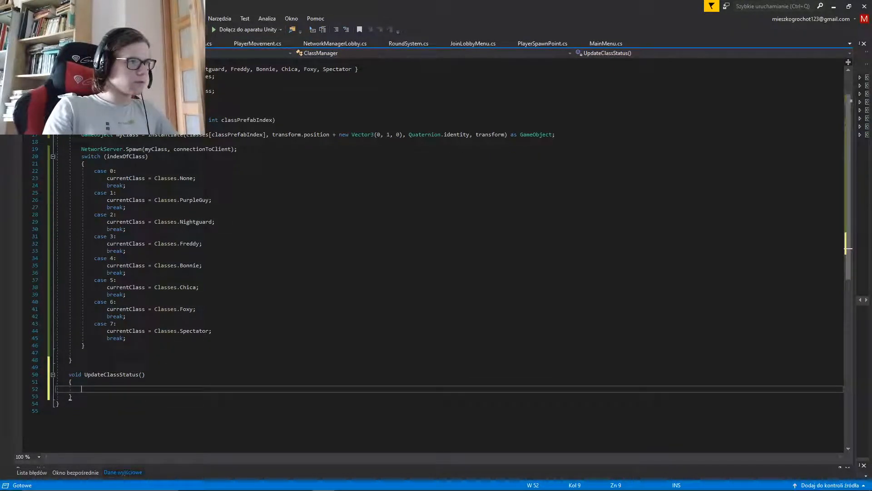
drag(82, 156, 85, 345)
key(ctrl+c)
key(Delete)
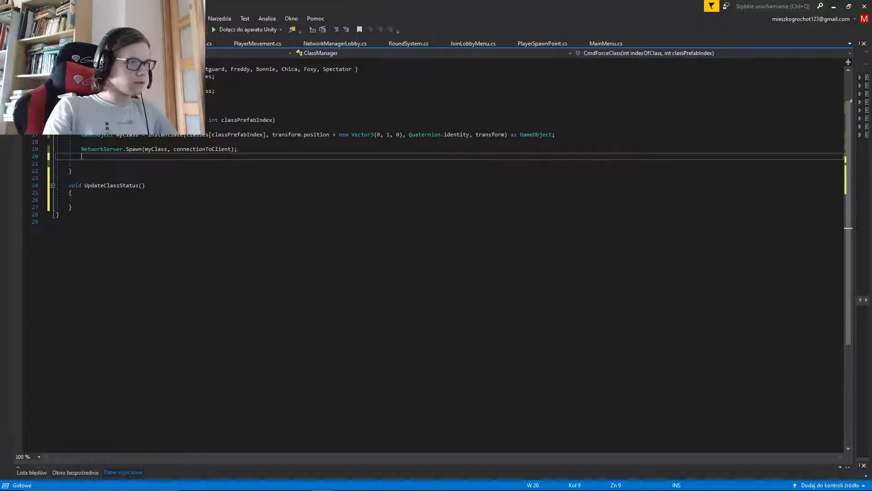
Paste the switch (indexOfClass) block into the empty body of UpdateClassStatus and save the script
click(82, 199)
key(ctrl+v)
scroll(436, 254, up, 2)
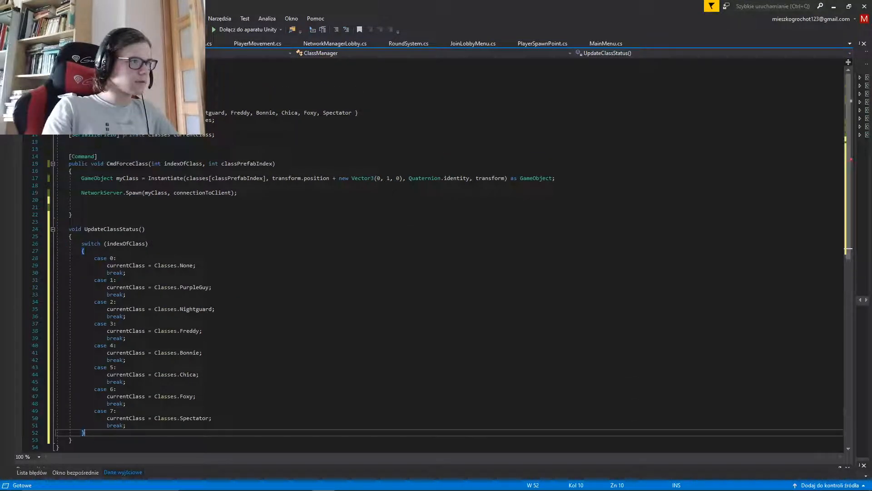
key(ctrl+s)
Add an int indexOfClass parameter to the UpdateClassStatus method
click(81, 200)
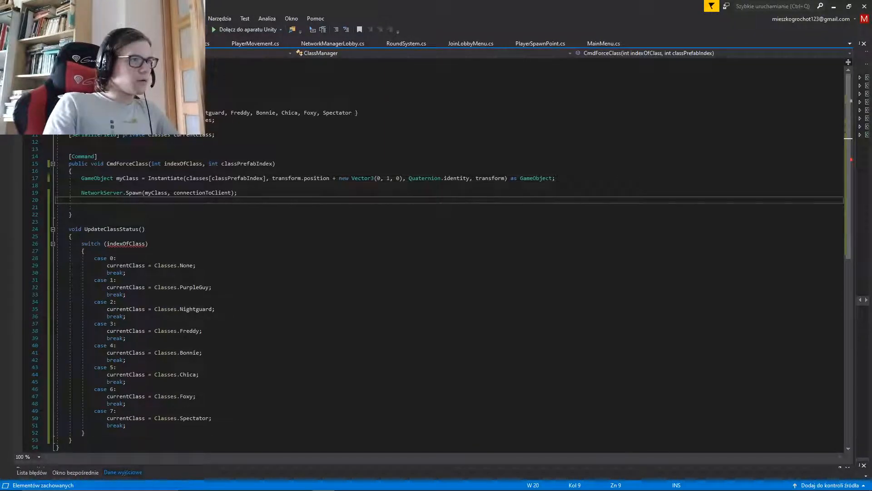
click(142, 229)
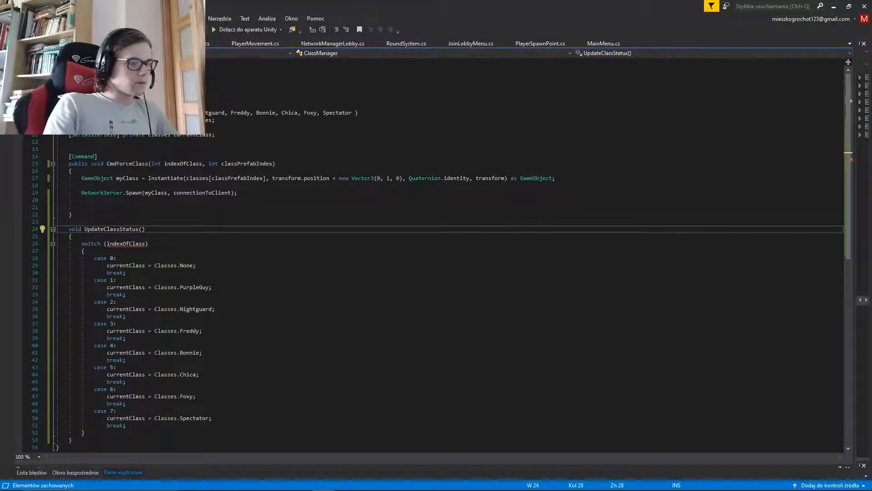
text(int i)
key(BackSpace)
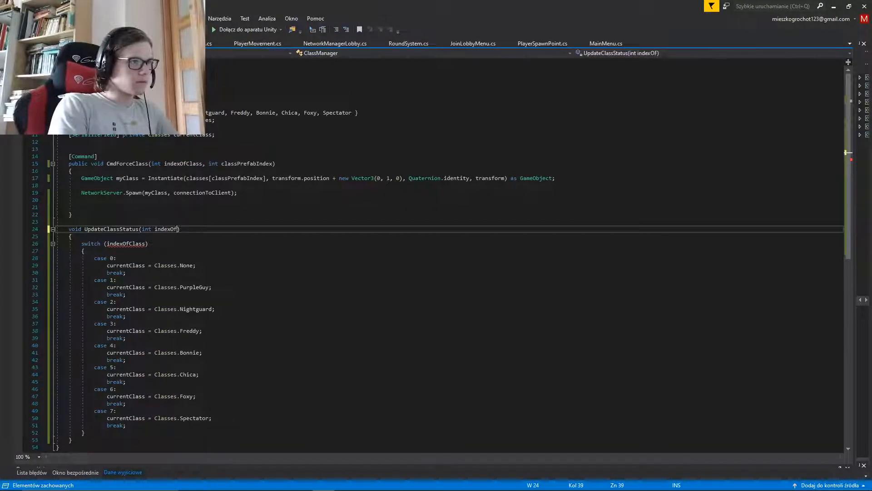
Save the script and add the call UpdateClassStatus(indexOfClass); at the end of CmdForceClass
click(82, 207)
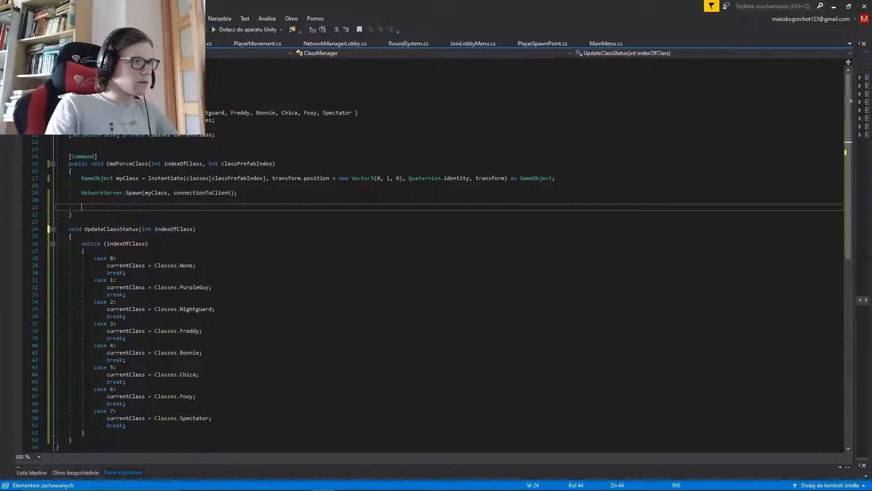
key(ctrl+s)
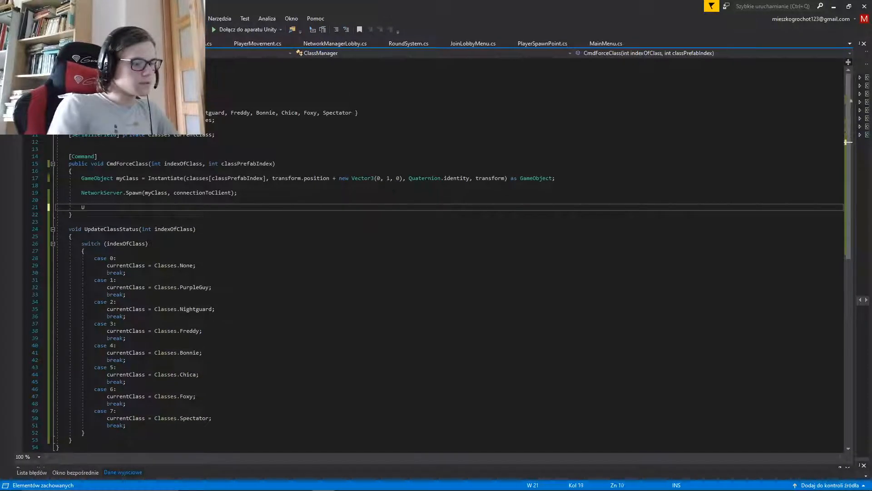
text(UpdateClassStatus)
text((in)
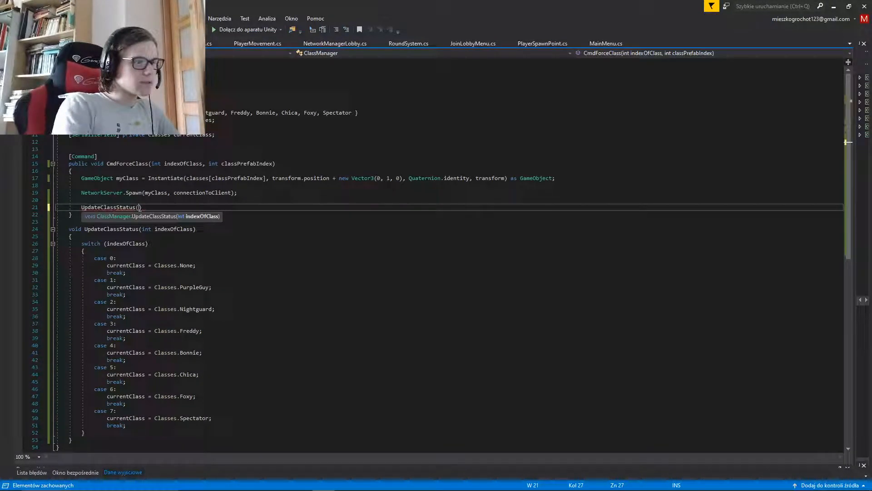
key(Down)
key(Down)
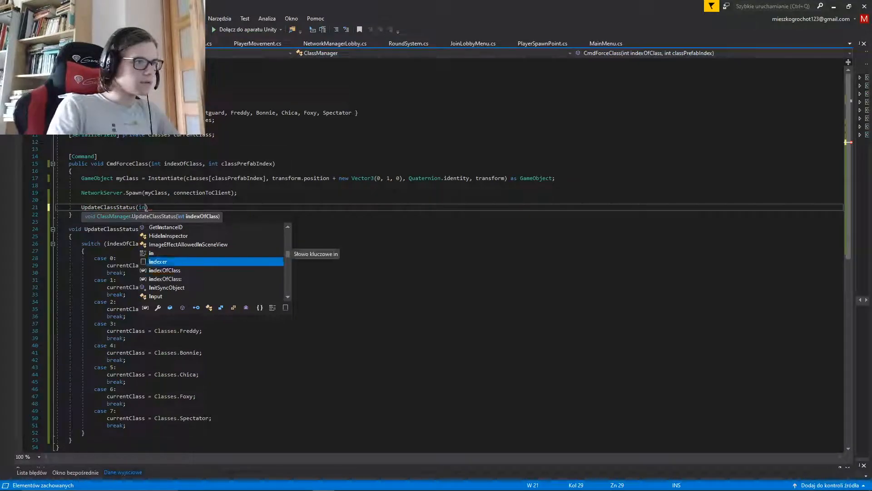
text();)
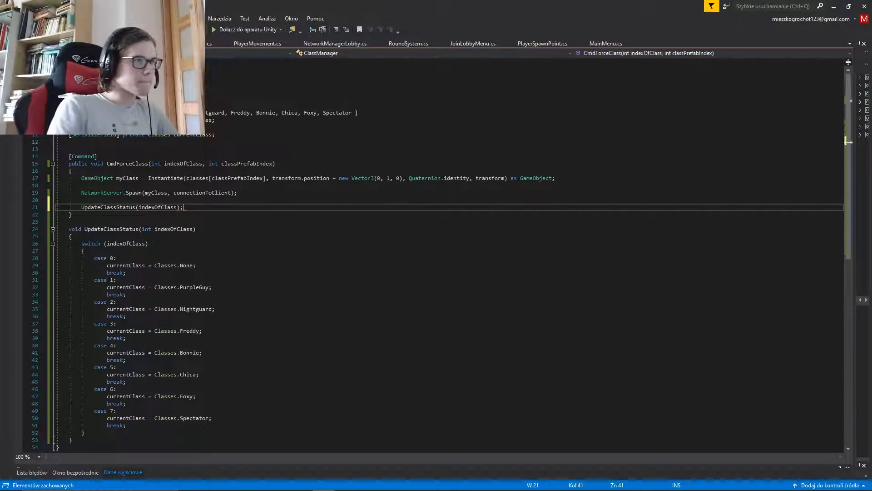
Tidy the blank lines in CmdForceClass, leaving just one between the NetworkServer.Spawn line and the UpdateClassStatus call, and save
key(Up)
key(BackSpace)
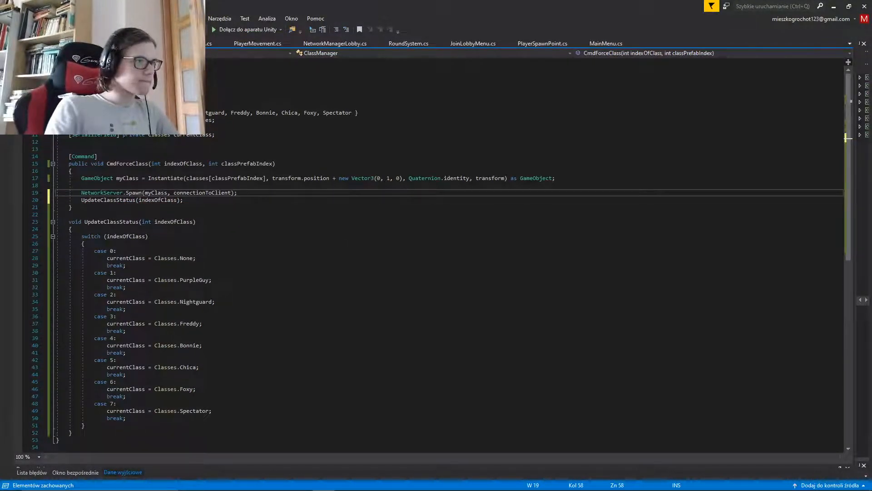
key(Up)
key(BackSpace)
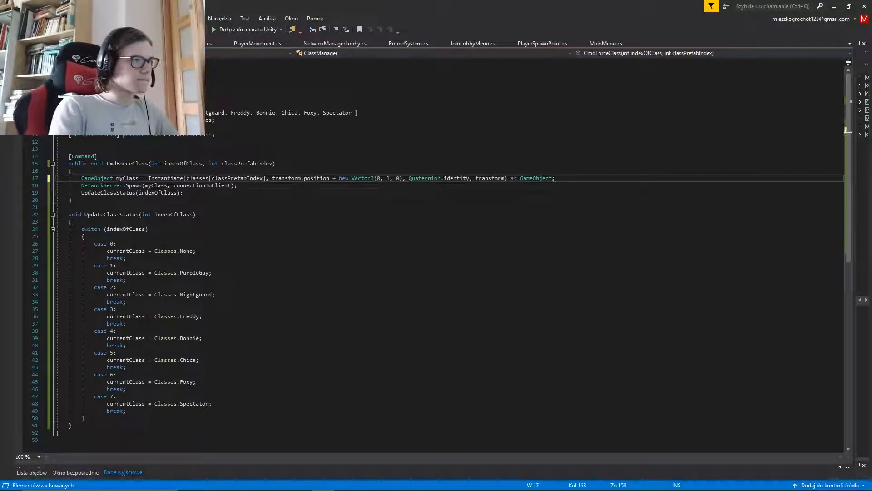
key(Down)
key(Down)
key(Up)
key(Return)
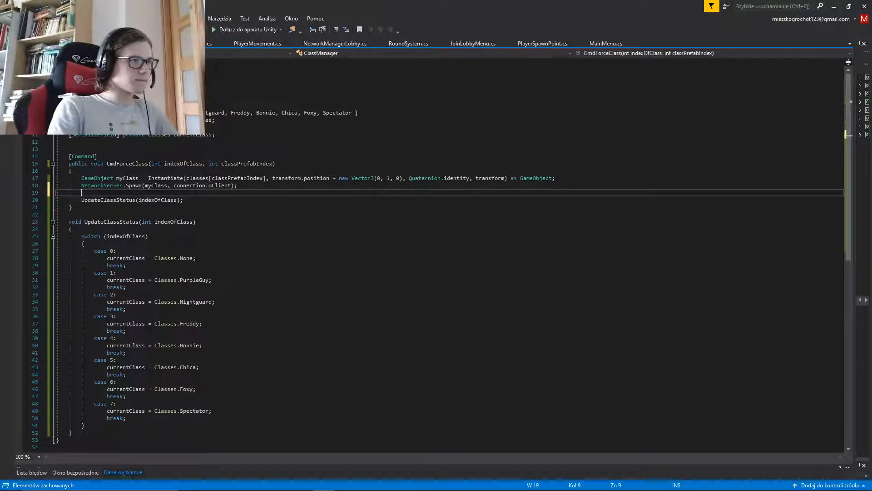
key(ctrl+s)
click(183, 200)
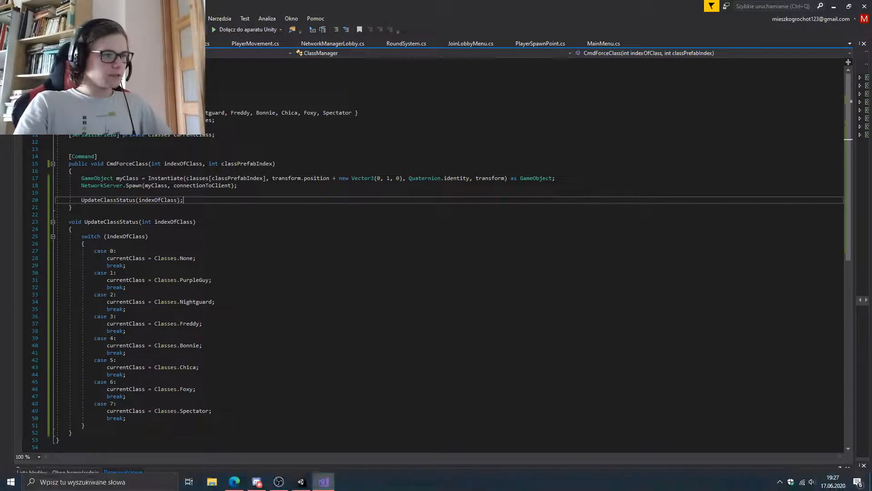
Switch to the Unity Editor and set the Classes array size to 1 in PlayerRoot's Class Manager
mouse_move(301, 480)
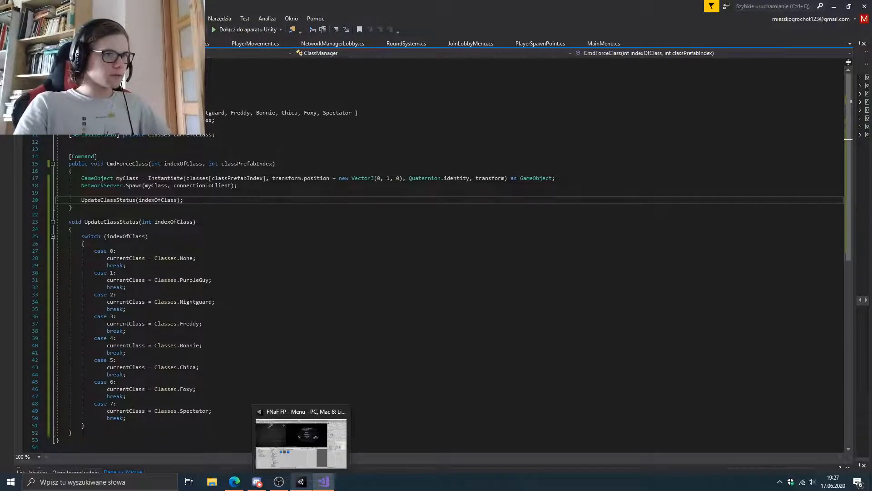
click(301, 439)
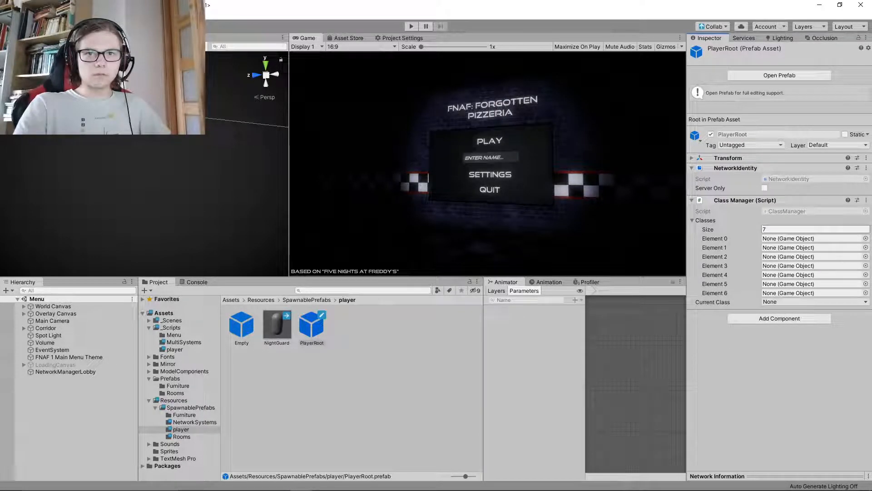
text(1)
key(Return)
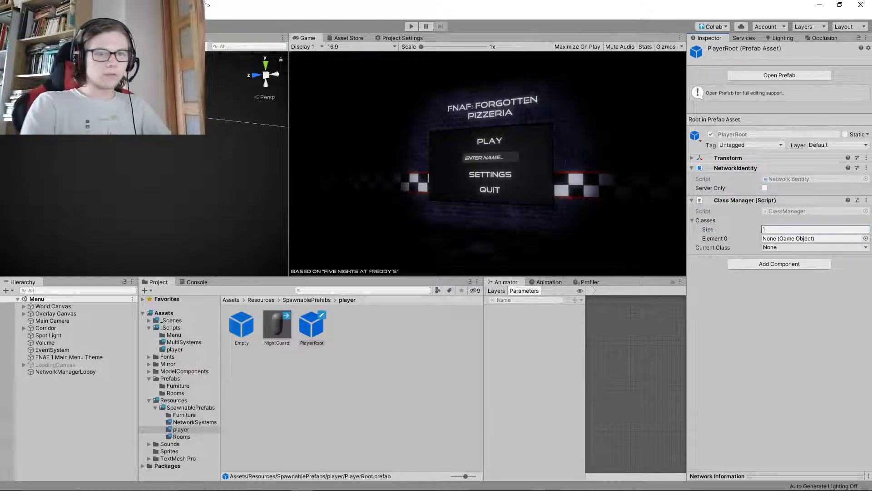
Assign the NightGuard prefab to Element 0 of Classes and expand the array to size 7
click(866, 238)
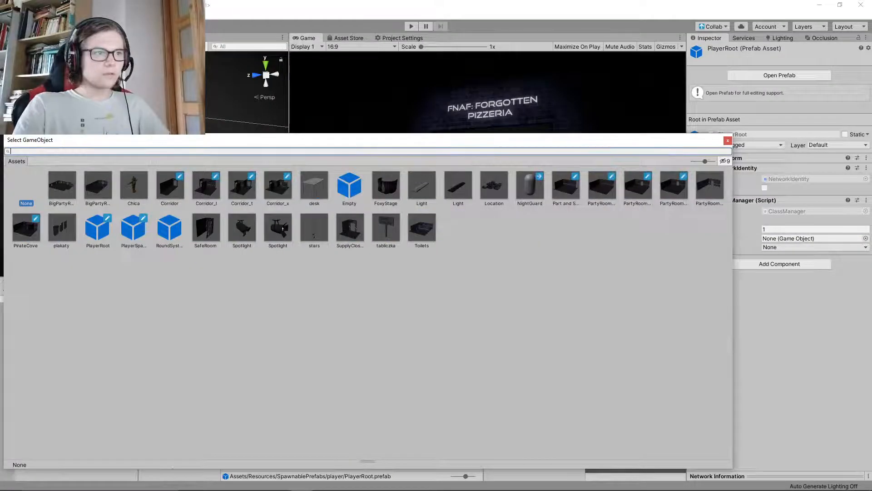
click(728, 141)
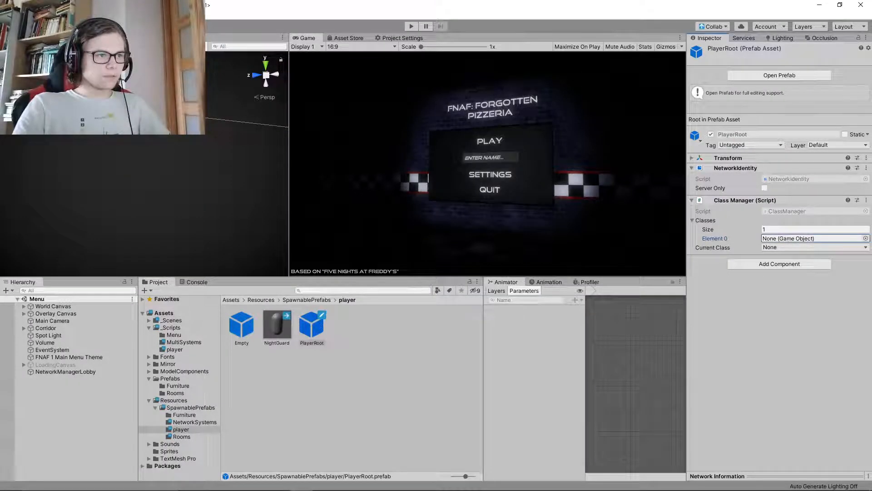
drag(277, 326, 809, 239)
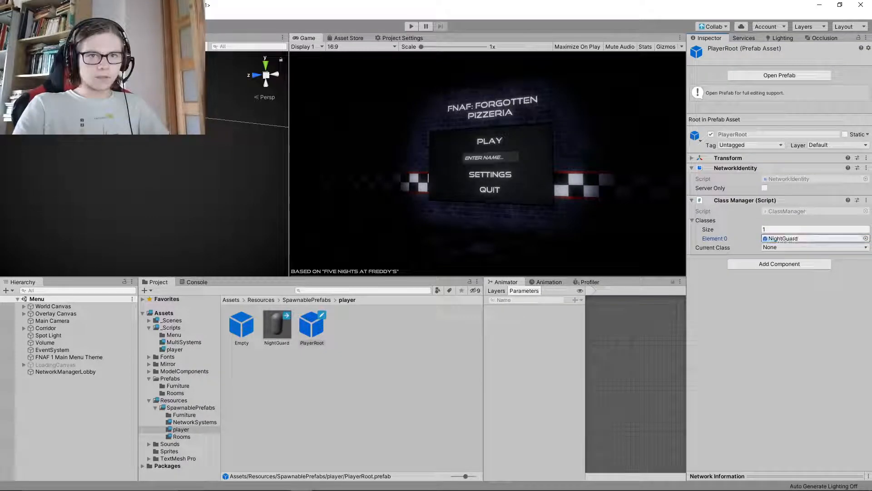
text(7)
key(Return)
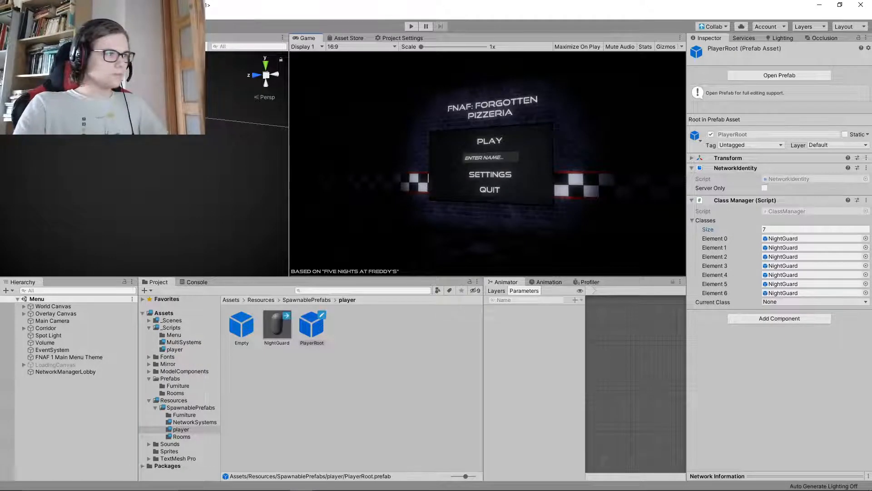
Switch to Visual Studio, change the CmdForceClass call in PlayerSpawnSystem's SpawnPlayerRoot to CmdForceClass(0, 1), and save
click(171, 320)
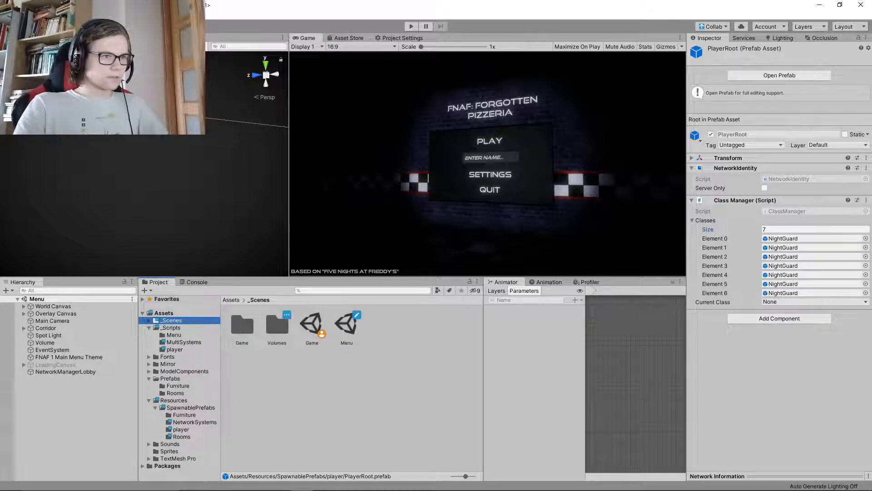
click(325, 481)
click(108, 43)
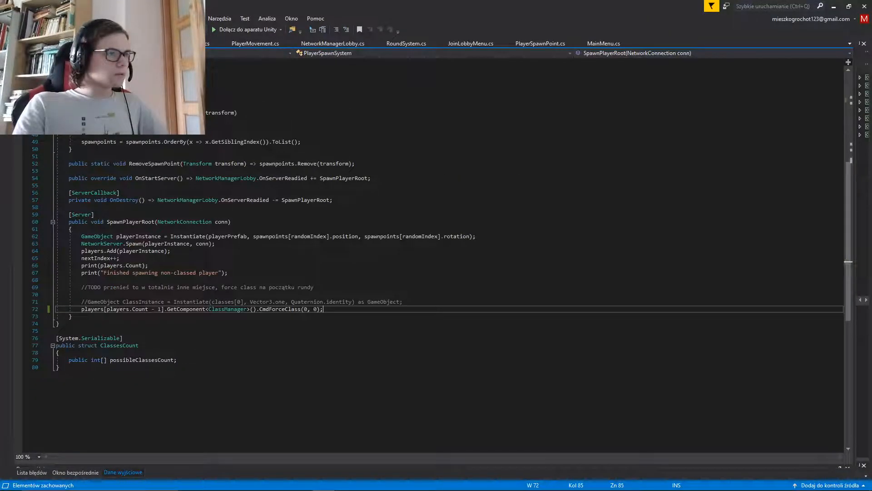
key(BackSpace)
text(1)
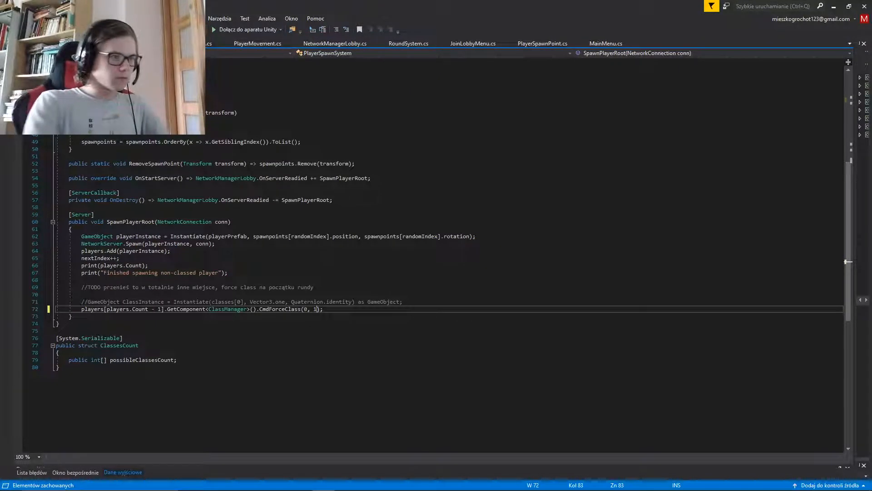
key(ctrl+s)
Switch to Unity and play-test the game by creating a server from the play menu and moving the player backwards
click(300, 481)
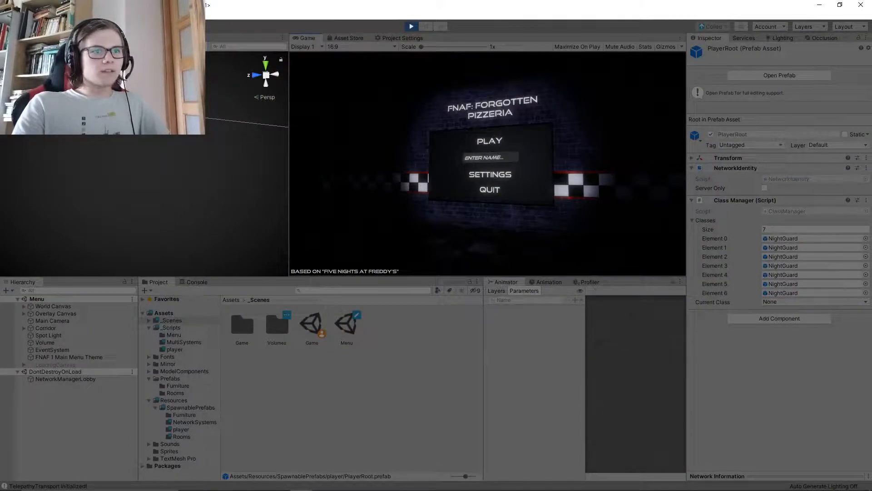
click(490, 141)
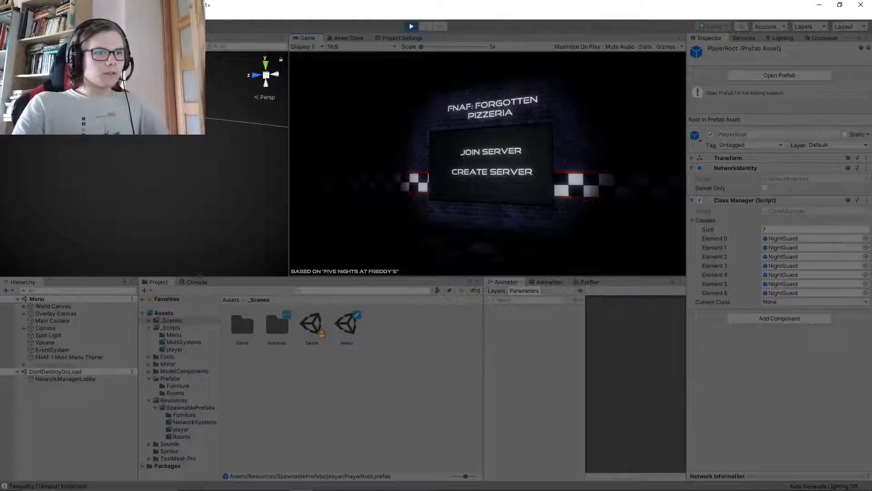
click(490, 171)
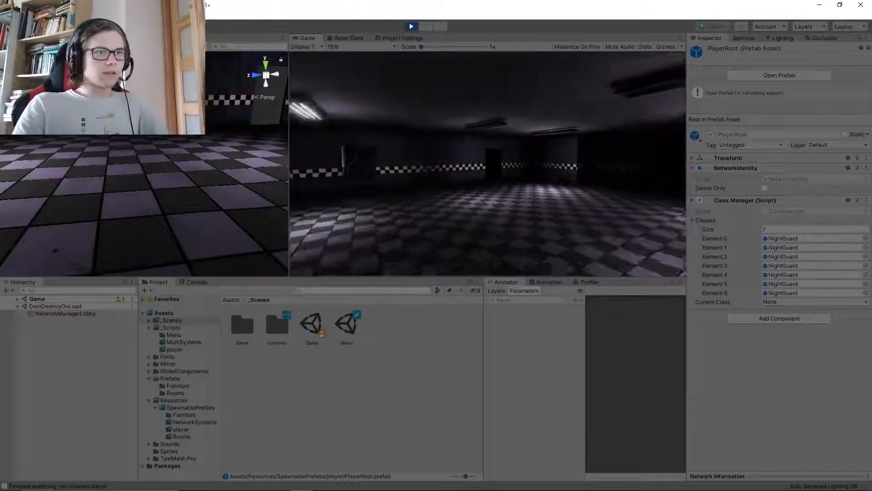
key(s)
key(s)
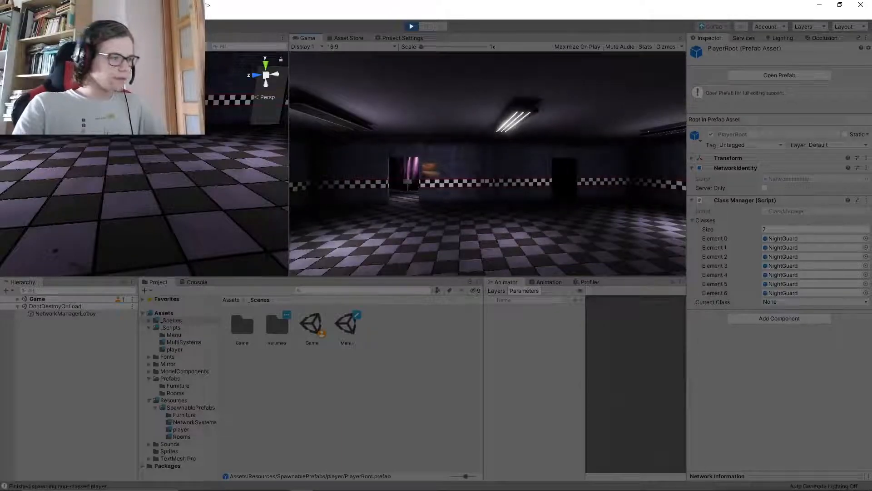
Leave the game view and examine the details of the last player-spawning message in the Console
key(super)
key(super)
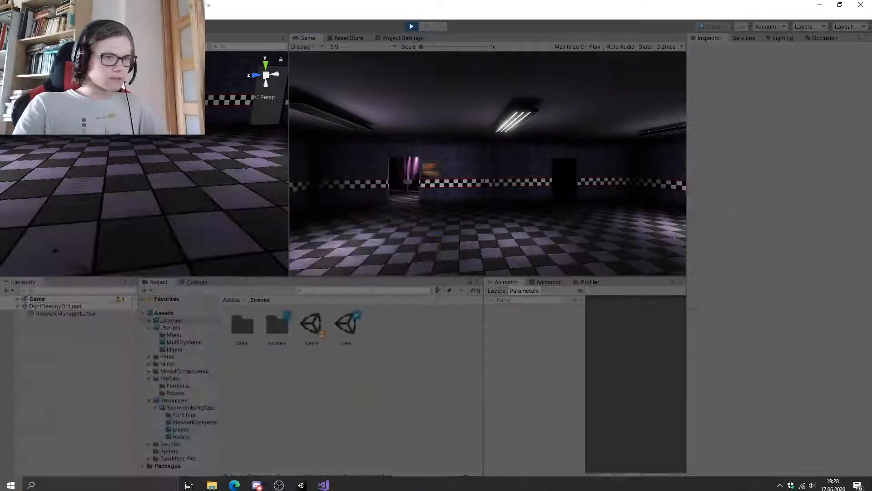
click(196, 282)
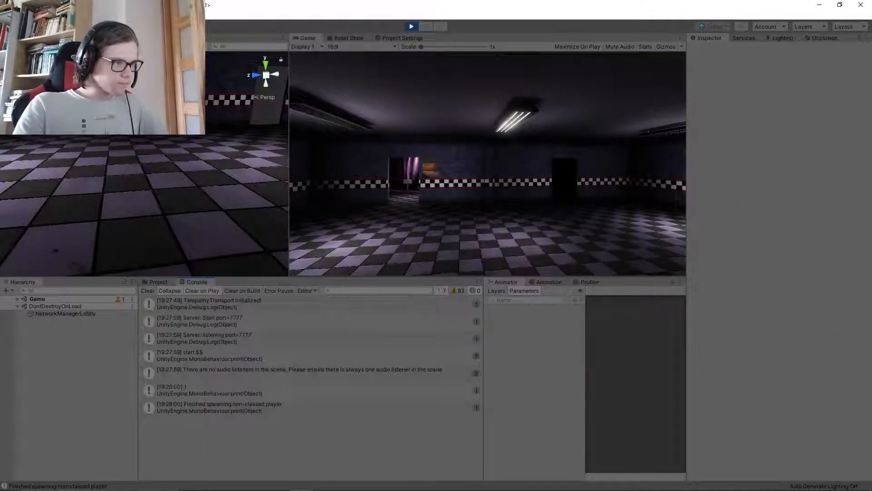
click(255, 407)
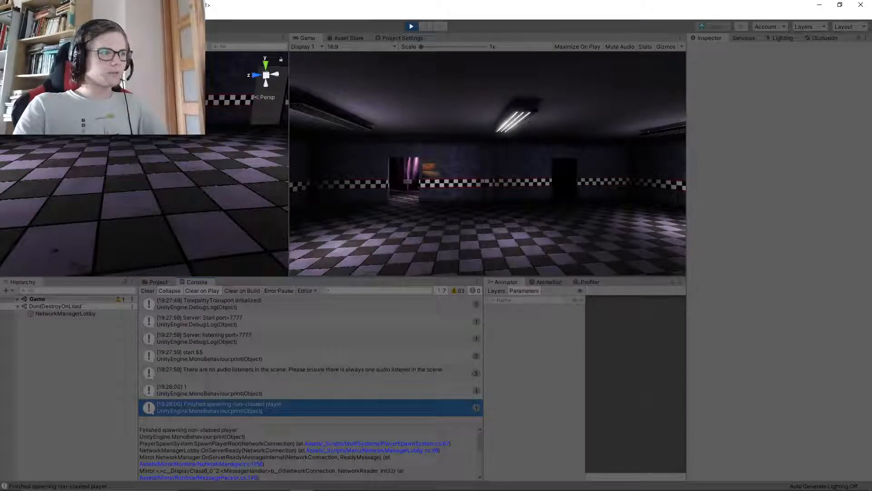
Expand the running Game scene down to NightGuard(Clone) and inspect the components of NightGuard(Clone) and its parent PlayerRoot(Clone)
click(17, 298)
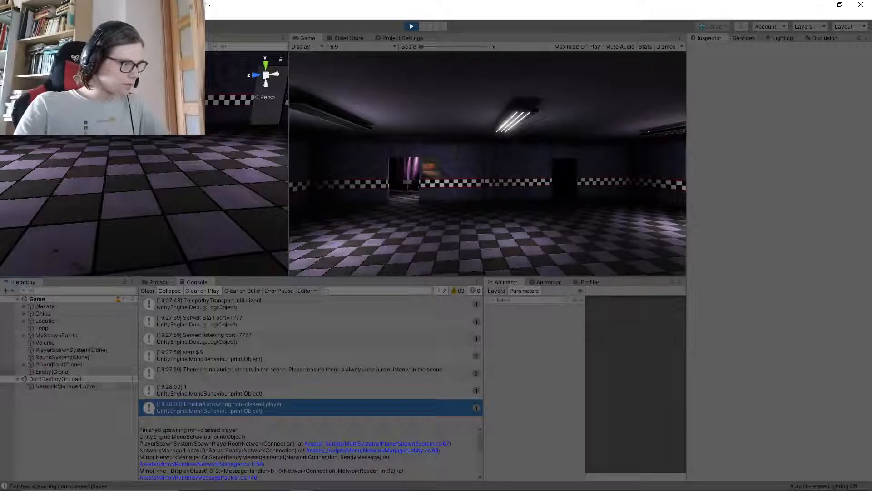
click(23, 364)
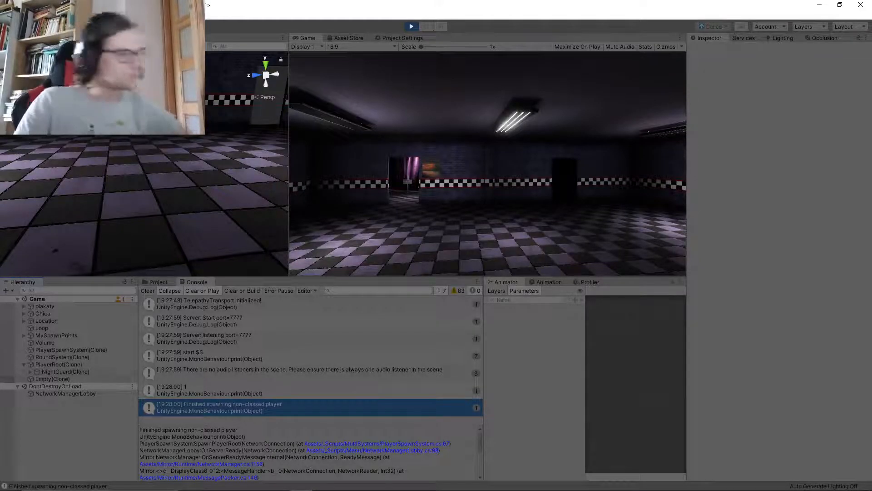
click(30, 371)
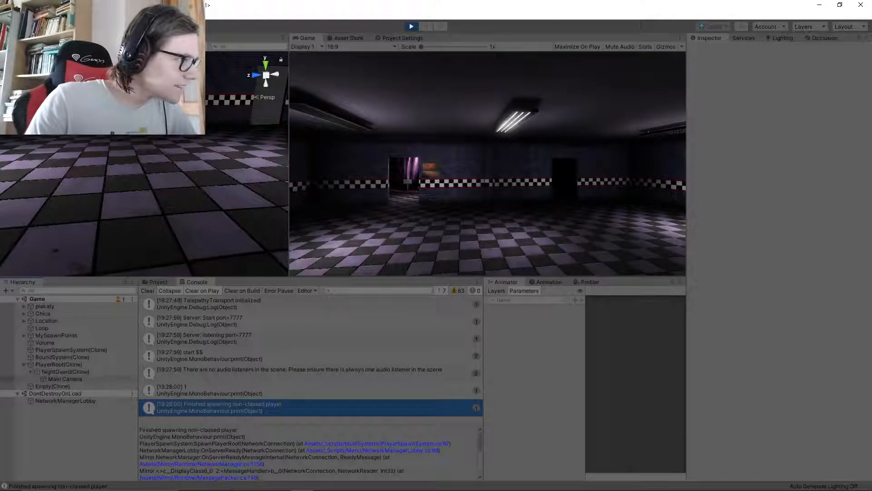
click(65, 372)
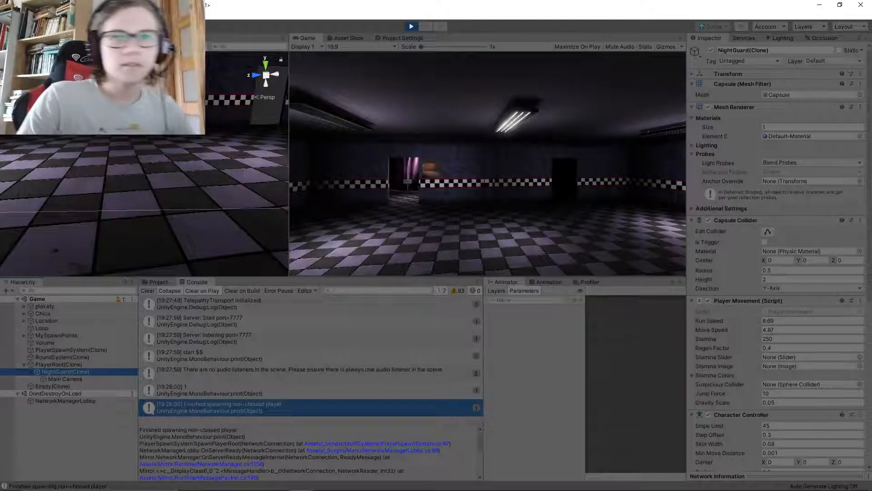
click(59, 365)
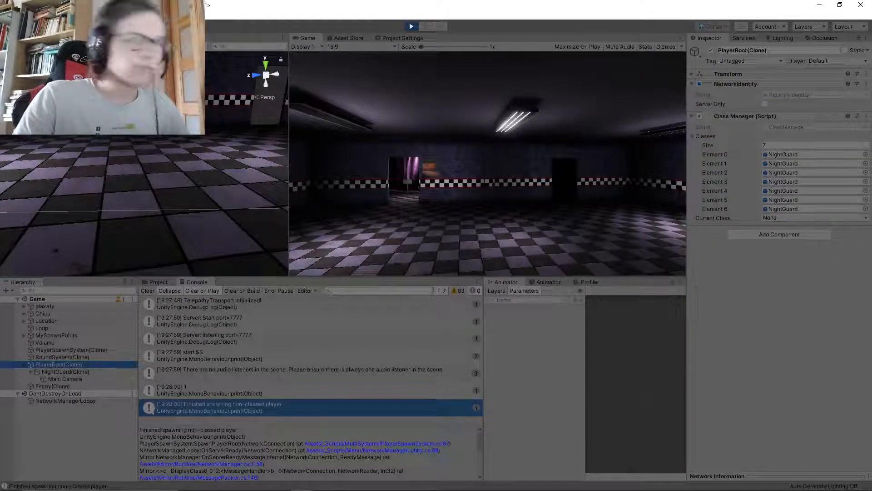
Check the Current Class options in PlayerRoot(Clone)'s Class Manager component
click(815, 218)
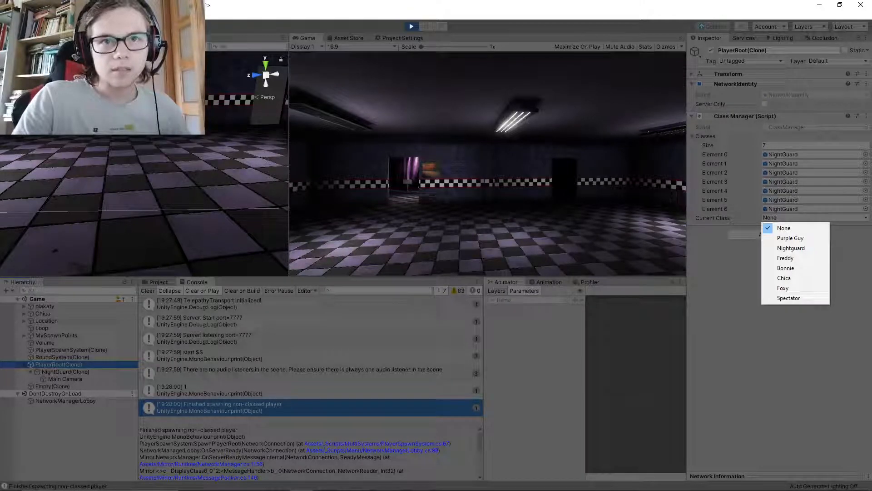
click(816, 217)
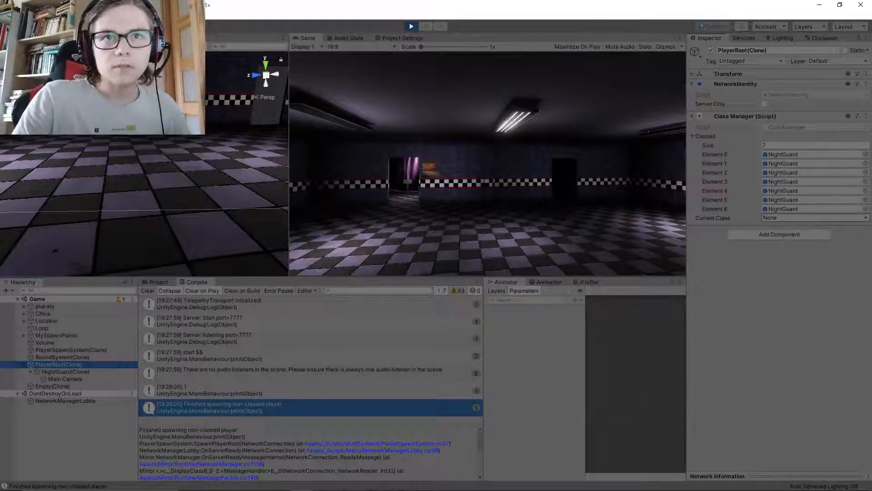
click(816, 218)
click(816, 218)
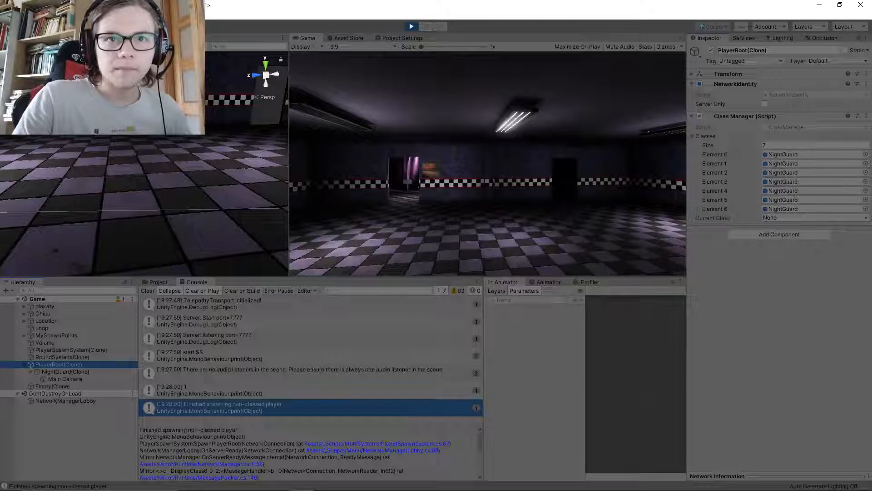
click(816, 217)
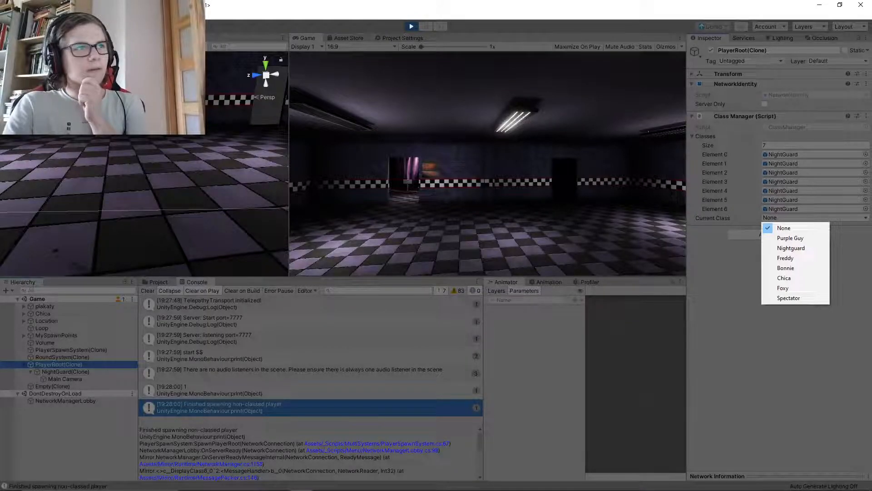
Stop play mode, switch to Visual Studio and review the CmdForceClass call in SpawnPlayerRoot
click(411, 26)
click(412, 26)
click(324, 482)
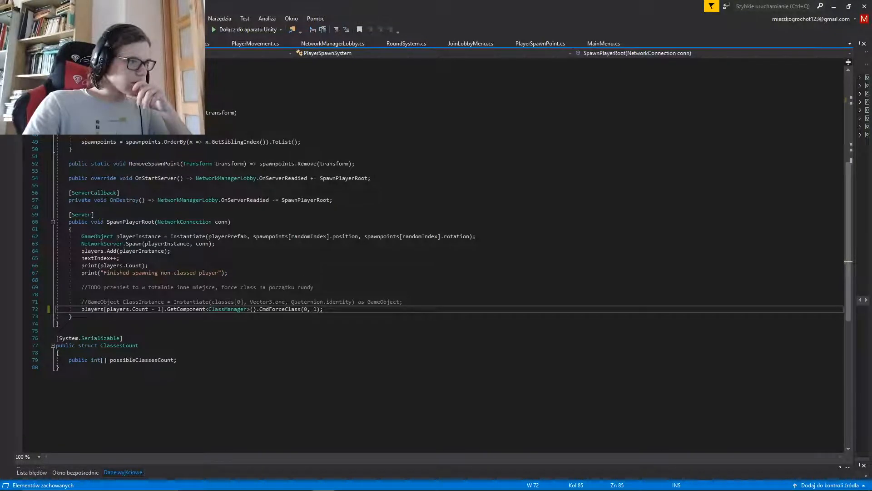
drag(82, 309, 323, 309)
click(325, 309)
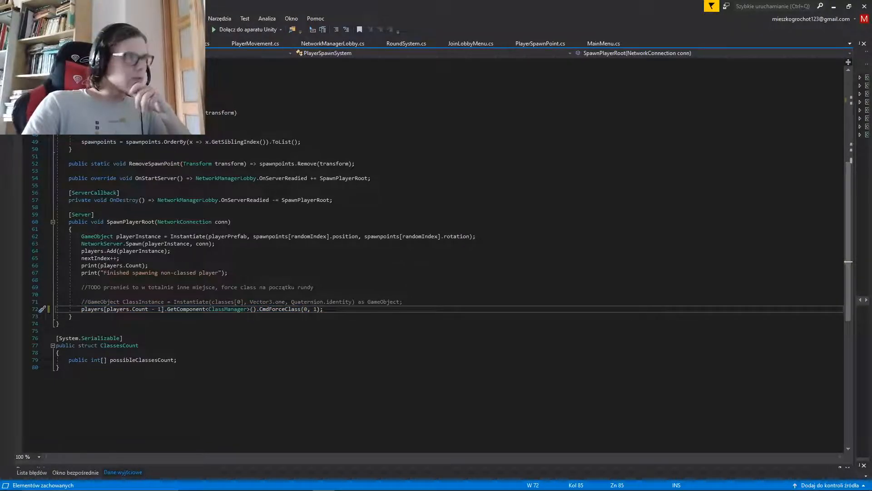
In ClassManager, remove the indexOfClass parameter from CmdForceClass, keeping only int classPrefabIndex
click(114, 44)
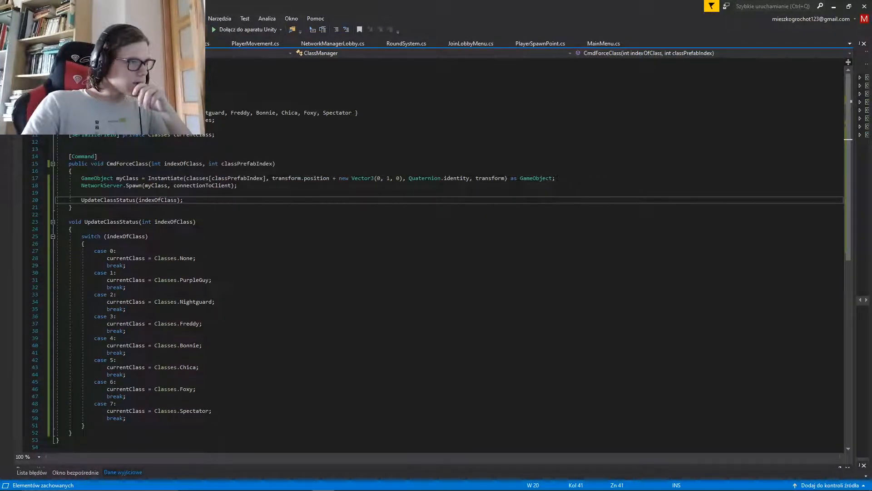
drag(81, 236, 148, 236)
click(150, 237)
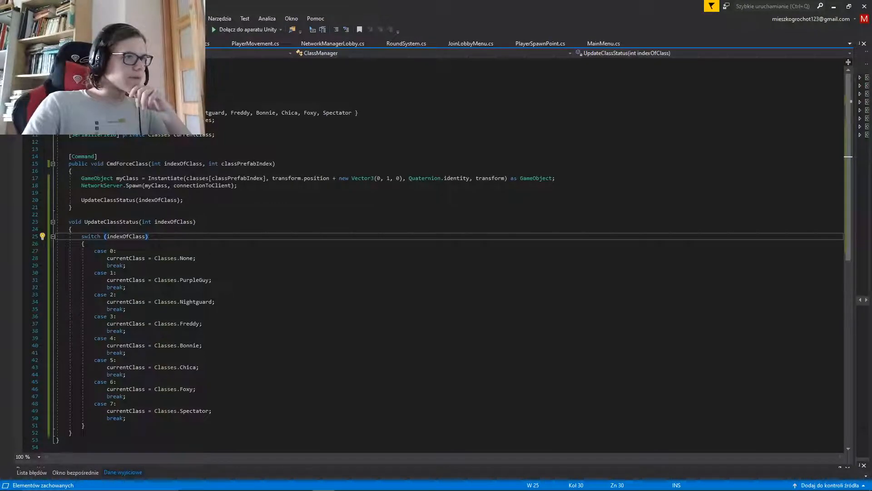
click(174, 200)
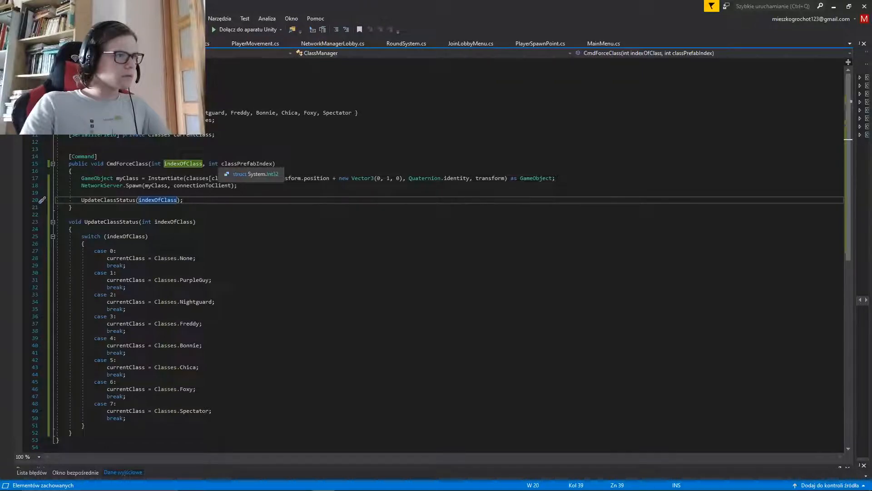
click(209, 163)
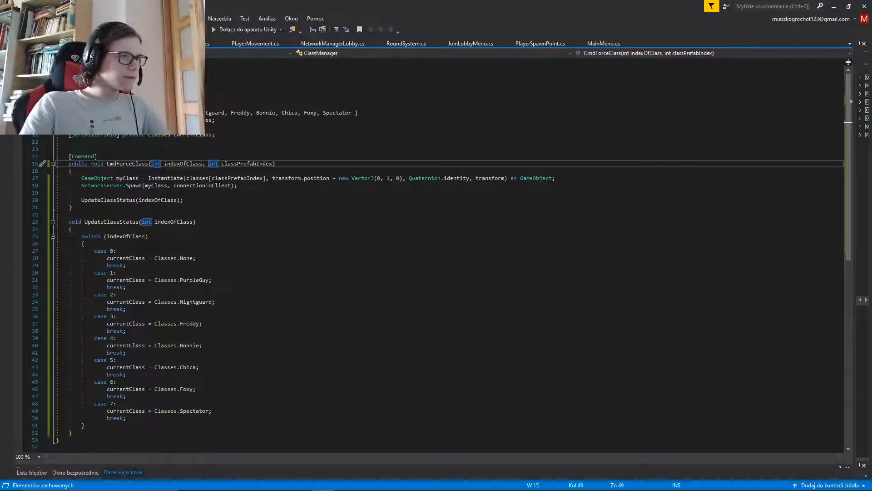
key(ctrl+shift+Left)
key(ctrl+shift+Left)
key(ctrl+shift+Left)
key(Left)
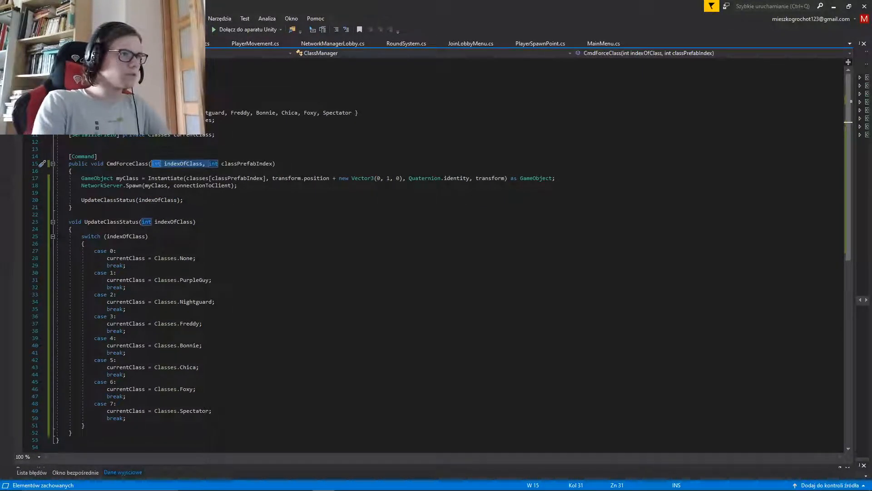
key(Delete)
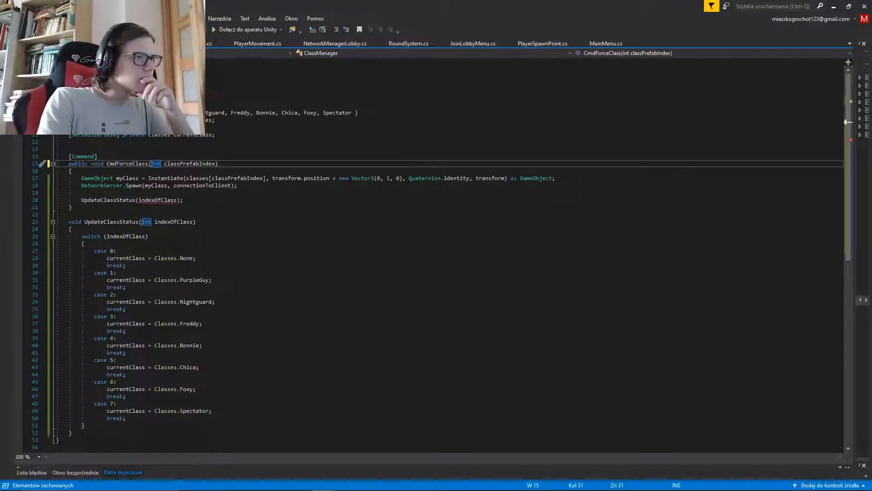
Make CmdForceClass pass classPrefabIndex to UpdateClassStatus, and save ClassManager
key(Down)
key(Down)
key(Down)
key(Down)
key(Down)
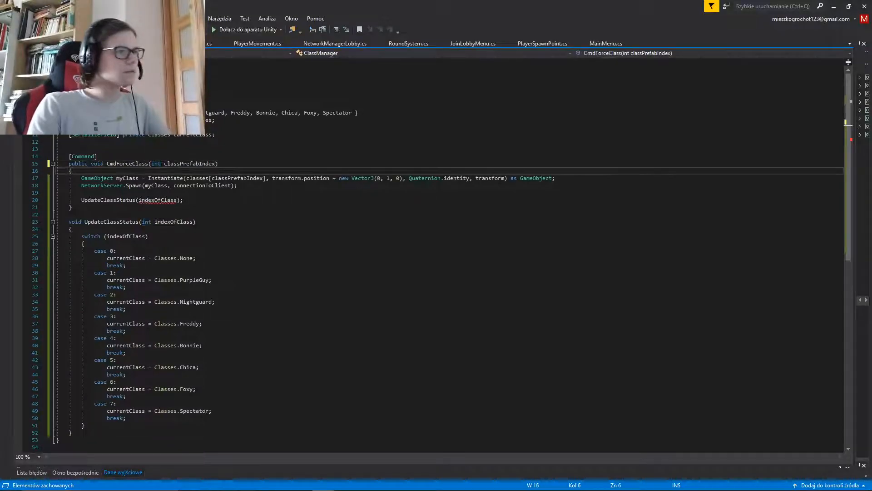
key(ctrl+w)
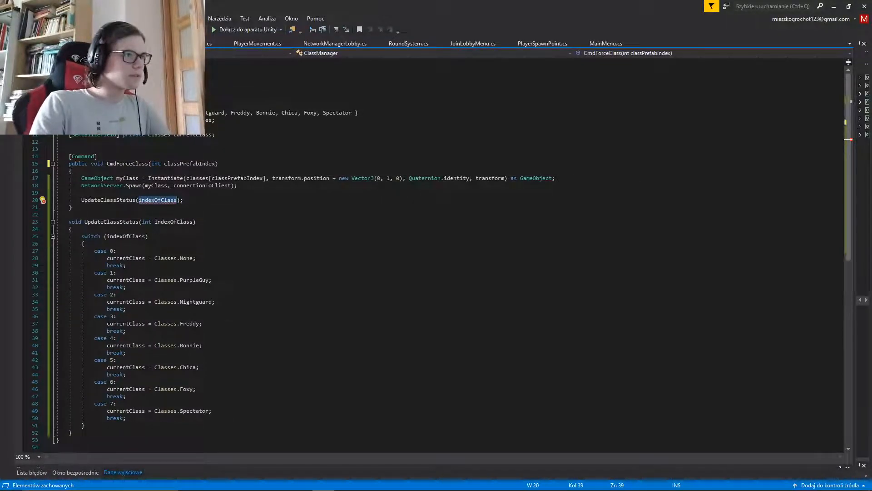
text(cc)
key(Tab)
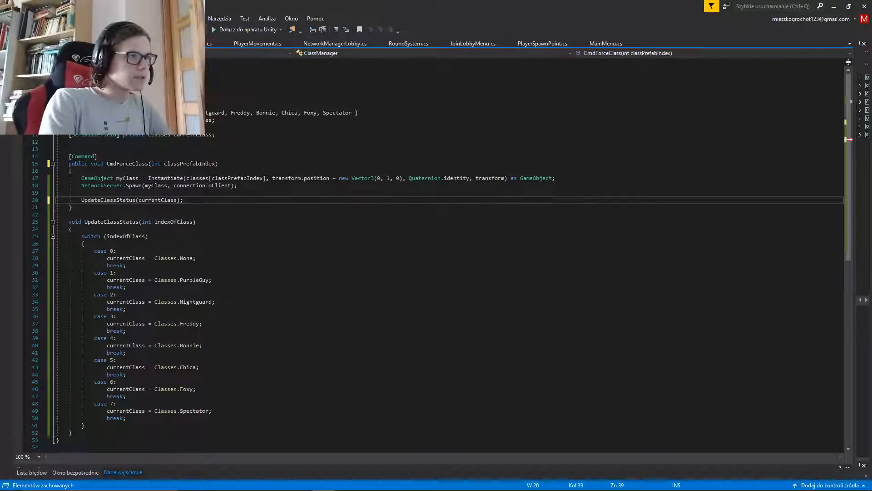
key(ctrl+w)
text(class)
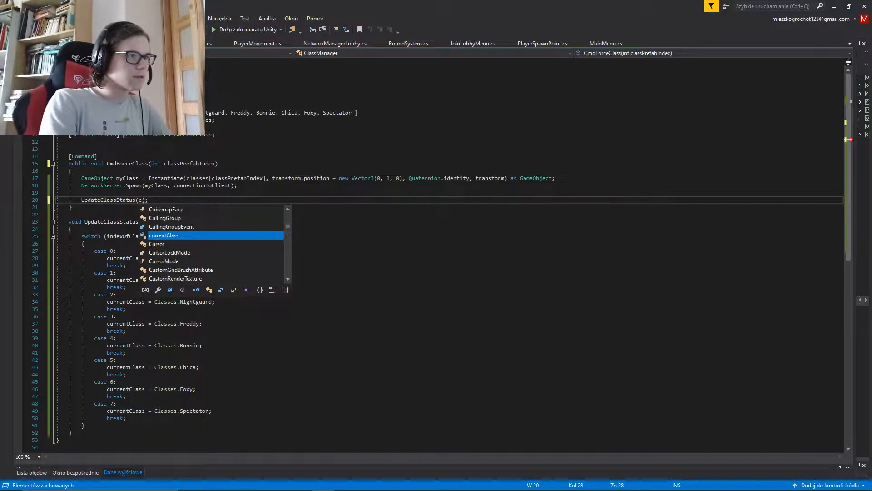
text(Pre)
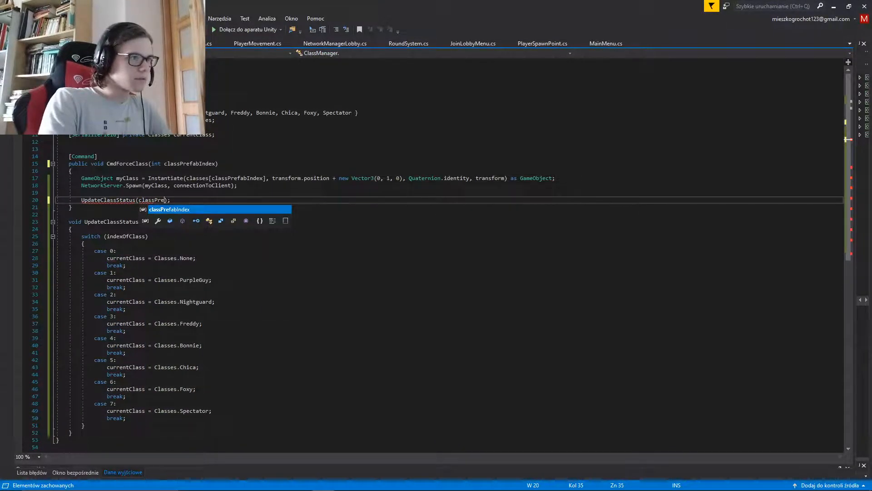
key(Tab)
key(ctrl+s)
In PlayerSpawnSystem's SpawnPlayerRoot, change the call to CmdForceClass(1) and save the script
click(120, 44)
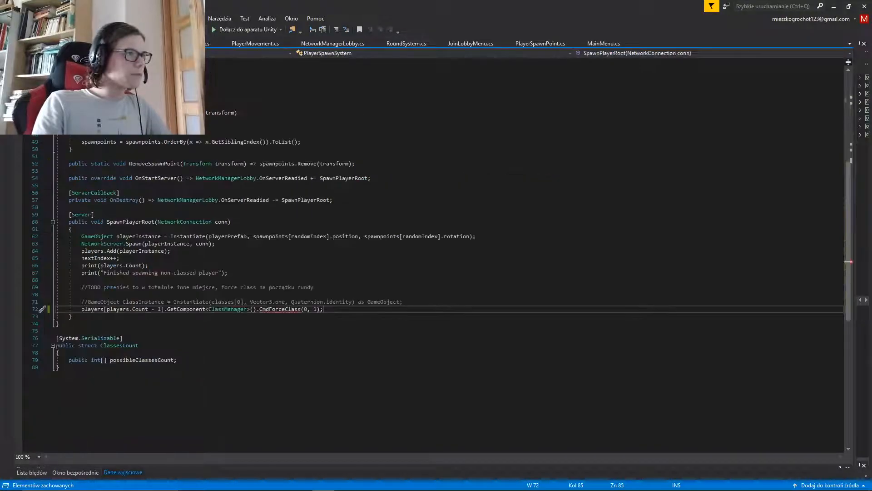
key(Left)
key(Left)
key(Left)
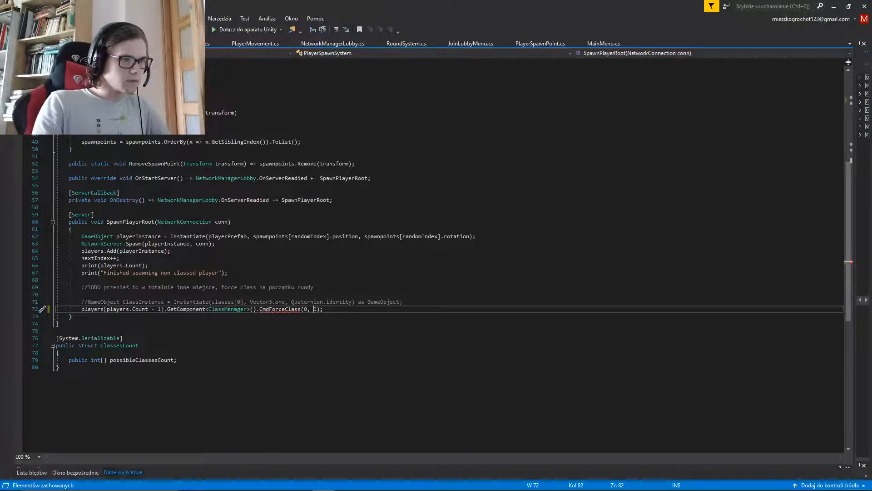
key(BackSpace)
key(BackSpace)
key(BackSpace)
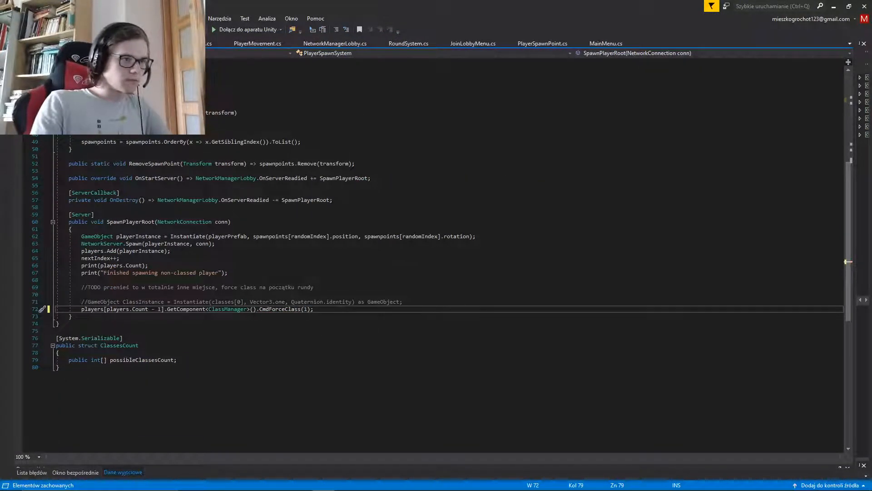
key(ctrl+s)
Switch to Unity, clear the Console and bring up the project's _Scenes assets
key(alt+Tab)
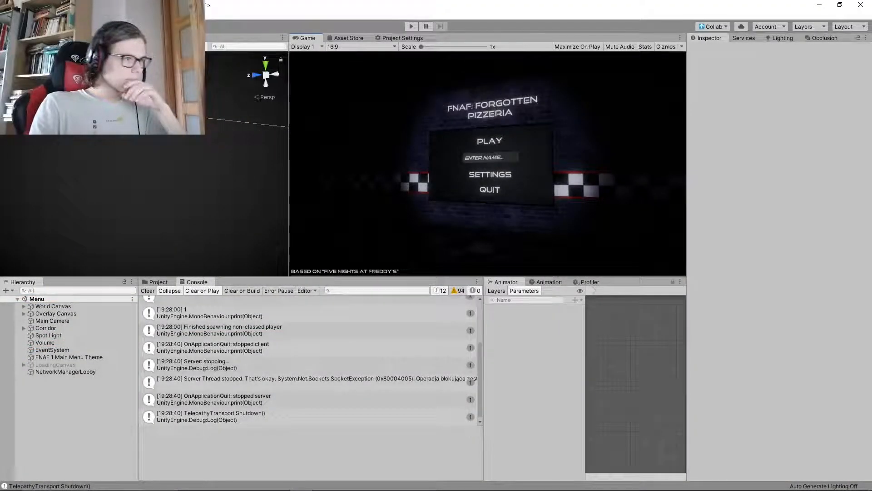
click(148, 291)
click(158, 282)
mouse_move(314, 490)
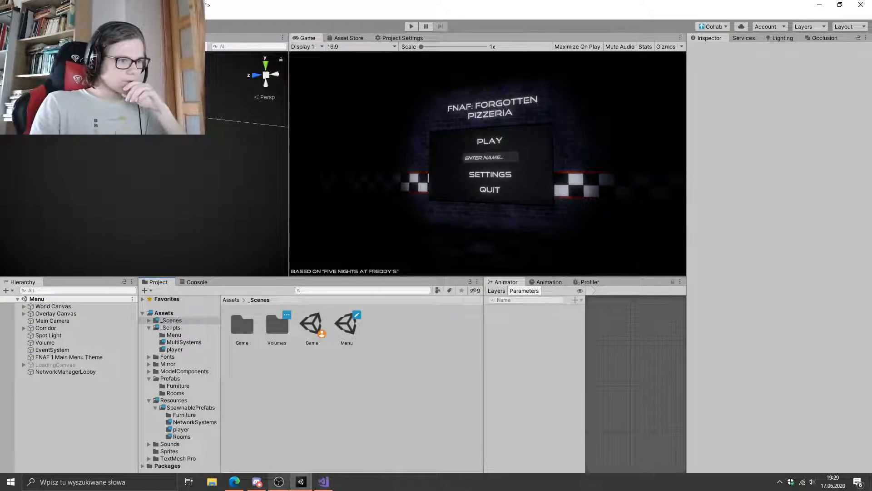
click(279, 482)
click(279, 481)
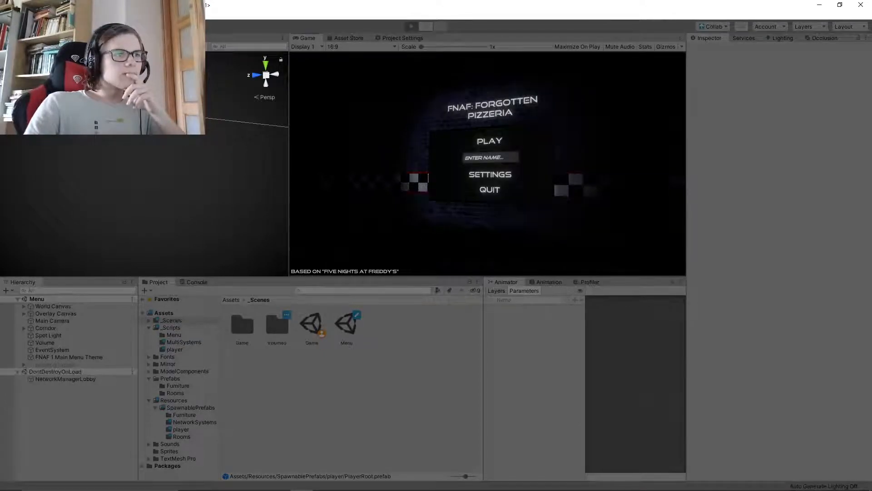
Run the game in play mode, create a server from its play menu, and leave the game view
click(490, 141)
click(492, 172)
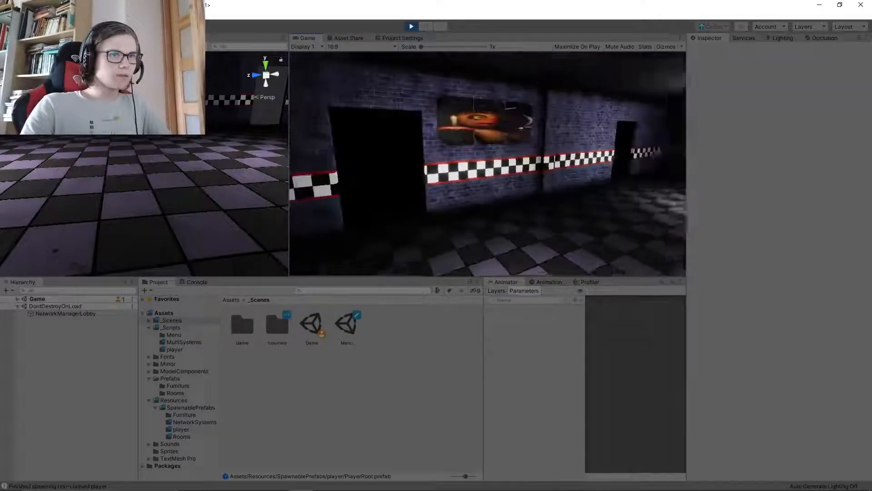
key(super)
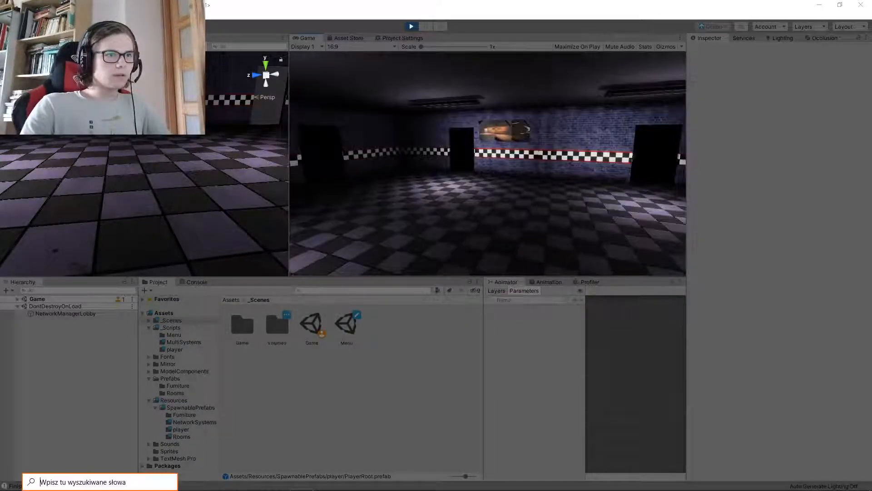
Collapse Location, expand PlayerRoot(Clone) in the running Game scene, and check its Current Class in the Class Manager component
click(267, 144)
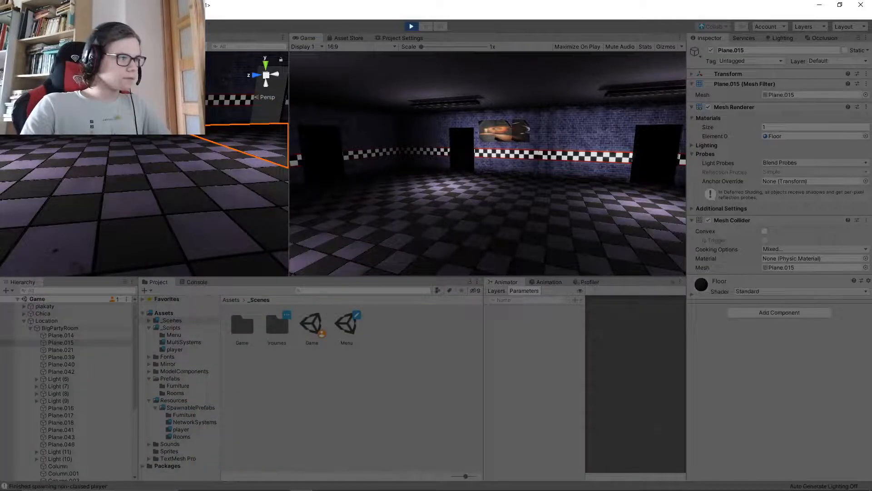
click(24, 320)
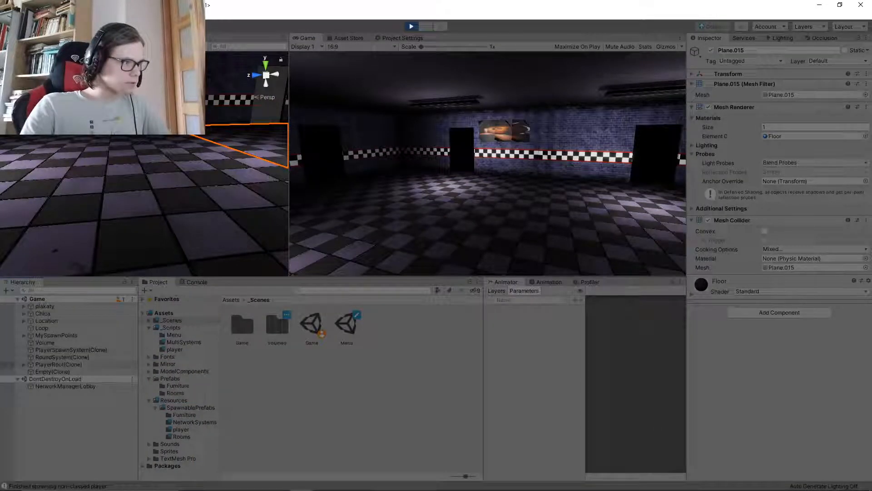
click(23, 364)
click(59, 365)
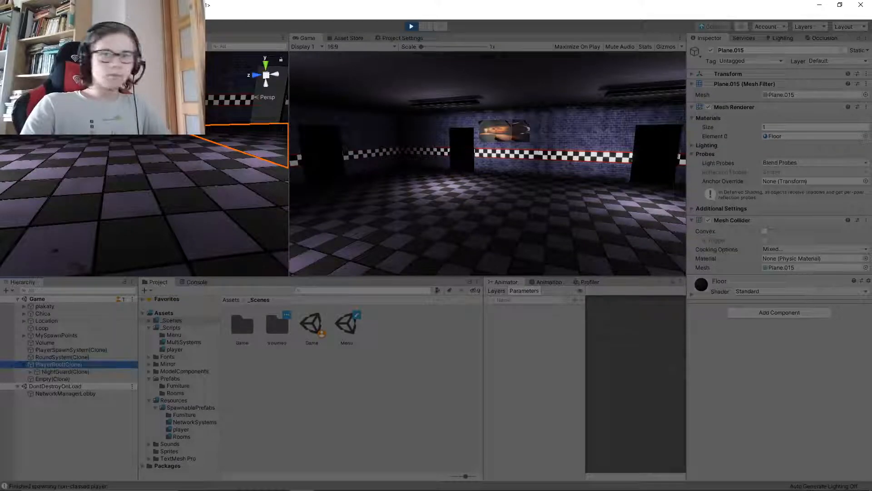
click(795, 218)
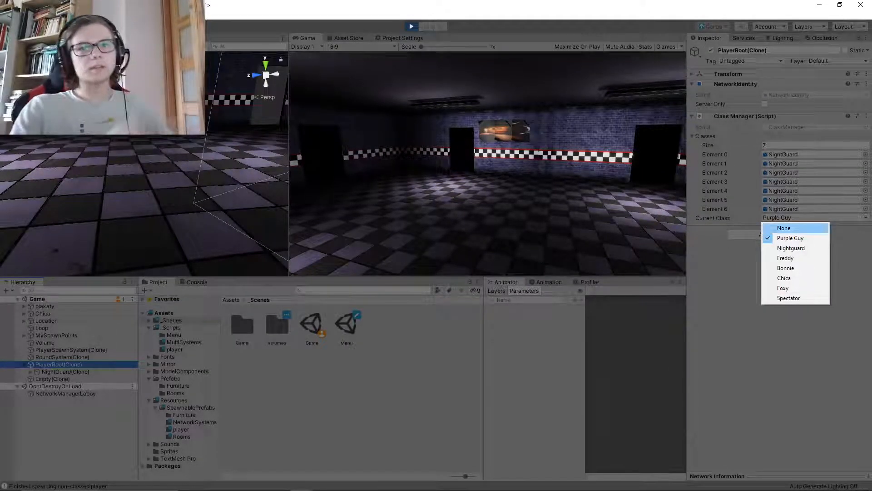
Return to the running game, walk the player forwards and backwards through the building, and release the cursor
click(545, 182)
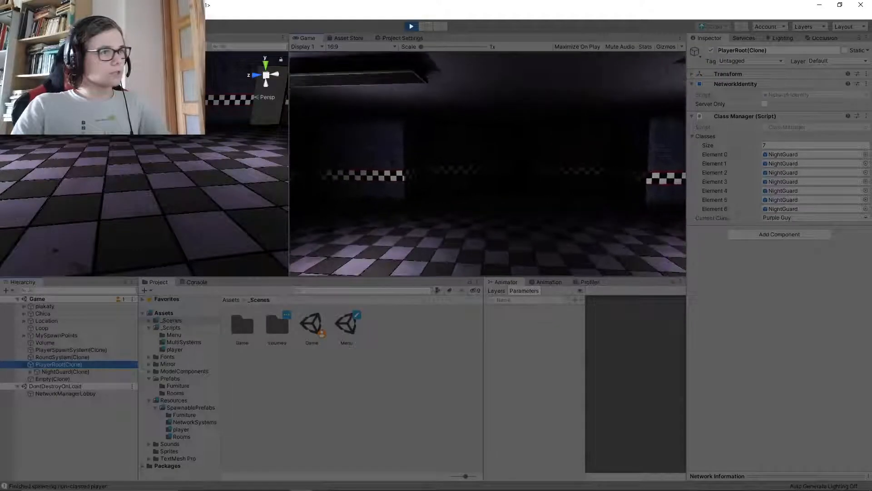
key(w)
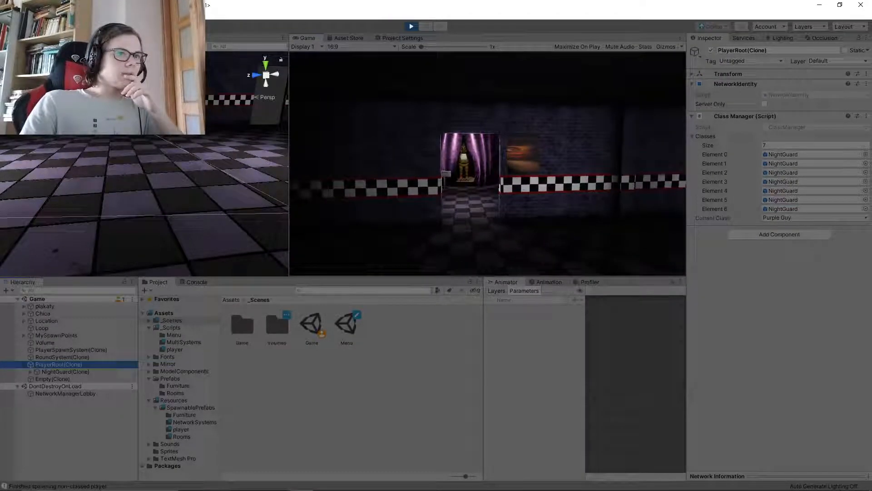
key(s)
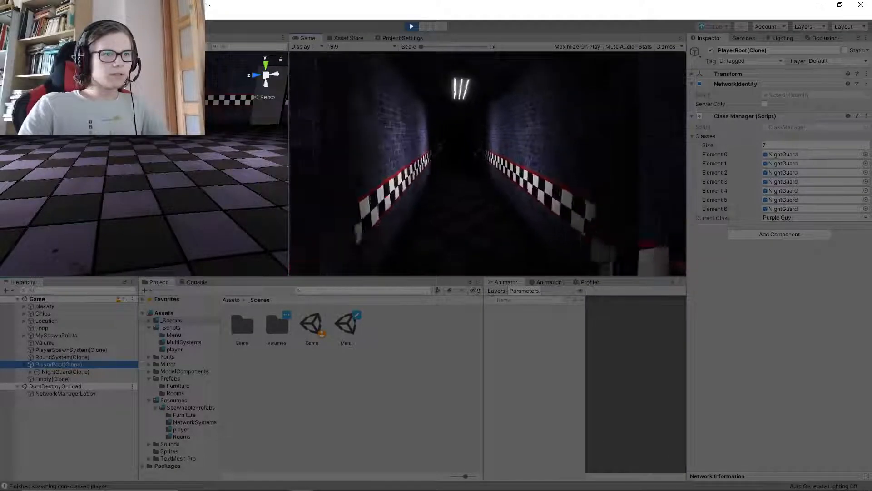
key(super)
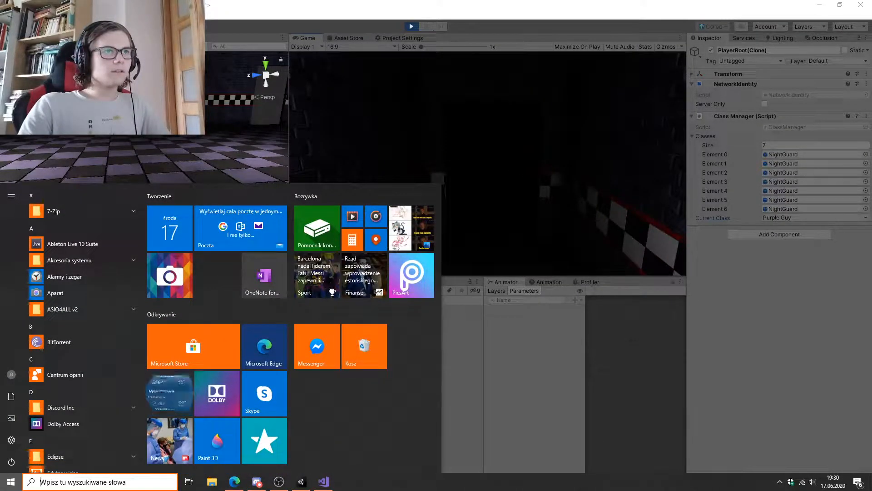
key(super)
key(super)
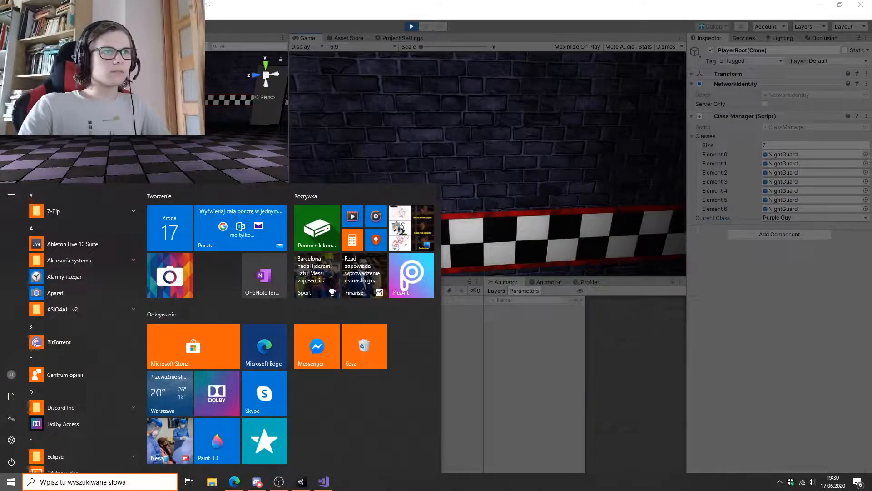
key(super)
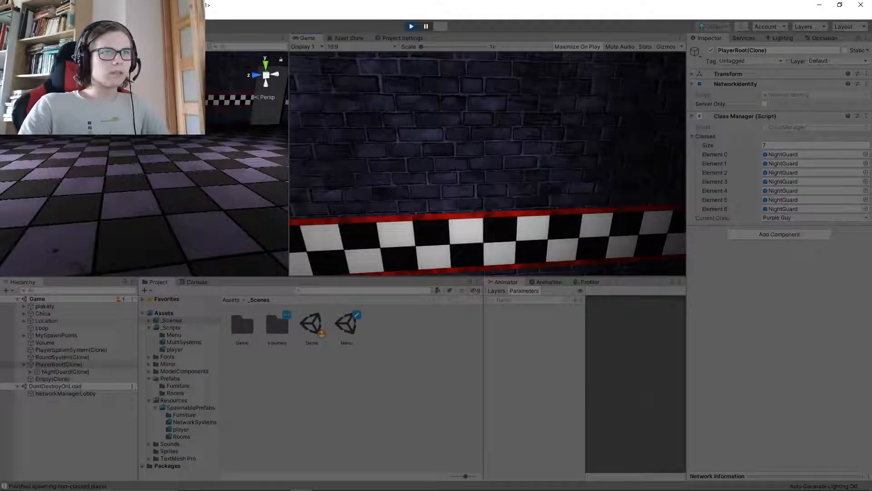
Maximize the Game view and walk the player along the brick corridor into the dark room at its end, looking around there
key(shift+space)
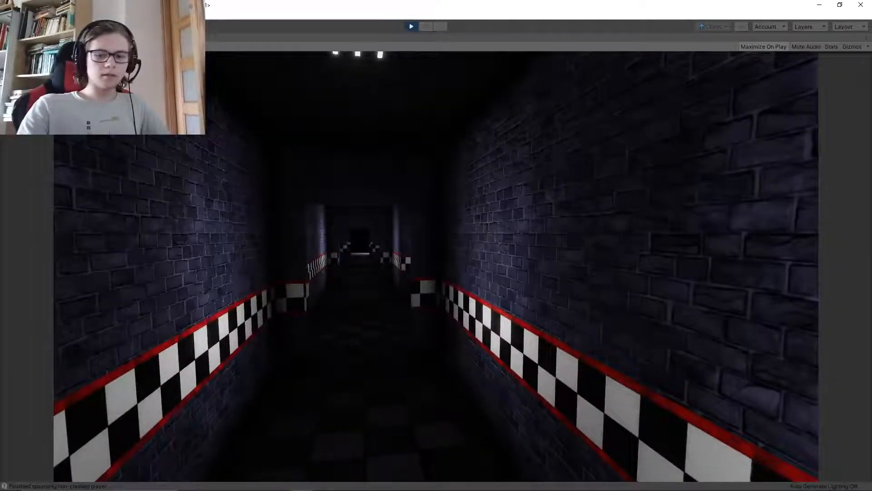
key(w)
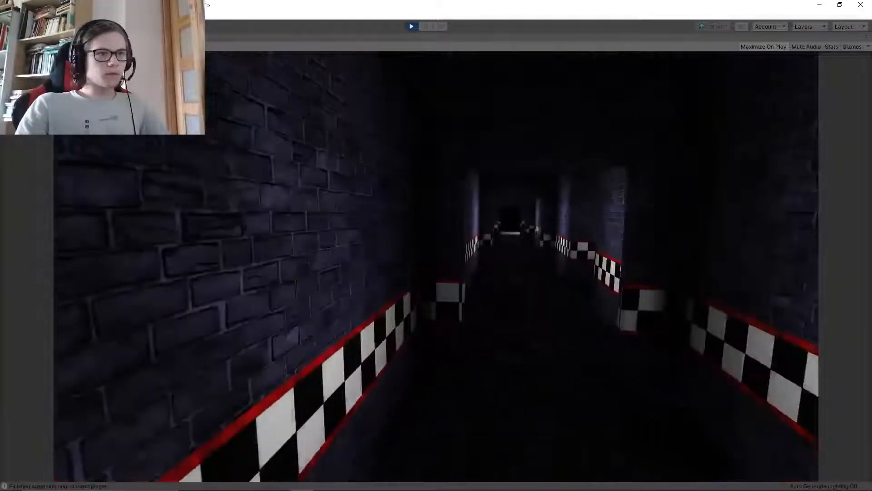
key(w)
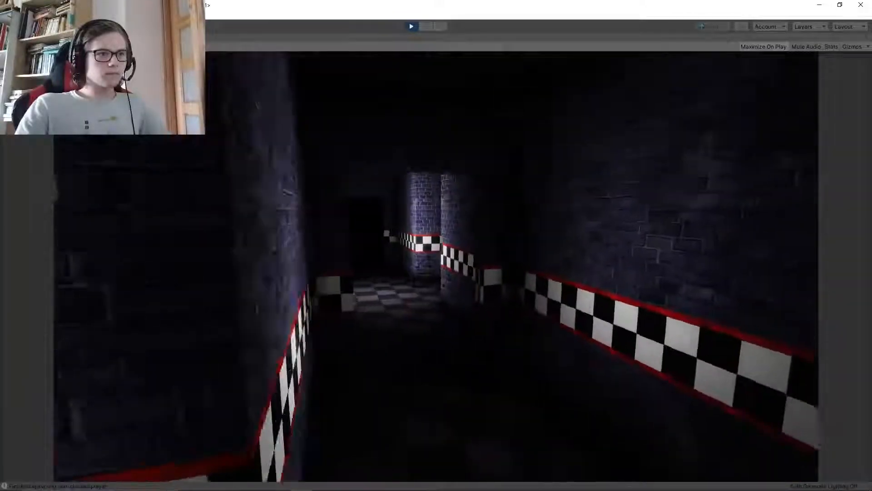
key(w)
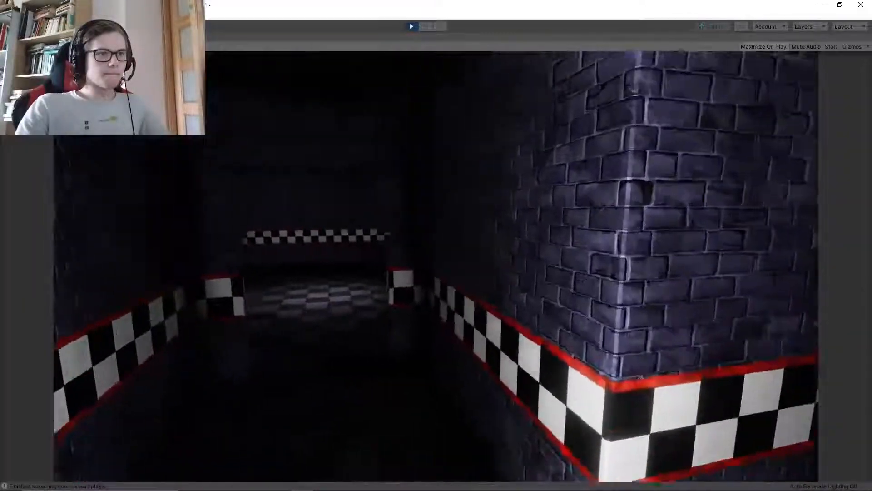
key(w)
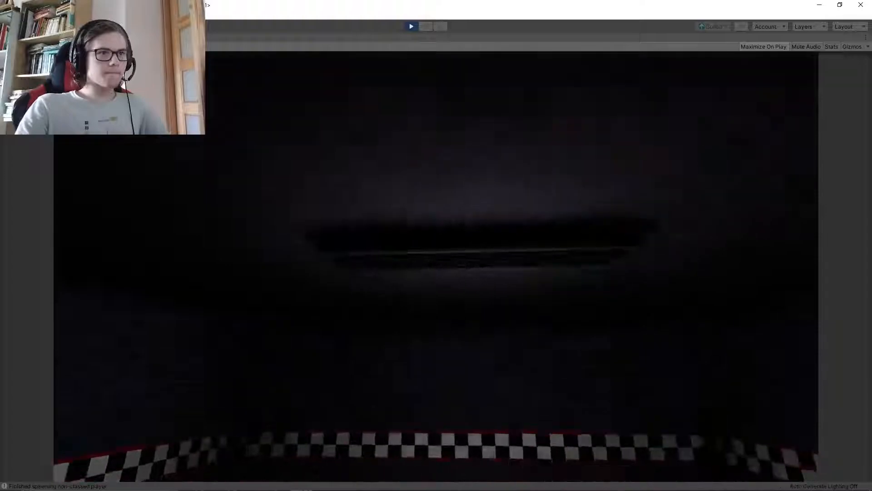
key(a)
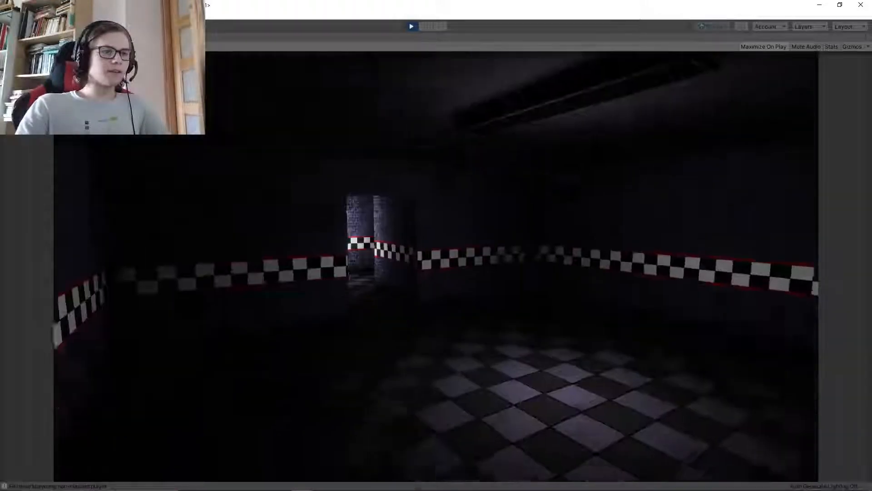
key(d)
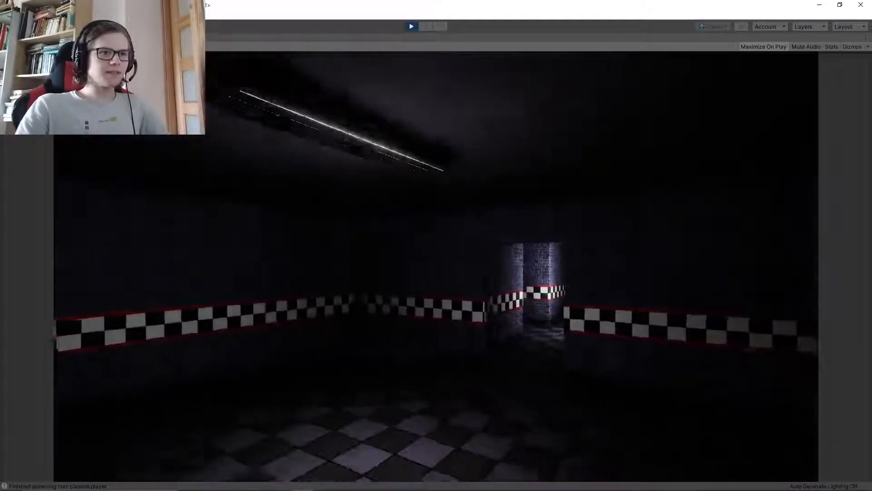
Walk the player out of the dark room, back along the corridor into the large checkered hall, and look around the hall
key(w)
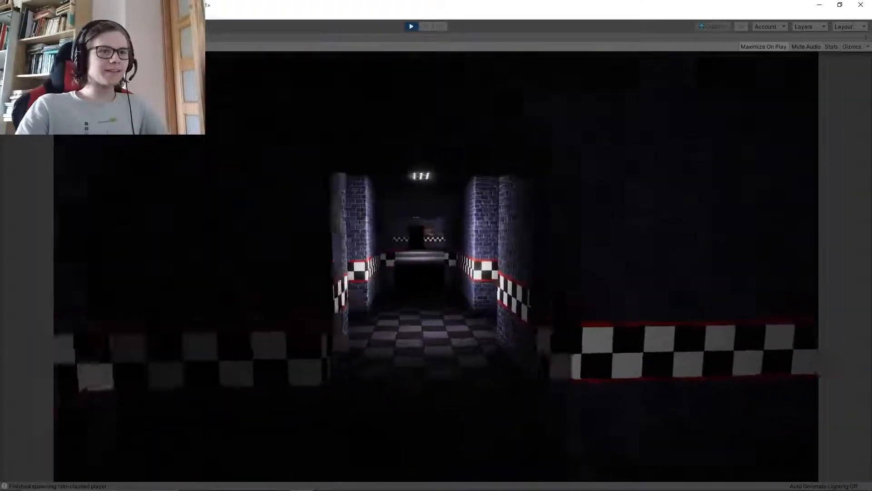
key(w)
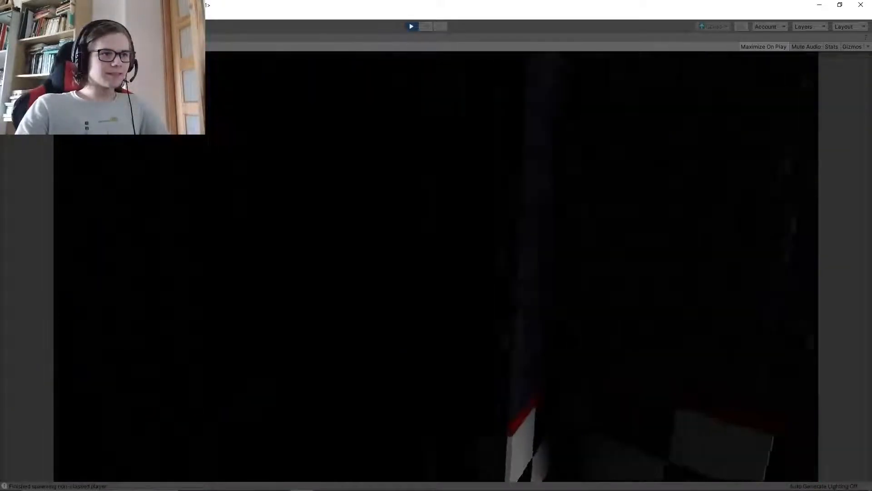
key(w)
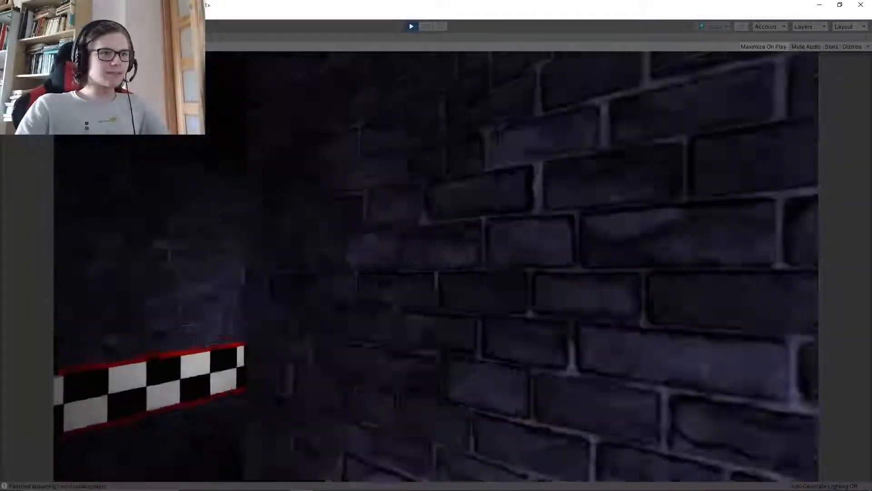
key(w)
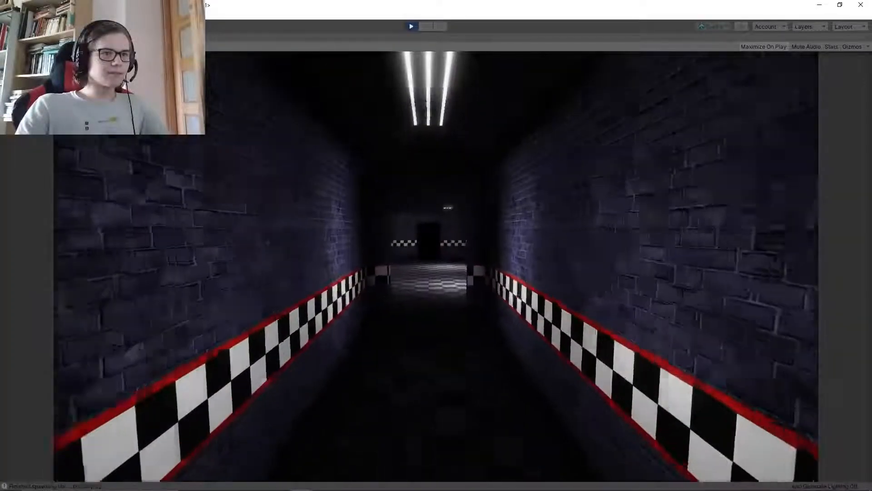
key(w)
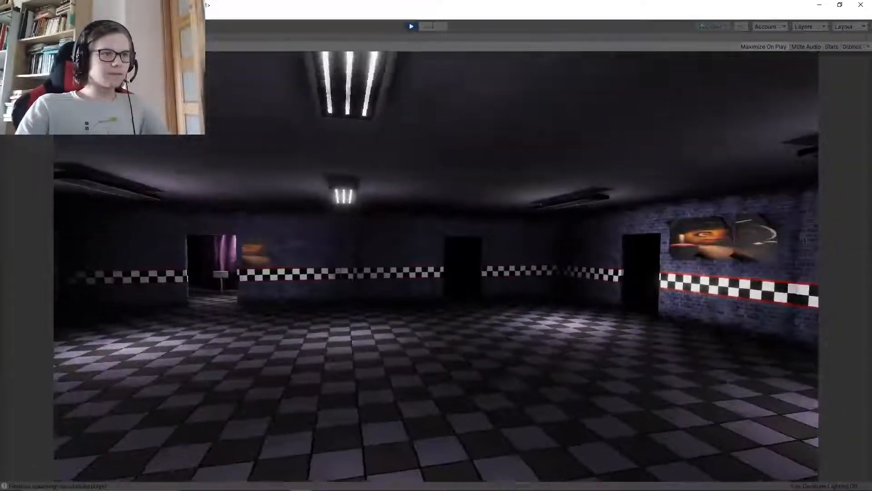
key(s)
key(a)
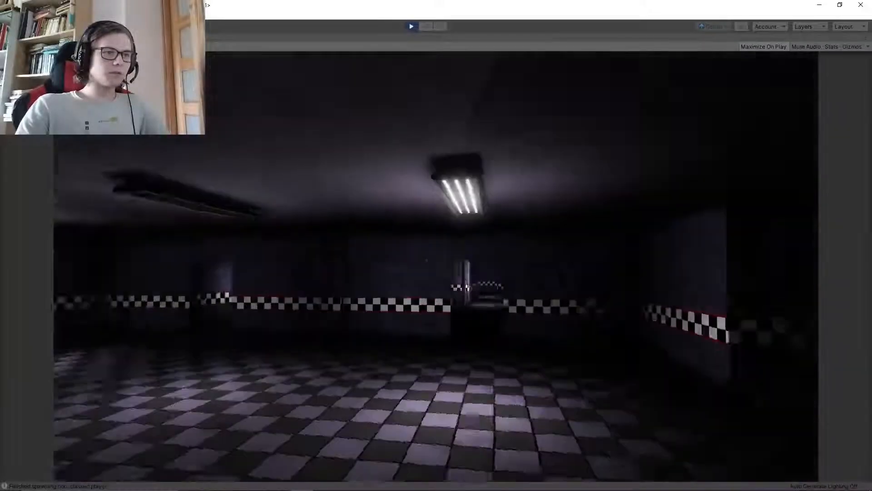
key(s)
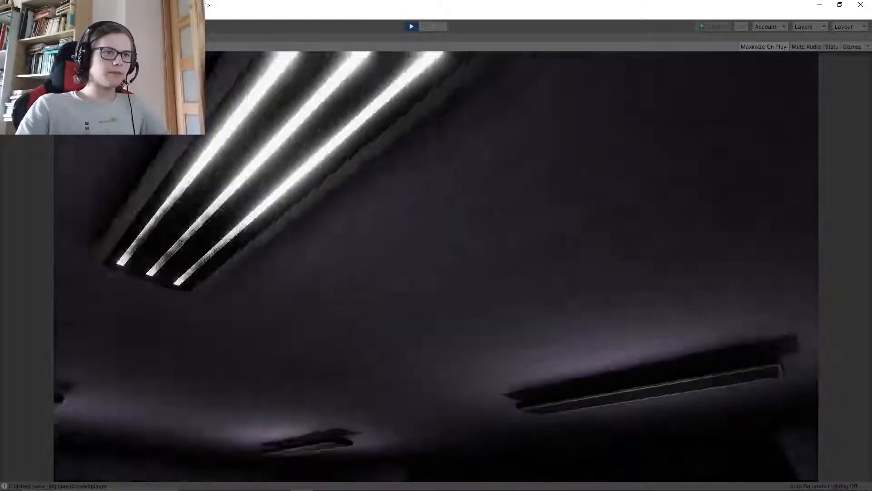
Walk the player up to the purple-curtained stage, around the curtained area, and back to face the chicken animatronic
key(w)
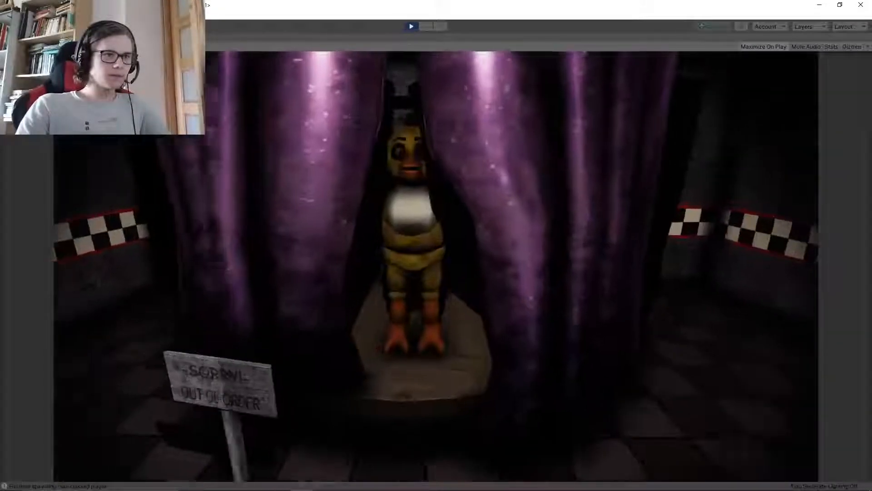
key(w)
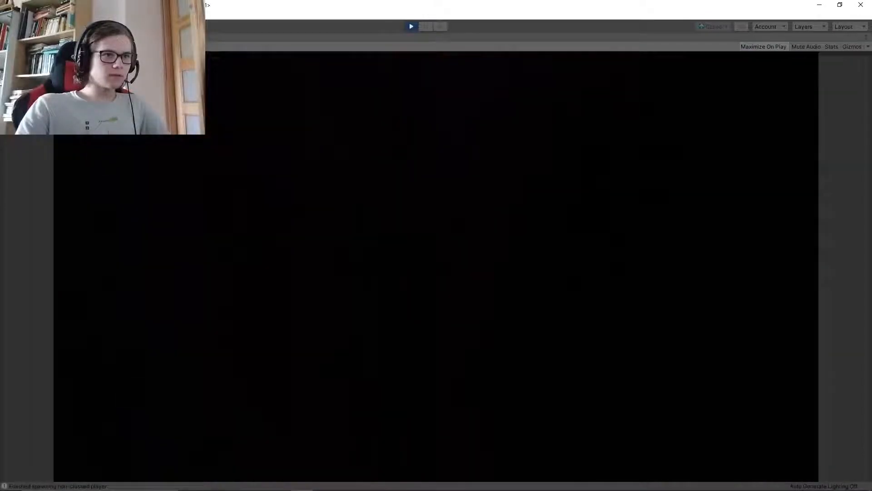
key(w)
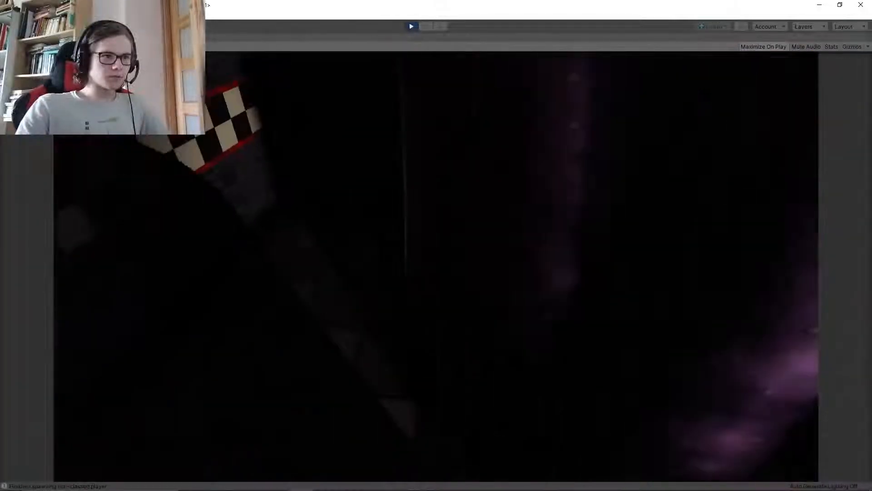
key(w)
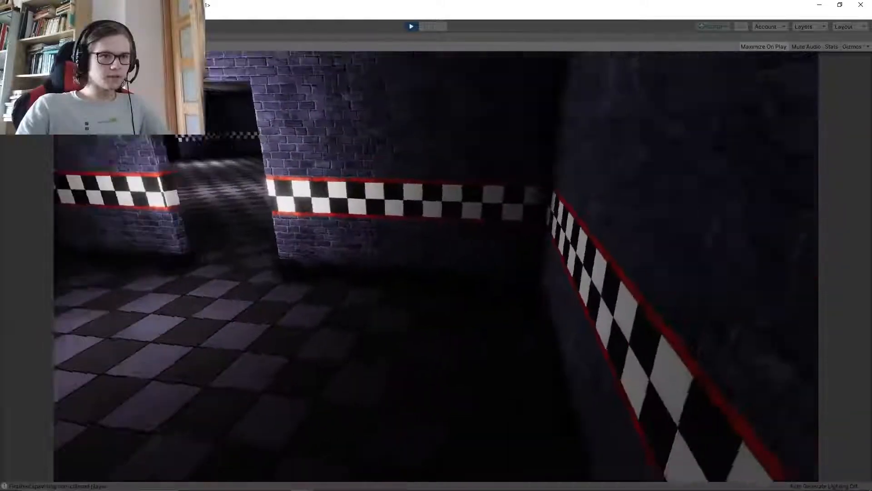
key(w)
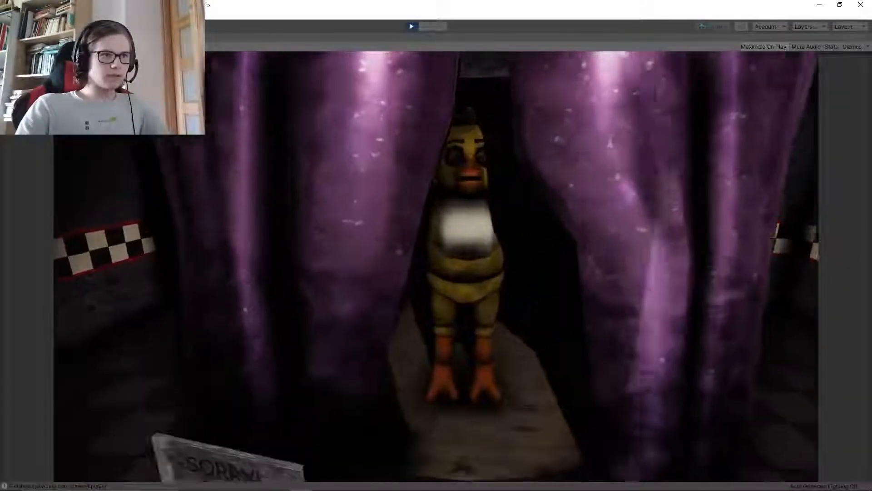
Move the player forwards, backwards and sideways in front of the open curtains to view the chicken animatronic from different distances
key(s)
key(w)
key(d)
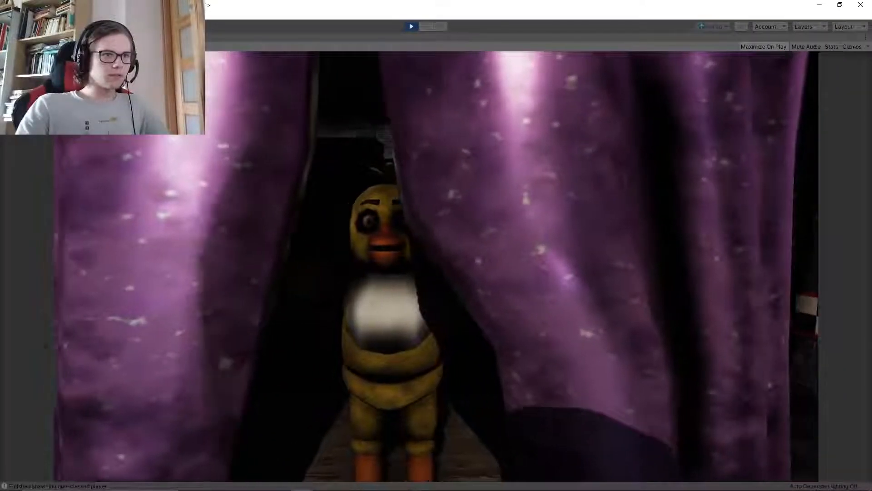
key(a)
key(d)
key(s)
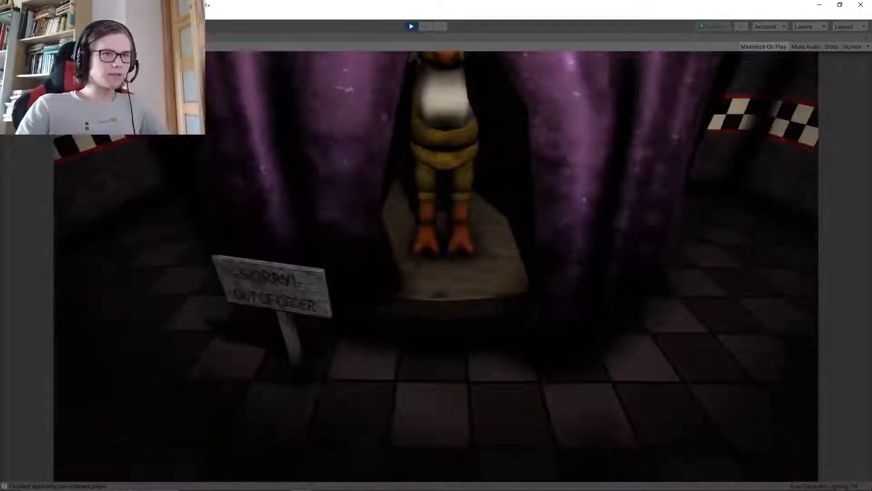
key(w)
key(s)
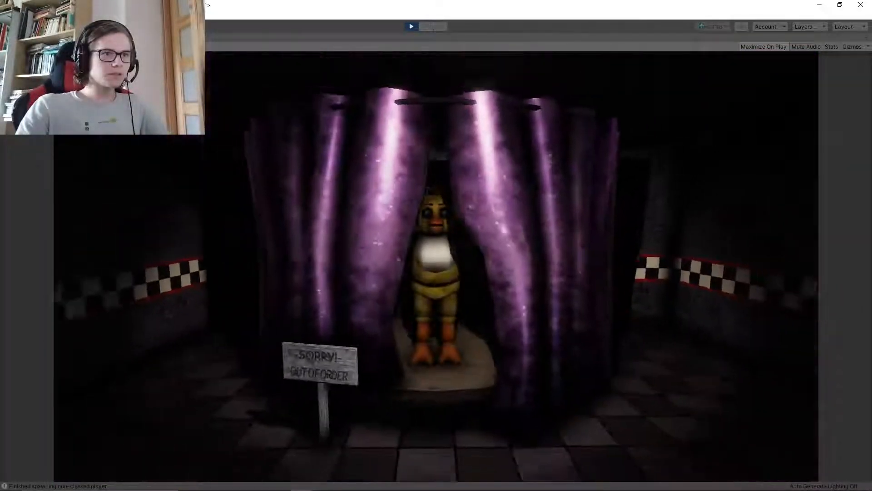
key(w)
key(s)
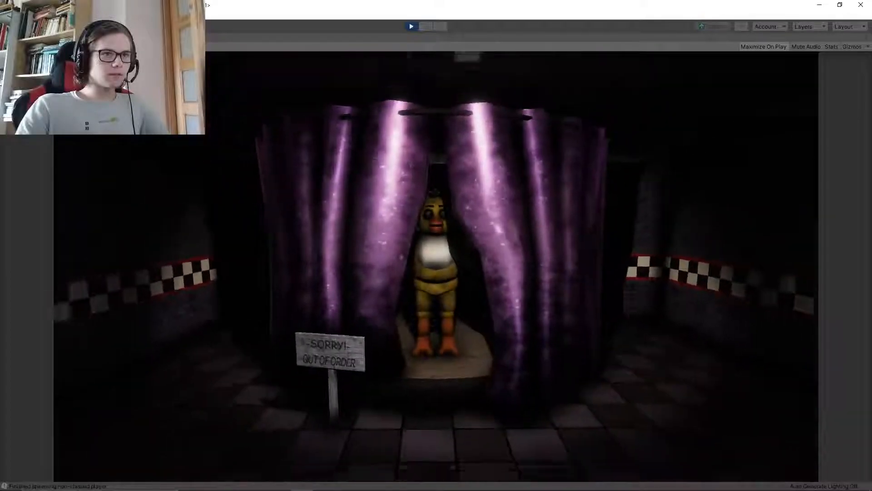
Walk the player back through the hall and its adjoining rooms, jump beside a doorway, and stop play mode
key(w)
key(w)
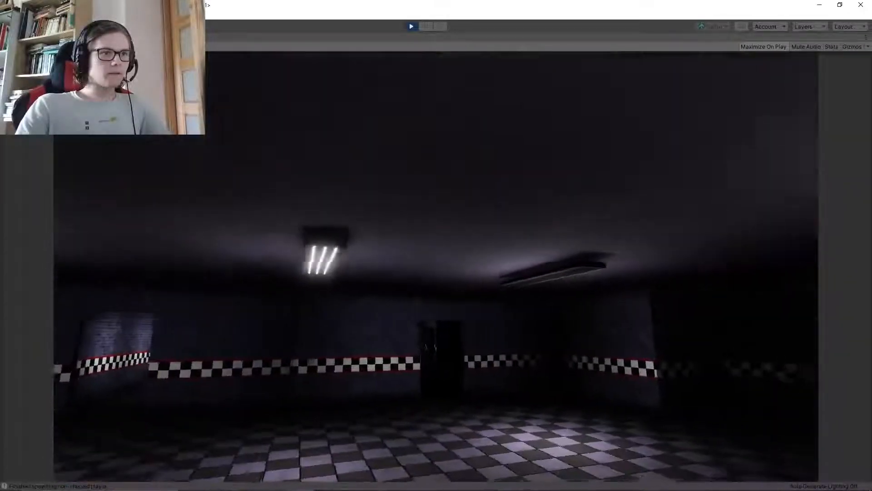
key(w)
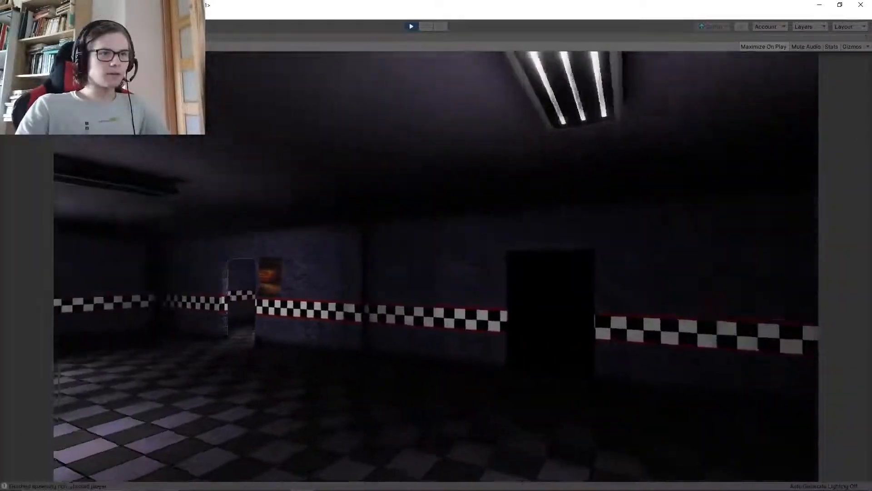
key(s)
key(w)
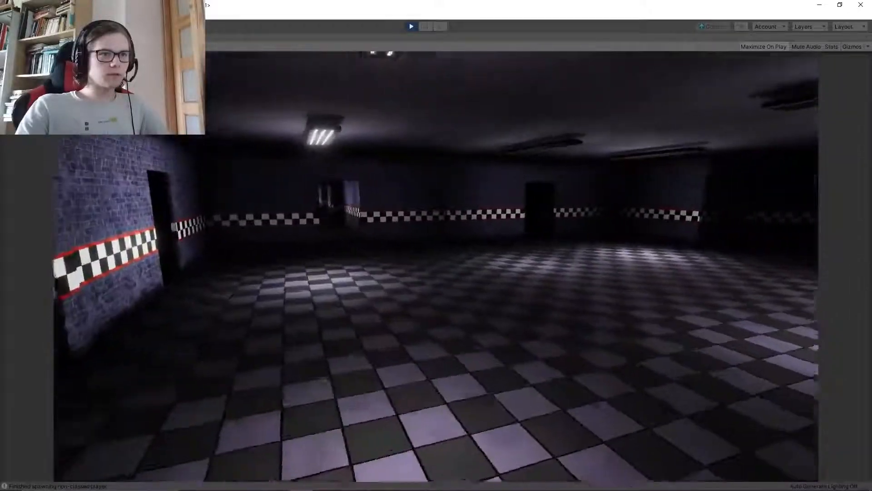
key(w)
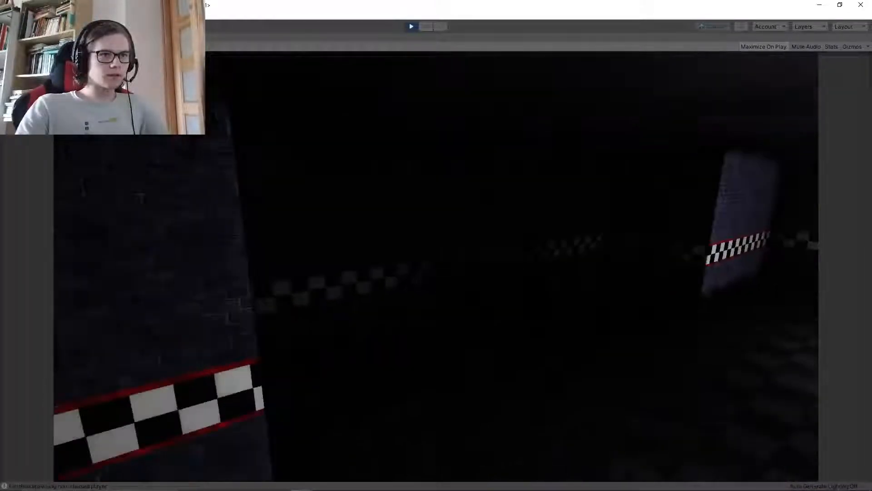
key(w)
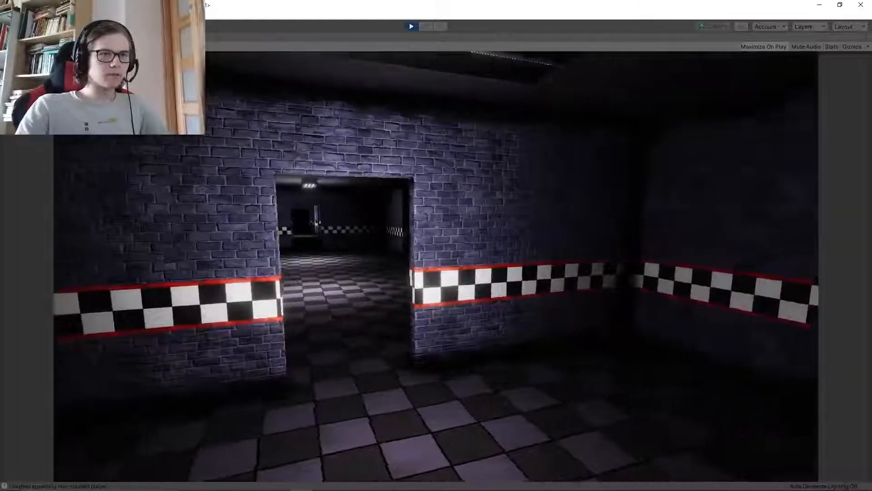
key(space)
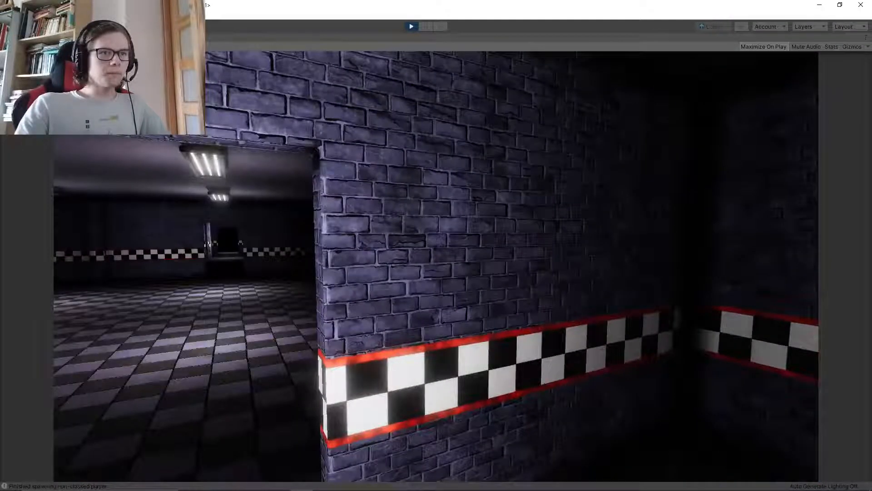
key(super)
click(412, 27)
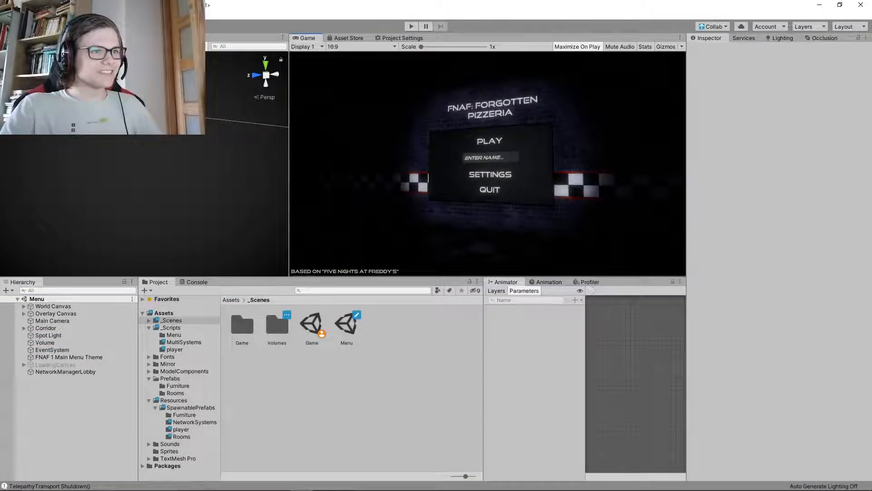
Enlarge the Game view in height and width, and open the Menu scene from the _Scenes folder
drag(240, 277, 240, 294)
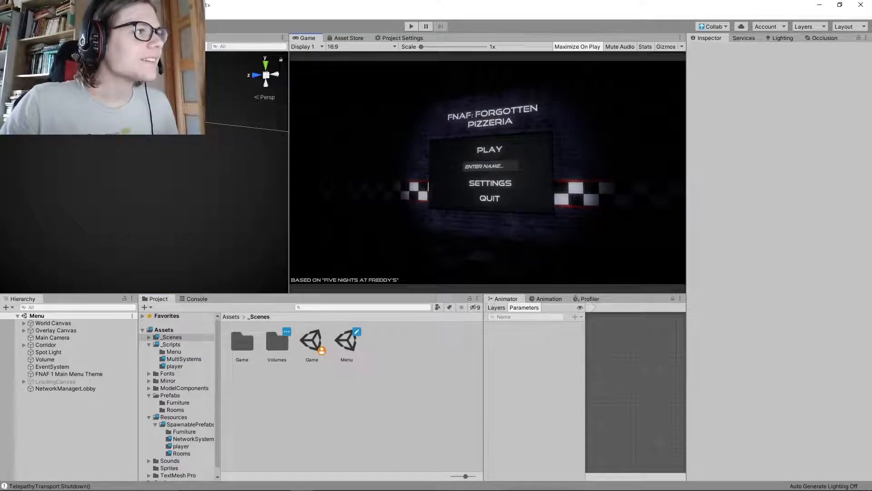
drag(288, 182, 265, 182)
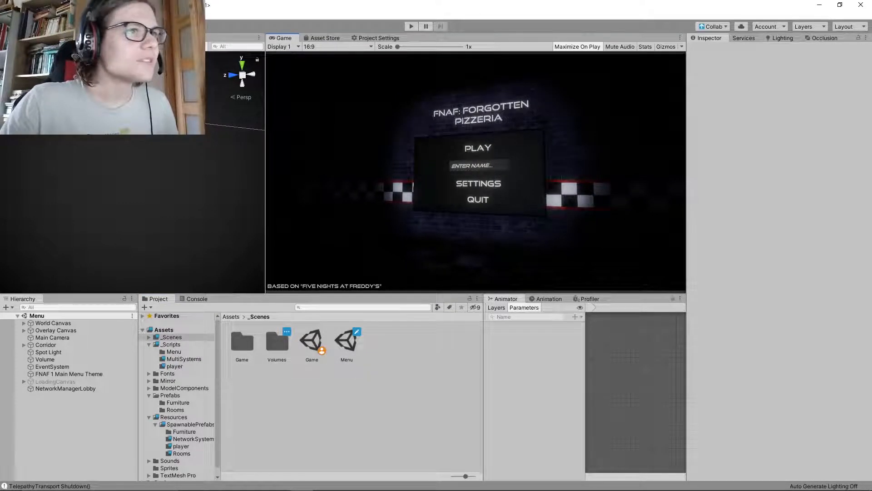
double_click(347, 342)
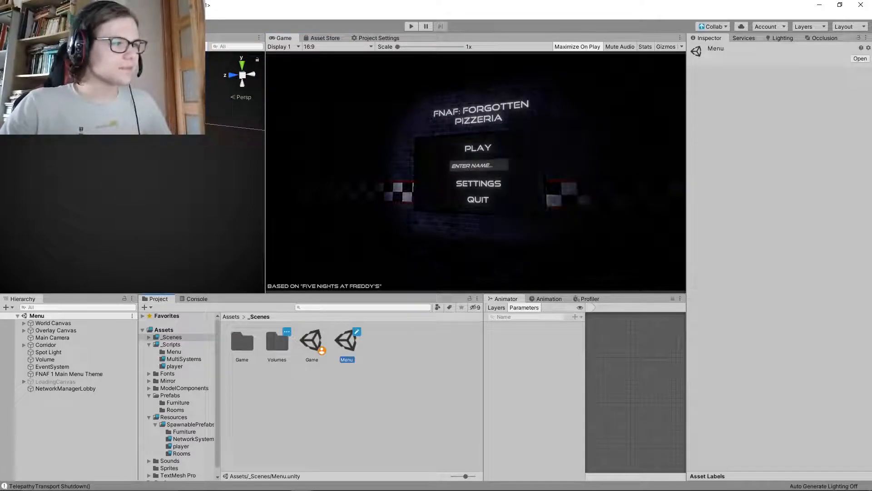
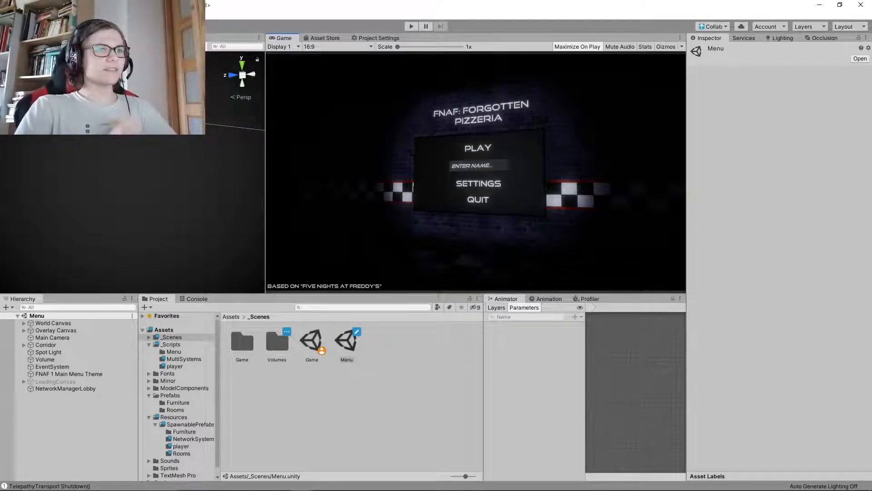
Open the Game scene and inspect the PlayerSpawnSystem, NightGuard and PlayerRoot prefabs in the SpawnablePrefabs subfolders
double_click(318, 347)
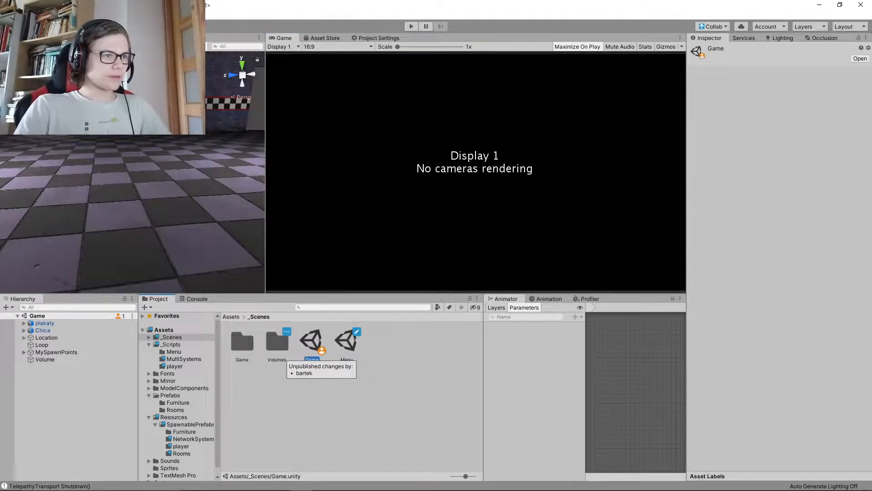
right_drag(136, 204, 227, 218)
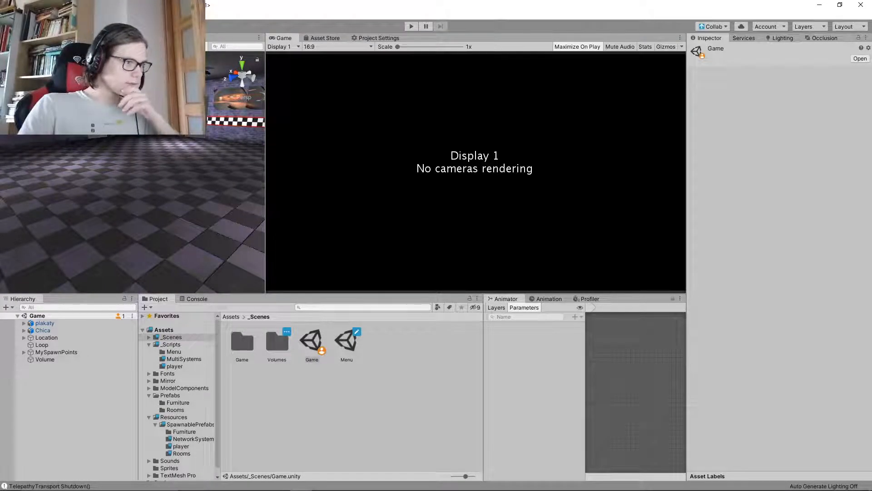
click(190, 424)
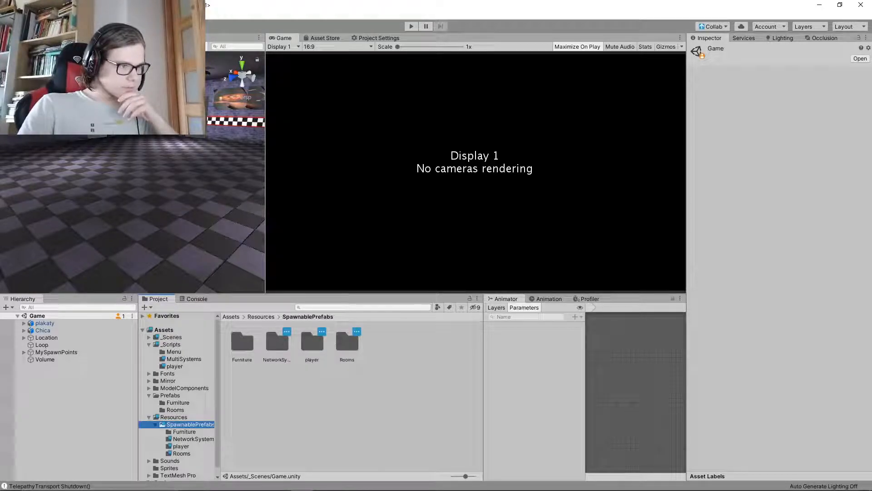
double_click(277, 342)
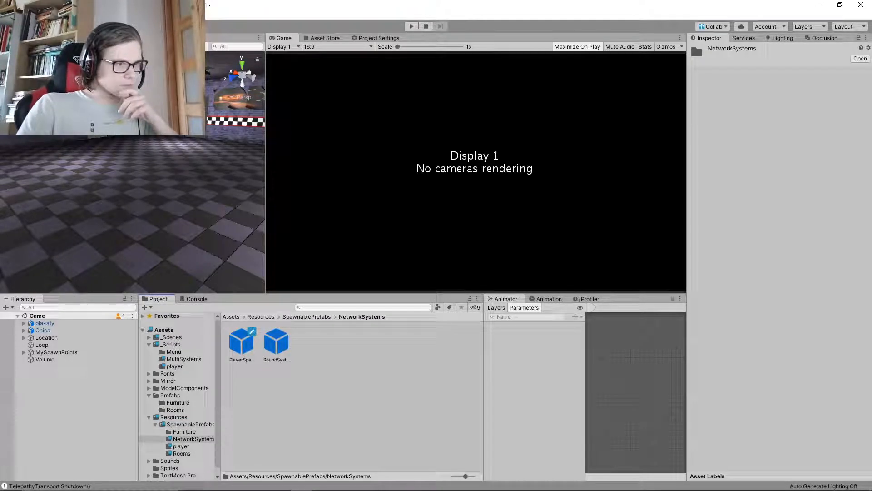
click(242, 342)
click(180, 446)
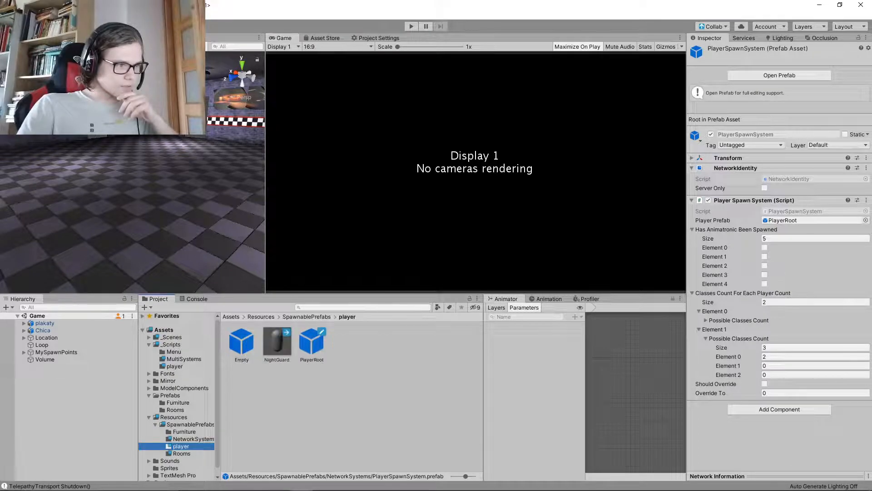
click(277, 342)
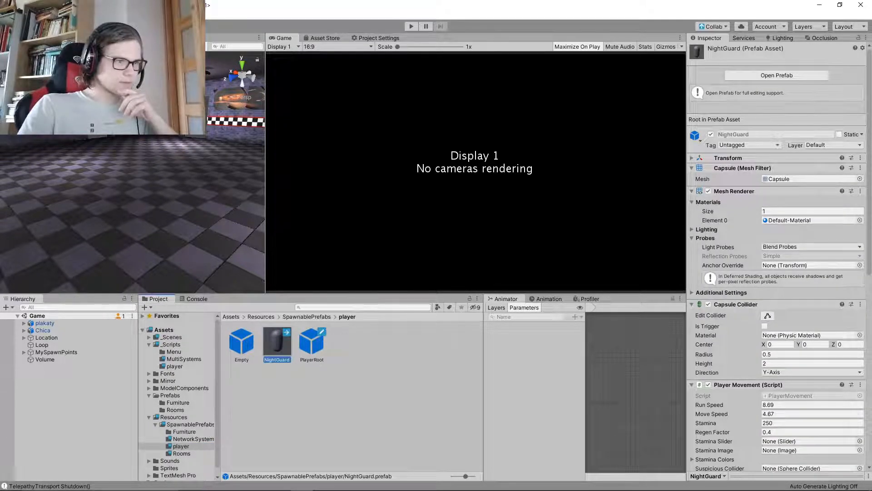
click(312, 341)
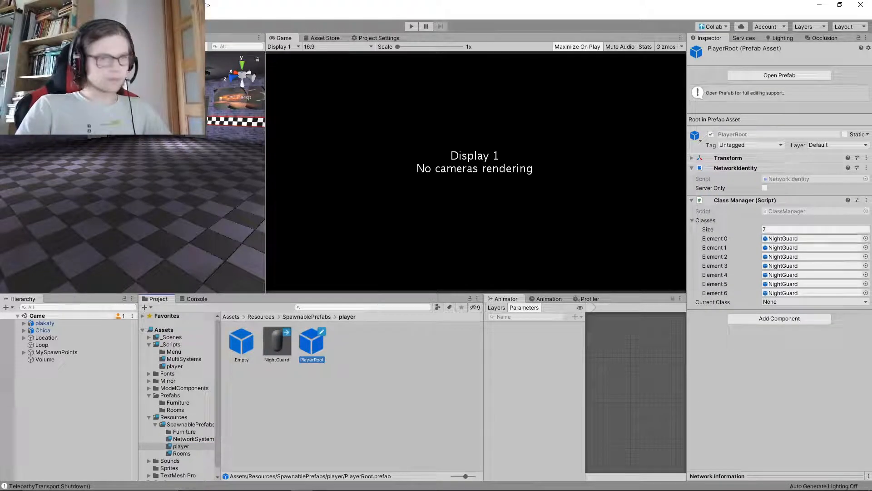
Open the ClassManager script referenced by PlayerRoot and add an empty private Update method below CmdForceClass
double_click(787, 211)
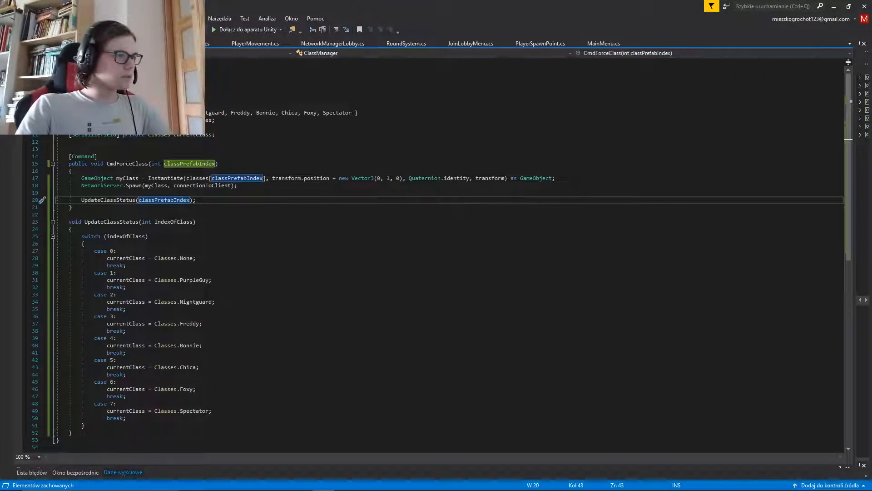
click(216, 120)
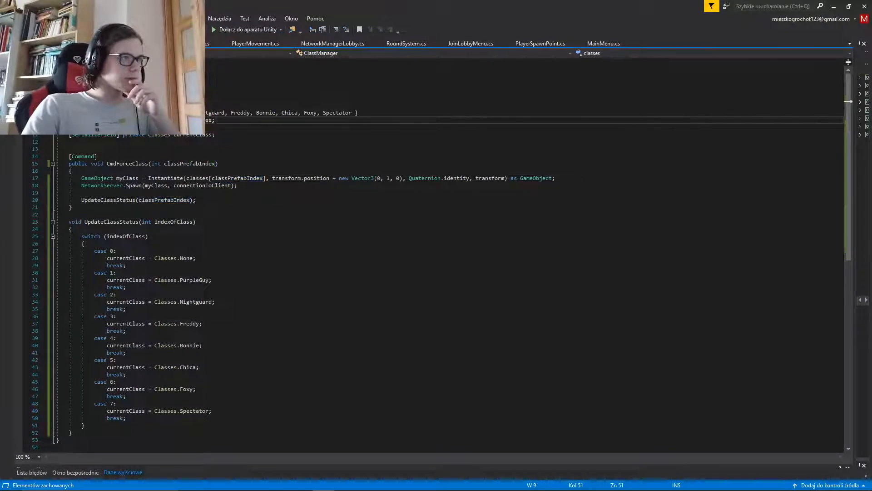
click(73, 207)
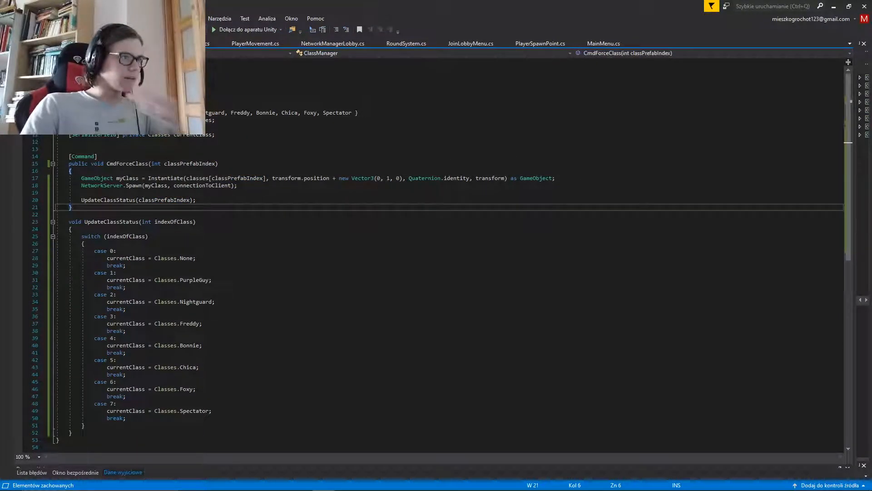
key(Return)
key(Return)
text(void Update)
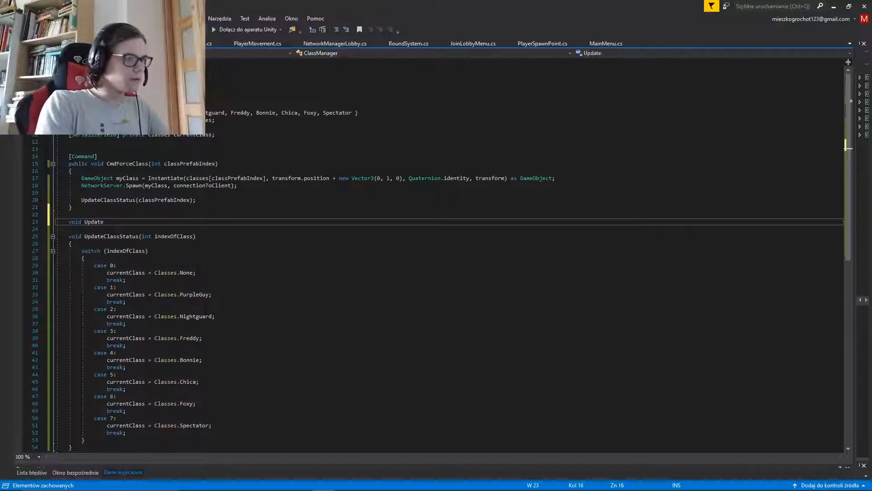
key(Tab)
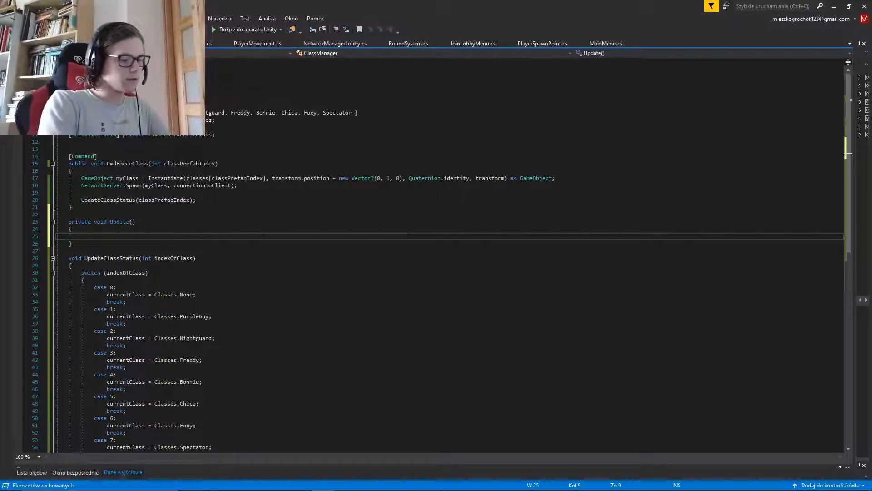
In Update, write an if condition that checks Input.GetKeyDown(KeyCode.Alpha1)
text(if(Input)
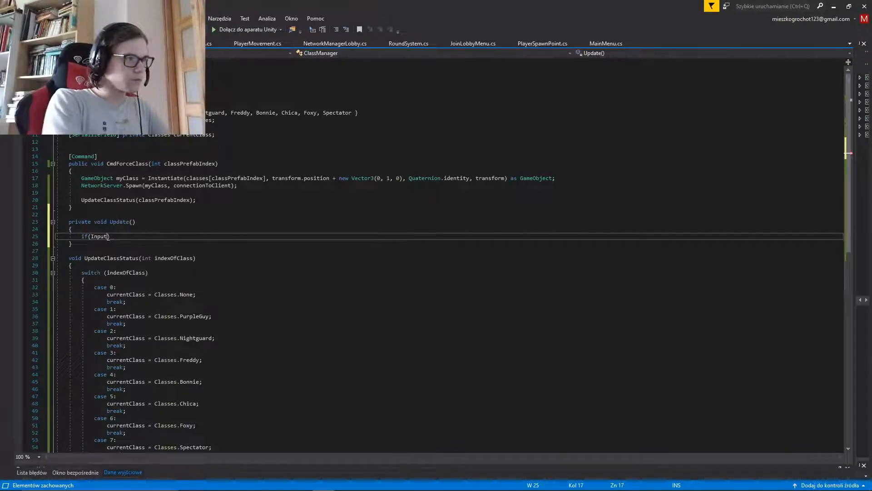
text(.Get)
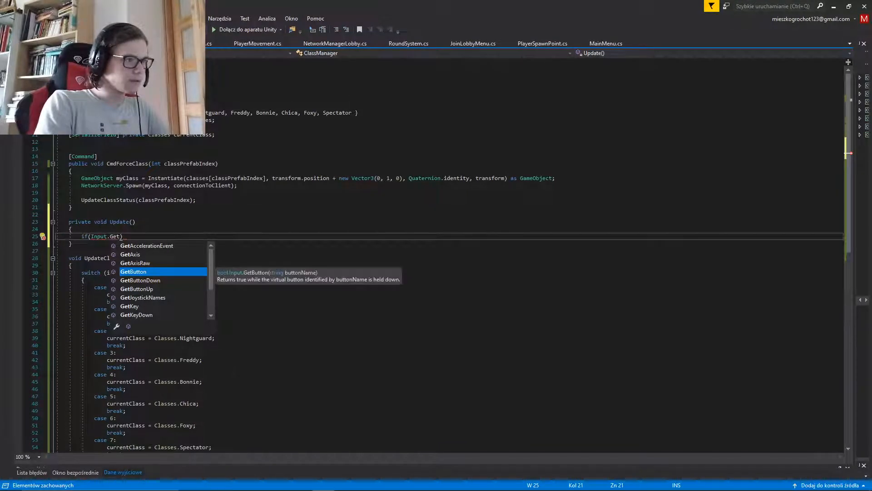
key(Down)
key(Down)
key(Down)
key(Down)
key(Down)
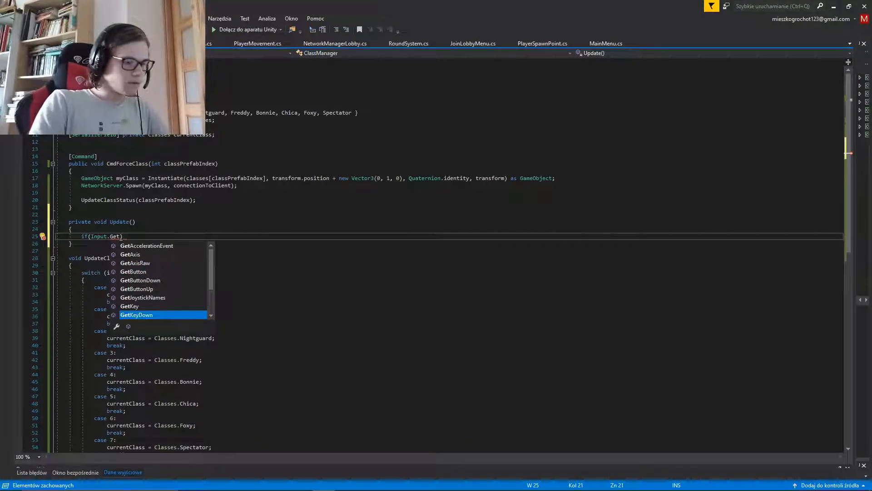
key(Tab)
text(()
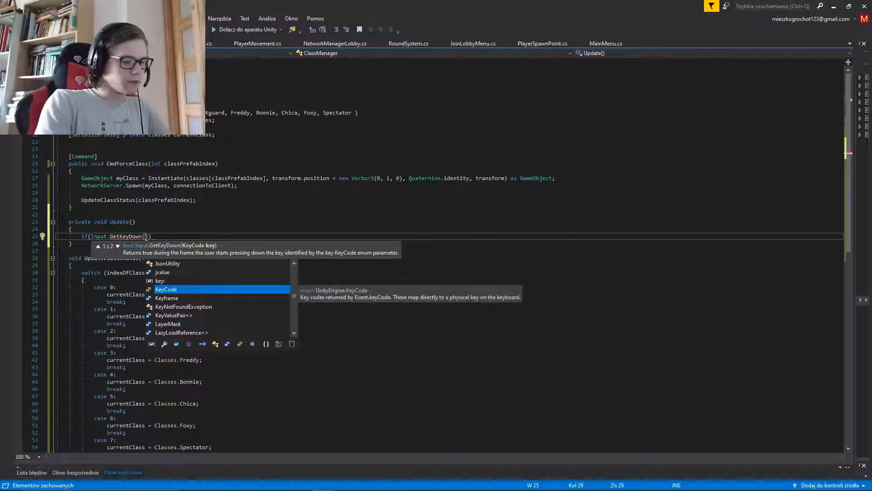
key(Tab)
text(.)
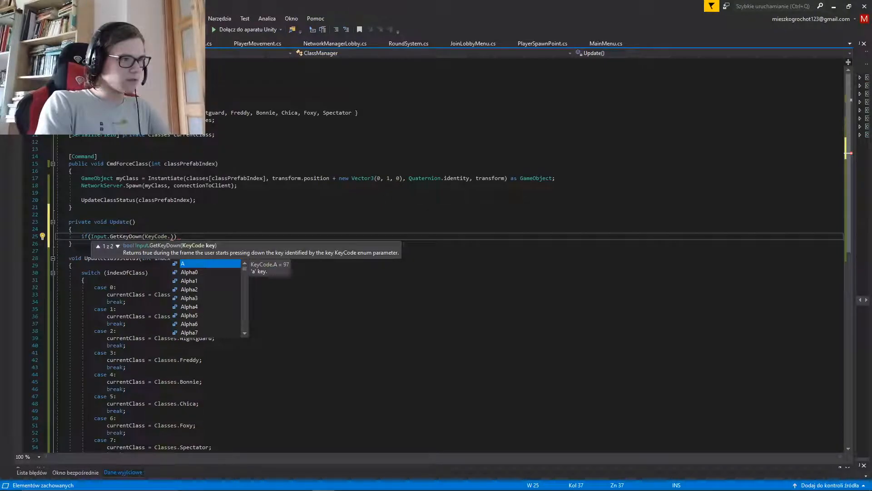
text(1)
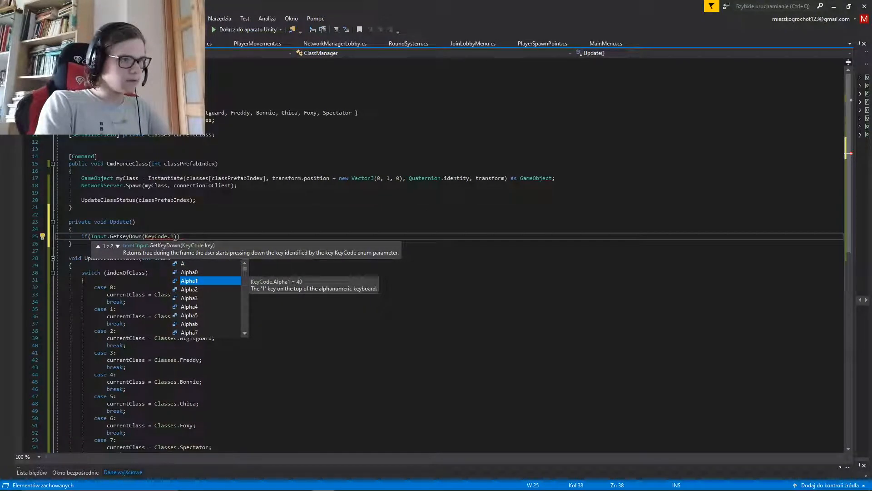
key(Tab)
Add a braced body to the Alpha1 condition that calls CmdForceClass(2)
key(Return)
text({)
key(Return)
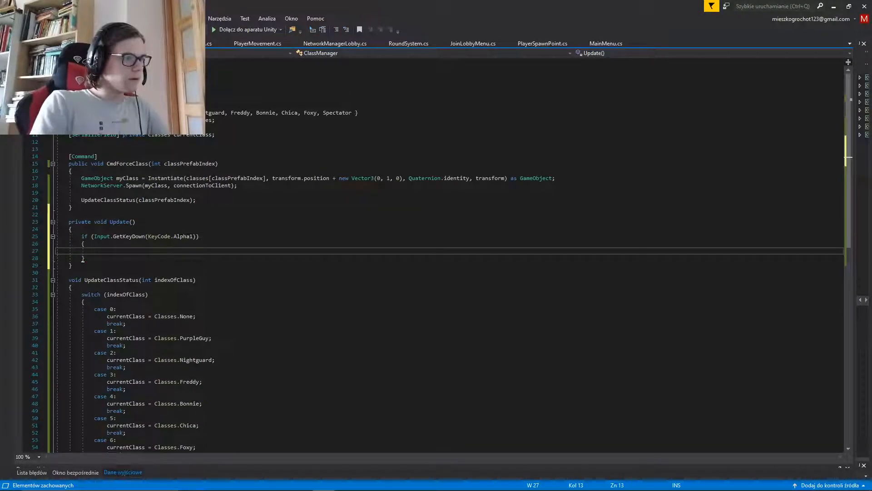
text(Cmd)
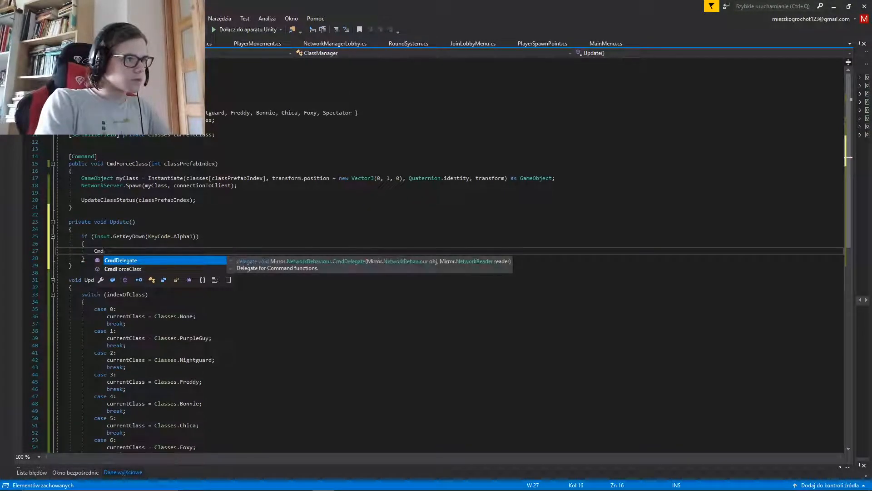
key(Down)
key(Tab)
text(()
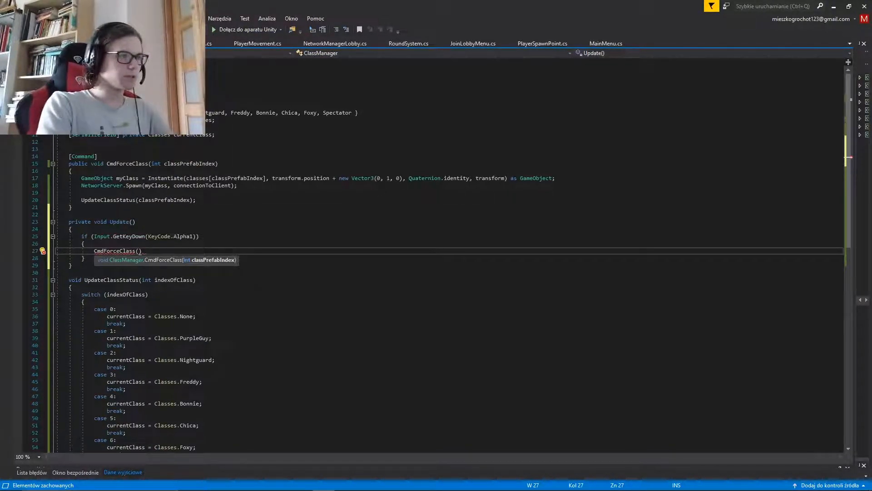
text(2);)
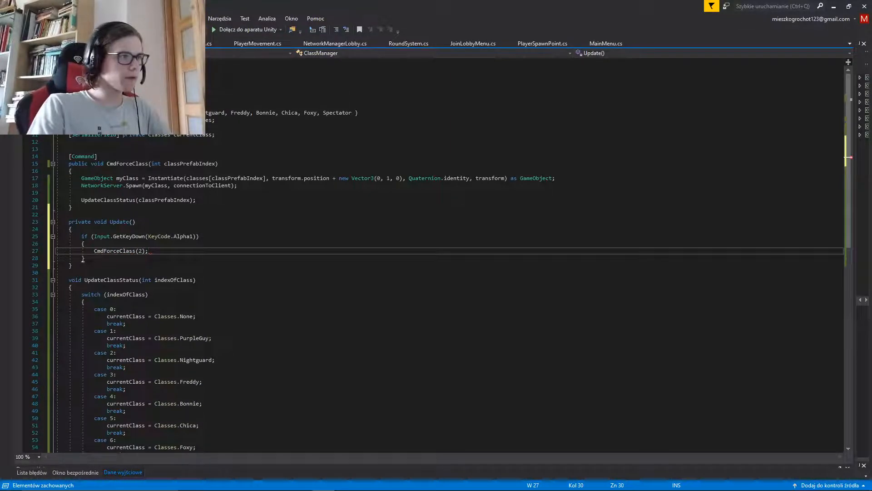
Copy the whole Alpha1 if block and change the original block's CmdForceClass argument to 1
key(ctrl+shift+Left)
key(ctrl+shift+Left)
key(ctrl+shift+Left)
key(ctrl+shift+Left)
key(ctrl+shift+Left)
key(ctrl+shift+Left)
key(ctrl+shift+Left)
key(ctrl+shift+Left)
key(ctrl+shift+Left)
key(ctrl+shift+Left)
key(ctrl+shift+Left)
key(ctrl+shift+Left)
key(ctrl+shift+Left)
key(ctrl+shift+Left)
key(ctrl+shift+Left)
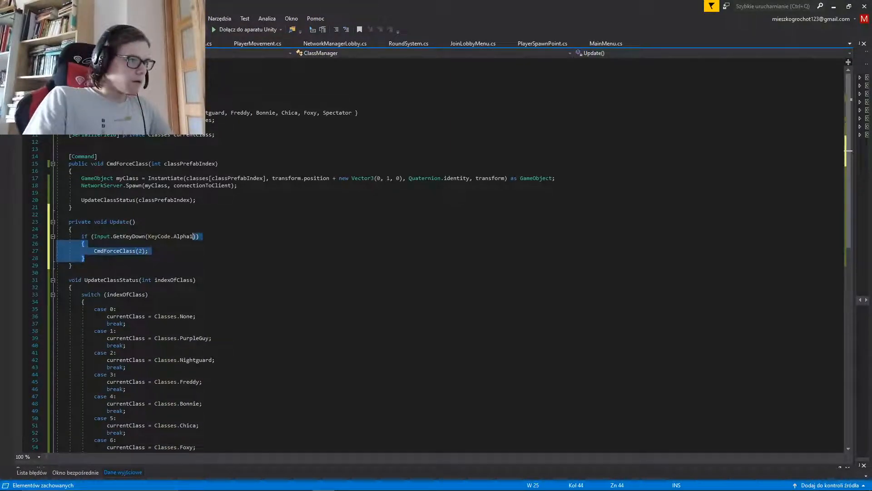
key(ctrl+shift+Left)
key(ctrl+shift+Left)
key(ctrl+shift+Left)
key(ctrl+c)
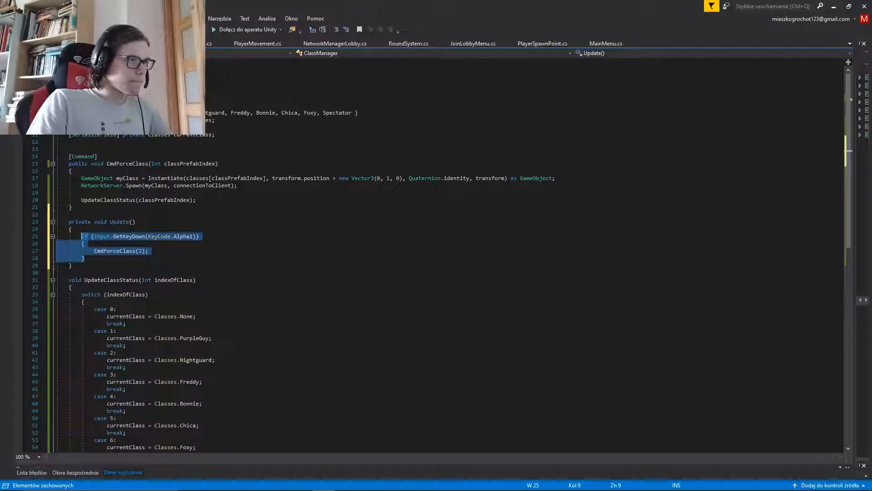
key(Down)
key(Up)
key(Up)
key(ctrl+Right)
key(ctrl+Right)
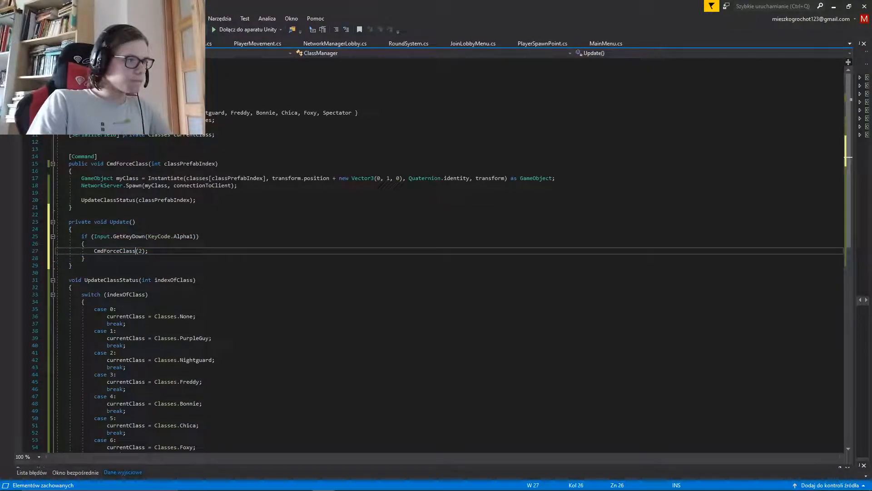
text(1)
Paste a second if block below the first, checking KeyCode.Alpha2 and calling CmdForceClass(2)
key(Down)
key(Return)
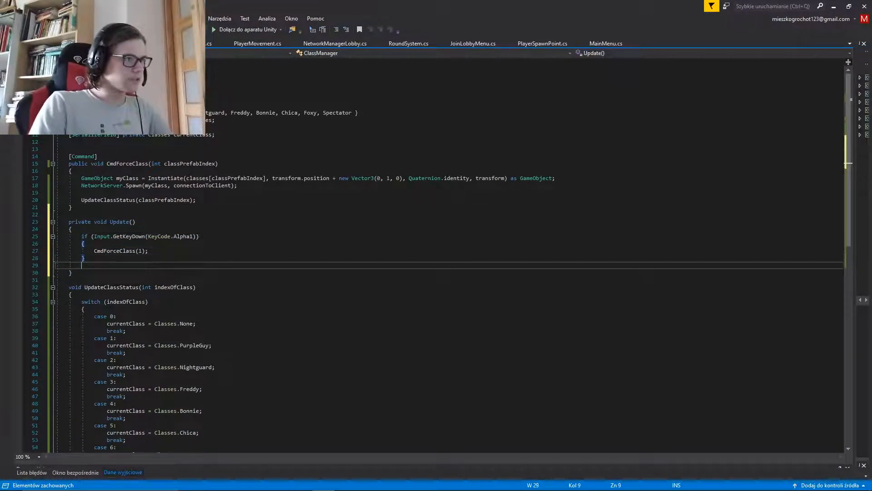
text(if (Input.GetKeyDown(KeyCode.Alpha1))         {             CmdForceClass();         })
key(Up)
key(ctrl+Right)
key(ctrl+Right)
key(Right)
text(2)
key(Up)
key(Up)
key(ctrl+Left)
key(ctrl+Left)
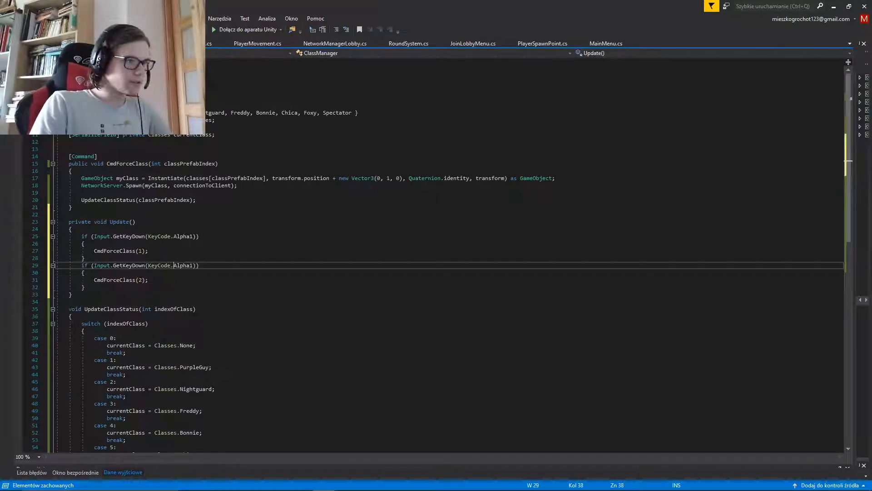
key(BackSpace)
text(2)
key(Down)
key(Down)
key(Left)
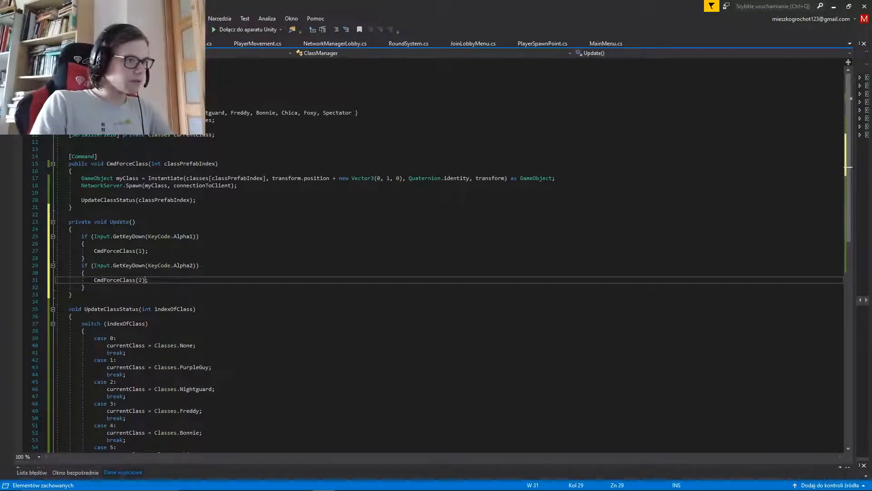
Paste a third if block that checks KeyCode.Alpha3 and calls CmdForceClass(3), and save the script
key(Down)
key(Return)
key(ctrl+v)
key(Up)
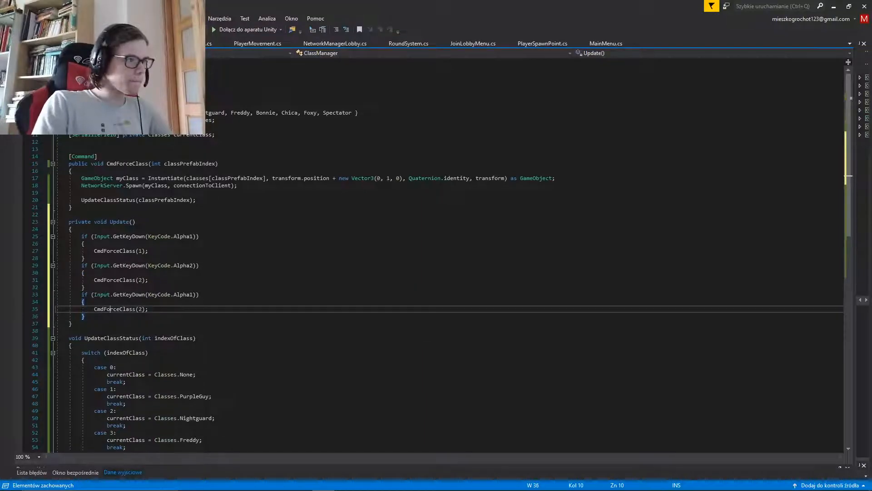
key(Up)
key(Up)
key(ctrl+Right)
key(ctrl+Right)
key(ctrl+Right)
key(ctrl+Right)
key(ctrl+Right)
key(ctrl+Right)
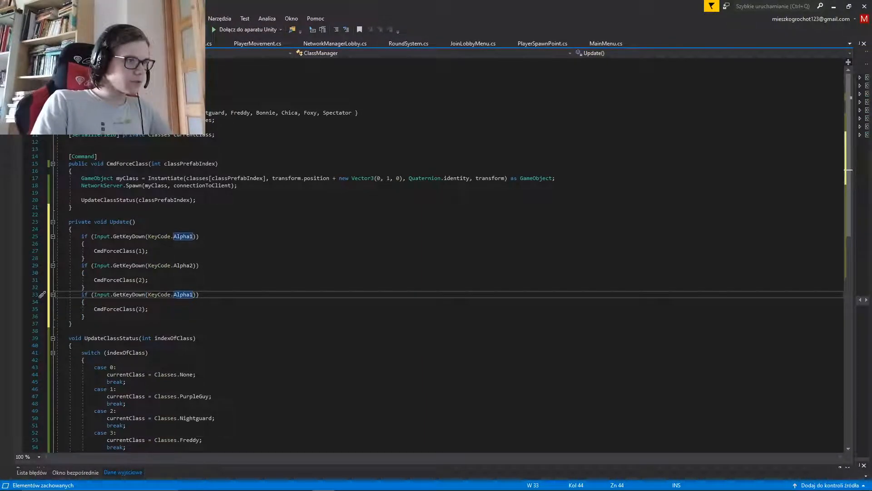
key(BackSpace)
text(3)
key(Down)
key(Down)
key(Left)
key(Left)
key(BackSpace)
text(3)
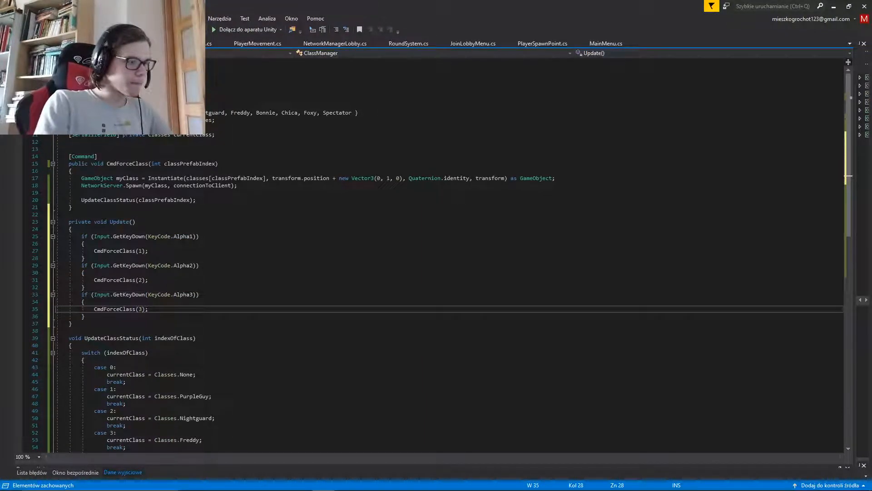
key(Up)
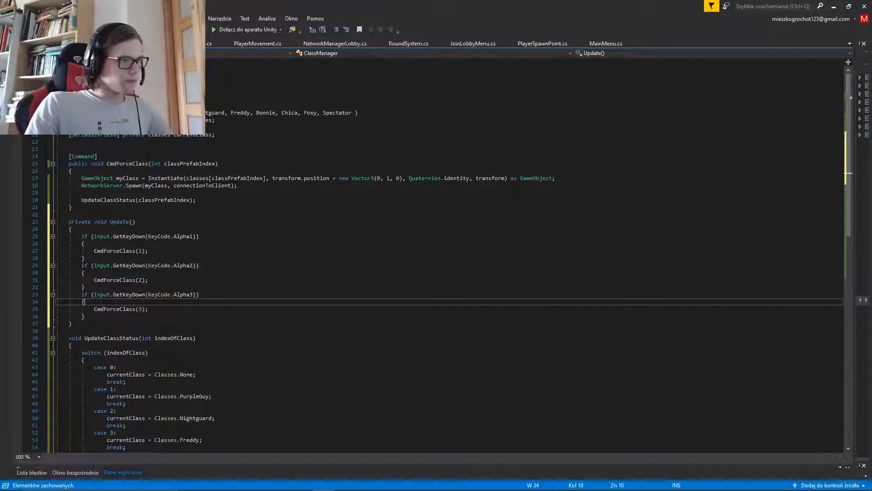
key(ctrl+s)
Switch back to Unity, open the Menu scene from the _Scenes folder and start play mode
click(300, 481)
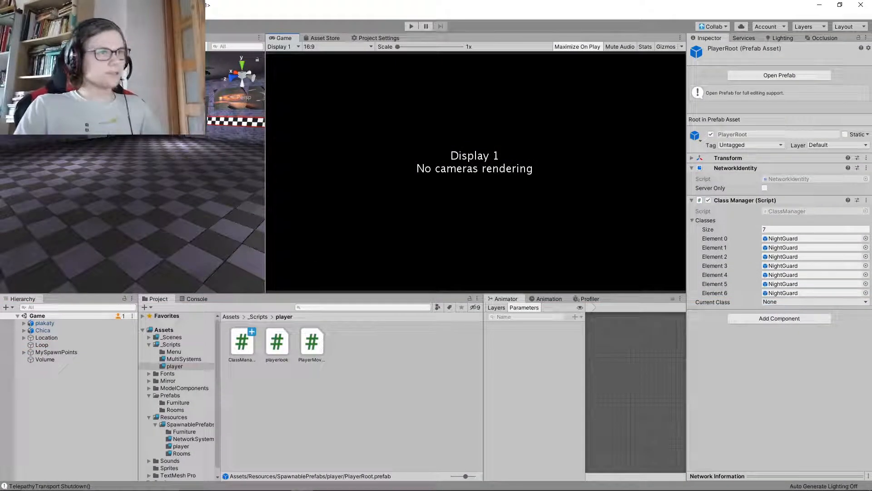
click(171, 344)
click(170, 337)
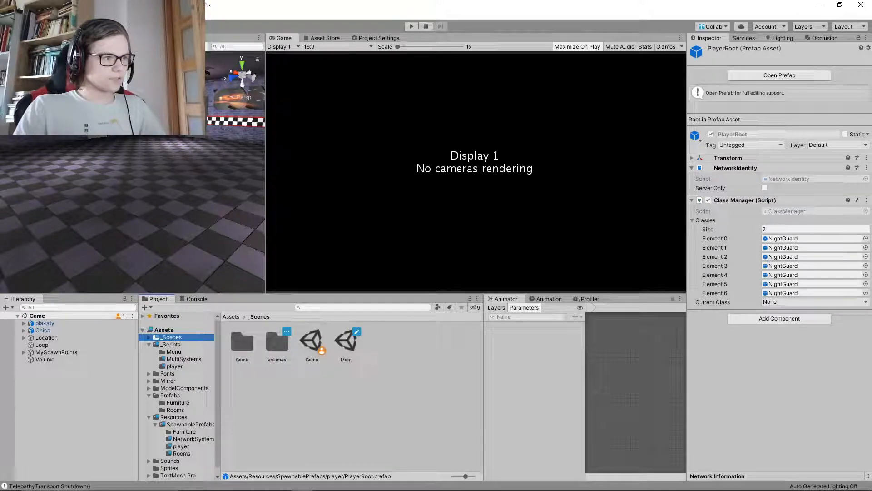
double_click(347, 341)
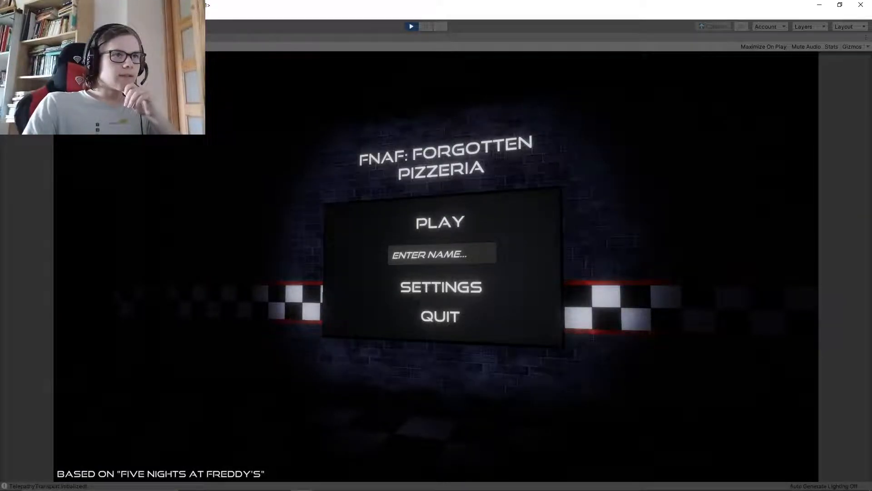
Shrink the maximized game view to the normal editor layout and start a game from the main menu
key(ctrl+shift+p)
key(ctrl+shift+p)
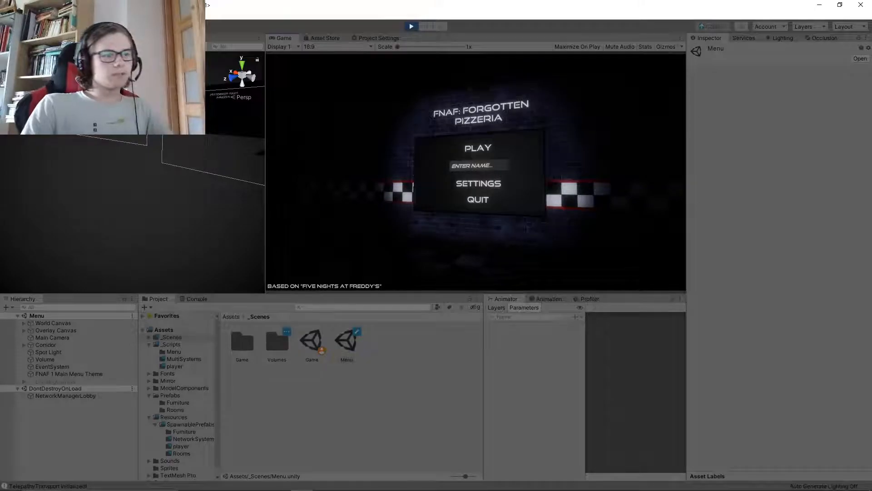
click(478, 148)
click(480, 180)
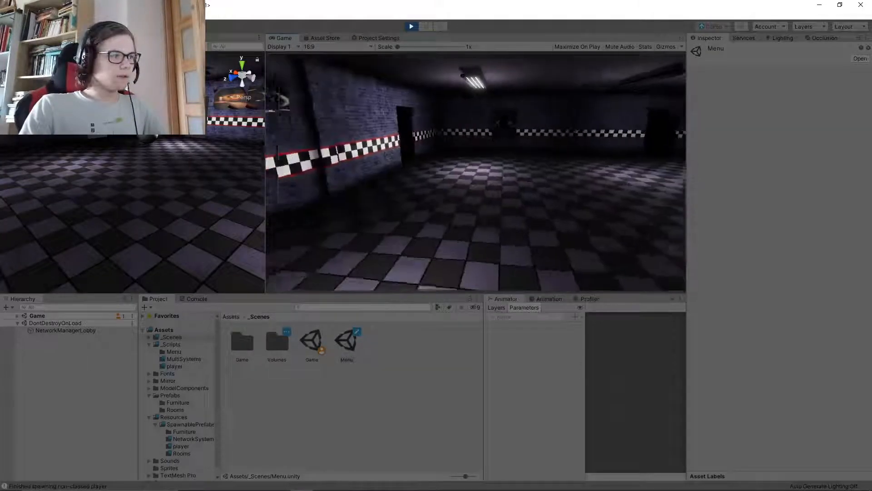
Release the cursor from the game, expand PlayerRoot(Clone), and inspect its NightGuard(Clone) child and Class Manager component
key(super)
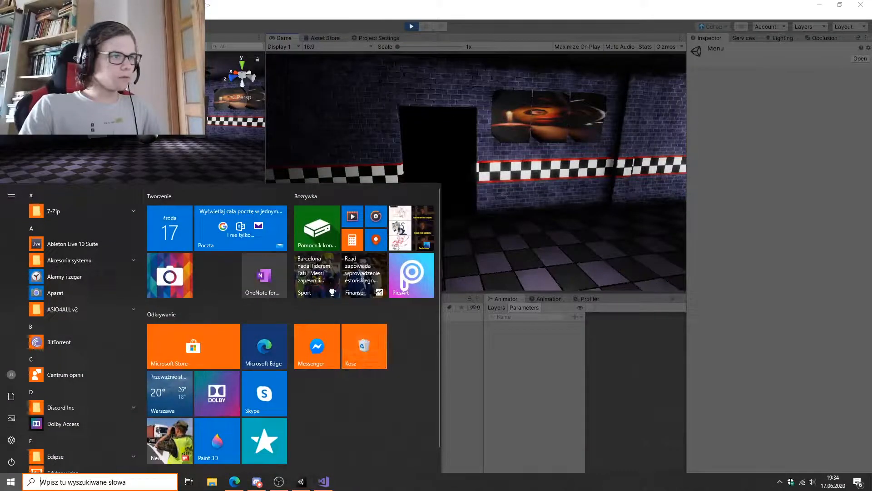
click(462, 386)
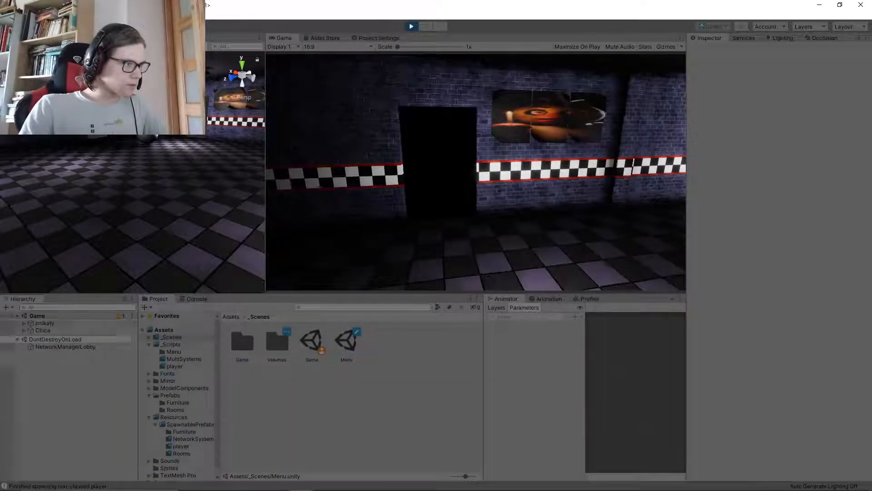
click(24, 381)
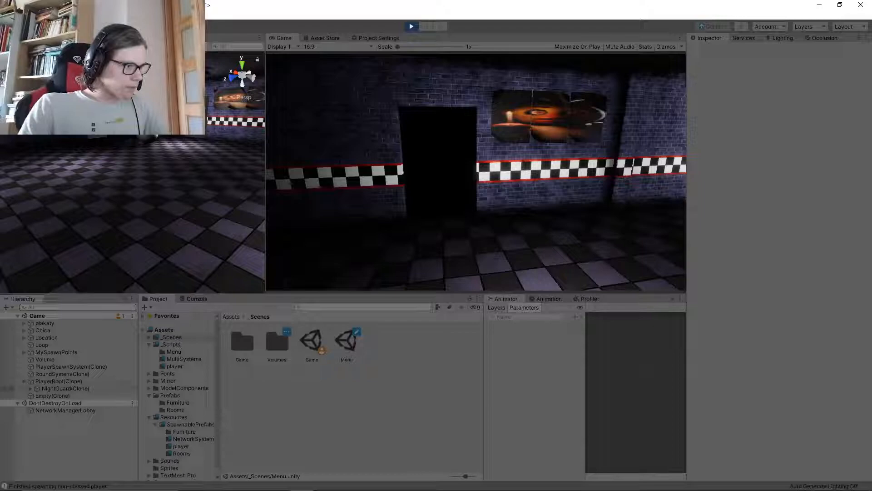
click(65, 388)
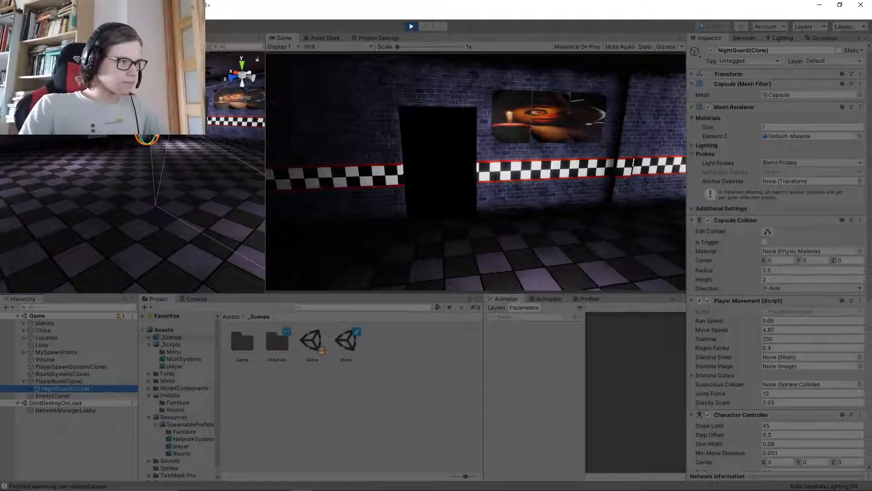
click(59, 381)
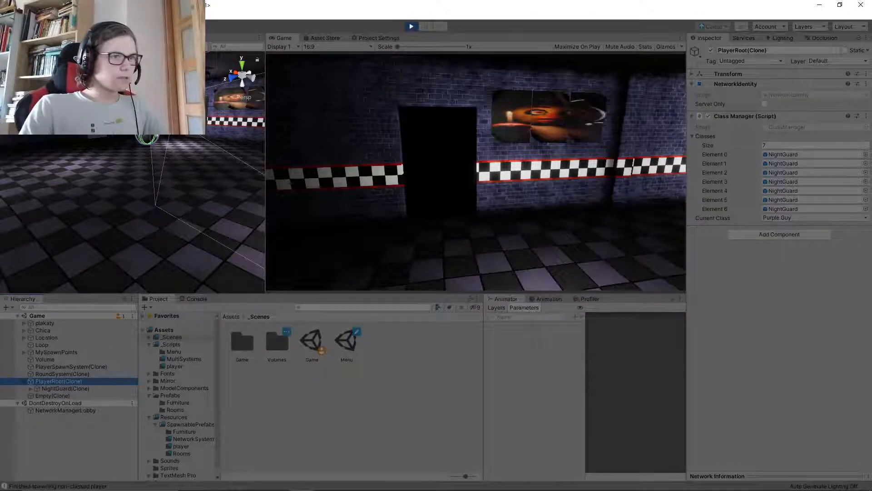
Return to the running game and test walking and jumping with the spawned NightGuard
click(475, 172)
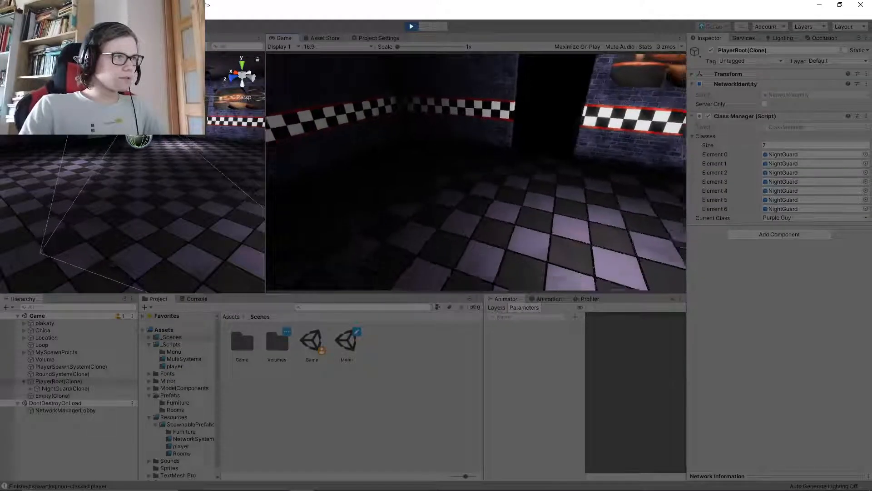
key(w)
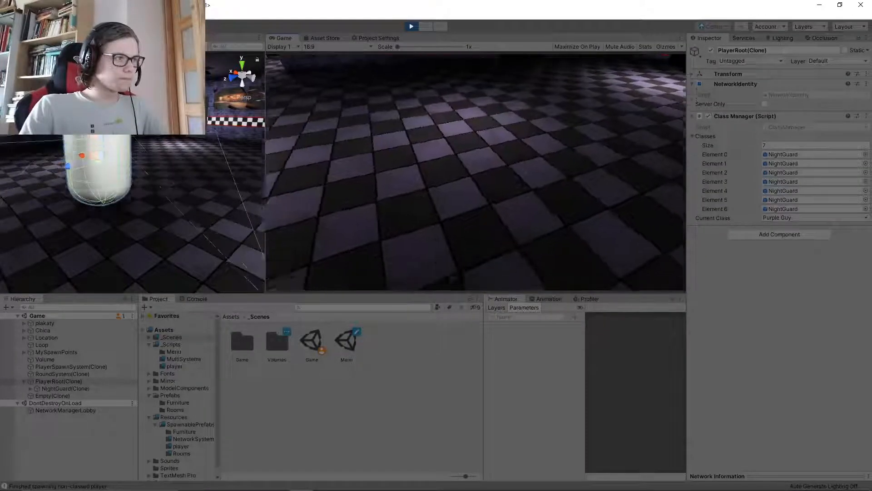
key(w)
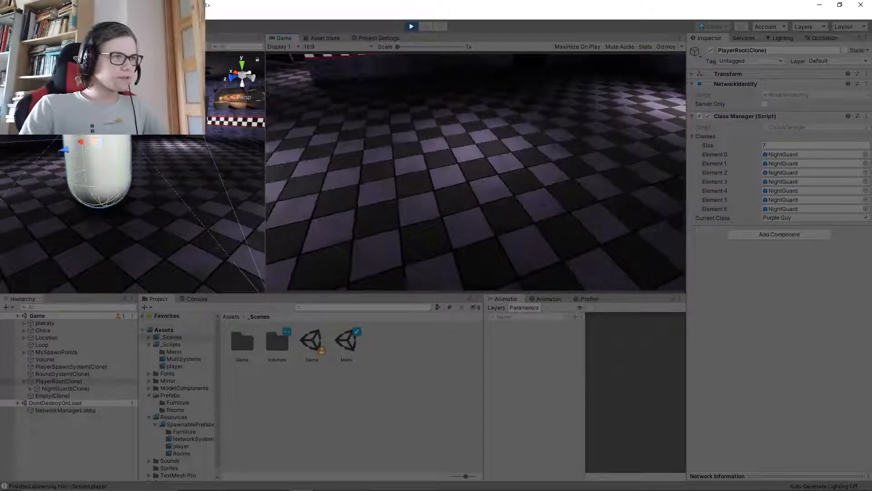
key(space)
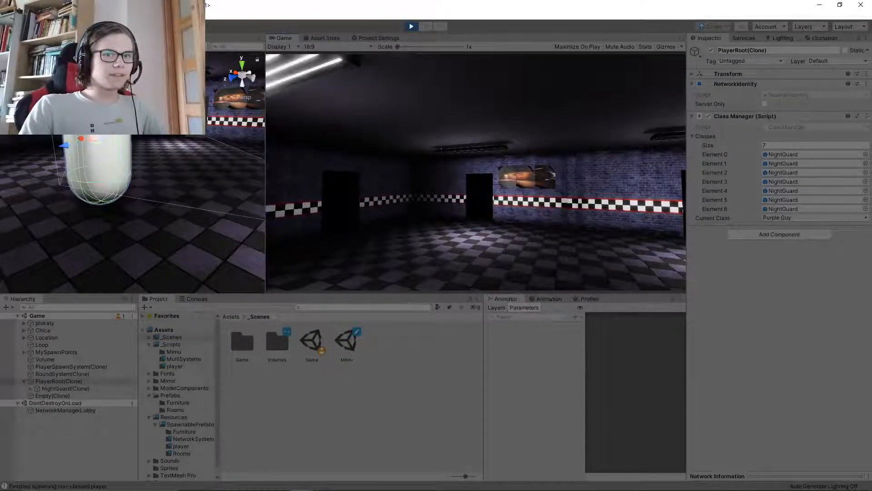
key(w)
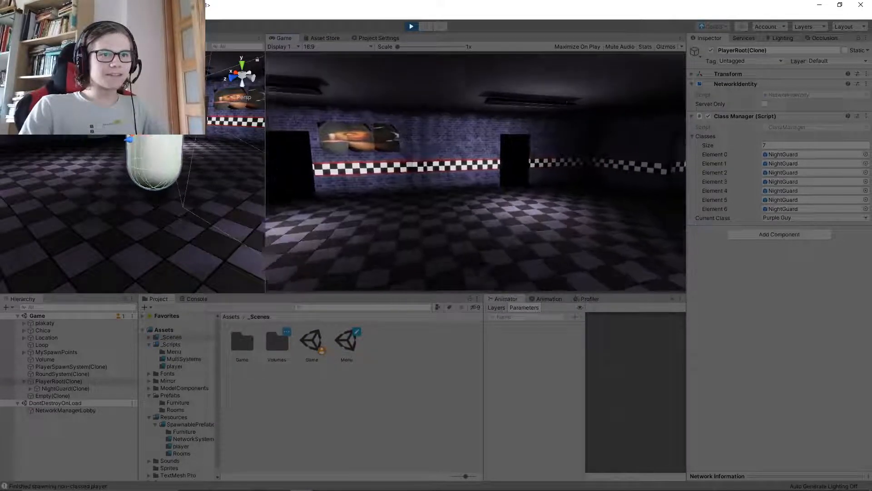
Spawn a second NightGuard and test walking with both around the room, and end play mode
key(d)
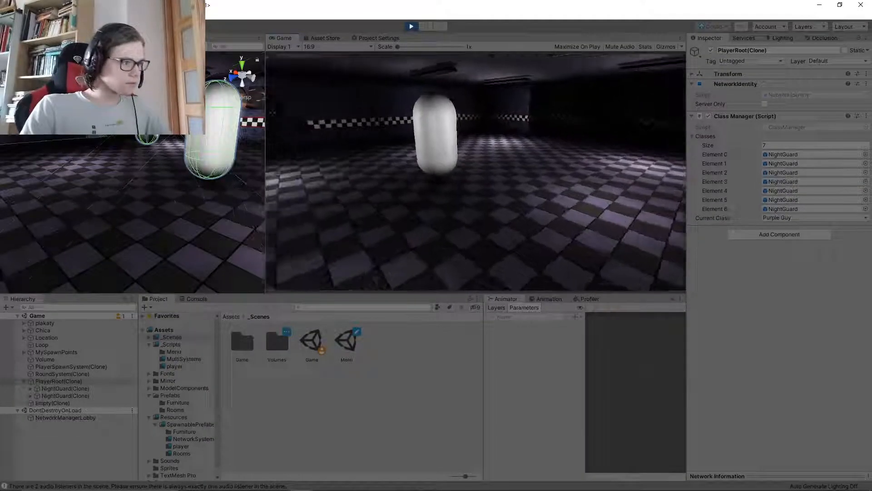
key(w)
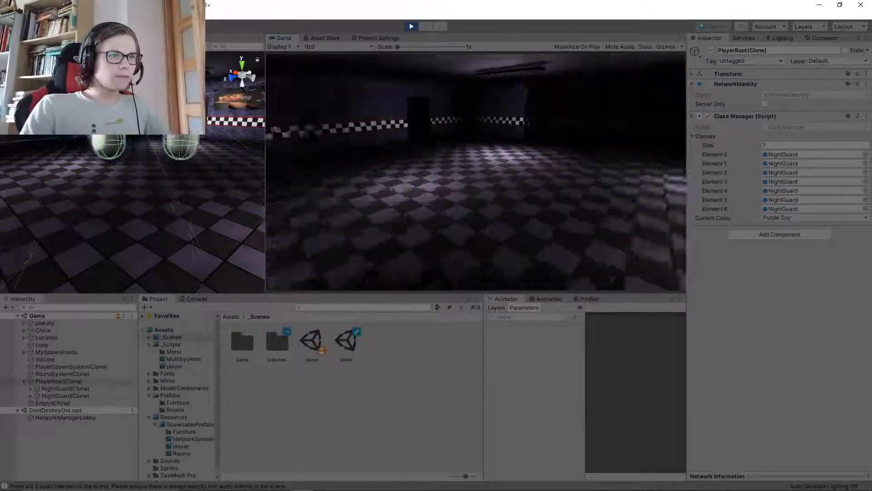
key(w)
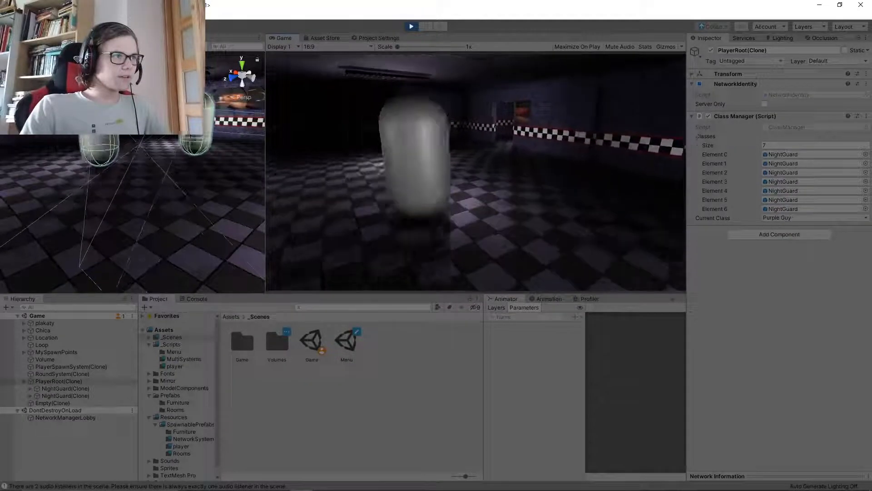
key(s)
key(w)
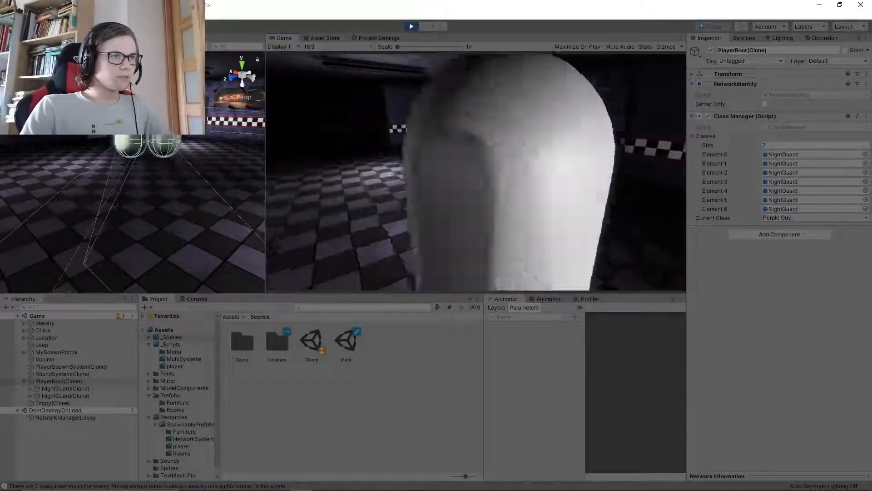
key(s)
key(w)
key(s)
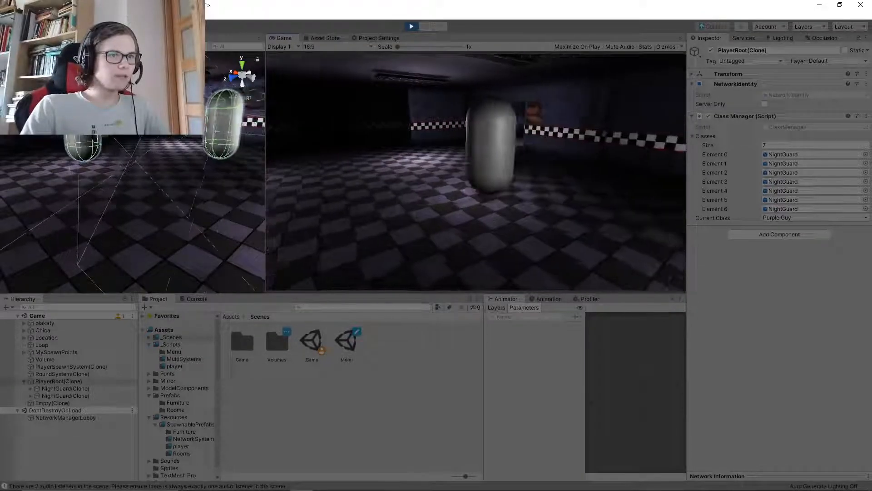
key(w)
key(s)
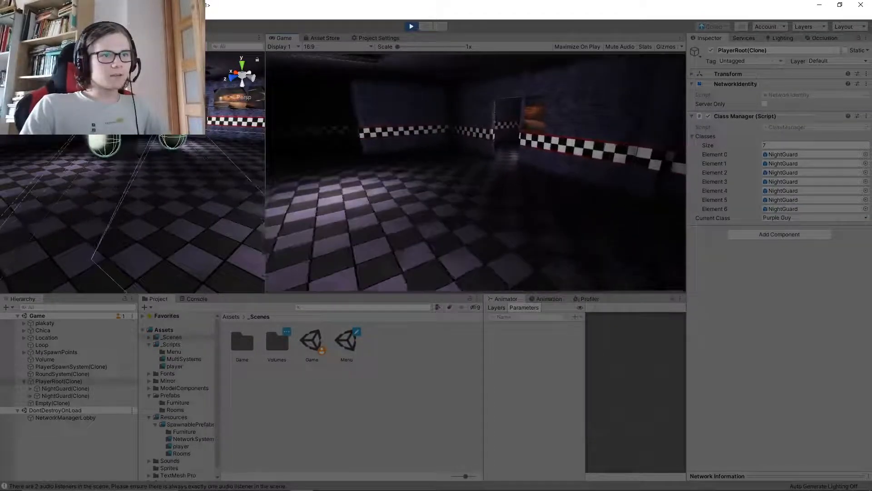
key(super)
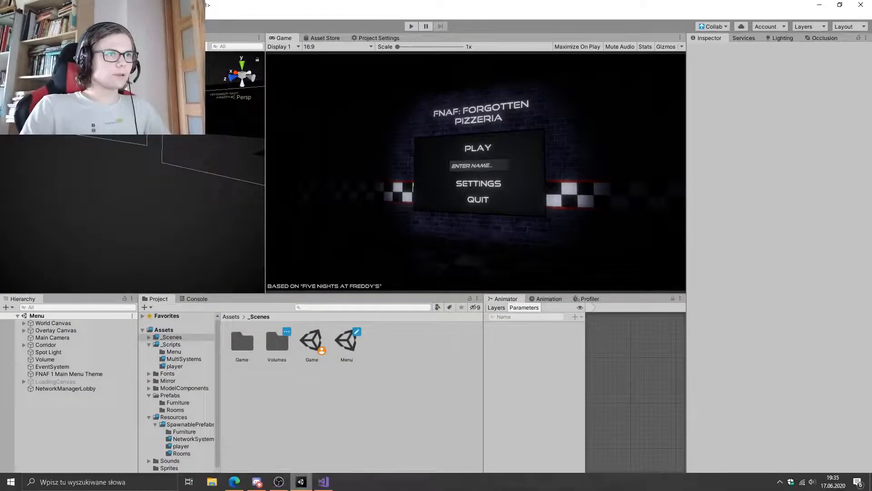
Switch to the ClassManager script in Visual Studio and declare a private GameObject field named currentClassObject below currentClass
key(alt+Tab)
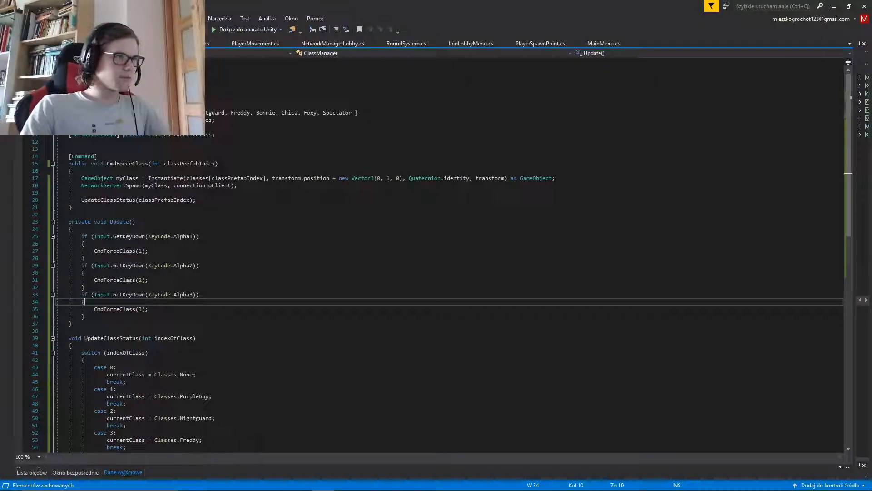
click(82, 192)
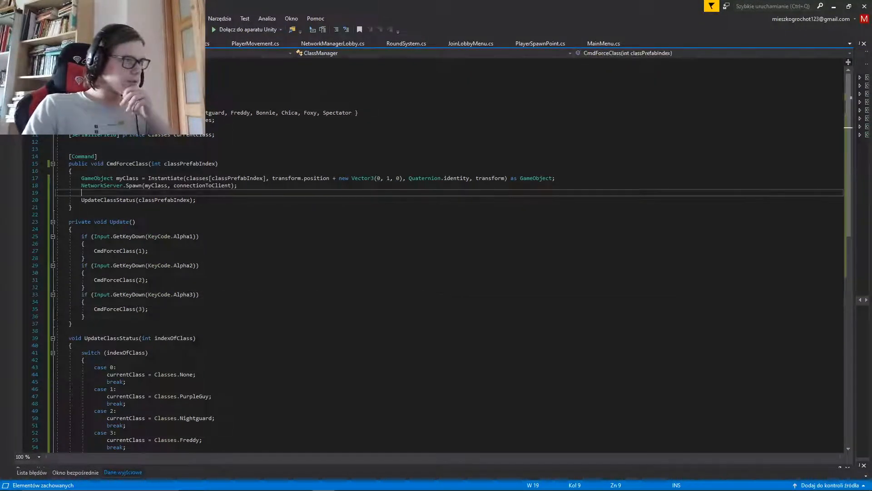
click(73, 171)
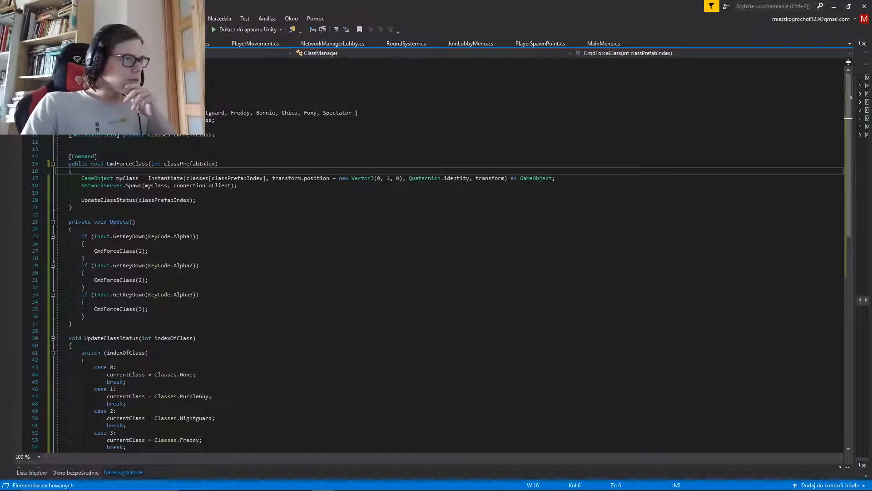
click(216, 134)
key(Return)
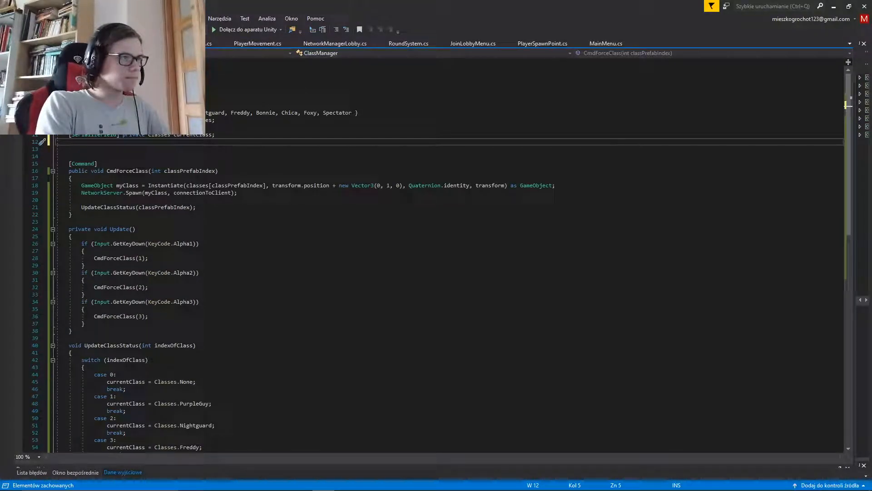
text(private Game)
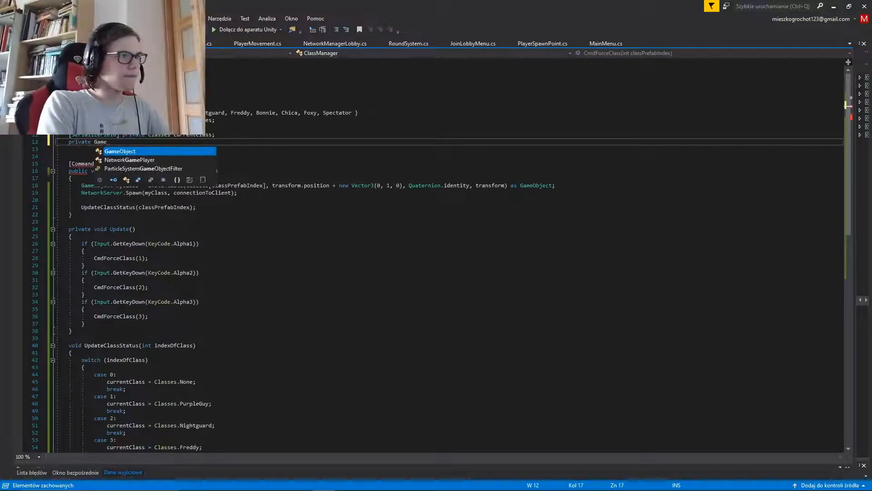
key(Tab)
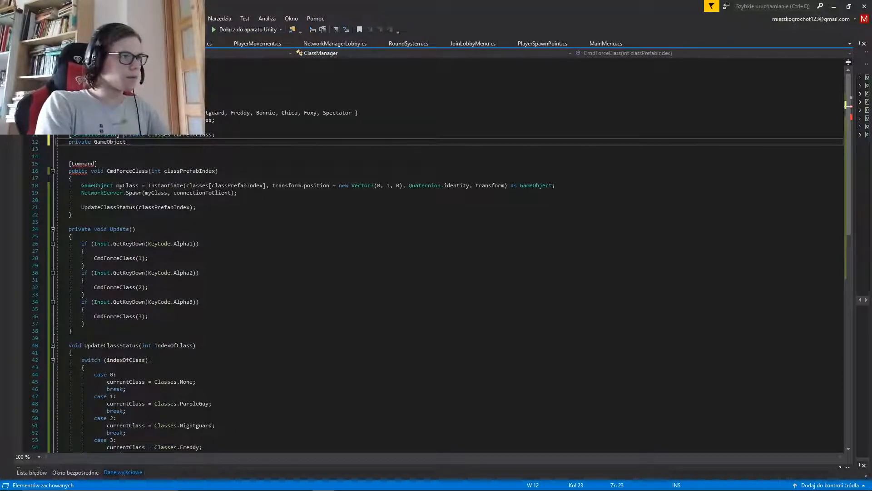
text(current)
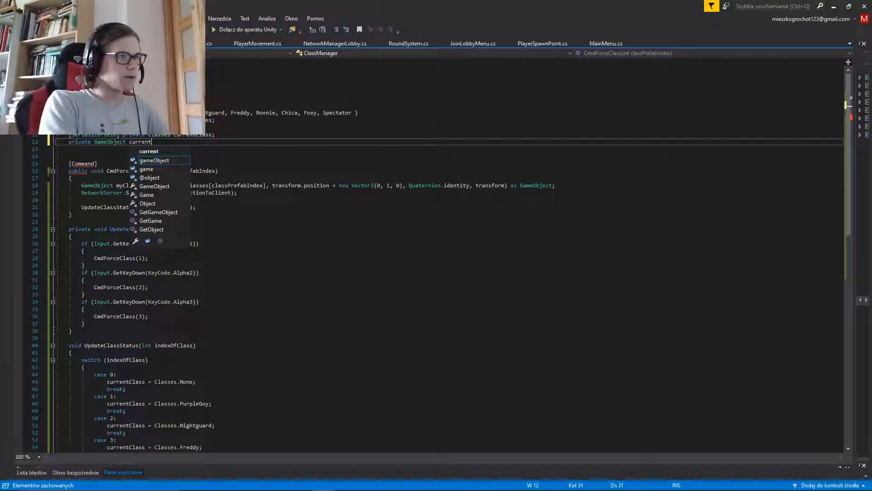
text(ClassObject;)
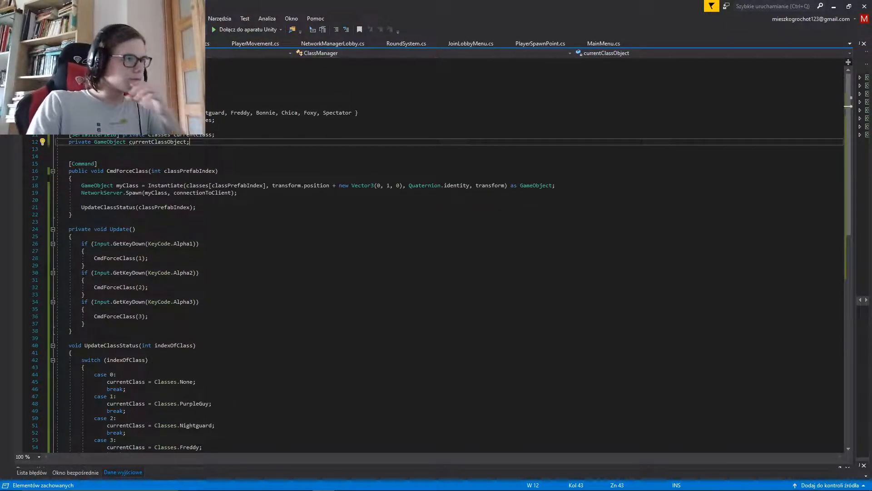
Add an if condition at the start of CmdForceClass that checks currentClassObject != null
click(72, 178)
key(Return)
text(if)
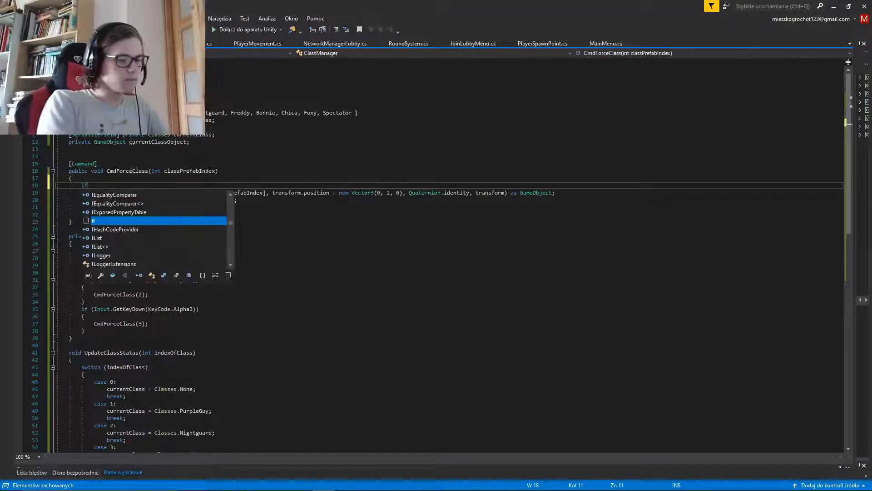
text((cu)
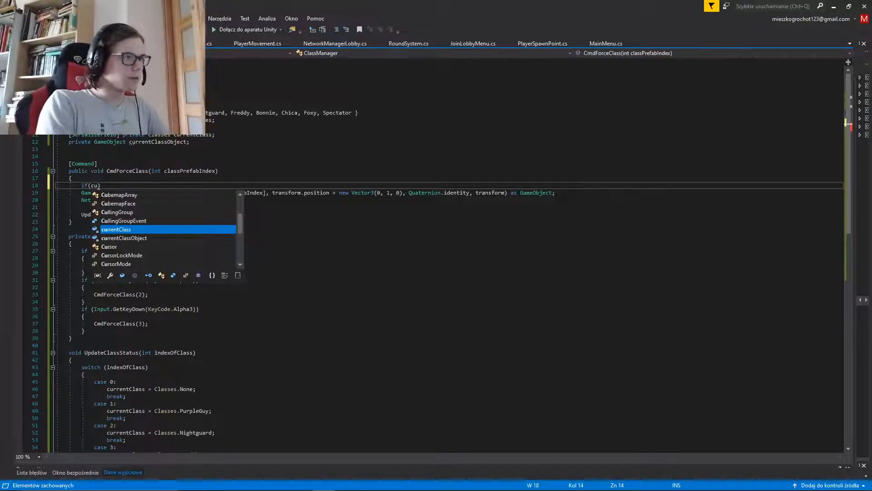
key(Down)
key(Tab)
text(!)
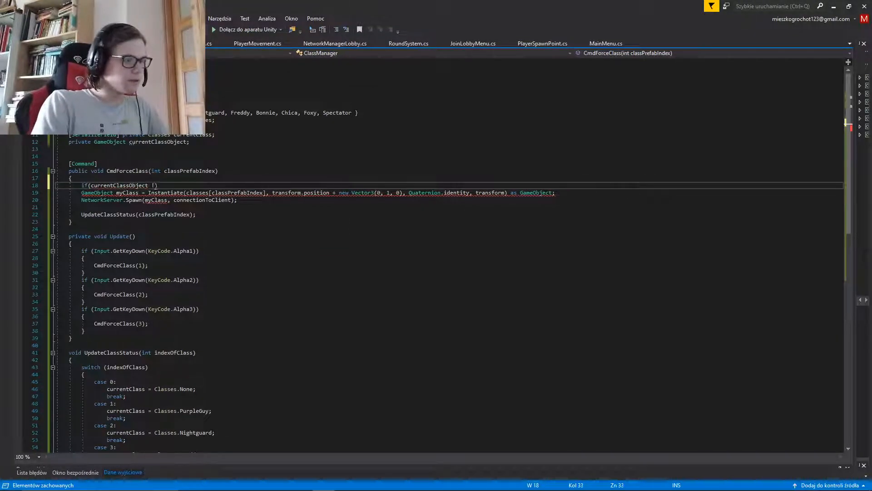
text(= null)
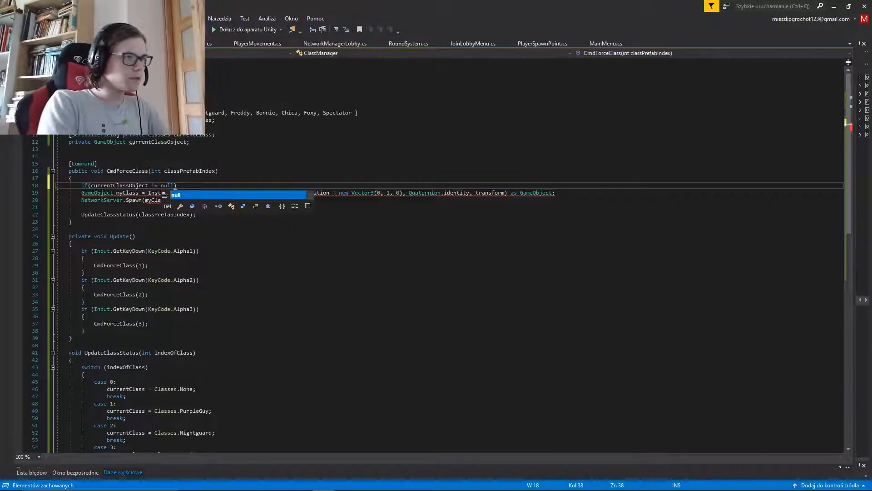
key(Tab)
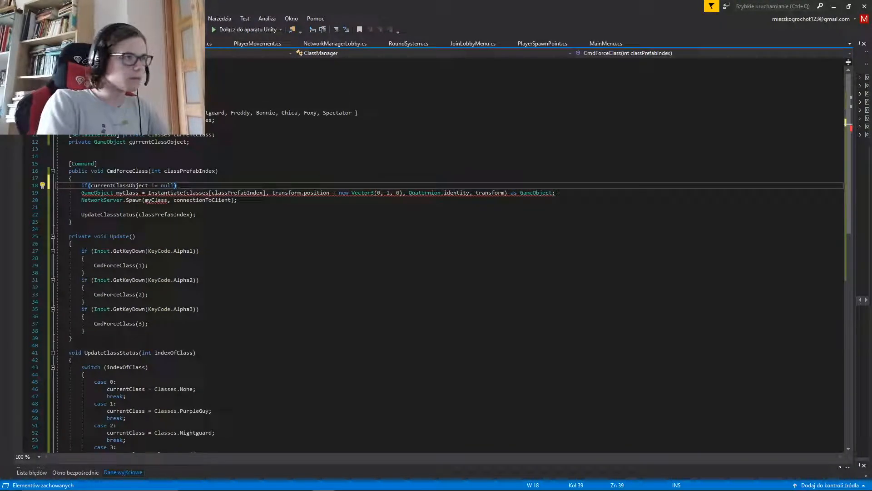
Add a braced body to the null check that calls Destroy(currentClassObject);
text({)
key(Return)
text(De)
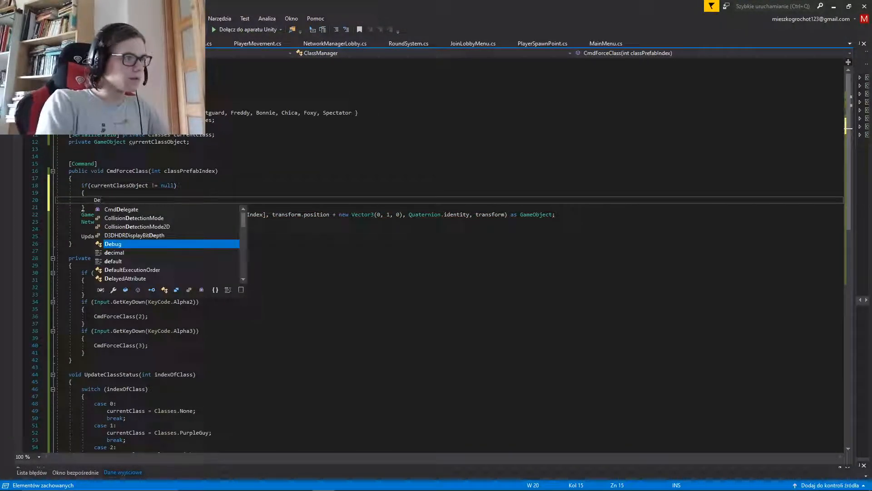
text(s)
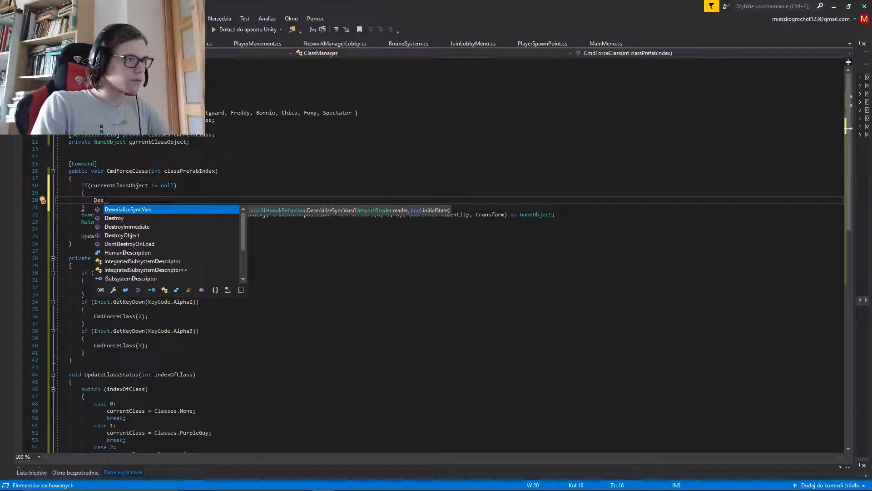
text(troy(c)
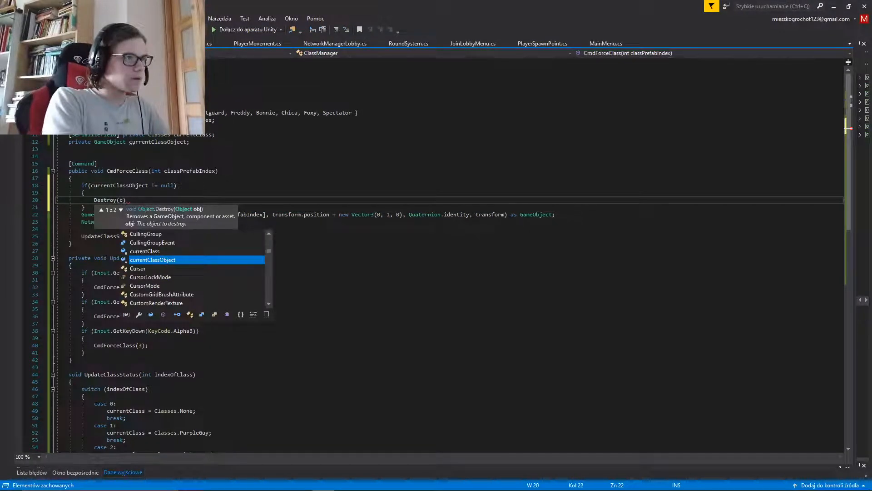
key(Tab)
text();)
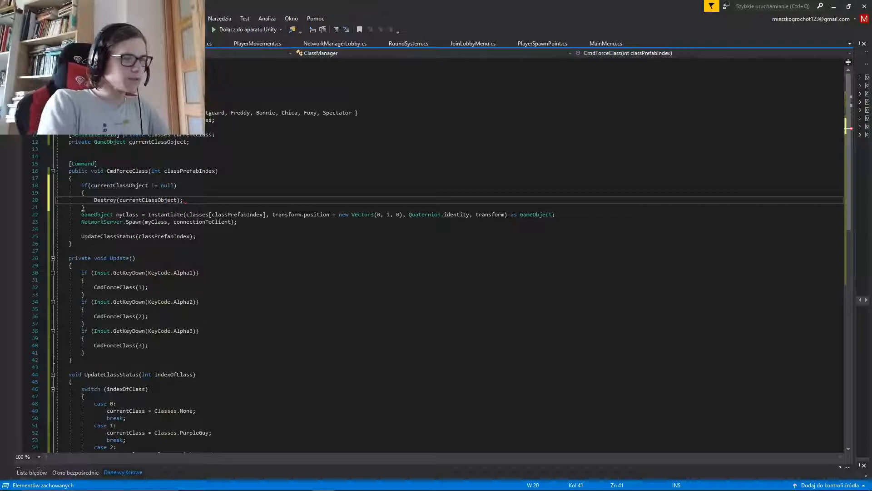
Change the Destroy call inside the null check to NetworkServer.Destroy(currentClassObject) and save the script
key(Down)
key(Down)
key(Down)
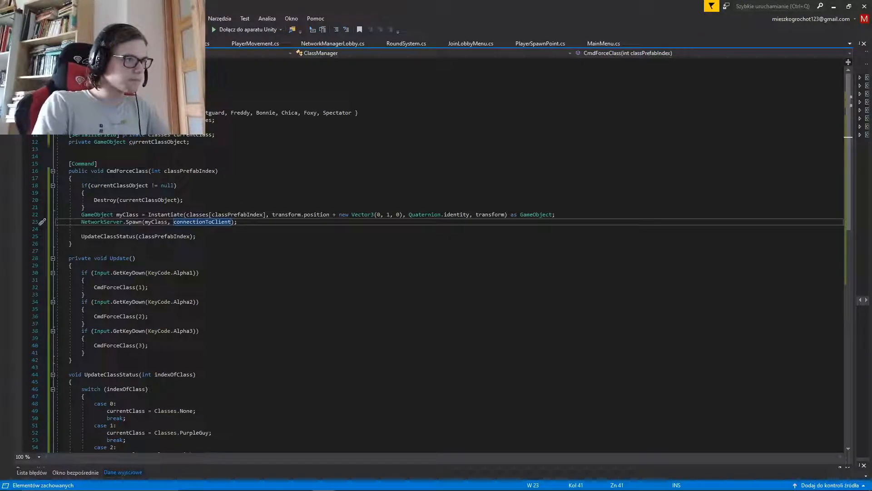
key(Up)
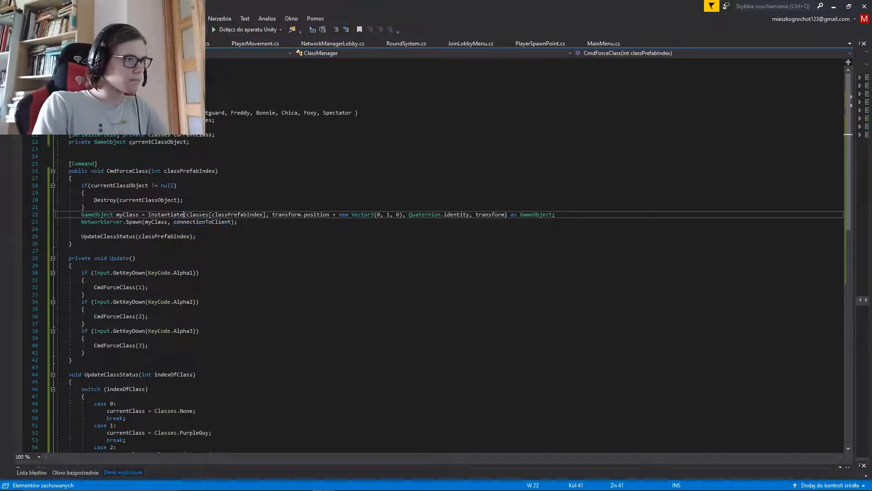
key(ctrl+Left)
key(ctrl+Left)
key(Left)
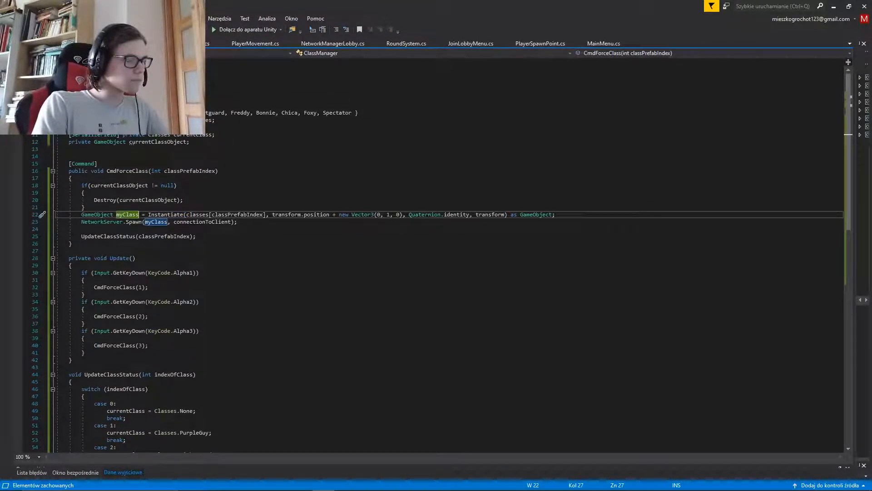
key(ctrl+shift+Left)
key(Up)
key(Up)
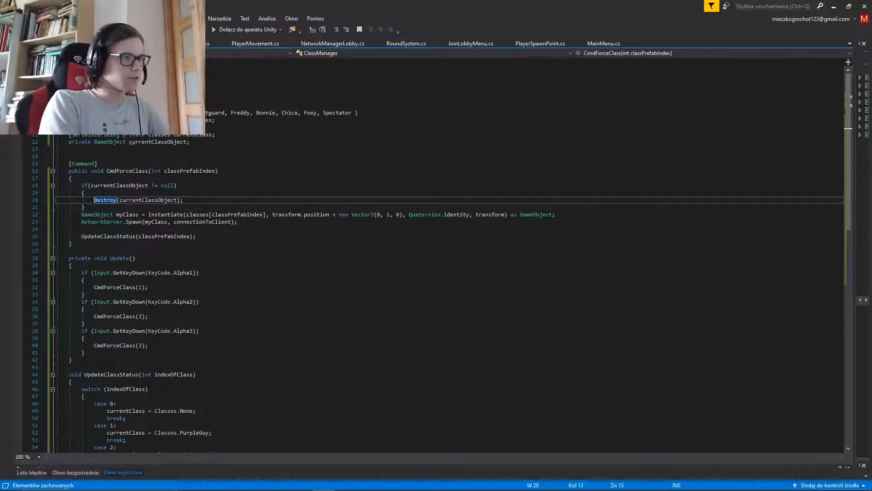
text(Network )
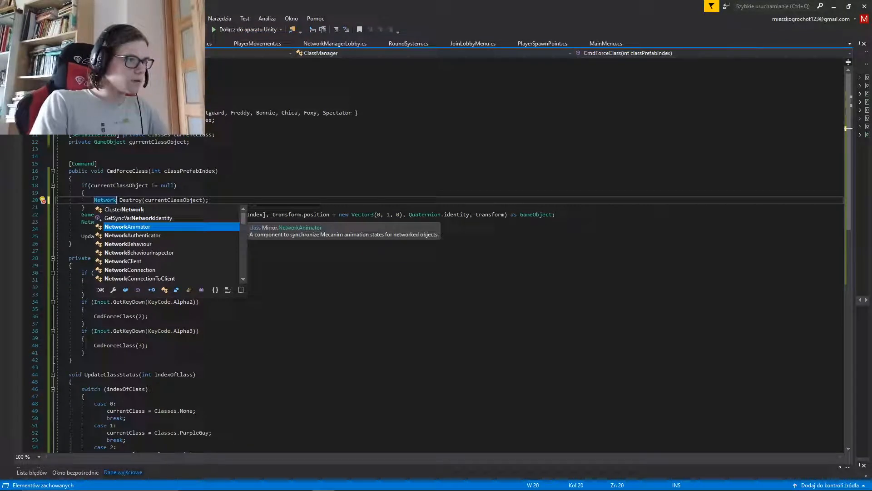
text(Ser)
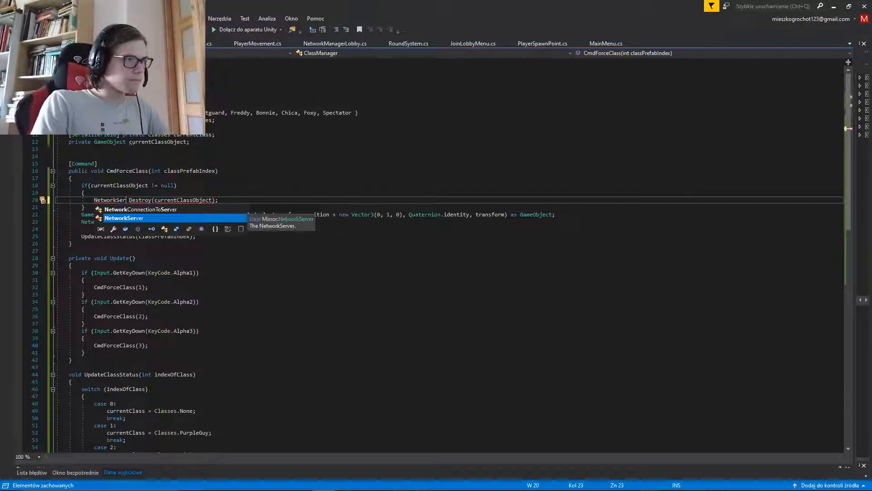
key(Tab)
key(Right)
text(.)
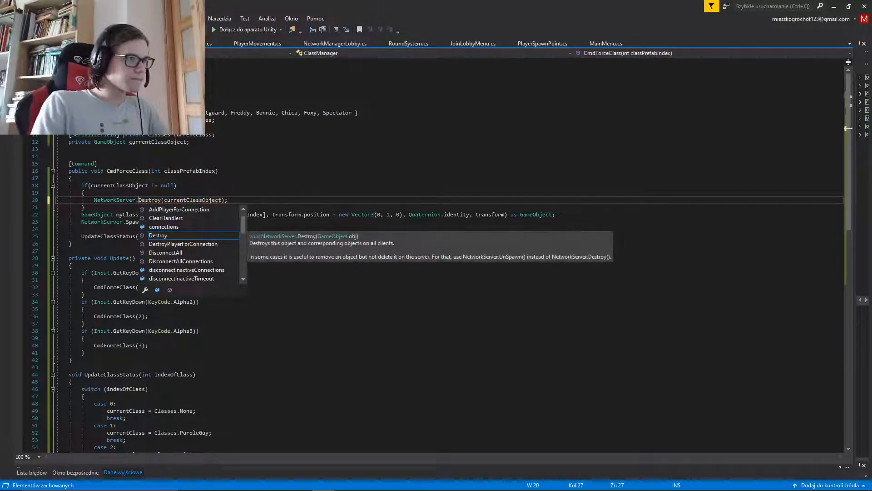
key(Escape)
key(ctrl+s)
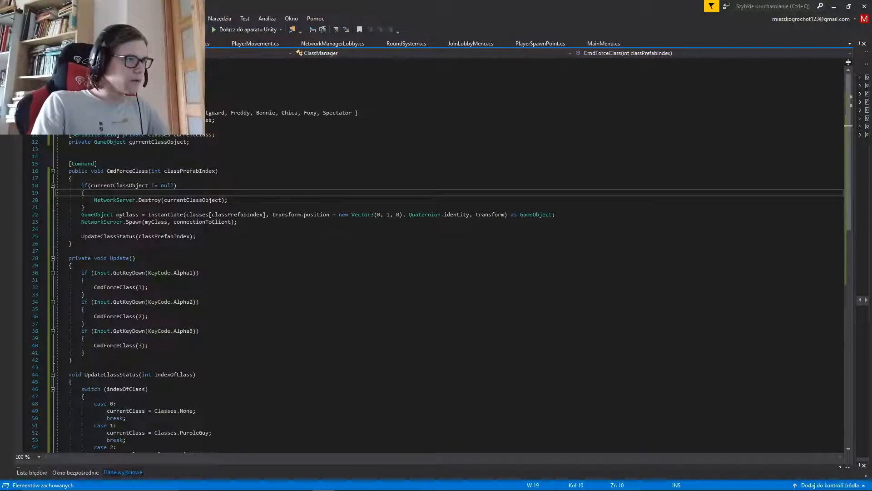
Insert a blank line after the if block and replace GameObject myClass with currentClassObject in the Instantiate assignment
key(Down)
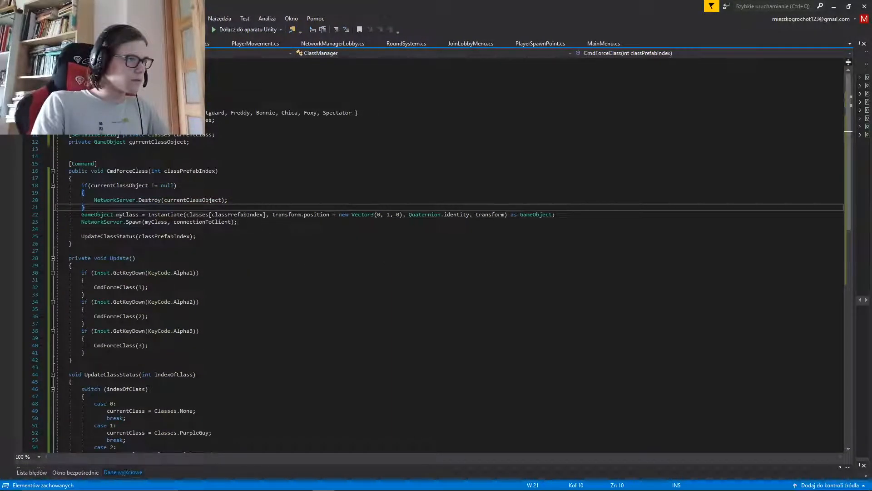
key(Return)
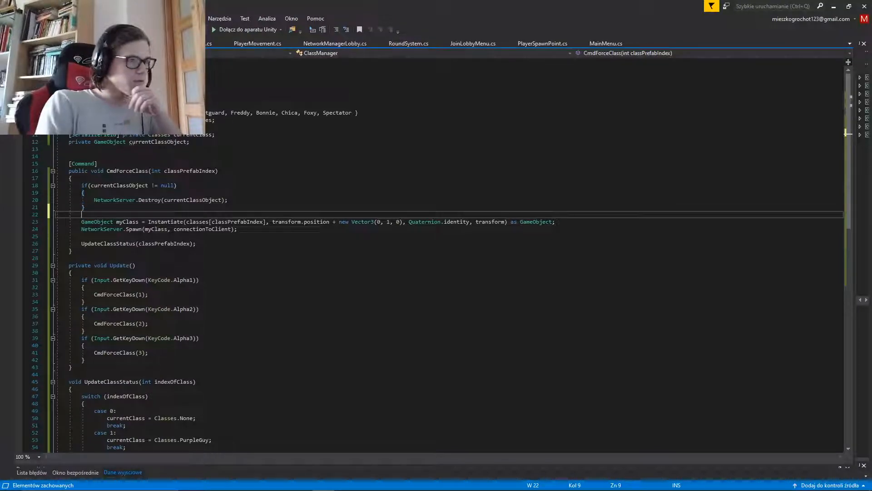
key(Down)
key(ctrl+Right)
key(Home)
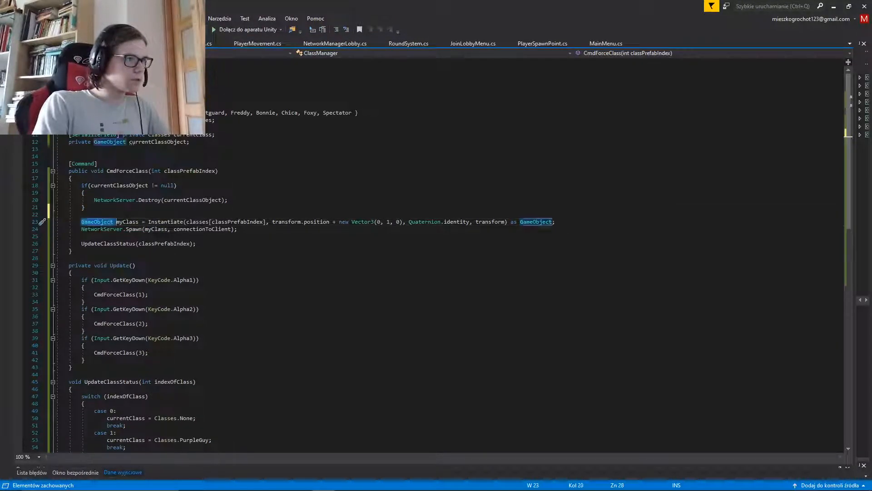
key(ctrl+shift+Right)
key(ctrl+shift+Right)
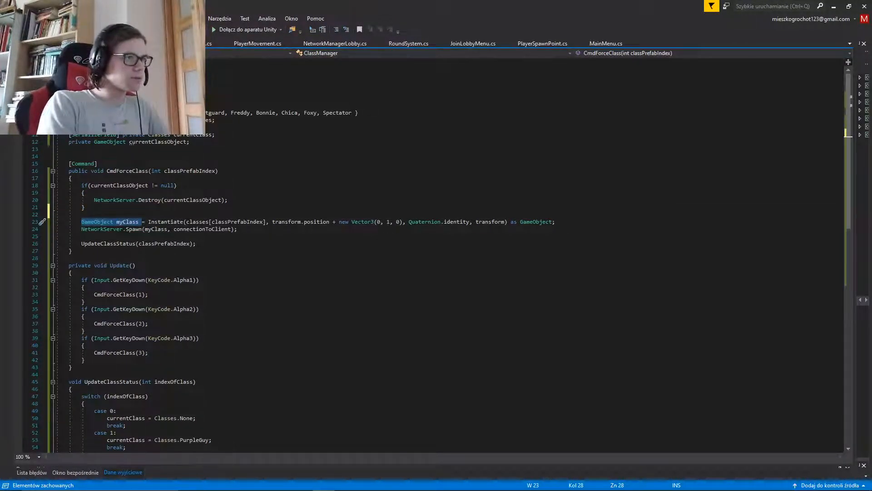
text(currentClassObject)
key(Tab)
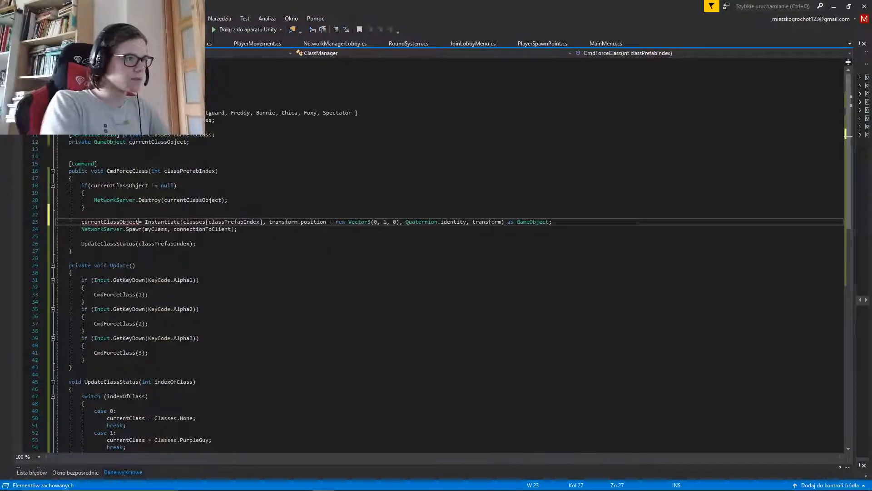
Replace the myClass argument of NetworkServer.Spawn with currentClassObject and save the script
click(82, 236)
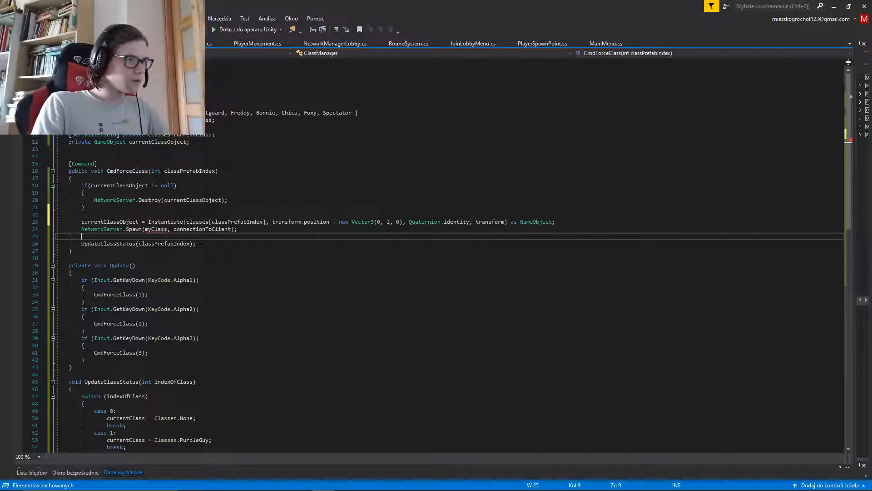
key(Up)
key(ctrl+Right)
key(ctrl+Right)
key(ctrl+shift+Right)
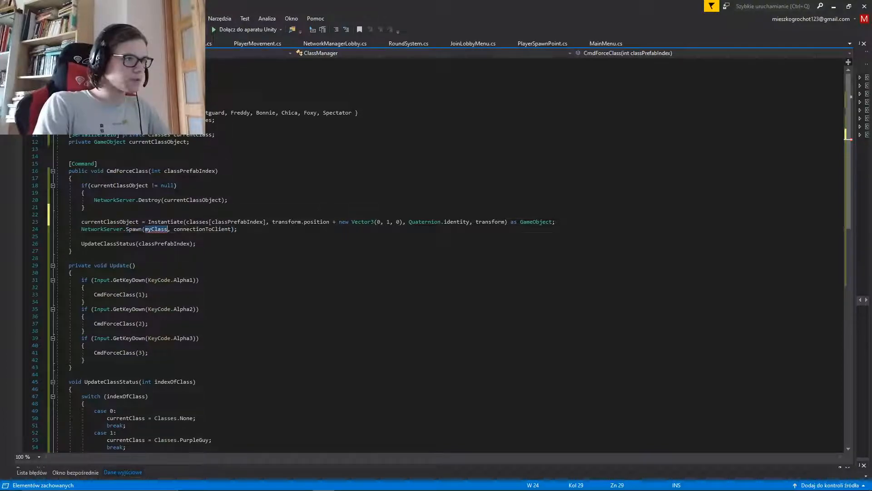
text(cur)
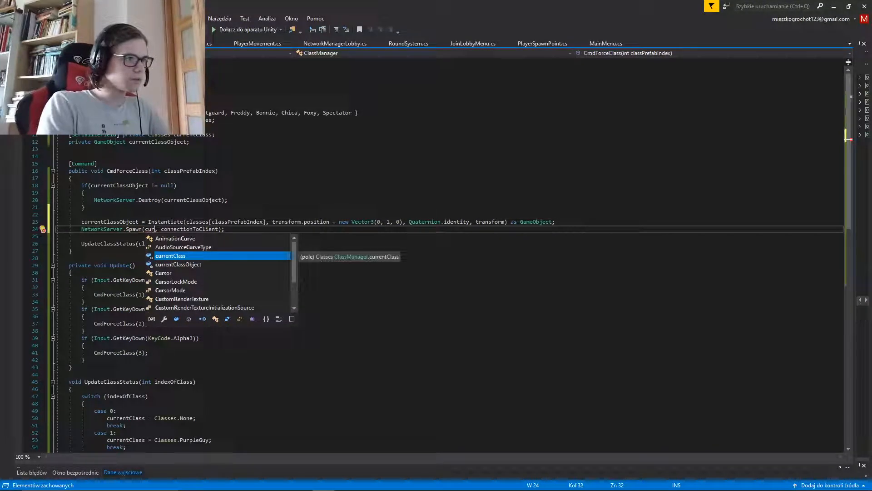
key(Down)
key(Tab)
key(Down)
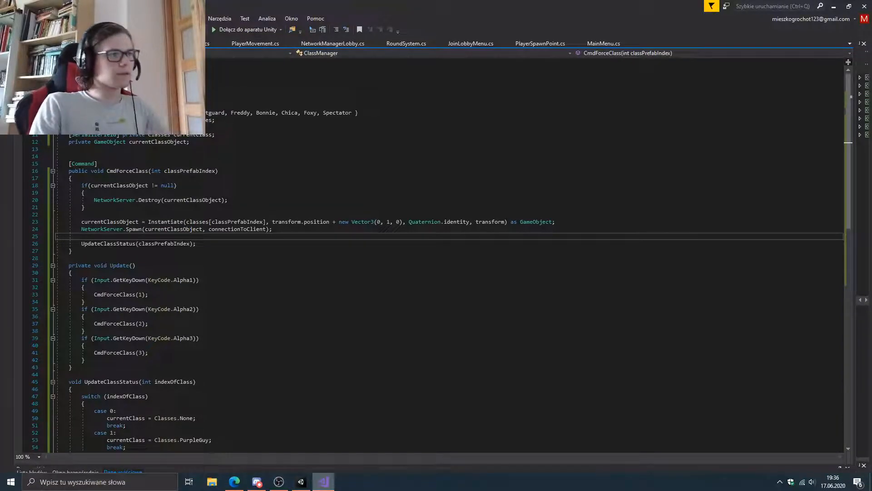
Switch to Unity, start play mode, enter the game room and free the cursor from the game view
click(324, 489)
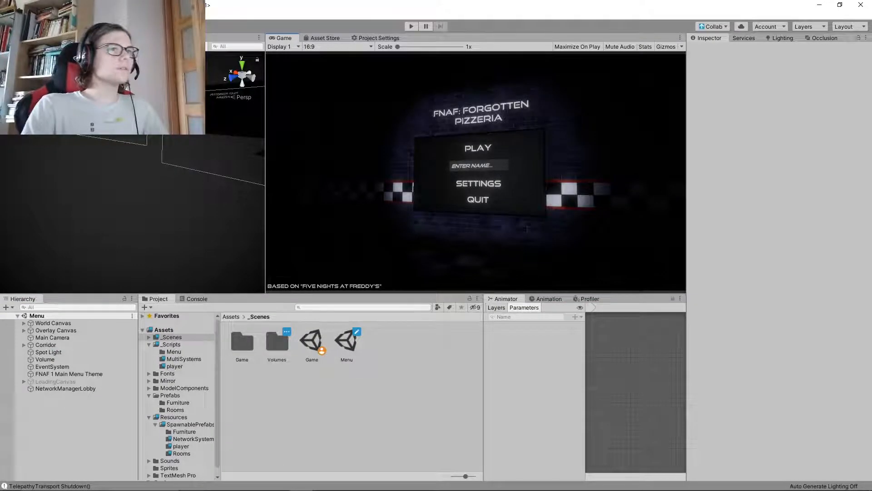
key(ctrl+p)
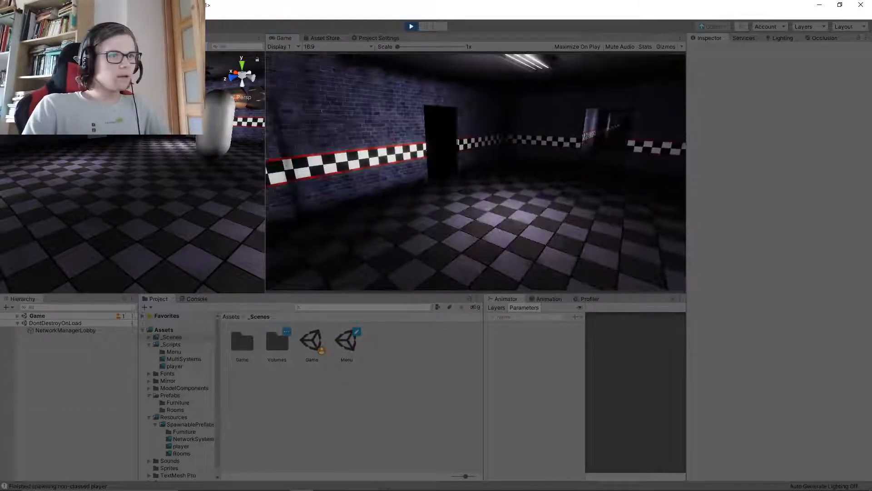
key(super)
key(super)
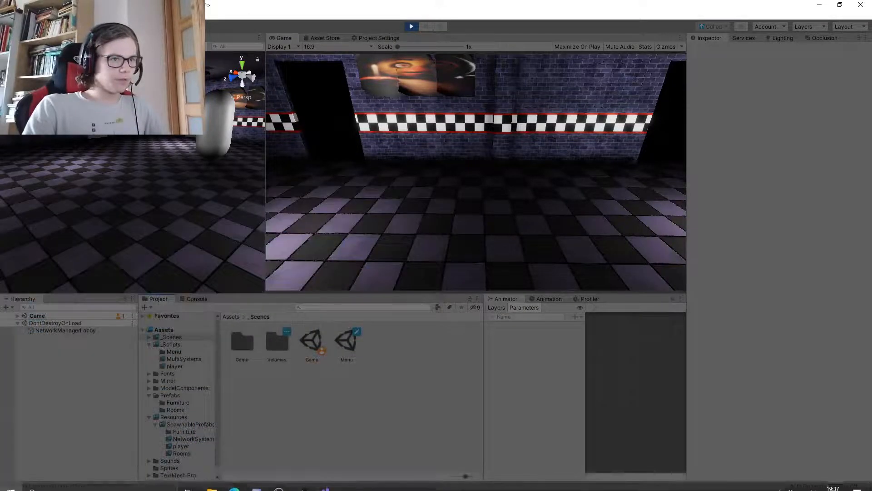
Expand the Game scene's hierarchy and inspect PlayerRoot(Clone) and its NightGuard(Clone) child
click(38, 316)
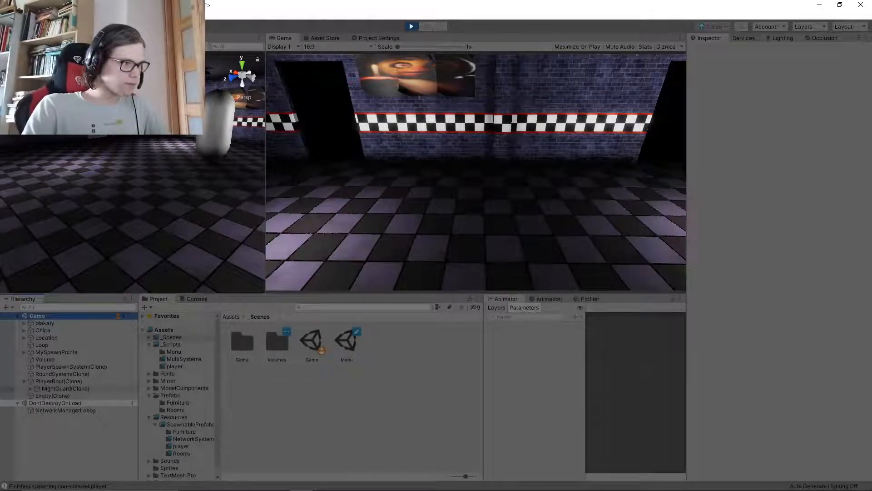
click(59, 381)
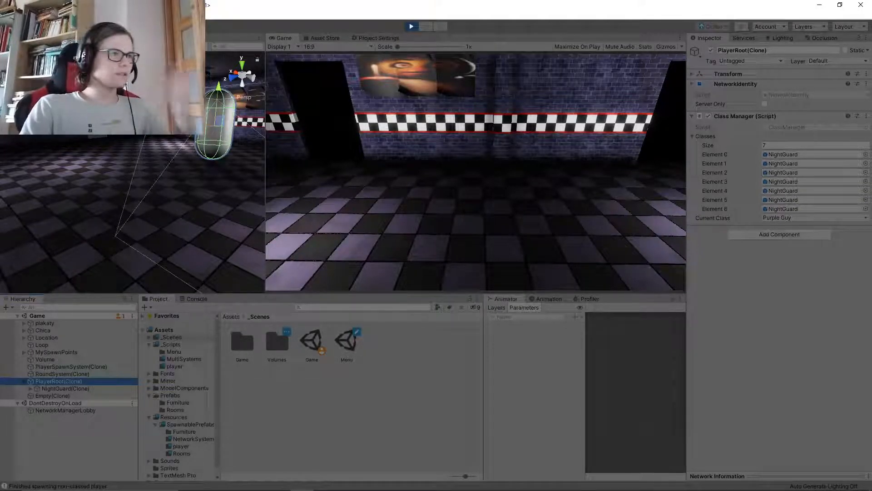
click(82, 441)
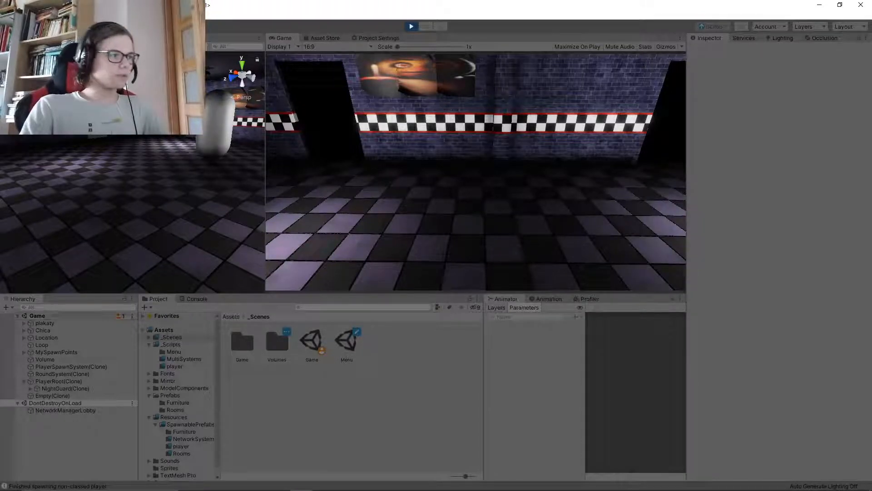
click(66, 389)
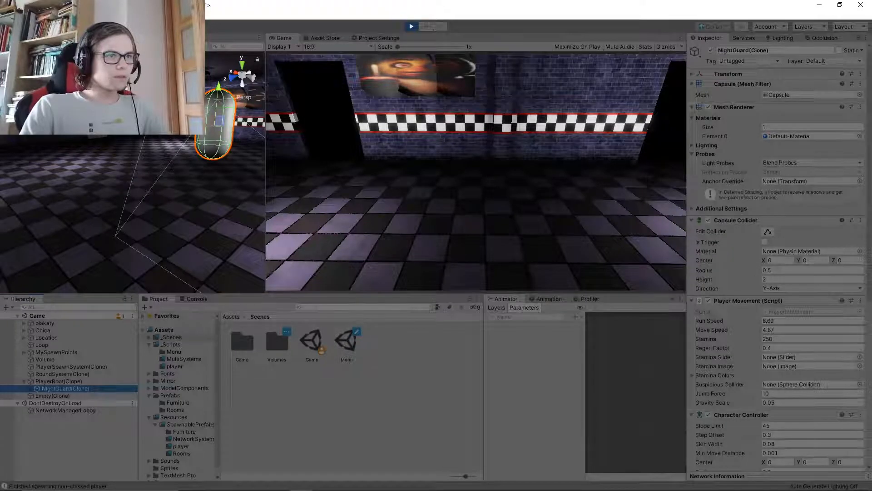
Look around in the running game and recheck the Class Manager component on PlayerRoot(Clone)
click(476, 173)
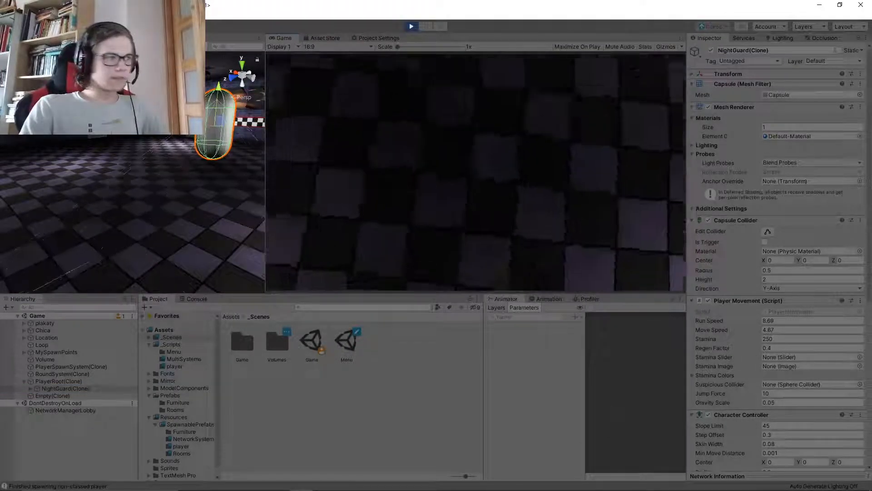
key(super)
click(534, 382)
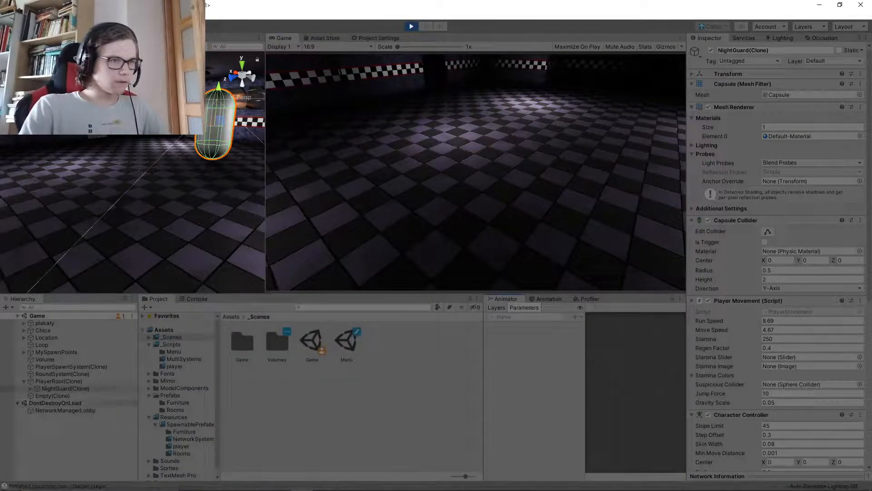
click(59, 381)
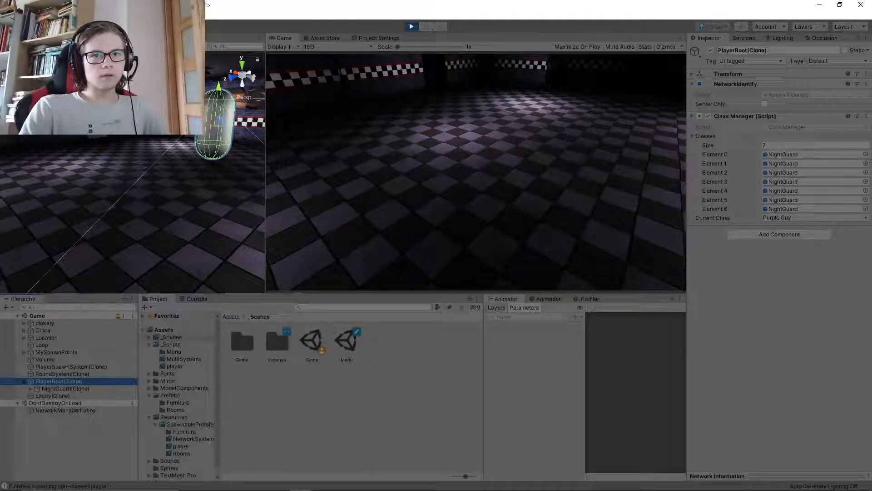
Switch the player's class to Nightguard in the running game and test walking around the room
click(476, 173)
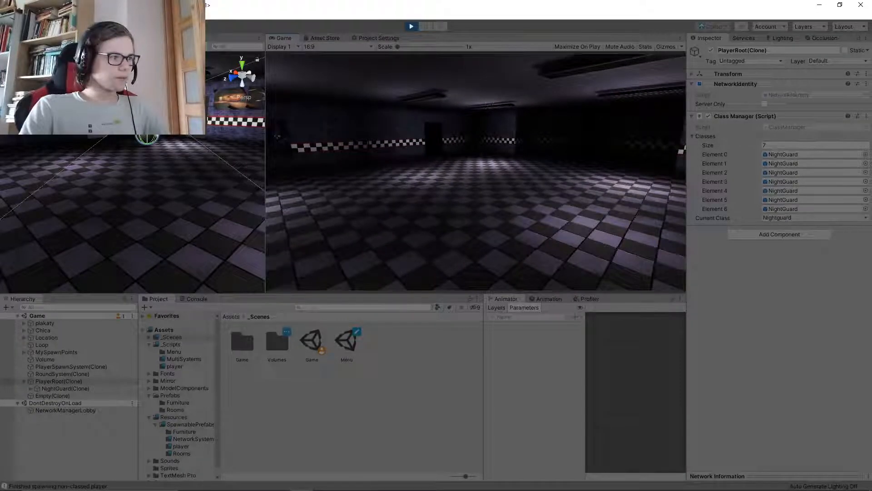
key(w)
key(w)
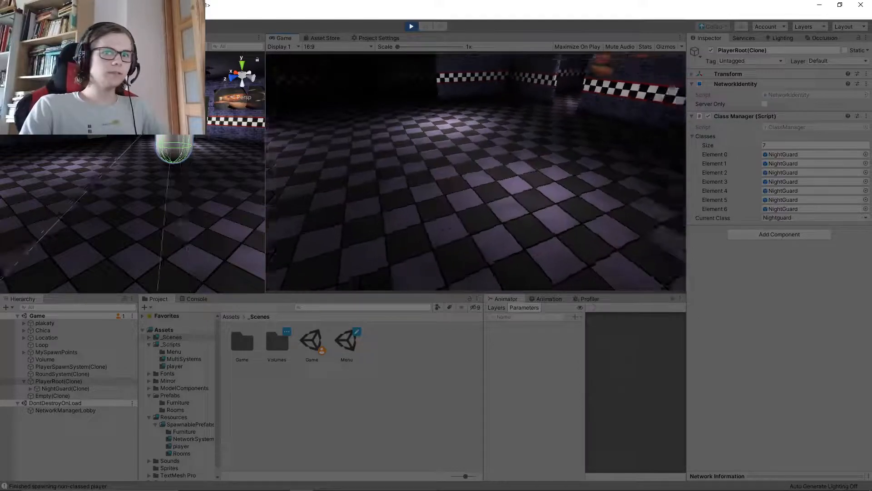
key(super)
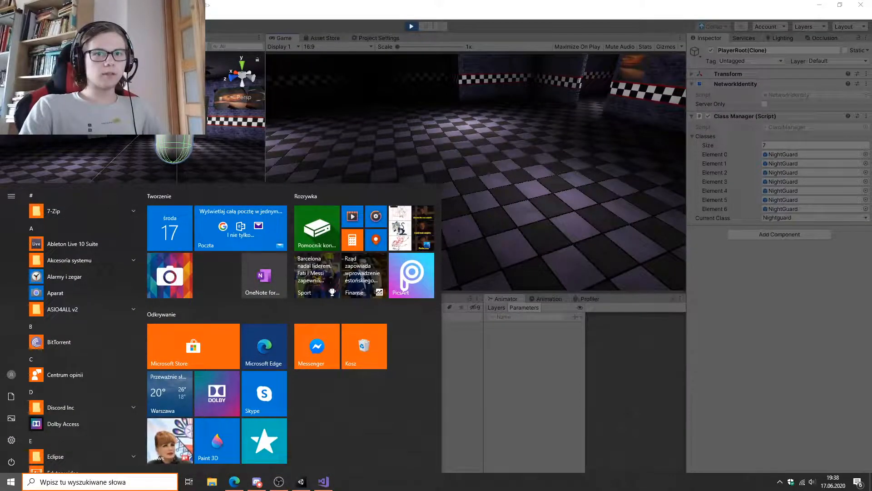
key(Escape)
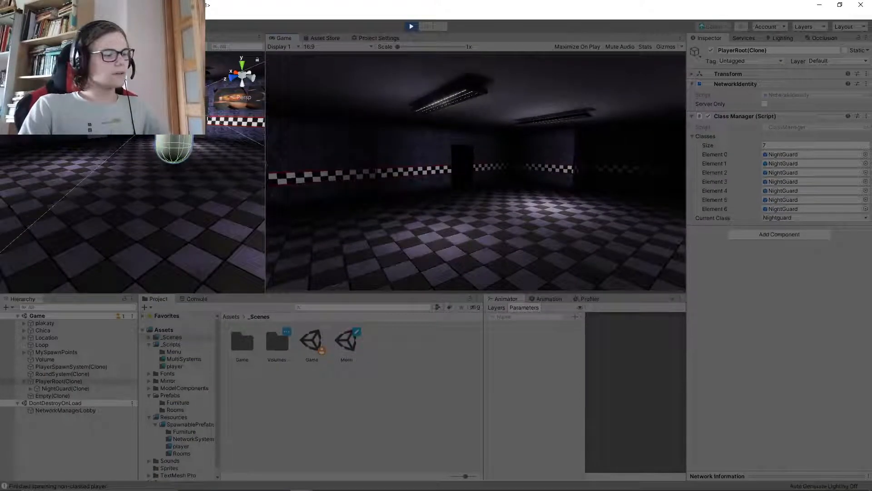
Switch the player's class to Freddy in the running game and test walking around the large room
key(w)
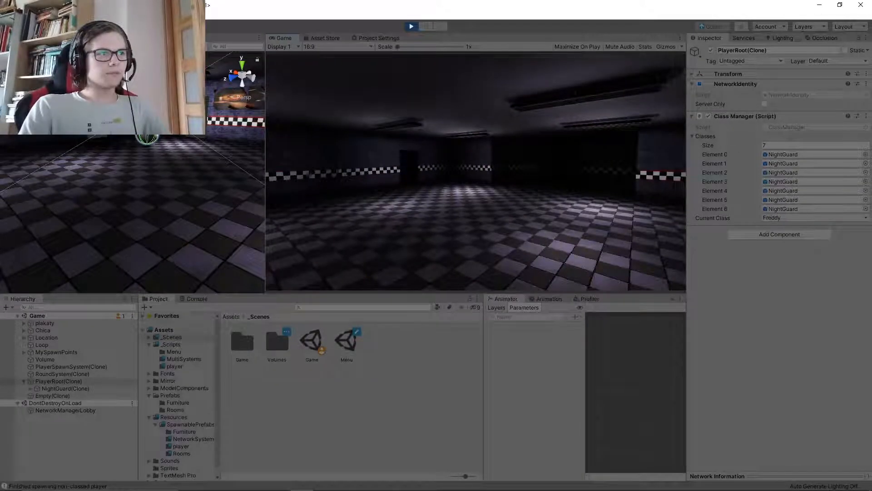
key(w)
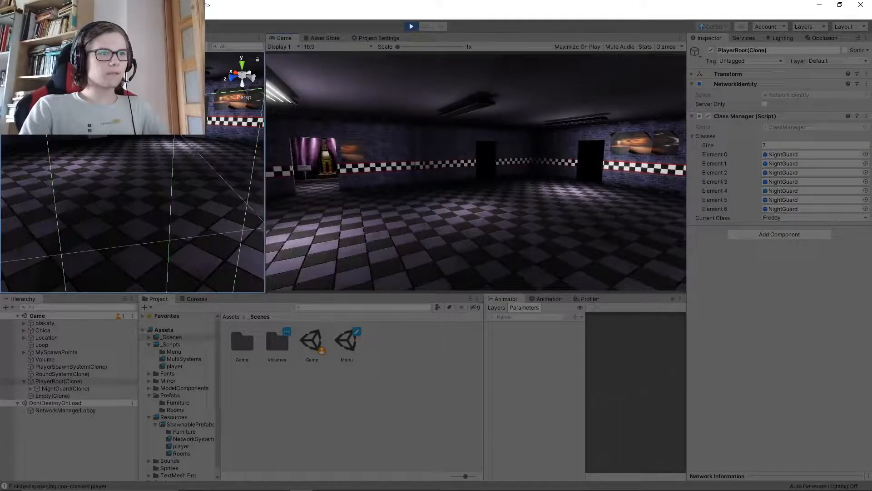
key(w)
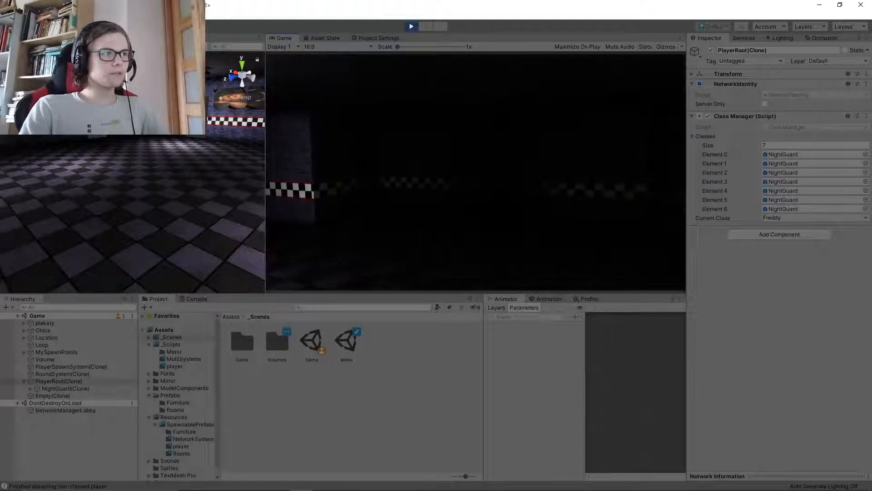
key(w)
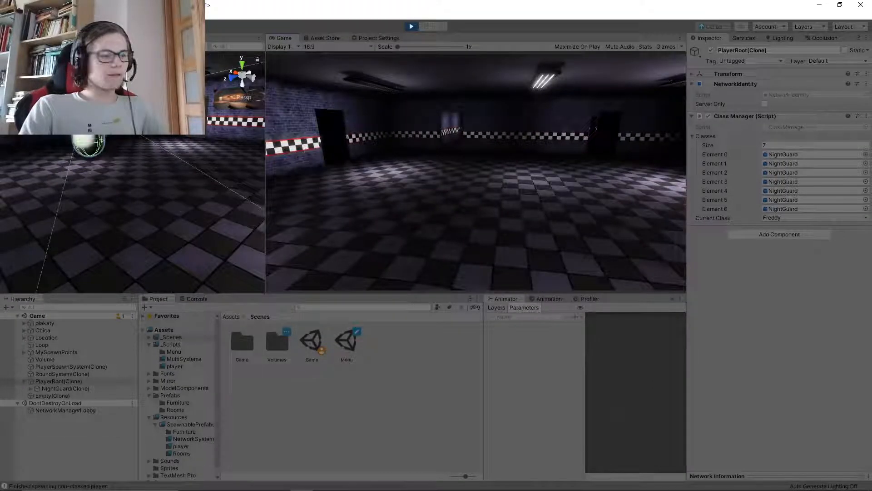
key(w)
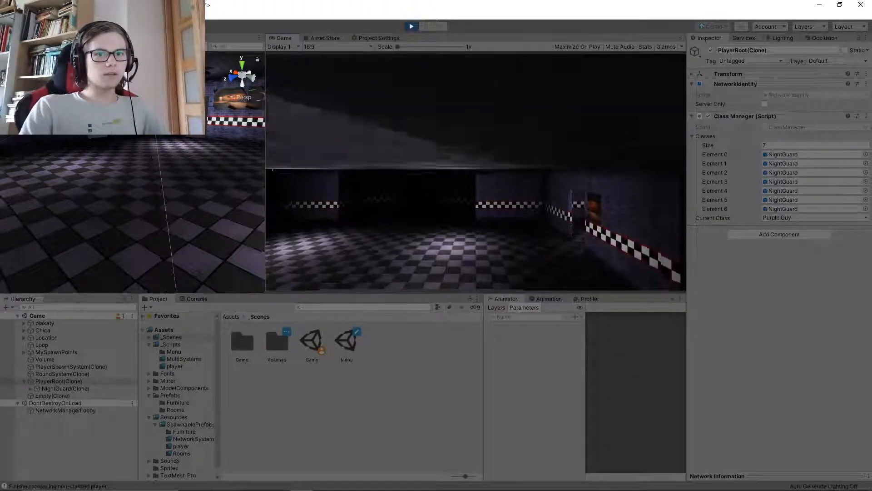
Cycle the player's class through Purple Guy and Nightguard back to Freddy while testing the jump on the spot
key(space)
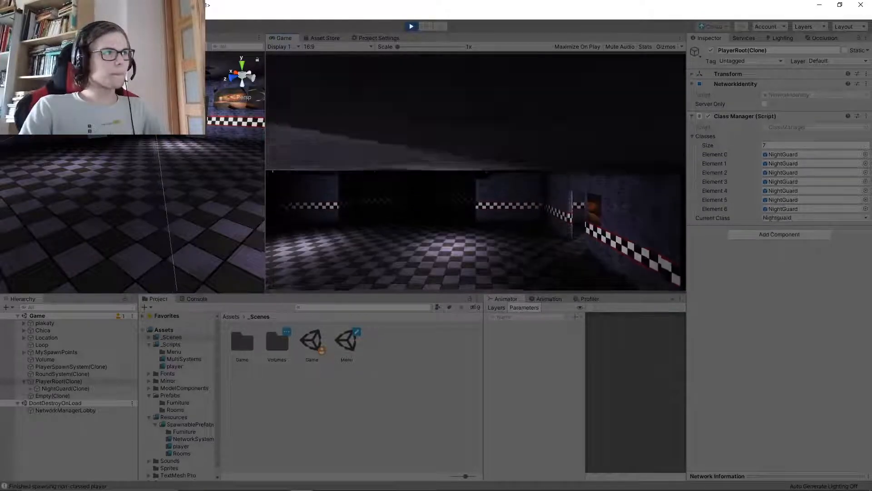
key(space)
key(space)
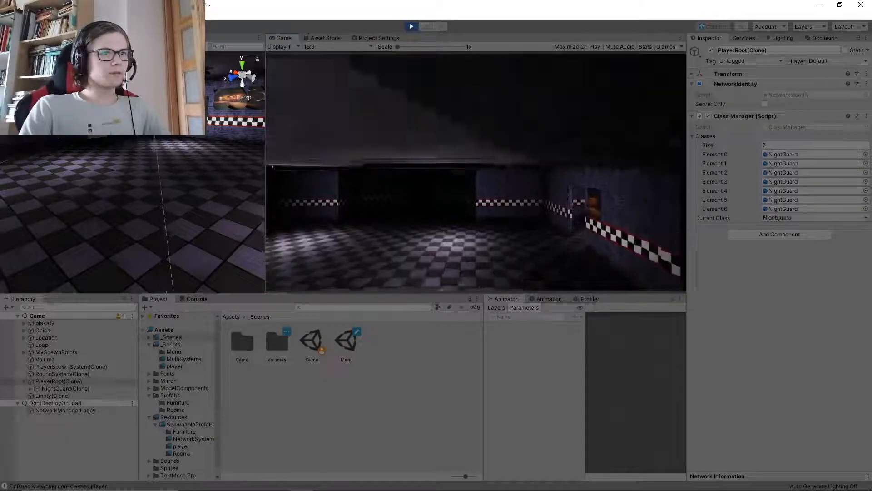
key(space)
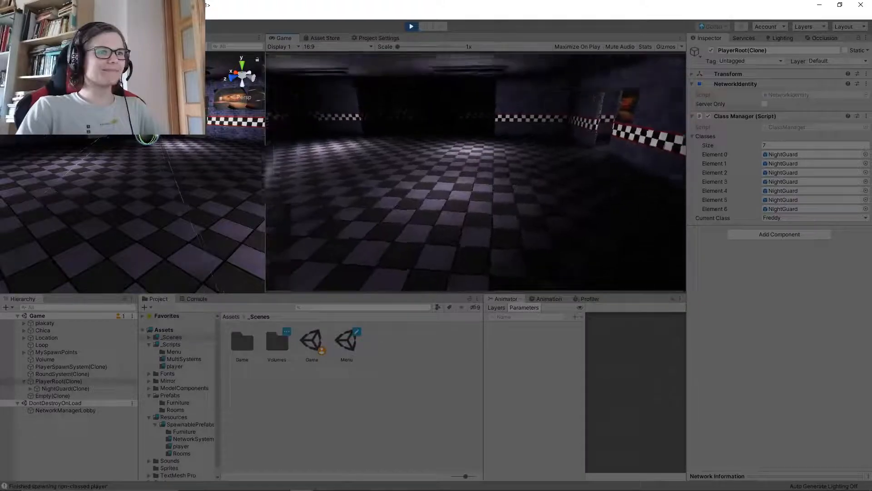
Walk to the purple curtain stage and look at the Chica figure between the curtains from several angles
key(w)
key(w)
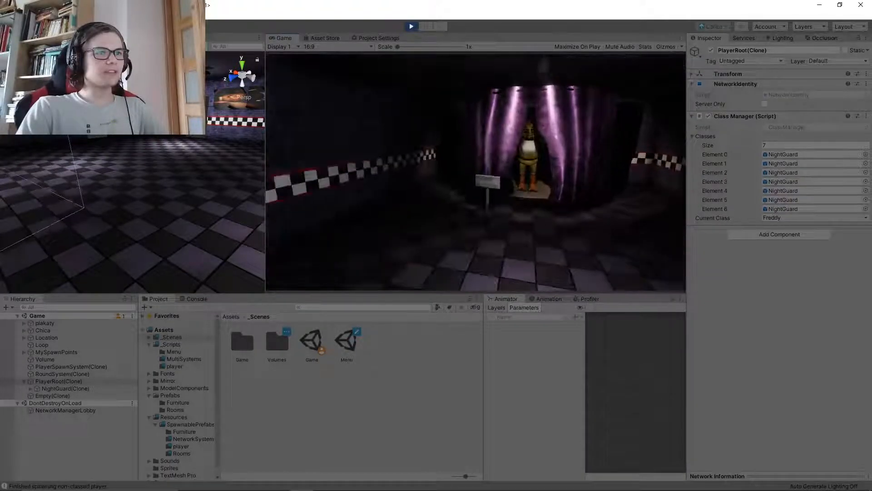
key(w)
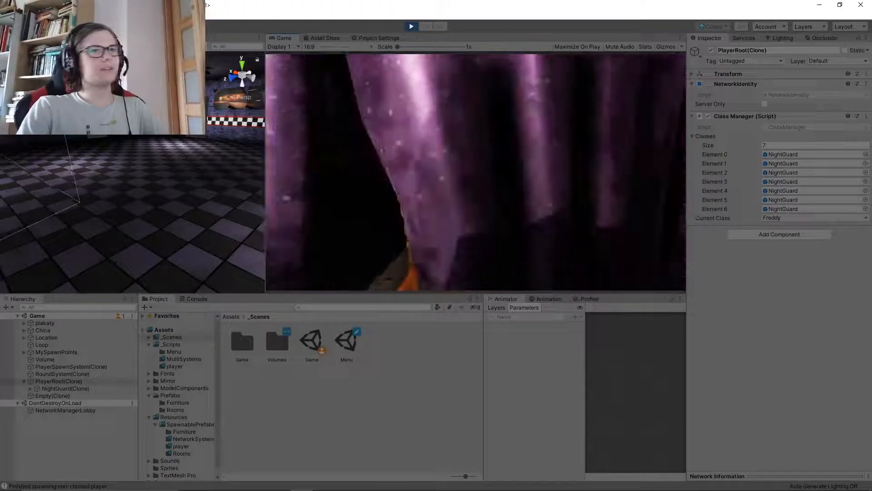
key(a)
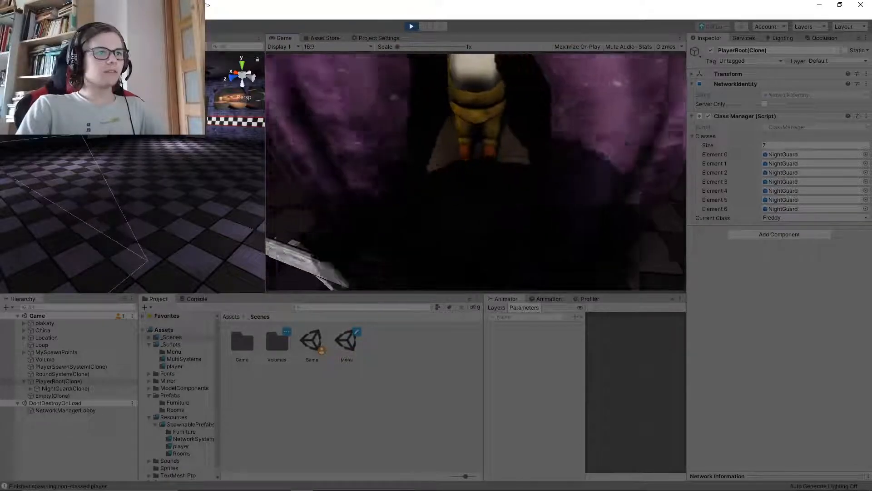
key(d)
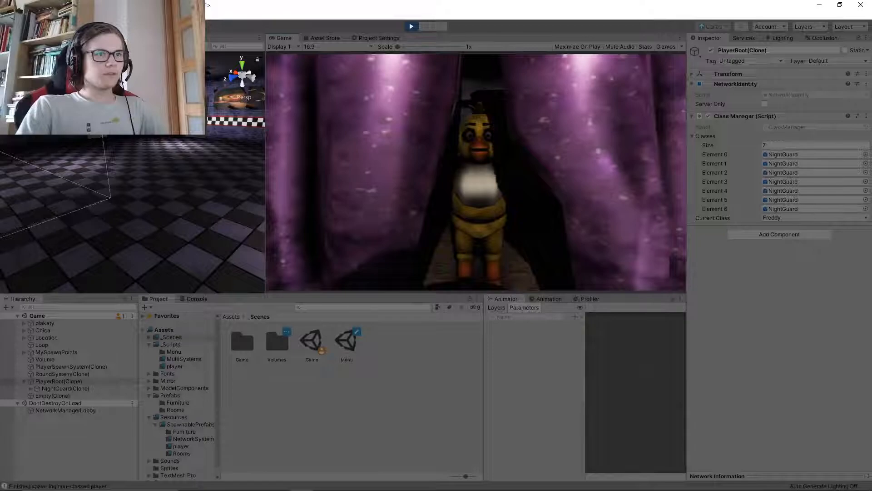
key(d)
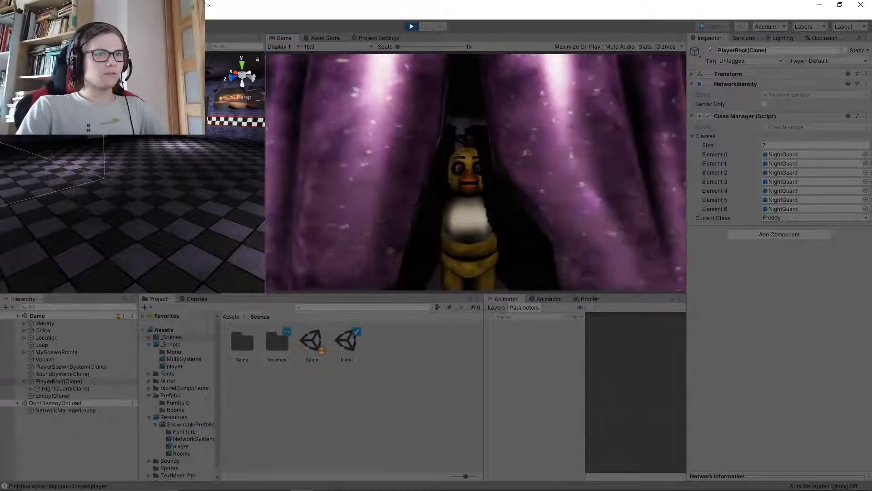
Leave the stage through the brick doorway and cross the large hall to the poster beside the doorway
key(w)
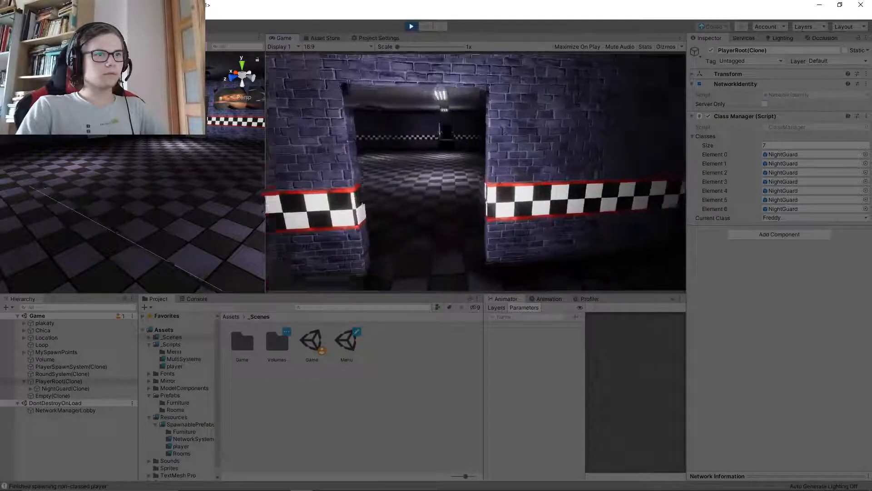
key(w)
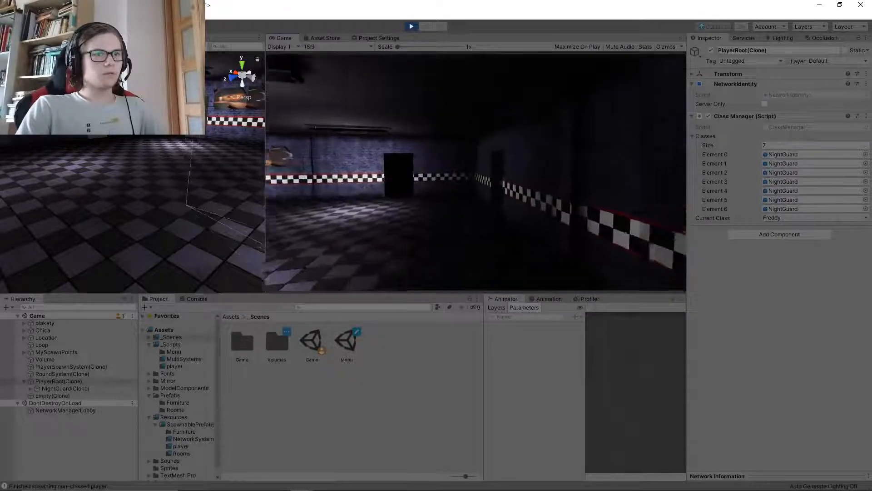
key(w)
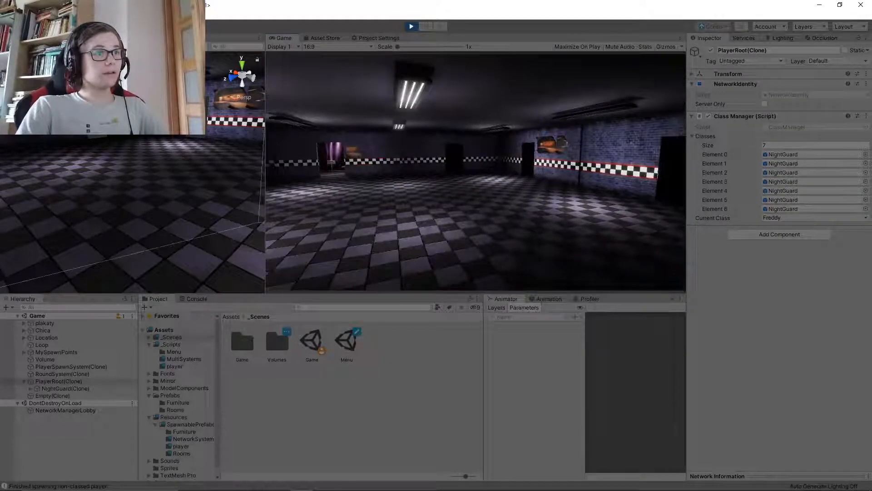
key(w)
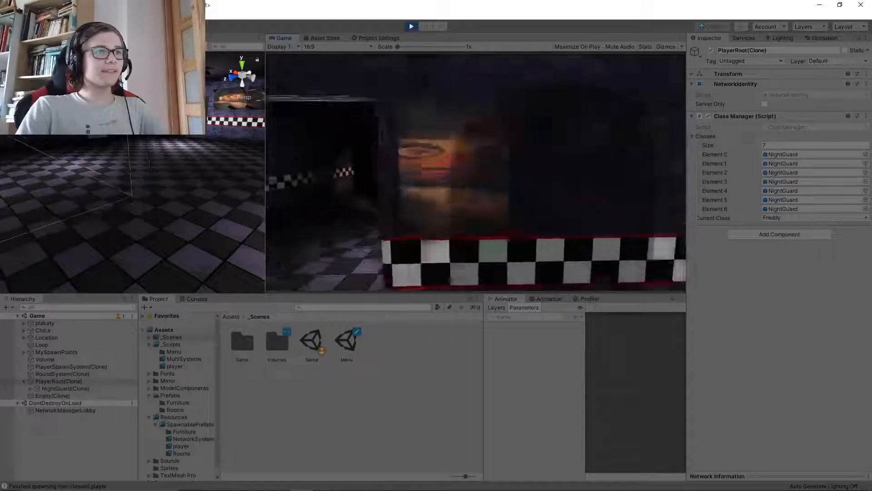
key(w)
Test stepping forward and backward near the hall's walls and poster to check the player's movement and collisions
key(s)
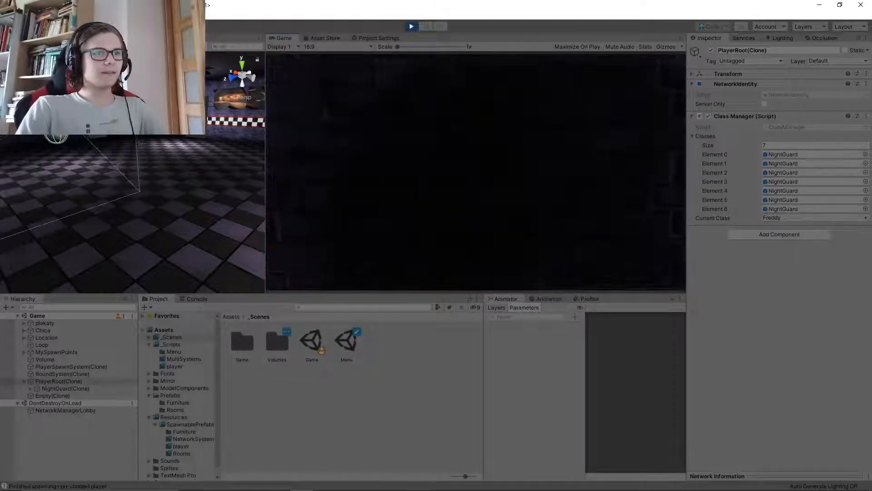
key(w)
key(s)
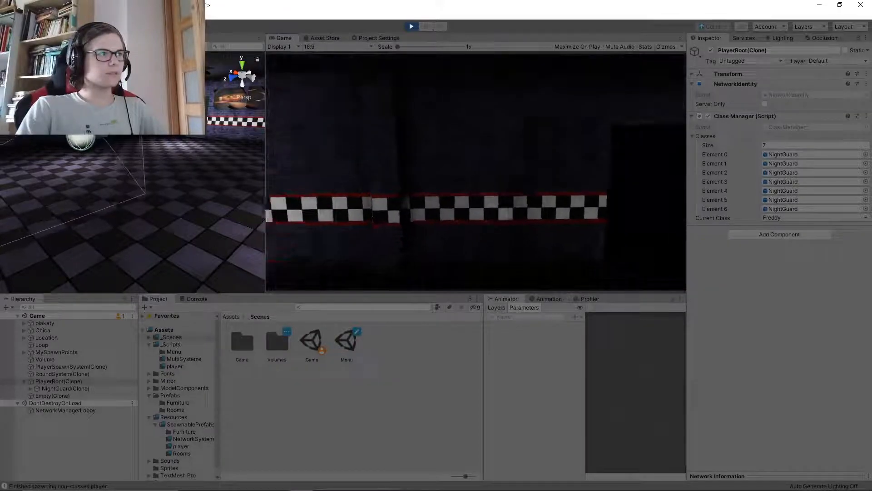
key(w)
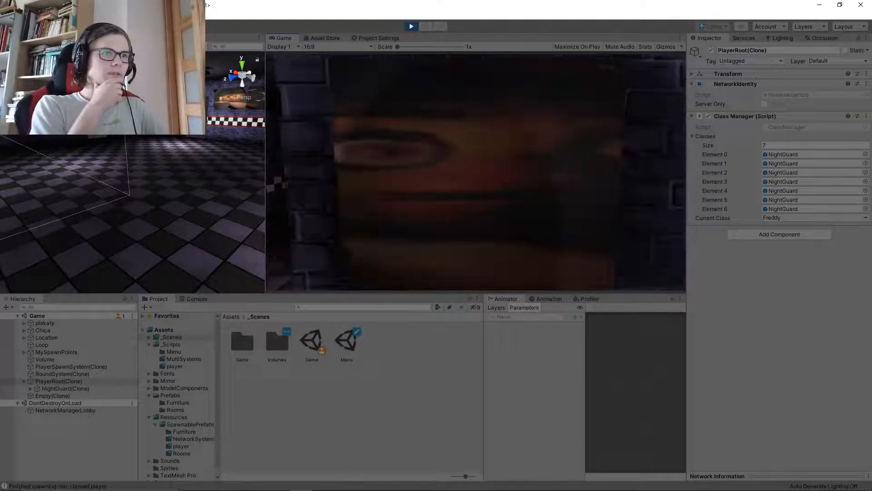
key(s)
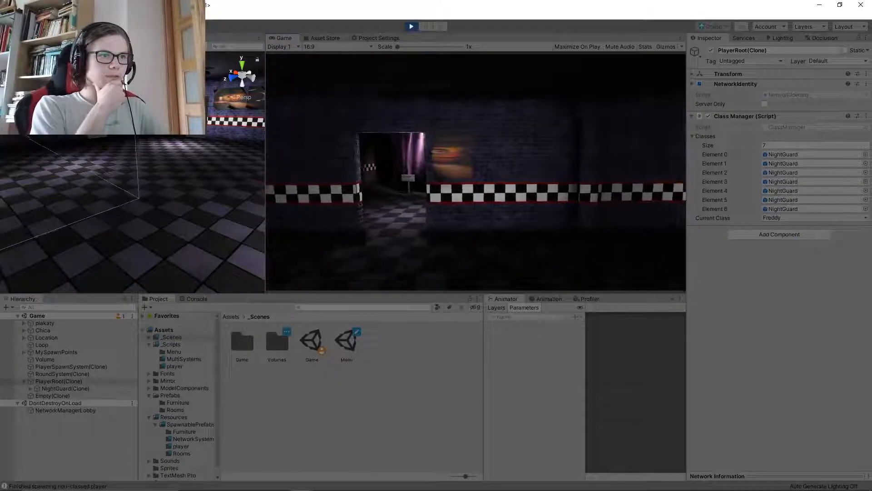
key(w)
key(s)
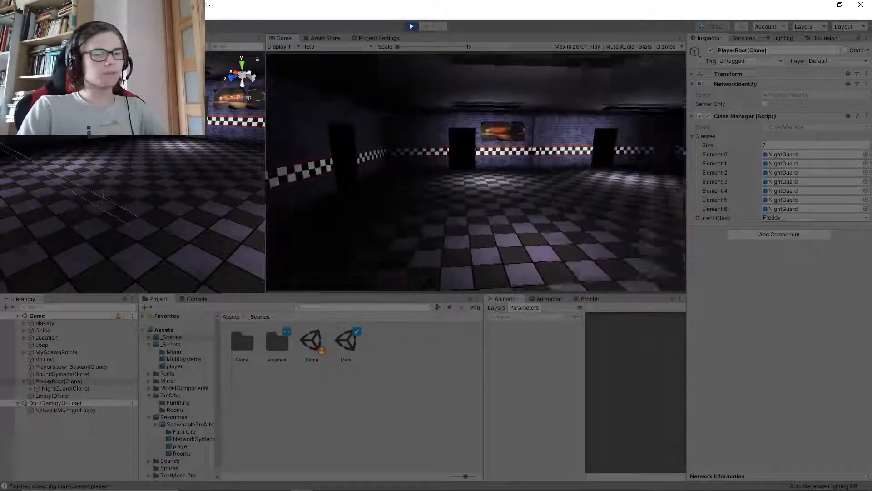
key(w)
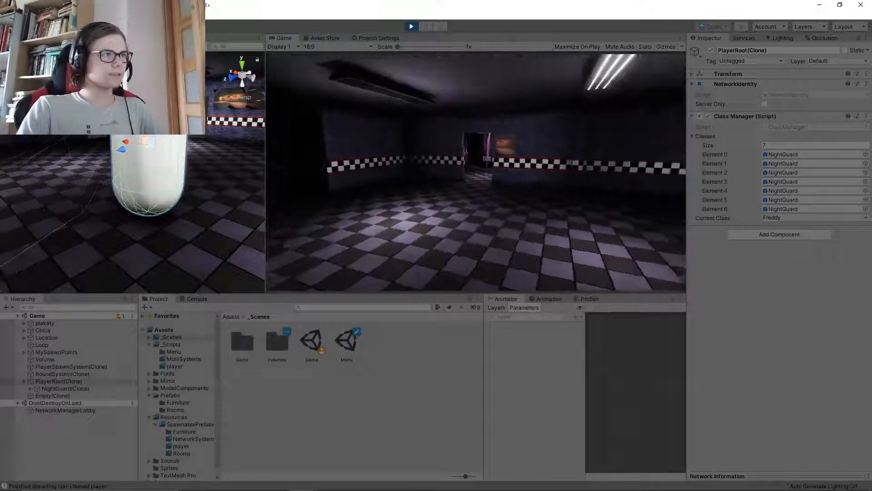
Stop play mode and open the NetworkSystems folder under Resources/SpawnablePrefabs
key(super)
click(411, 27)
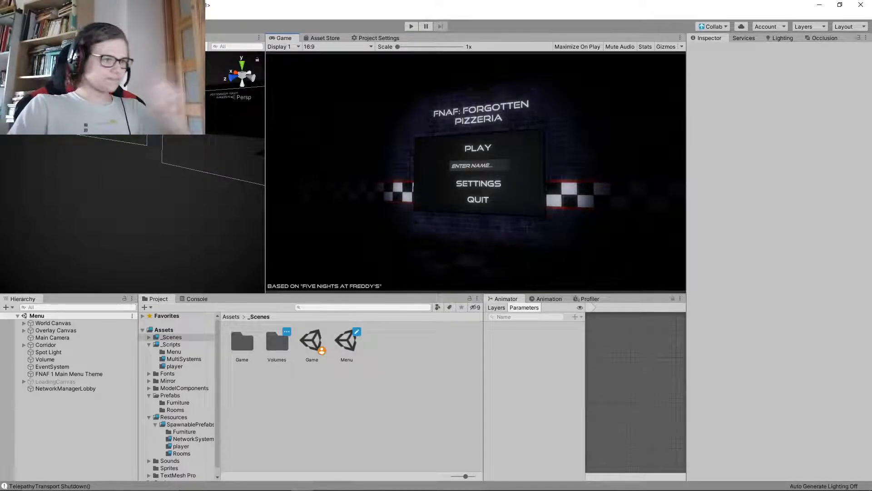
click(193, 439)
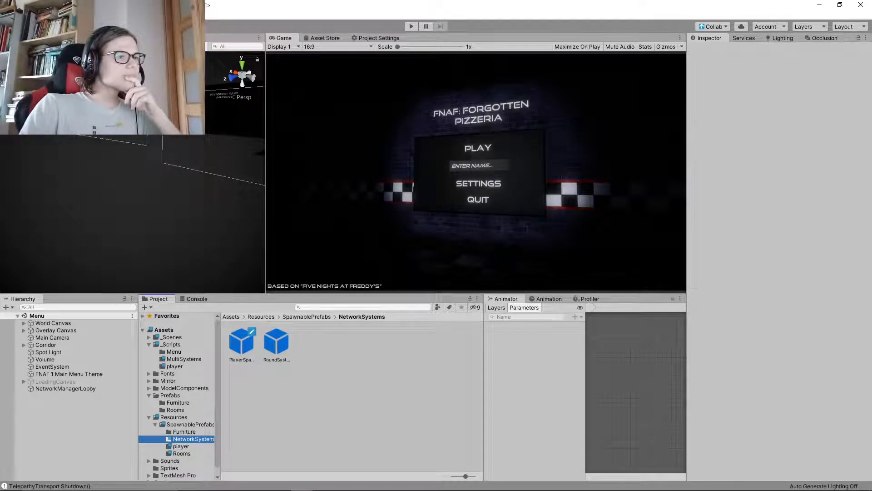
Frame the main menu board from the front in the Scene view
right_drag(218, 191, 150, 158)
key(w)
key(w)
key(w)
key(s)
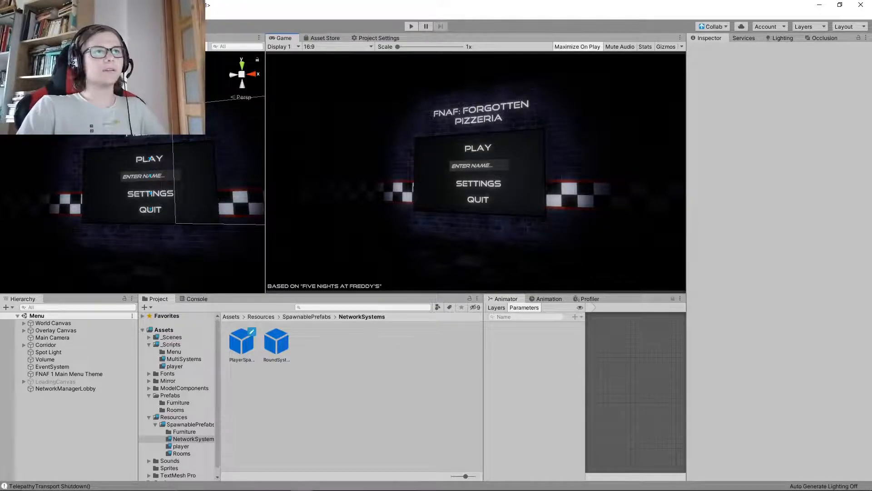
Run the game maximized with the rendering statistics shown, and create a server from the main menu
key(ctrl+p)
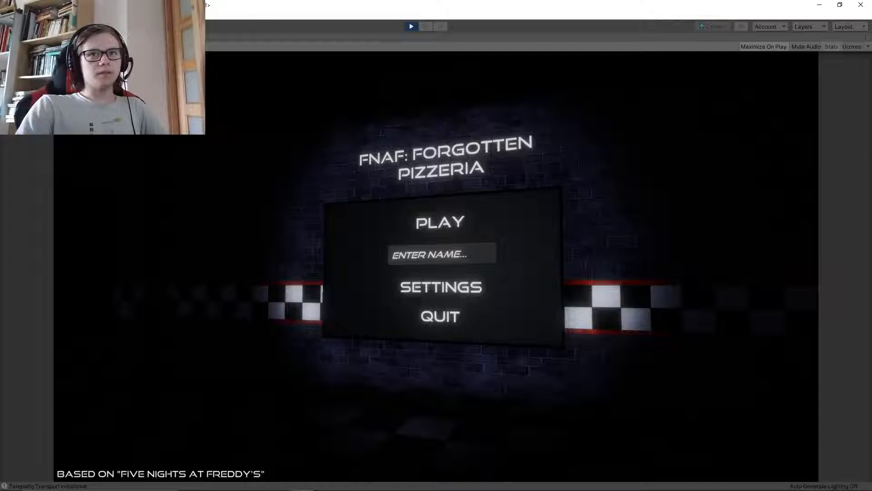
click(831, 47)
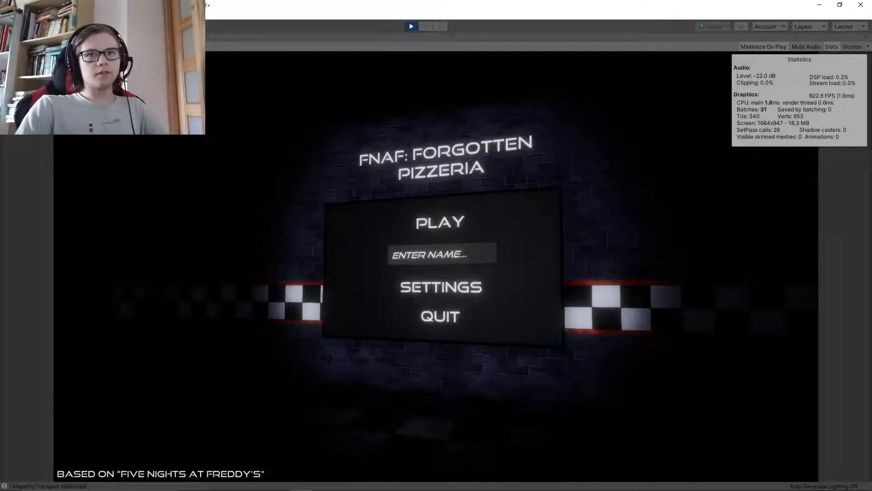
click(440, 222)
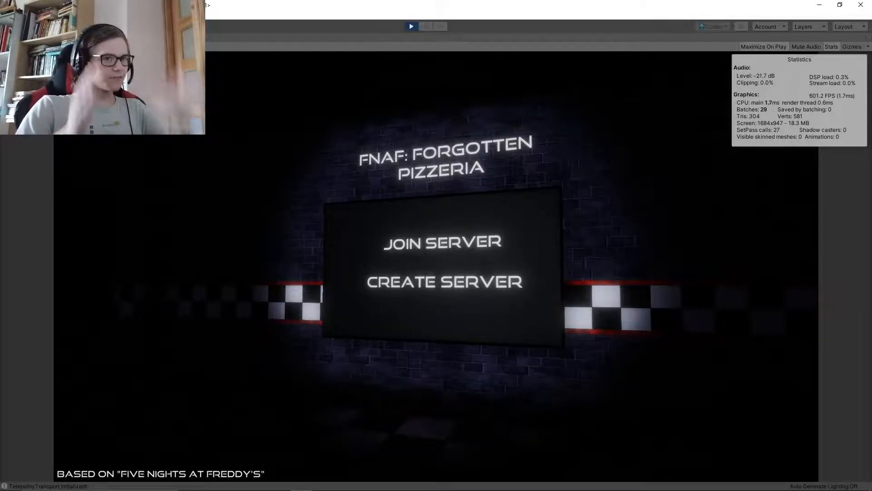
click(444, 282)
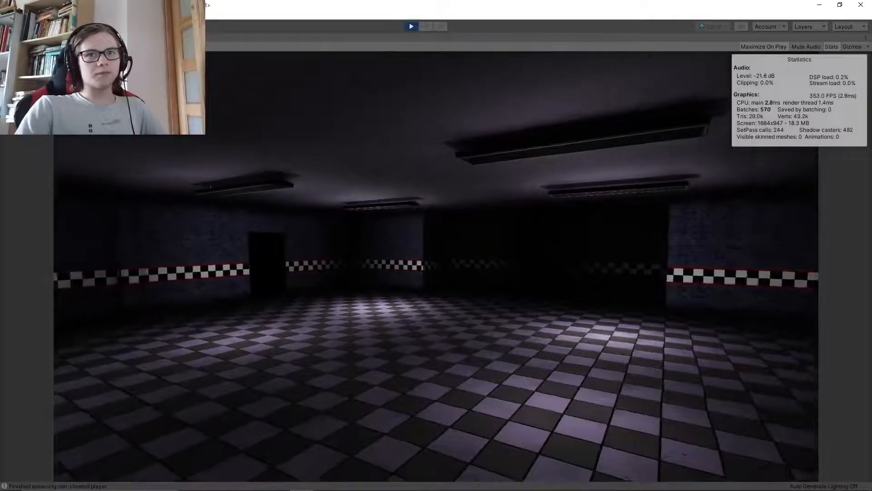
Walk through the pizzeria's rooms and corridors to check the performance statistics in different areas
key(w)
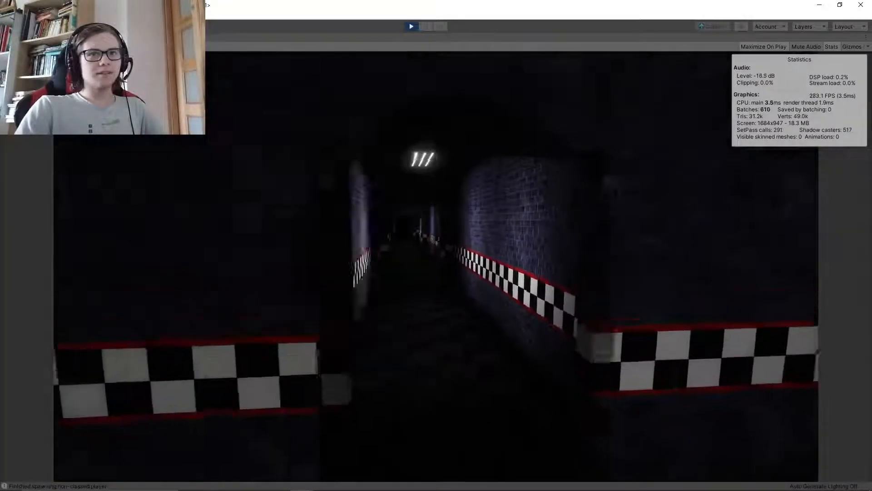
key(w)
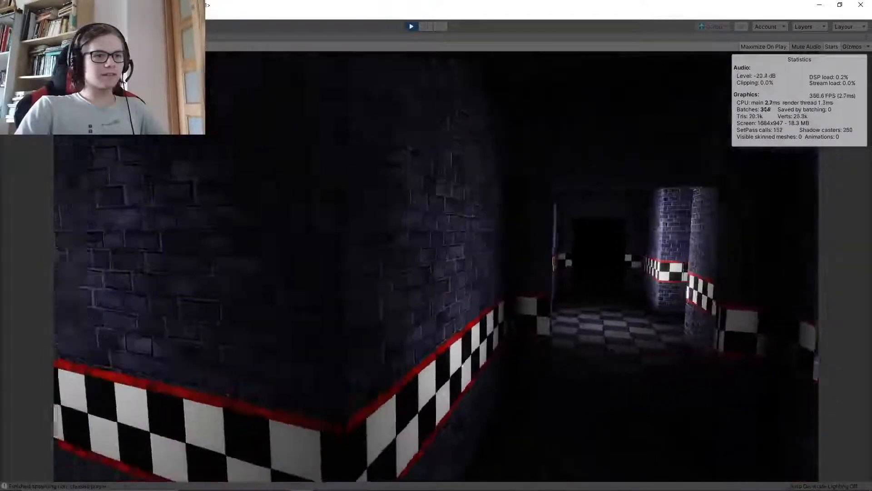
key(w)
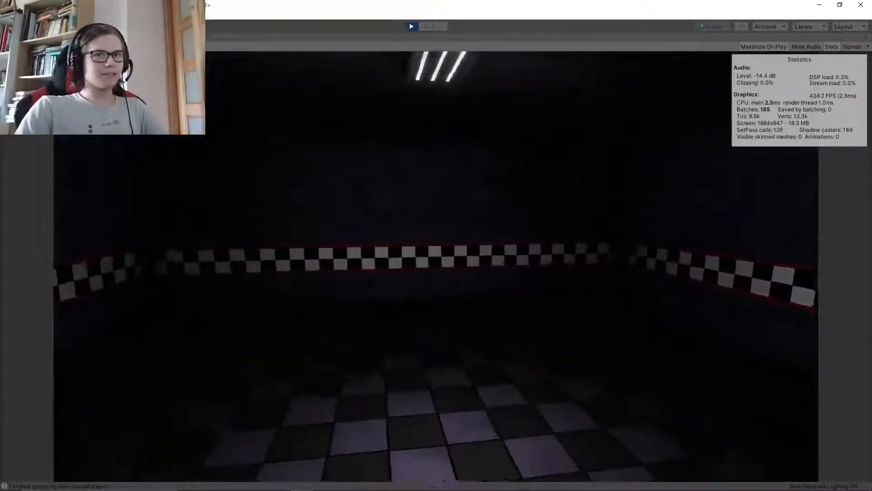
key(w)
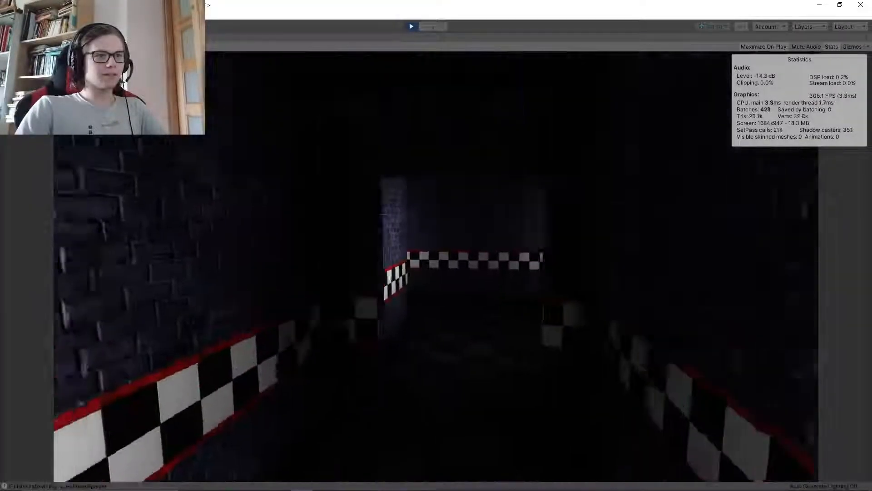
key(w)
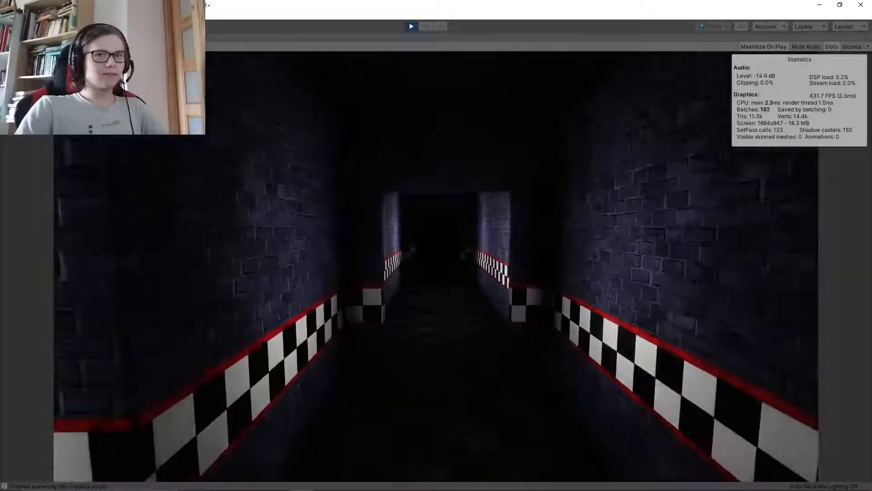
Walk through the dark brick corridors back towards the main hall, watching the rendering statistics while looking around
key(w)
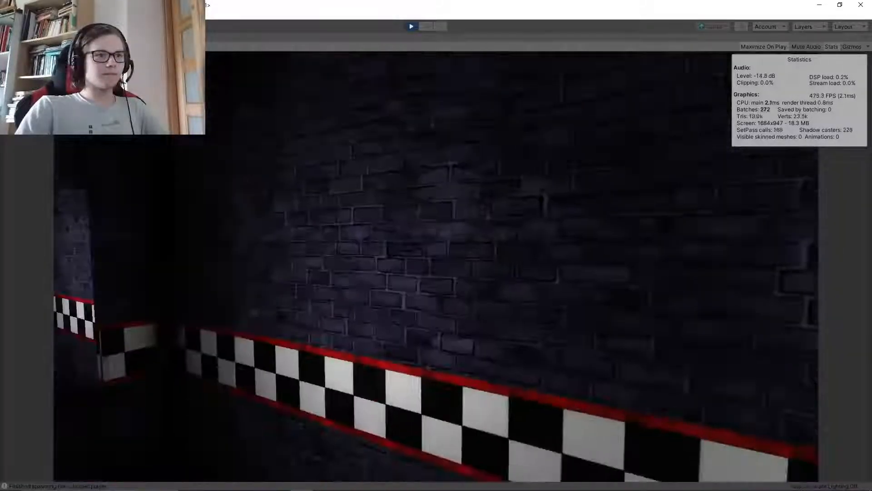
key(w)
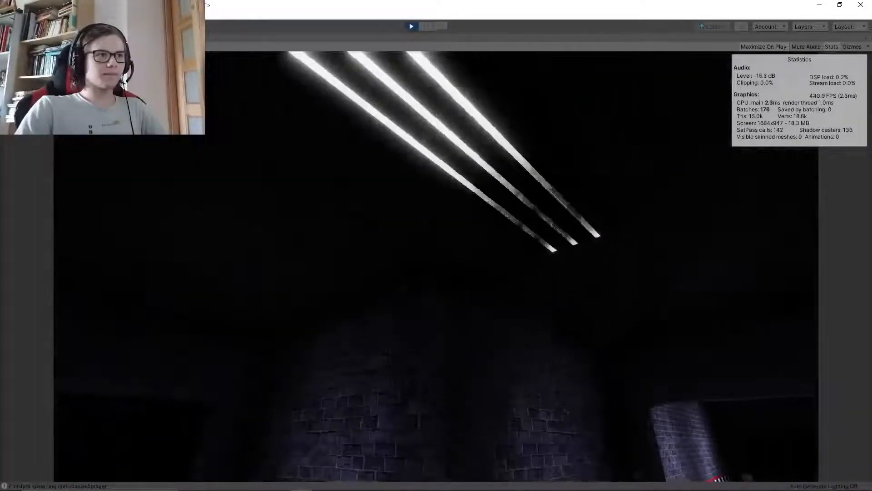
key(w)
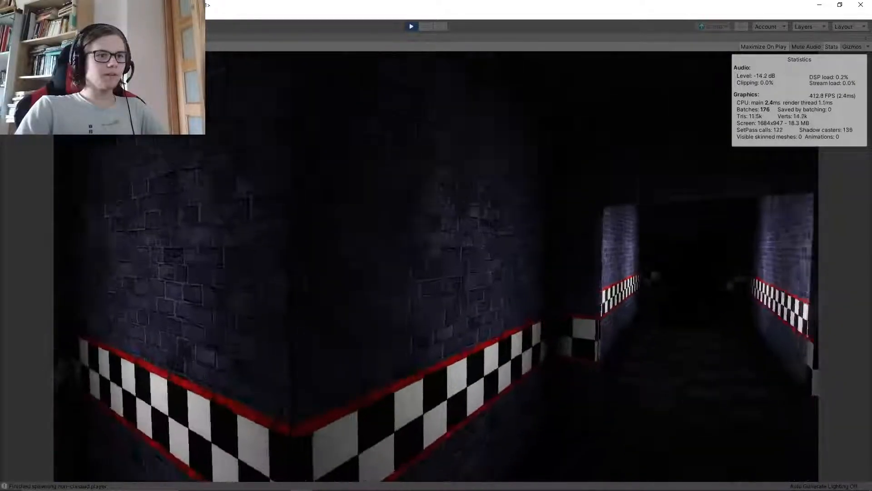
key(w)
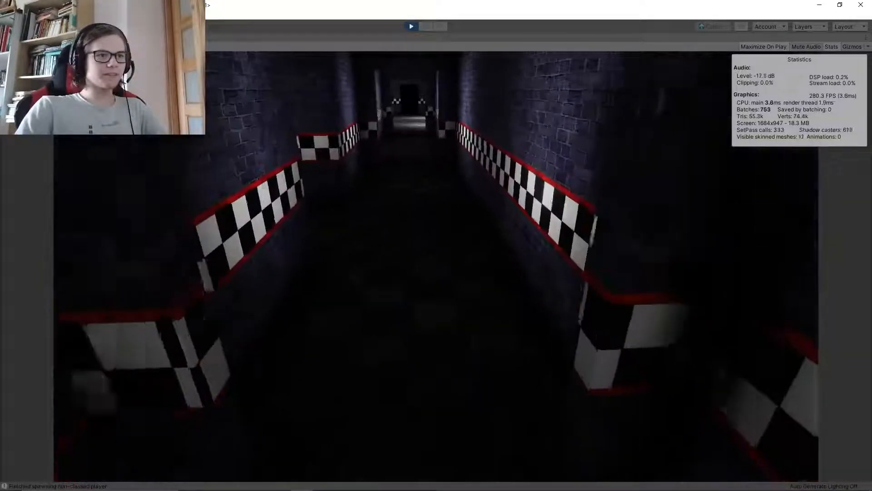
key(w)
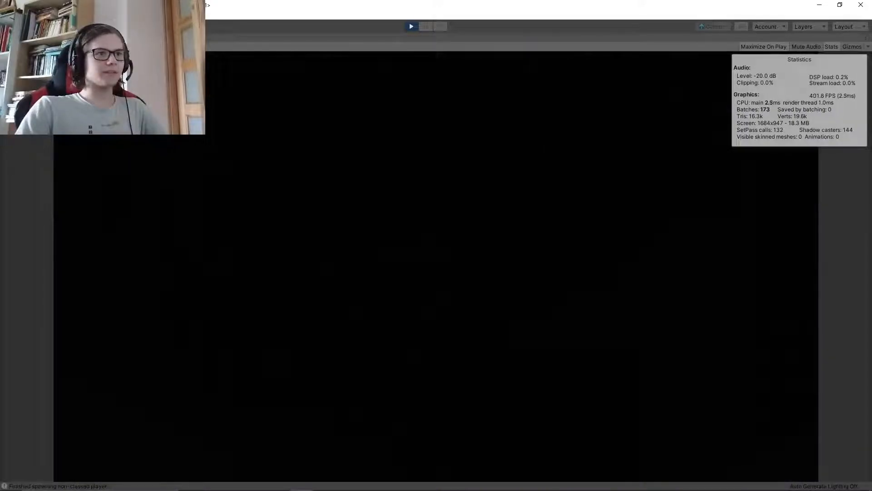
key(w)
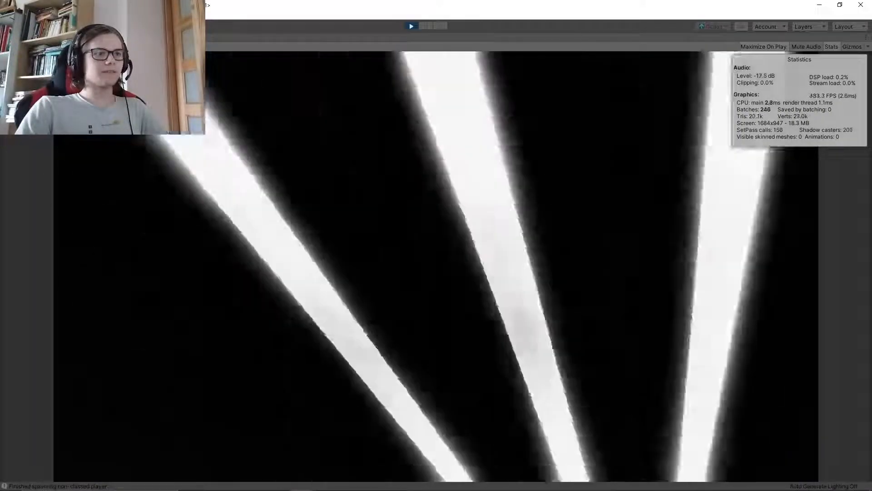
key(w)
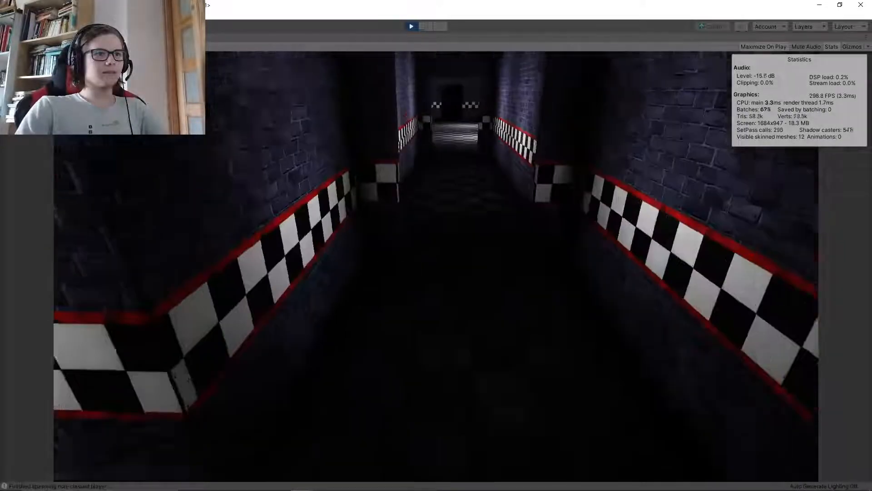
key(w)
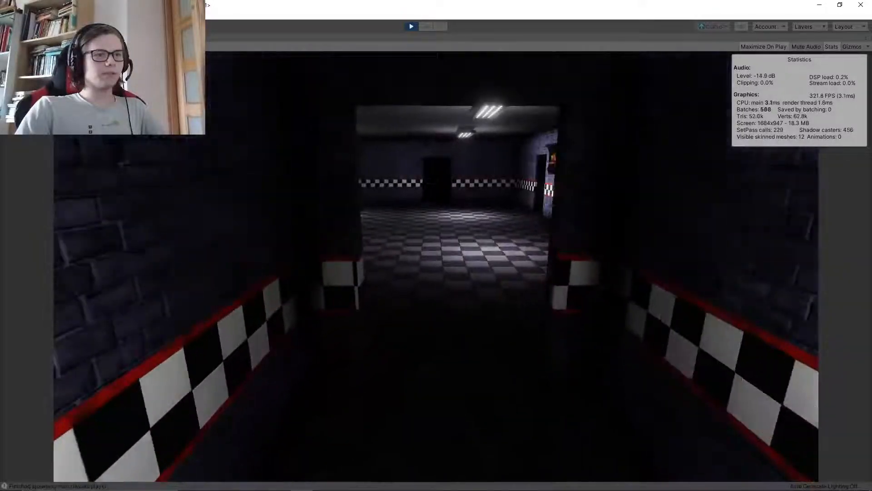
Walk around the large checkered-floor hall and view it from several directions to compare frame rate and batch figures
key(w)
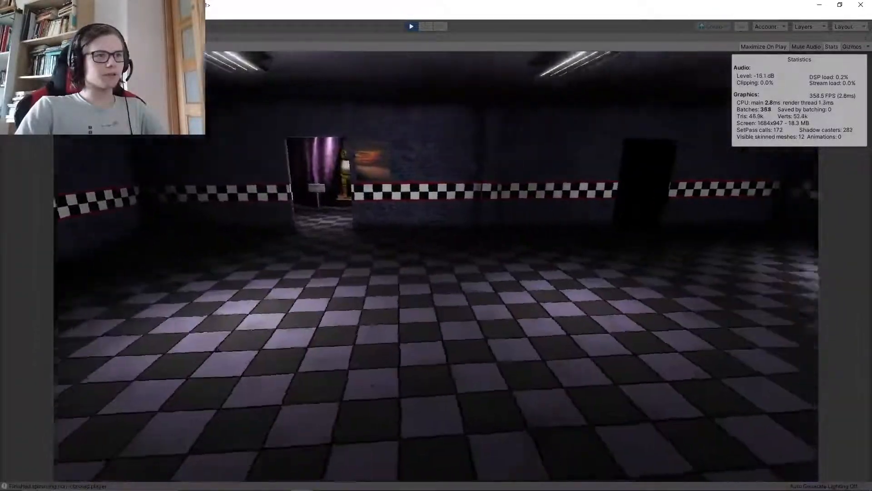
key(w)
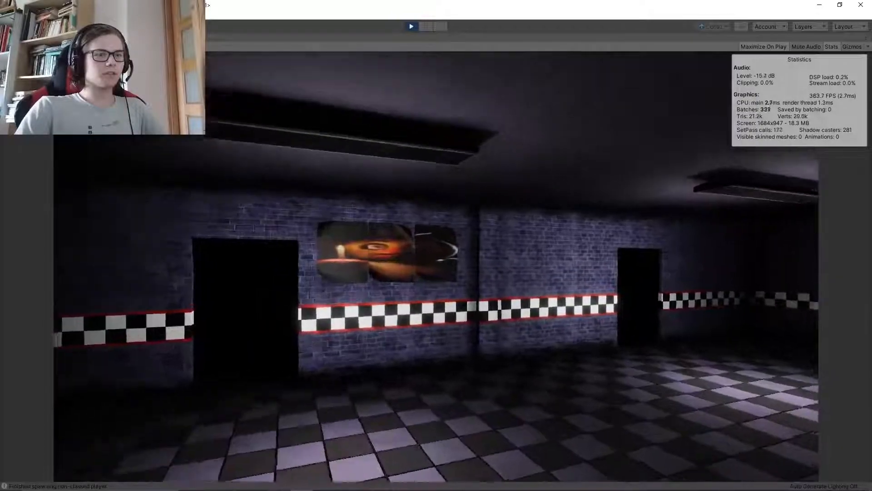
key(w)
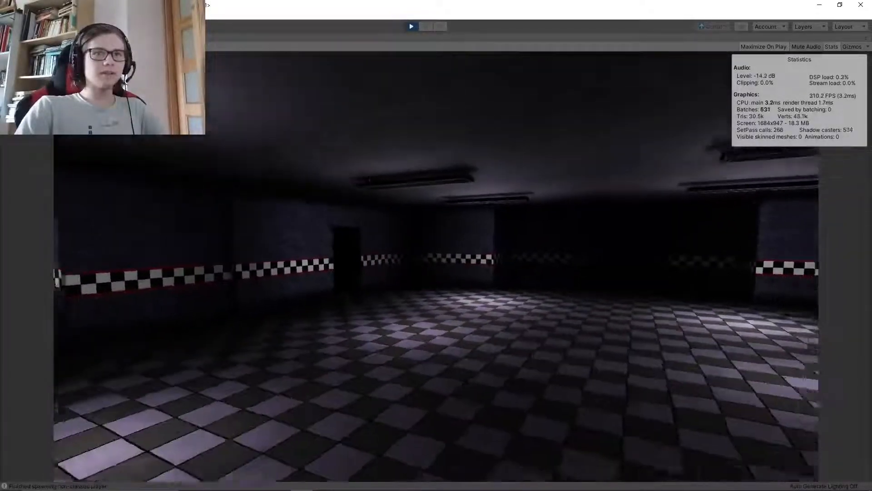
key(w)
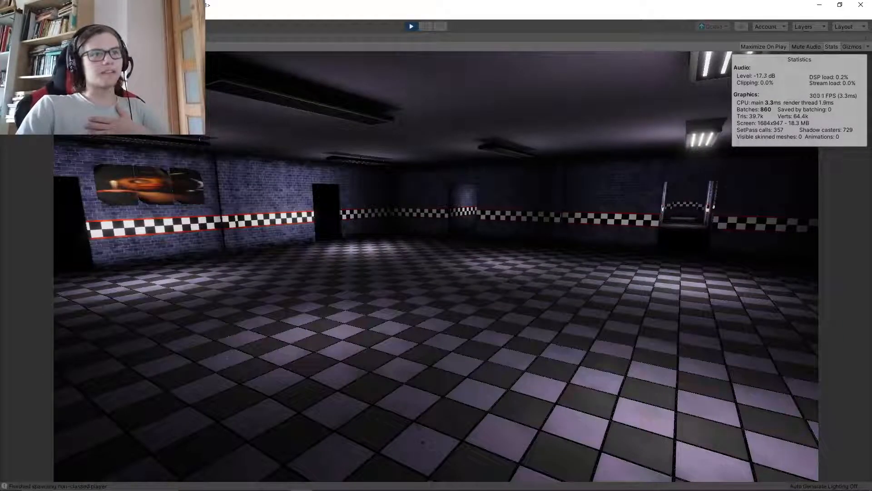
key(w)
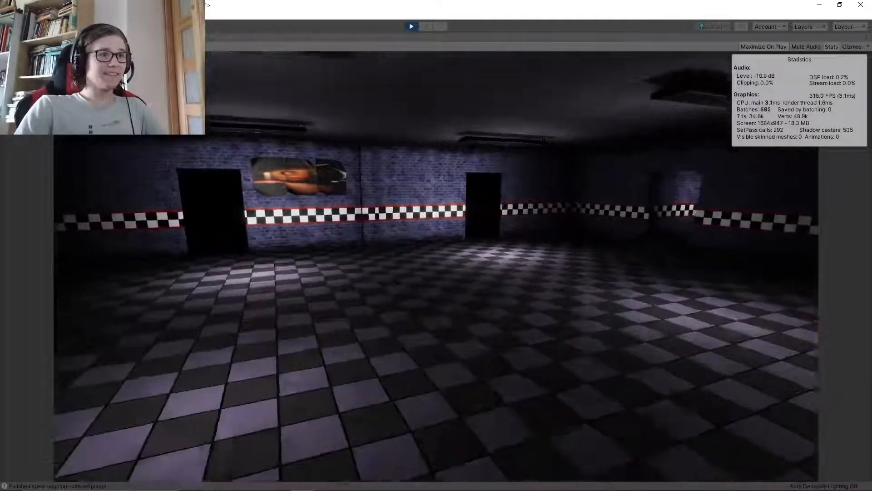
key(w)
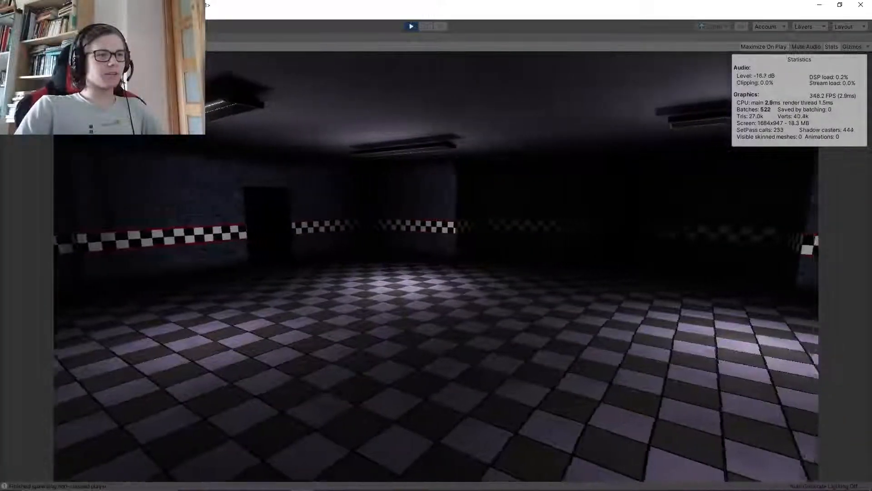
key(w)
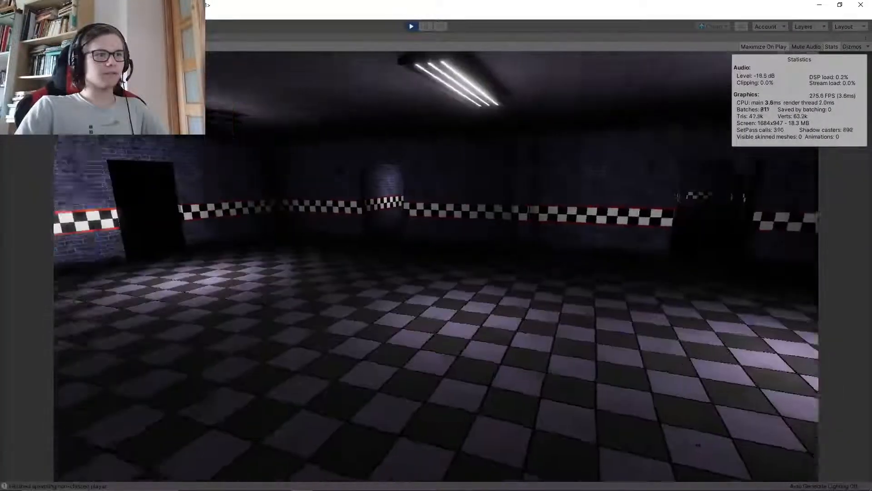
key(w)
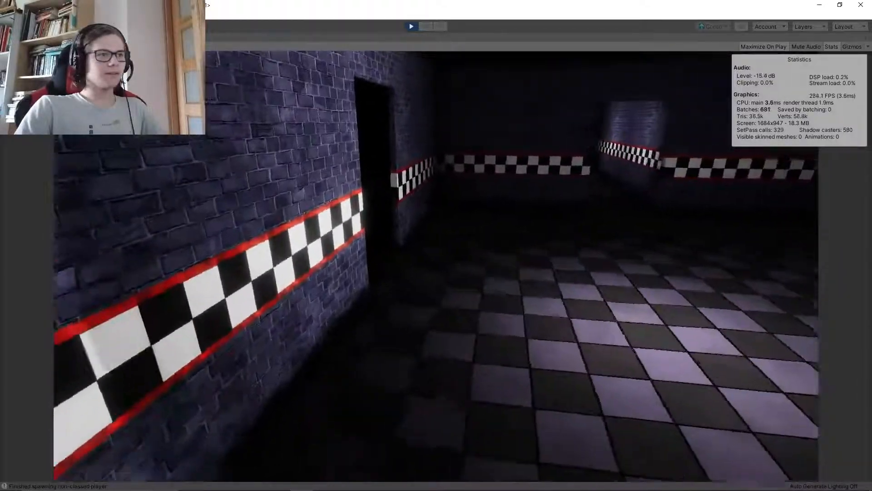
key(s)
key(w)
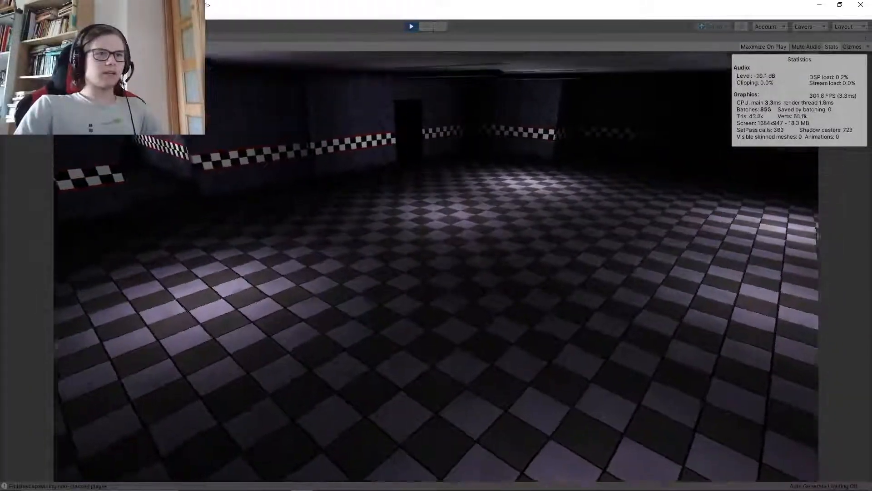
key(w)
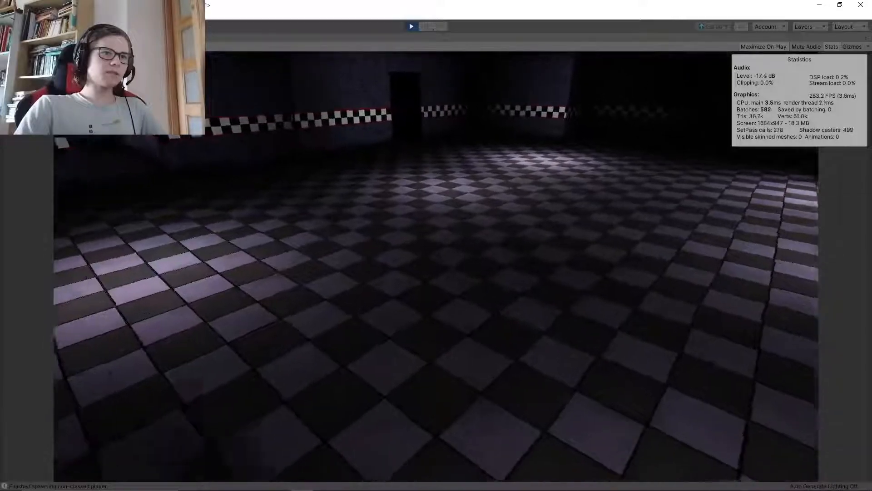
key(s)
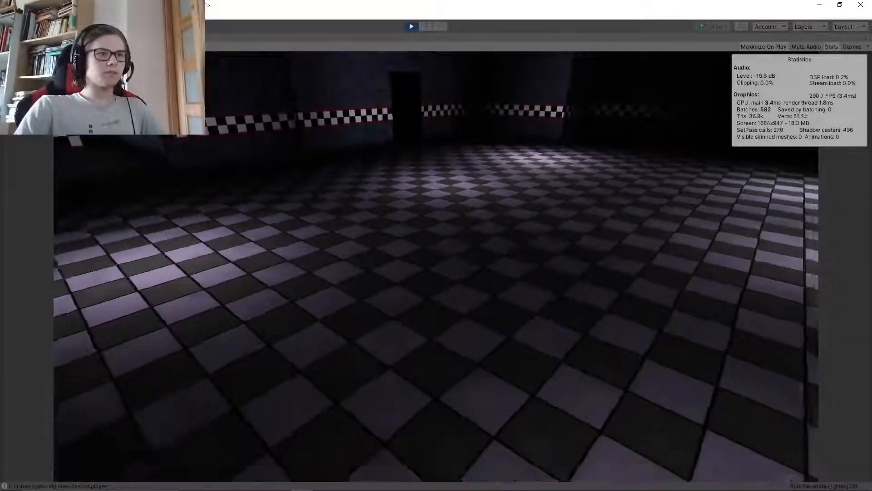
key(w)
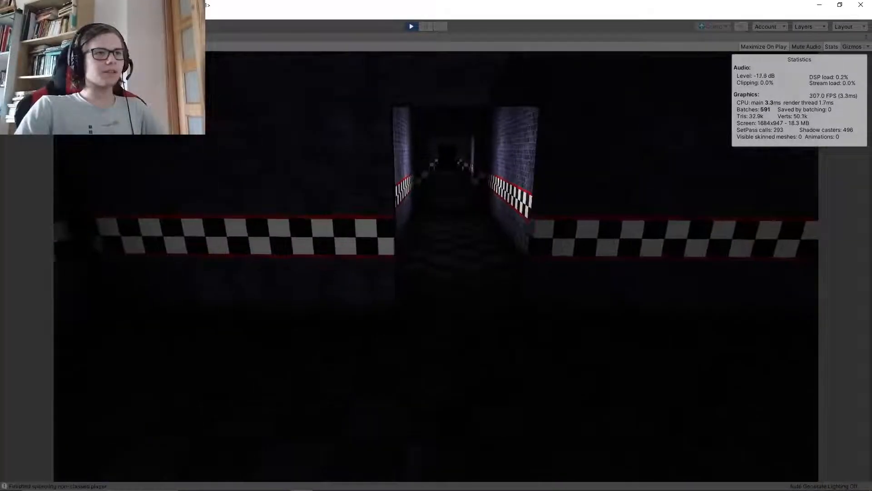
key(s)
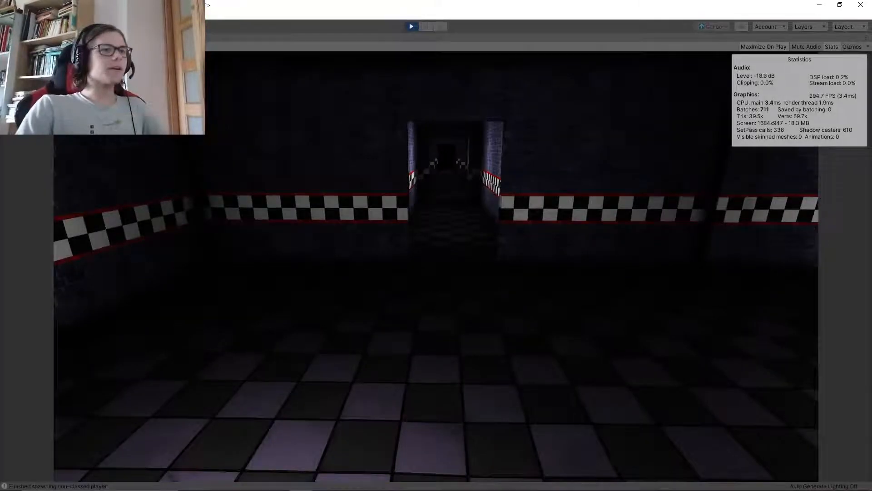
Stop play mode and hide the rendering statistics overlay in the Game view
key(super)
click(411, 26)
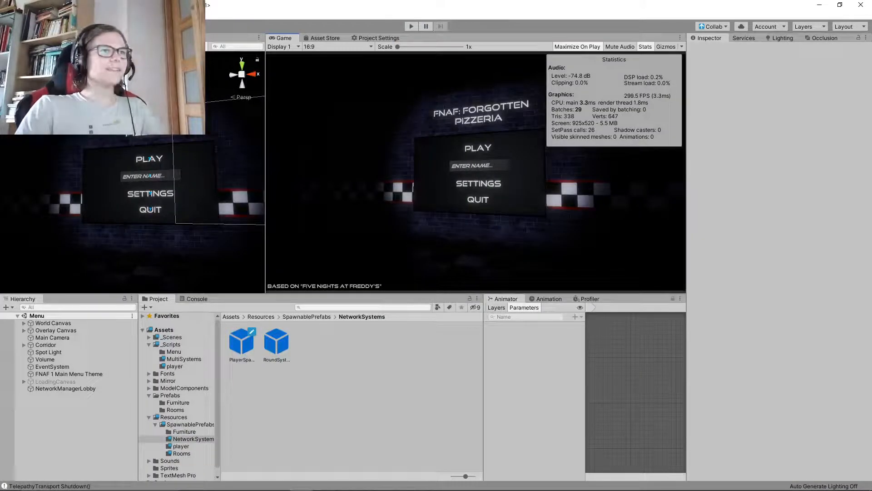
click(645, 47)
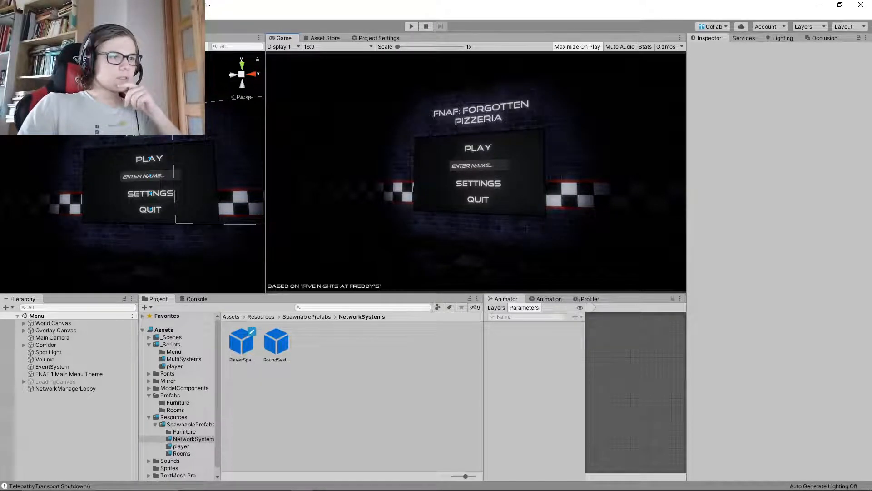
Open the RoundSystem prefab to inspect its components, and return to the Menu scene
double_click(277, 341)
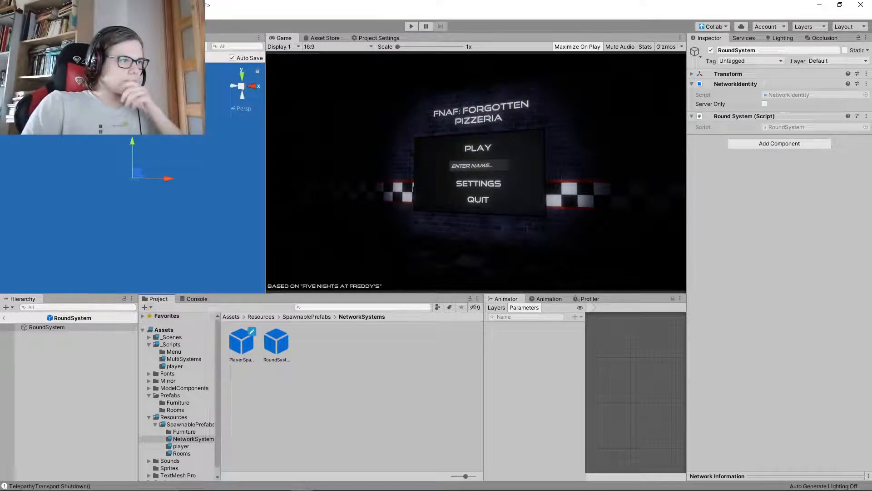
click(4, 318)
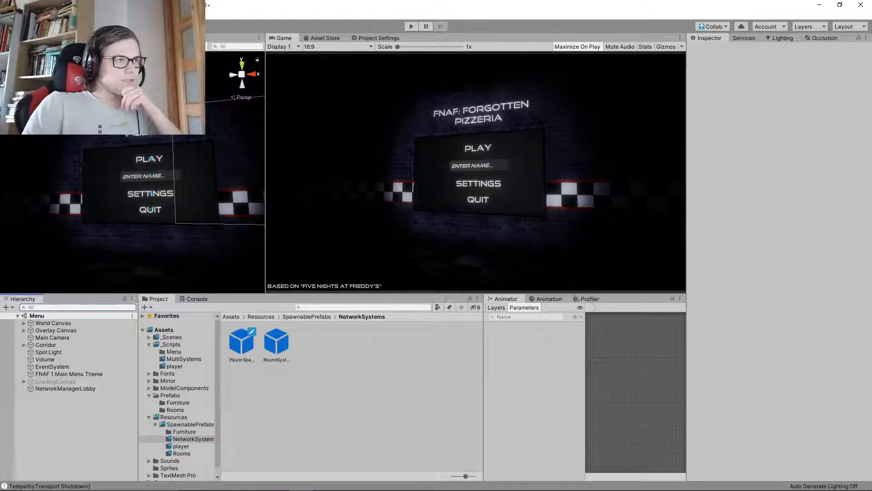
mouse_move(150, 191)
right_down()
mouse_move(173, 200)
mouse_move(176, 227)
mouse_move(173, 204)
mouse_move(159, 205)
mouse_move(245, 202)
mouse_move(157, 203)
mouse_move(150, 187)
right_up()
key(w)
key(w)
key(s)
key(w)
key(s)
key(w)
key(w)
key(d)
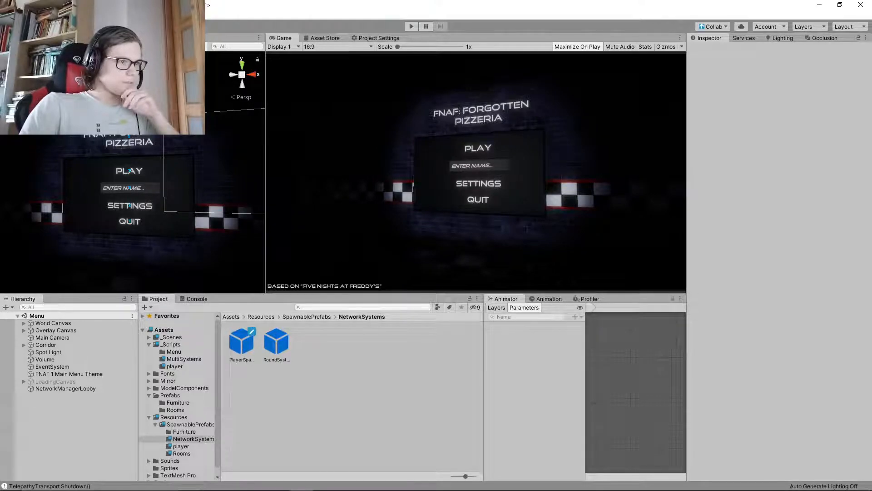
Open the Game scene from the _Scenes folder and add a UI Canvas at the root of its hierarchy
click(170, 337)
double_click(312, 342)
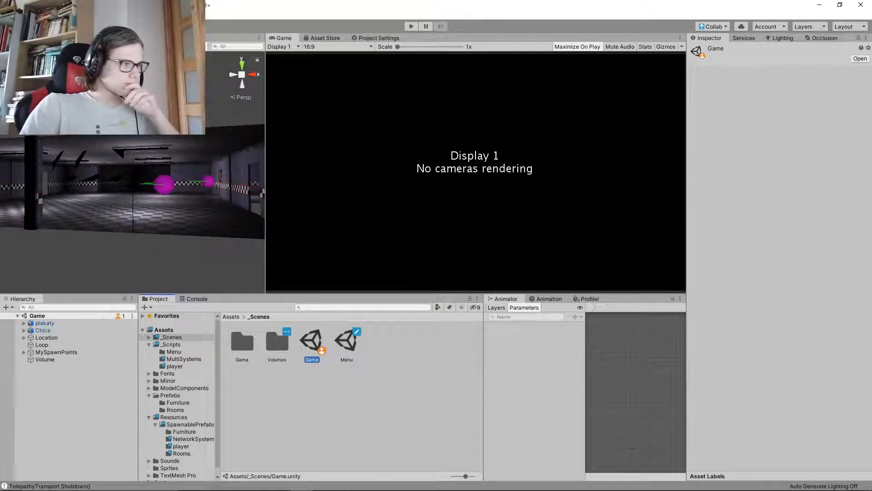
click(73, 392)
right_click(64, 389)
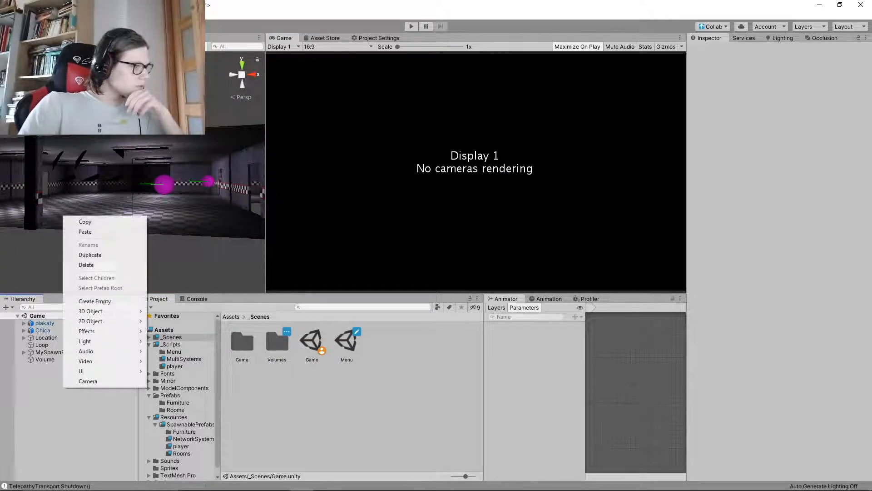
mouse_move(91, 371)
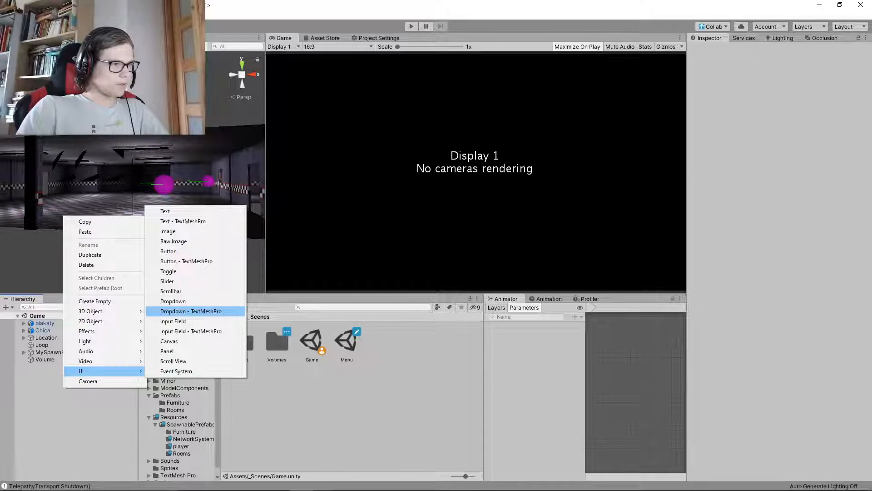
click(169, 340)
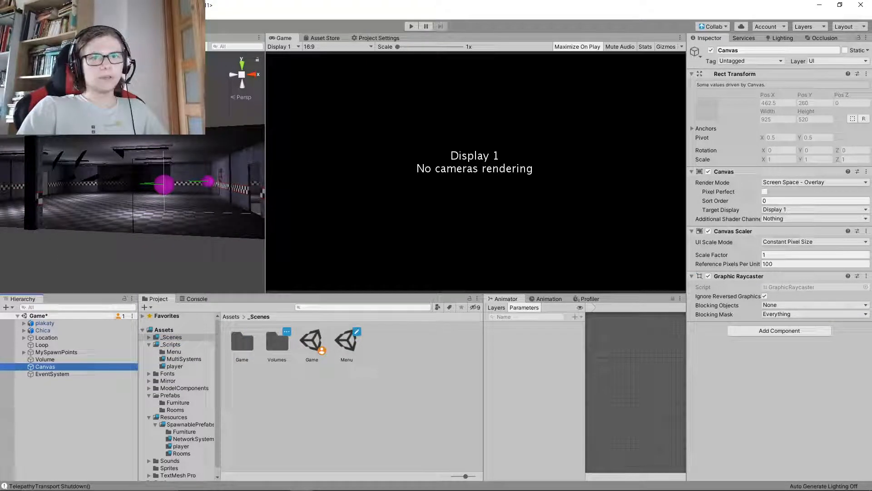
Rename the new canvas as Overlay Canvas and save the Game scene
click(767, 50)
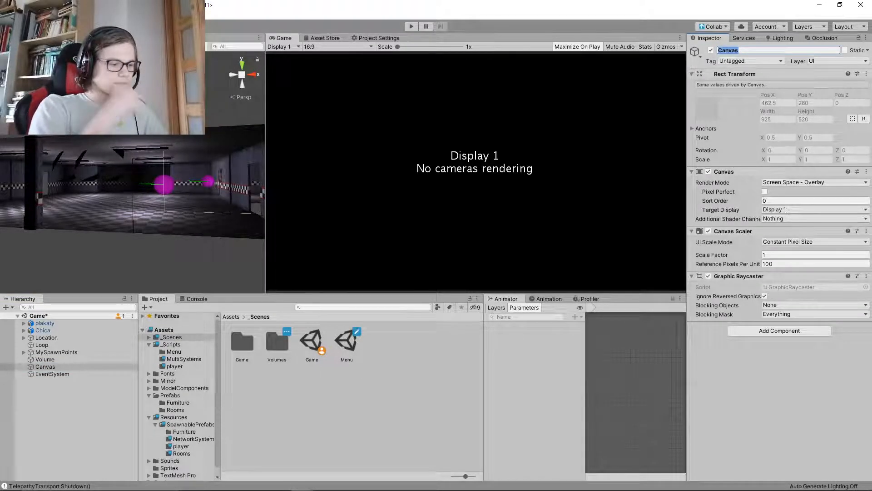
text(Overla)
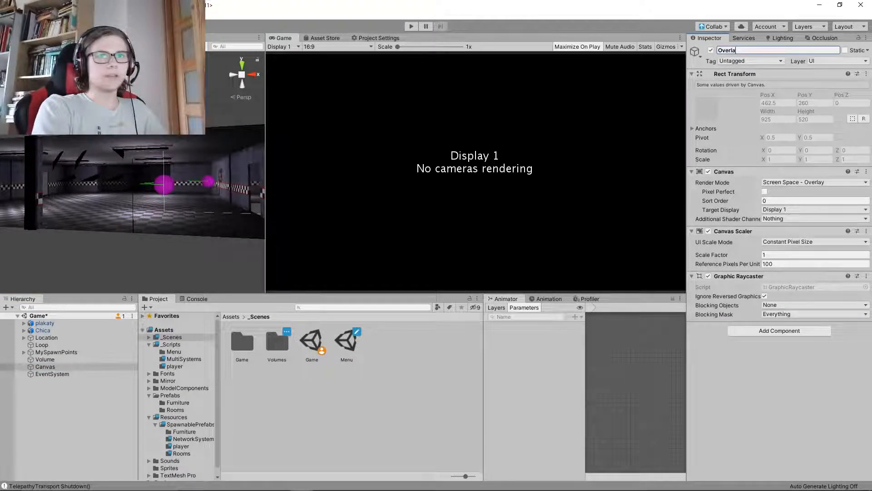
text(y Canvas)
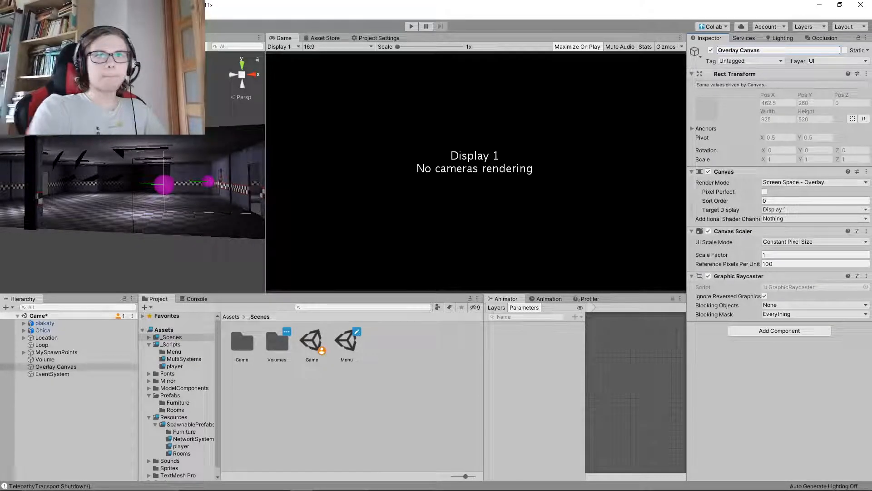
key(ctrl+s)
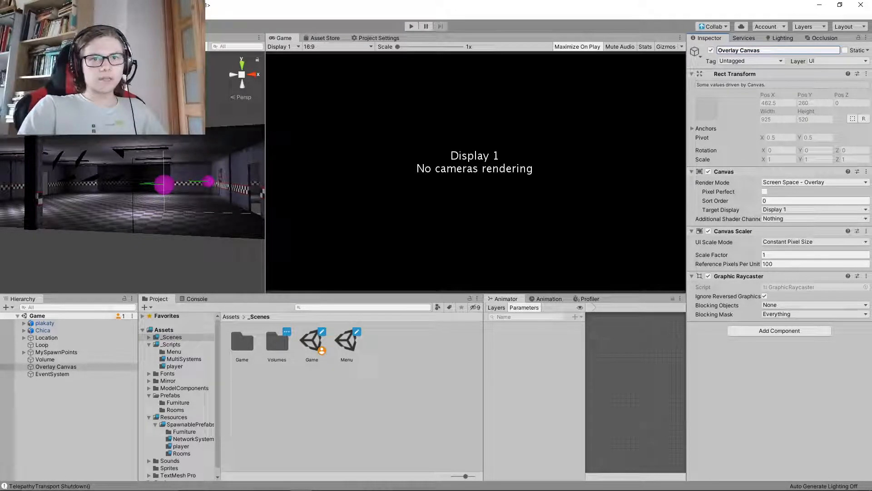
Set the Overlay Canvas scaler to Scale With Screen Size with reference resolution 1920 x 1080 and match 1, and save the scene
click(815, 242)
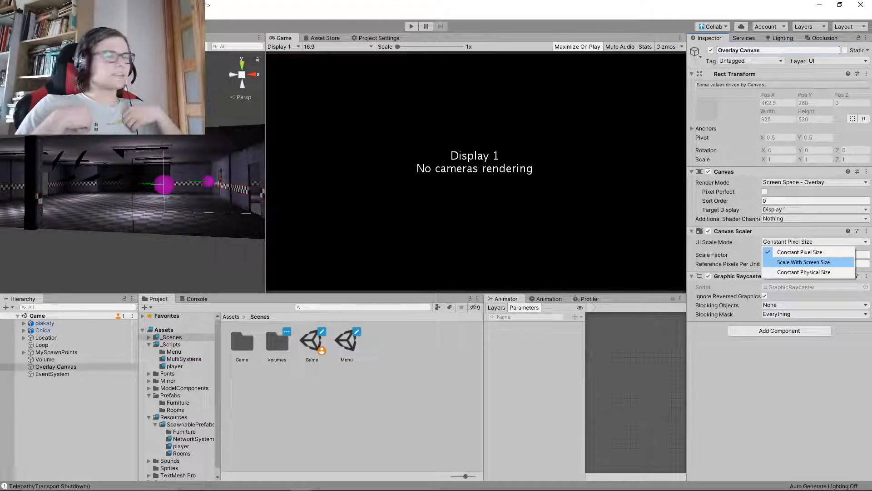
click(804, 262)
click(779, 255)
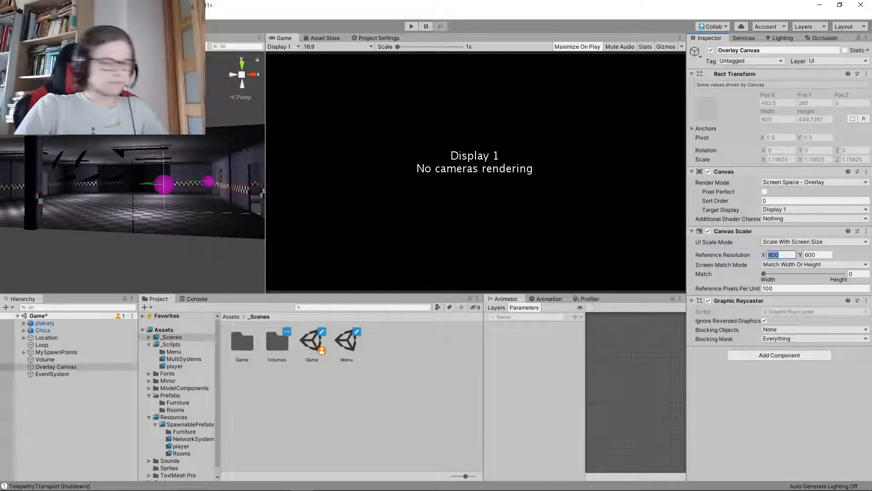
text(1920)
click(818, 254)
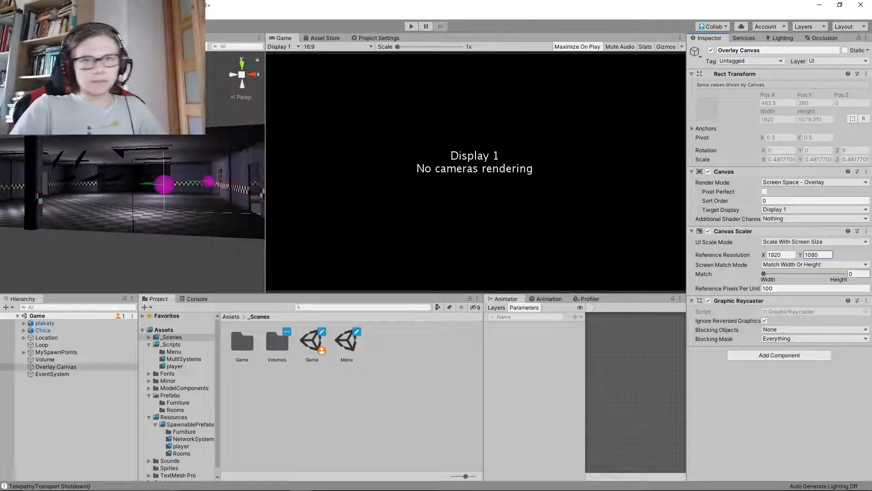
click(858, 274)
text(1)
key(ctrl+s)
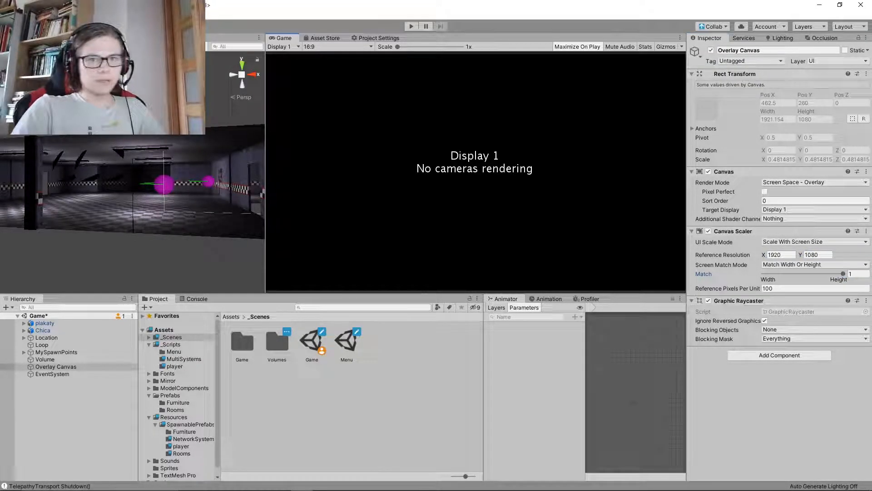
Add a TextMeshPro text object as a child of the Overlay Canvas
right_click(50, 367)
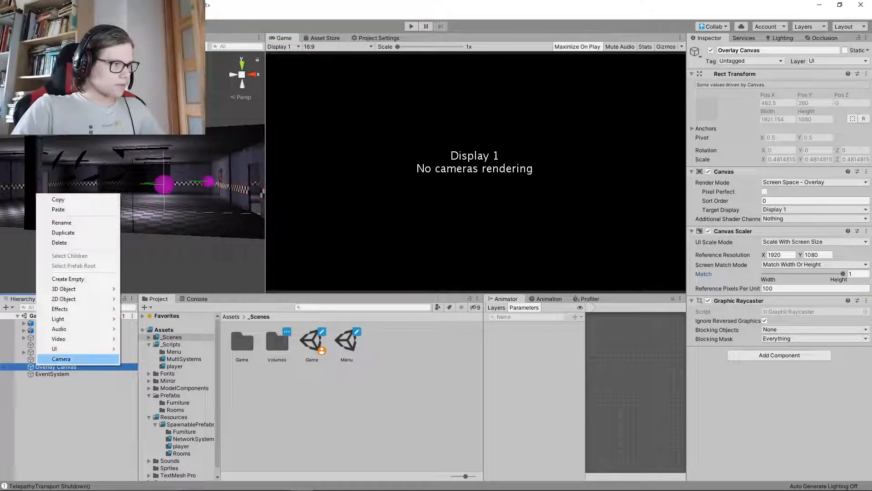
mouse_move(77, 348)
click(156, 199)
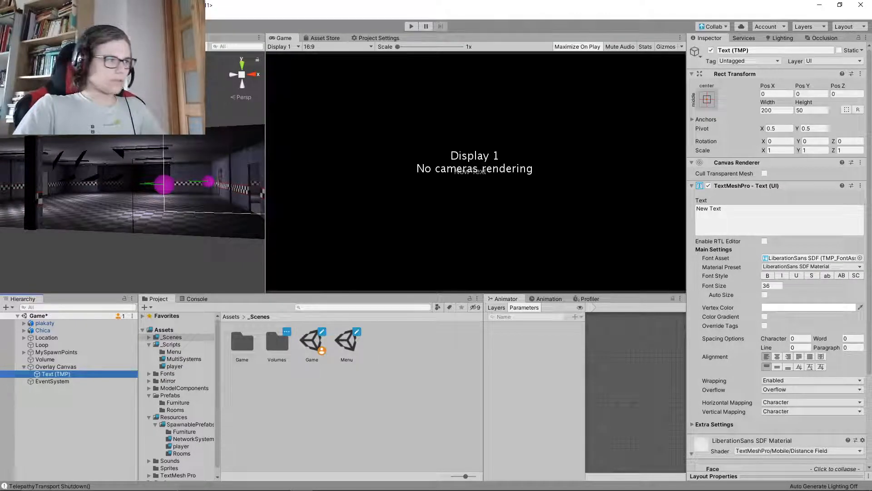
Add a camera to the Game scene with a black background color, 000000, and save the scene
right_click(54, 374)
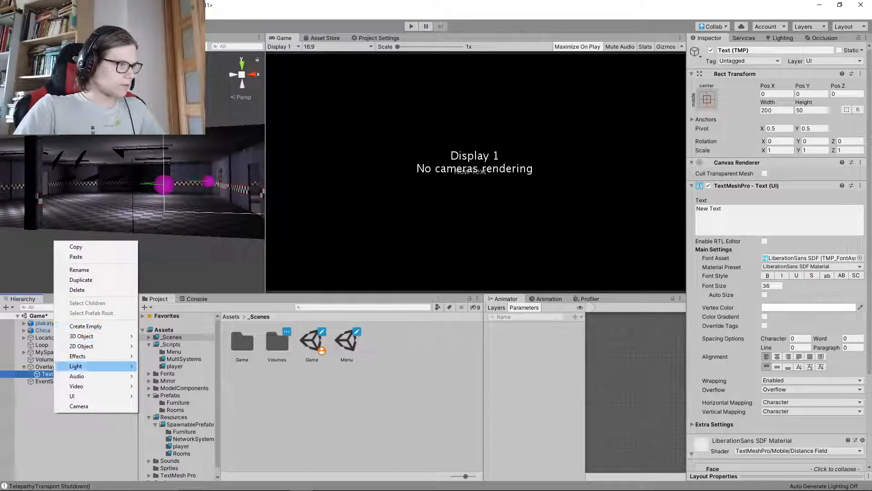
click(79, 405)
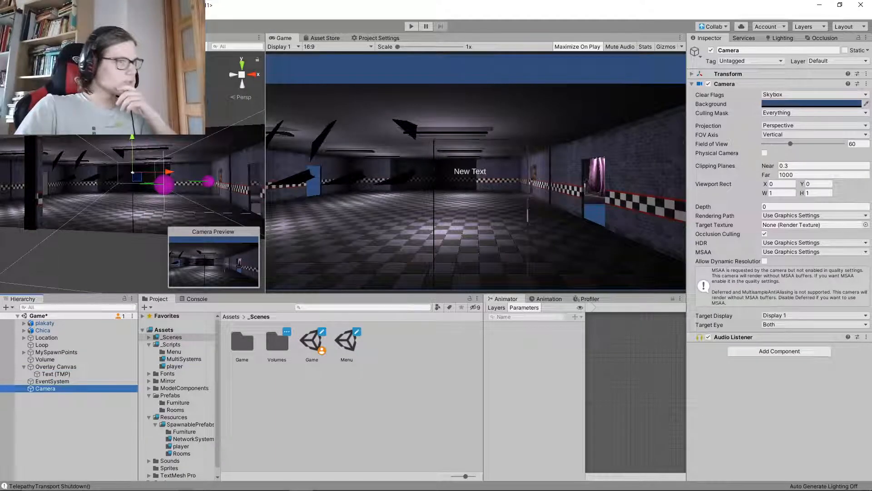
click(811, 103)
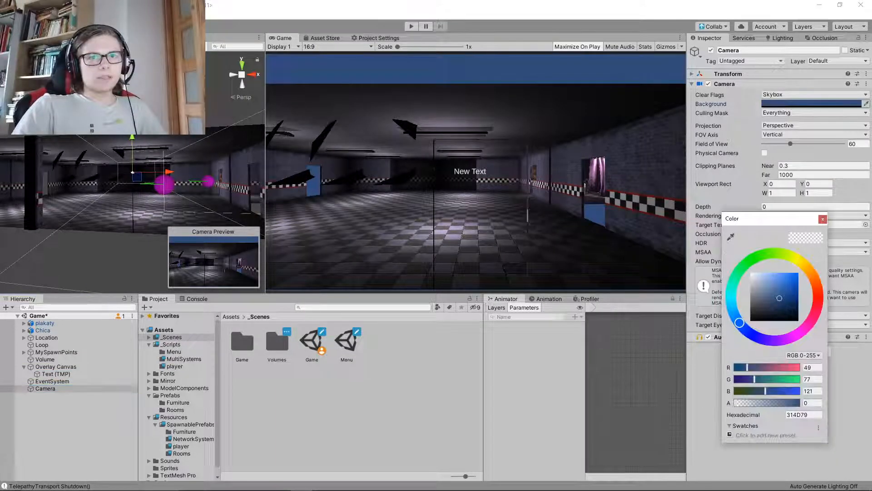
drag(780, 298, 751, 321)
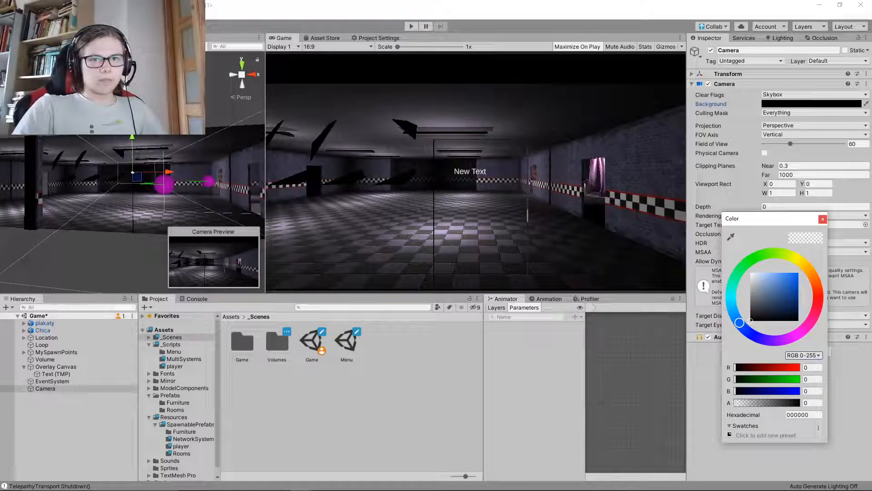
click(823, 219)
key(ctrl+s)
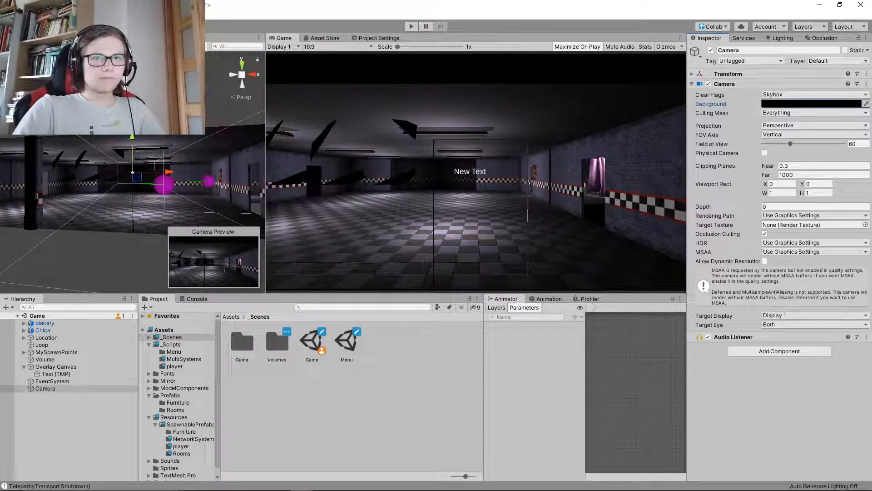
Reset the new camera's transform, set its Y position to -200, and save the scene
click(754, 74)
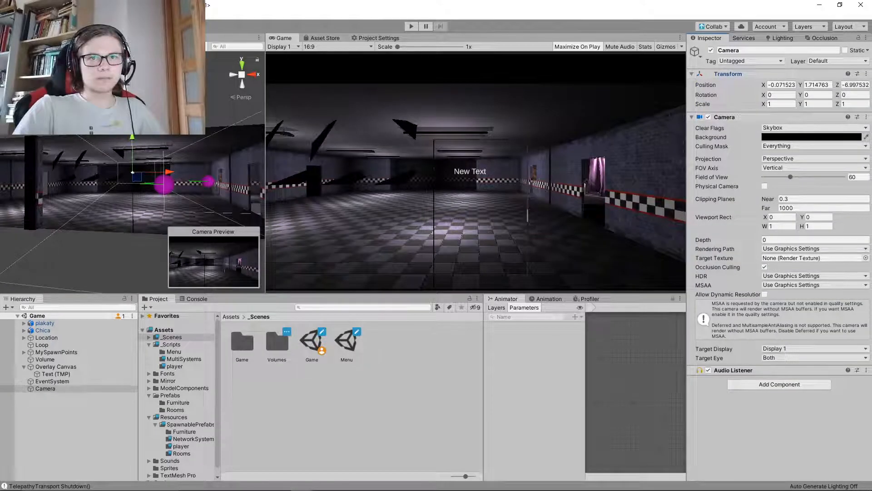
right_click(754, 75)
click(772, 82)
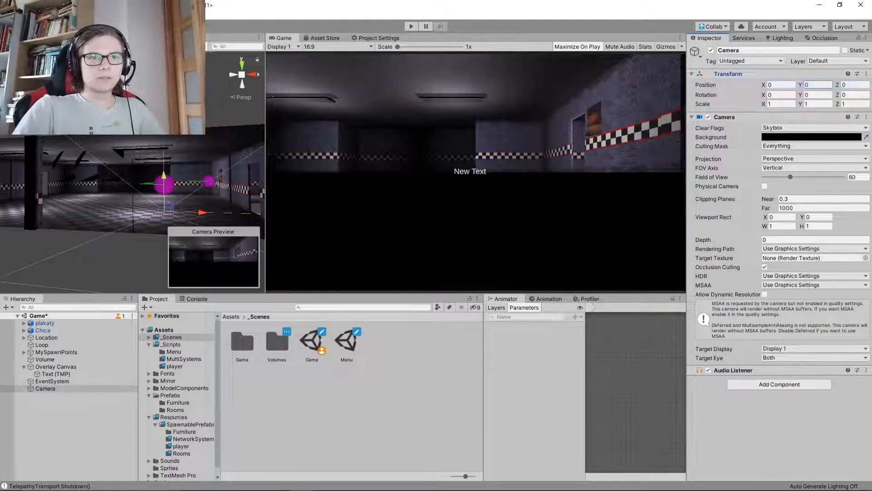
drag(801, 85, 382, 91)
text(-200)
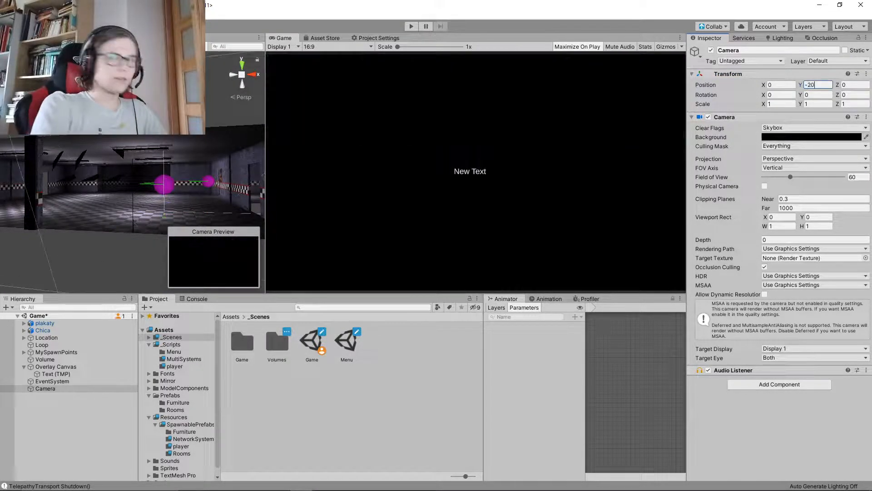
key(ctrl+s)
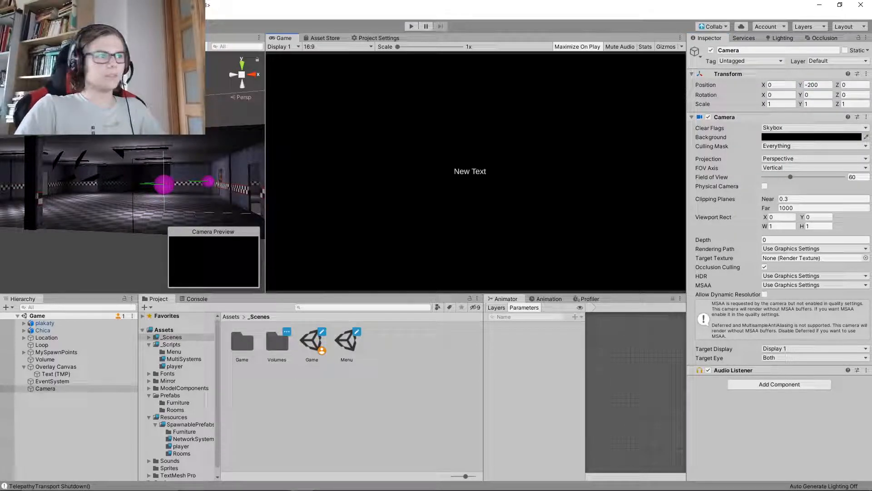
Set the camera's far clipping plane to 10 and save the scene
right_drag(114, 181, 204, 277)
right_drag(173, 182, 100, 91)
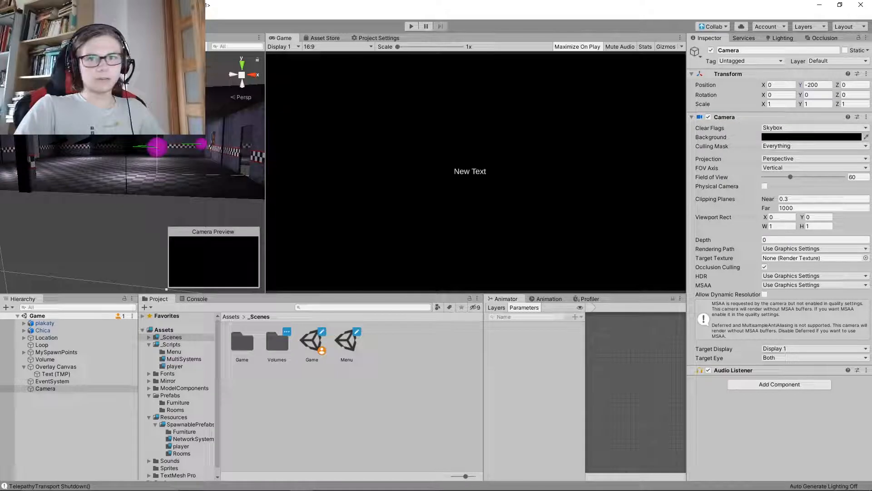
click(802, 208)
text(20)
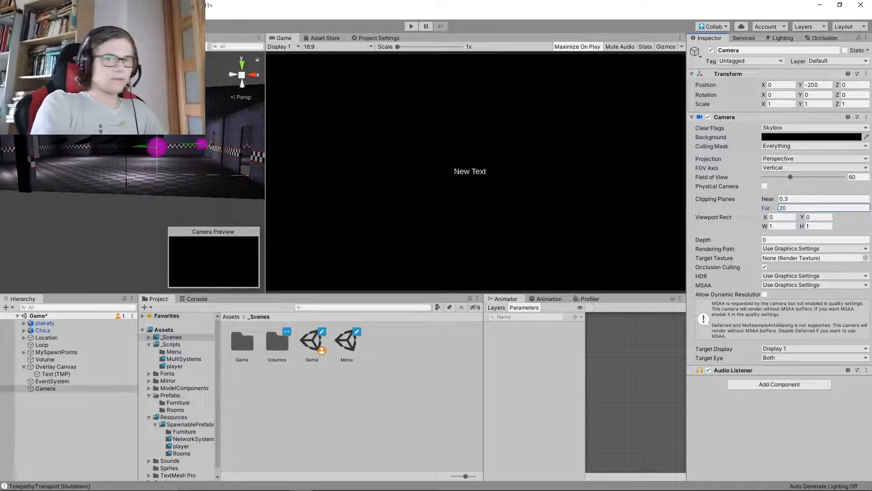
key(BackSpace)
key(BackSpace)
text(10)
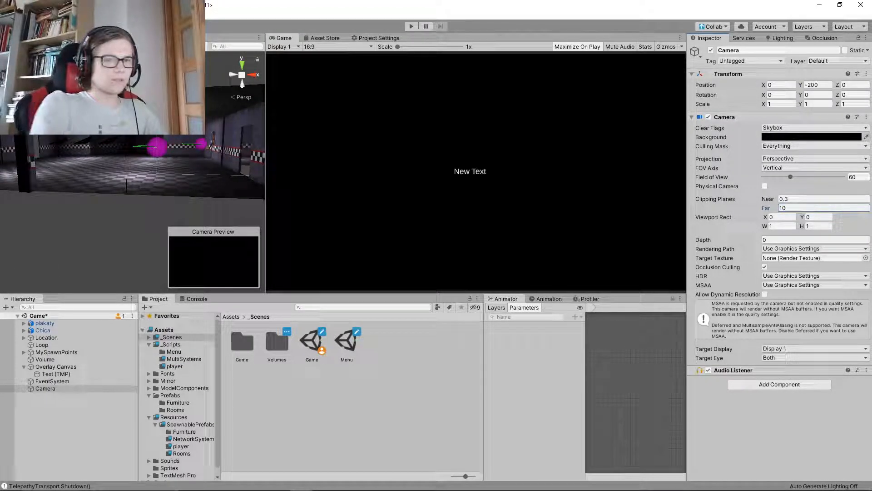
key(Return)
key(ctrl+s)
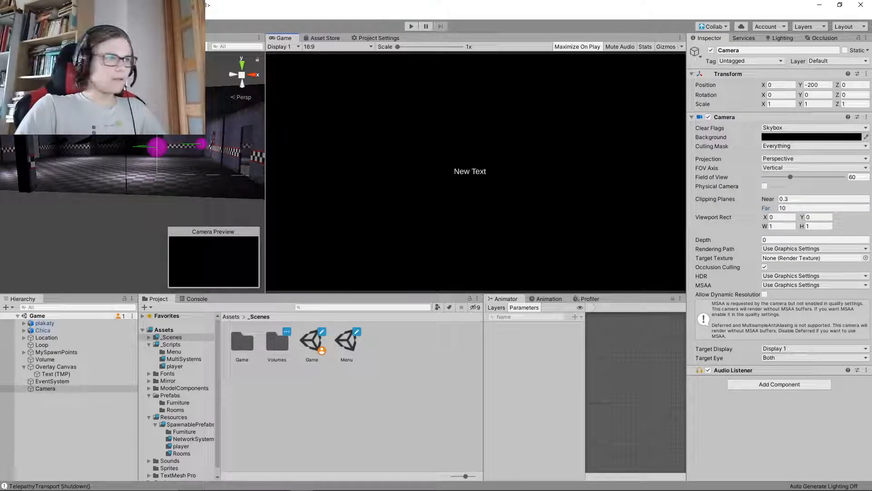
Rename the new camera as StartingRoundCamera
right_drag(131, 172, 136, 139)
click(68, 423)
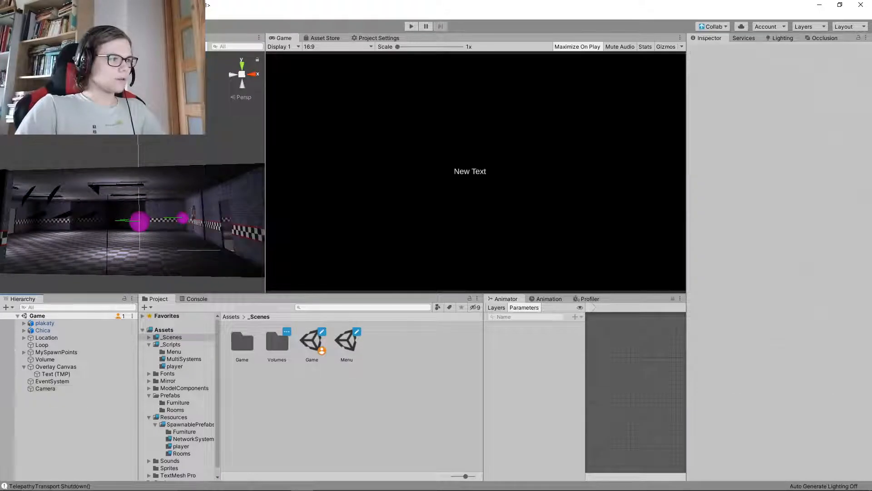
click(68, 374)
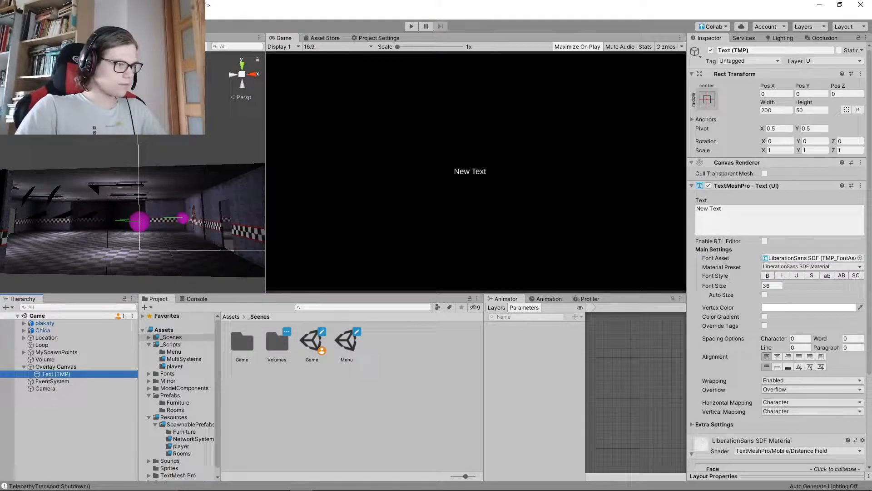
click(46, 388)
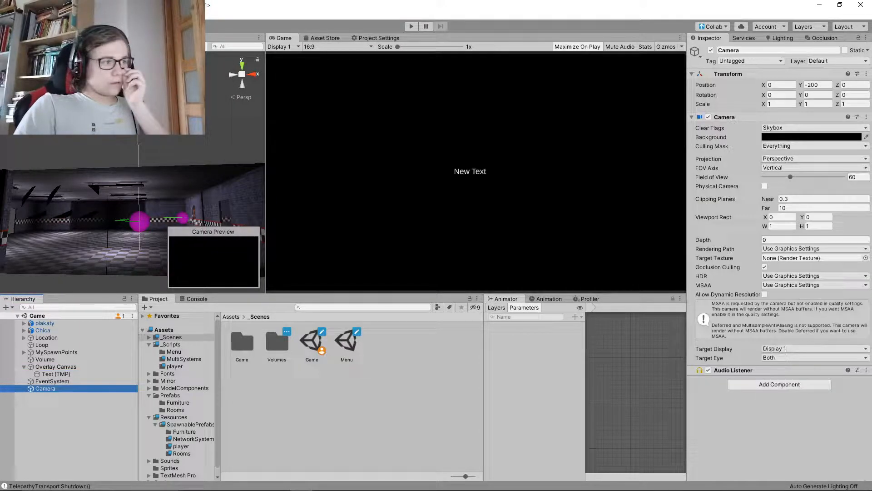
key(Left)
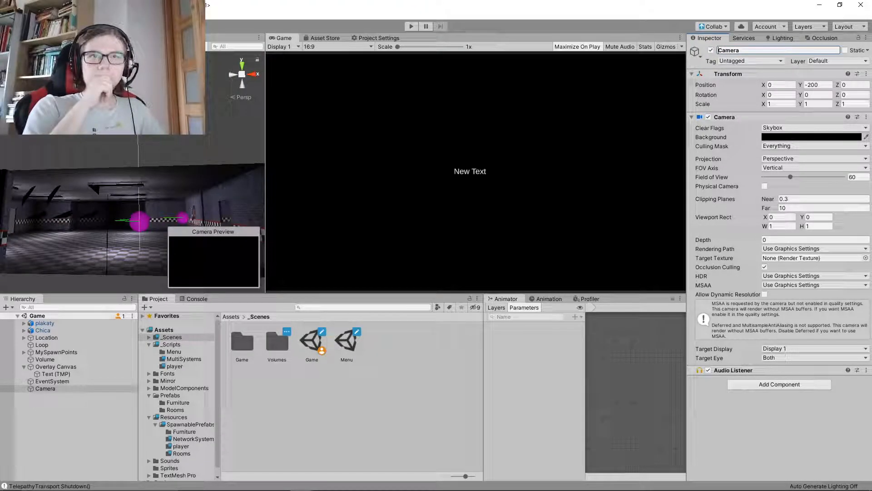
text(StartingC)
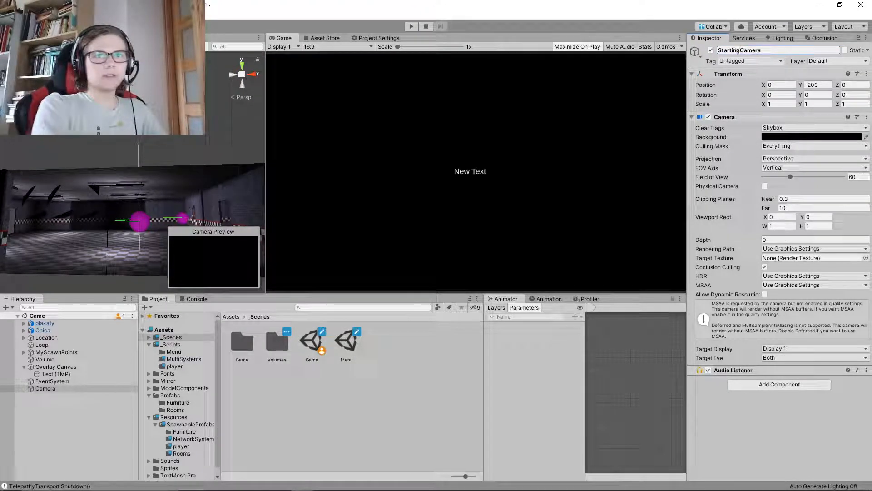
text(Round)
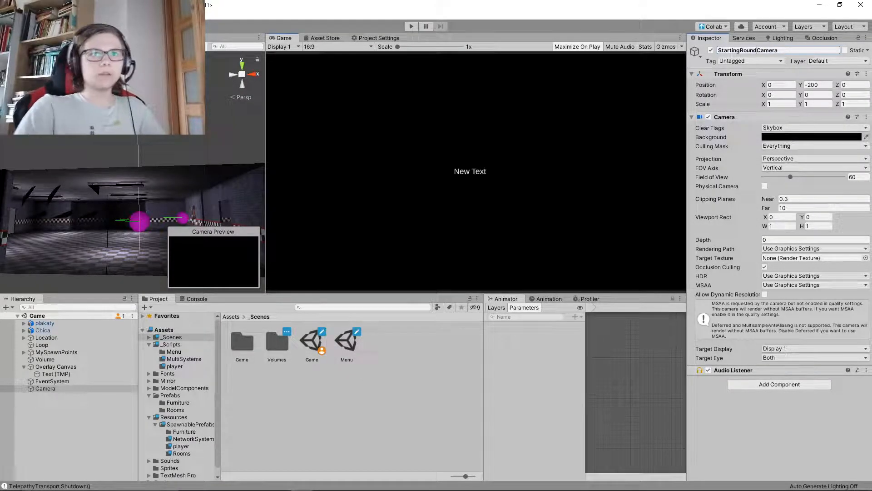
key(Return)
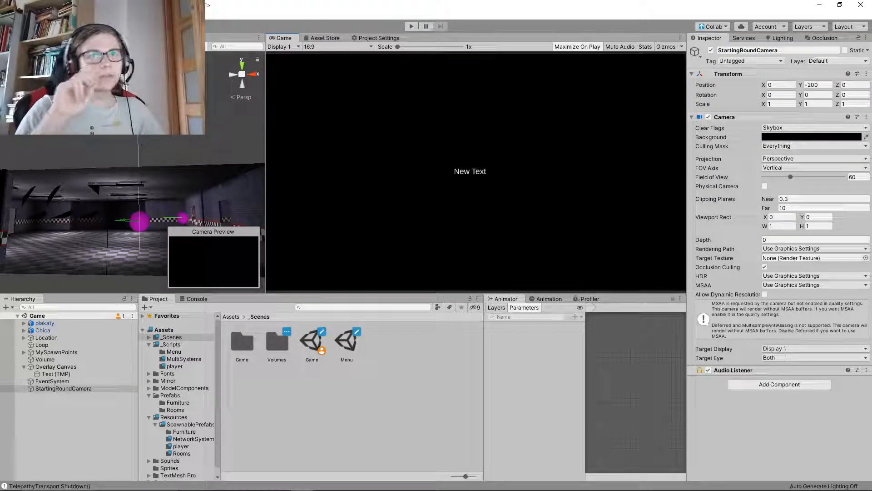
click(73, 427)
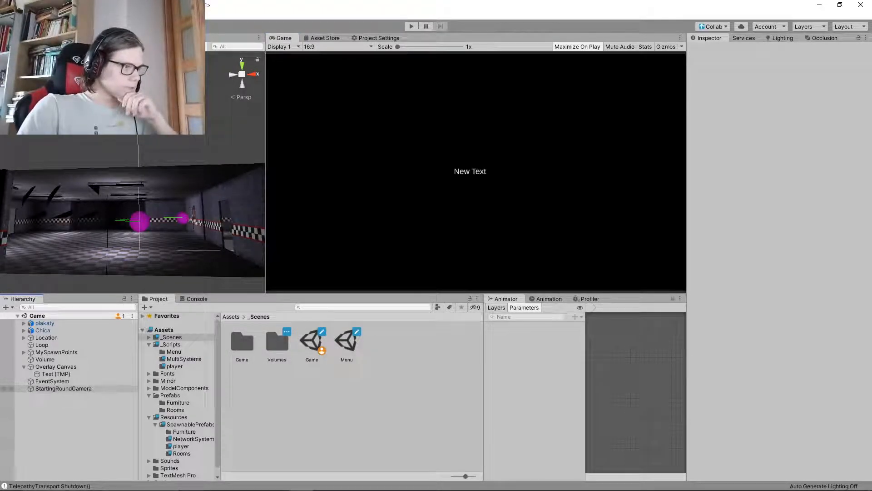
right_drag(150, 196, 146, 223)
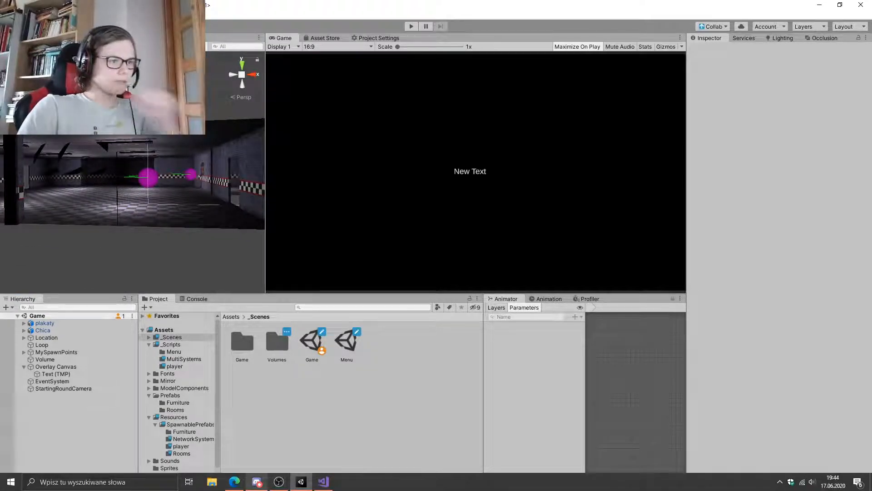
Replace the placeholder text of the Overlay Canvas text object with "Waiting For Players"
mouse_move(256, 481)
click(56, 374)
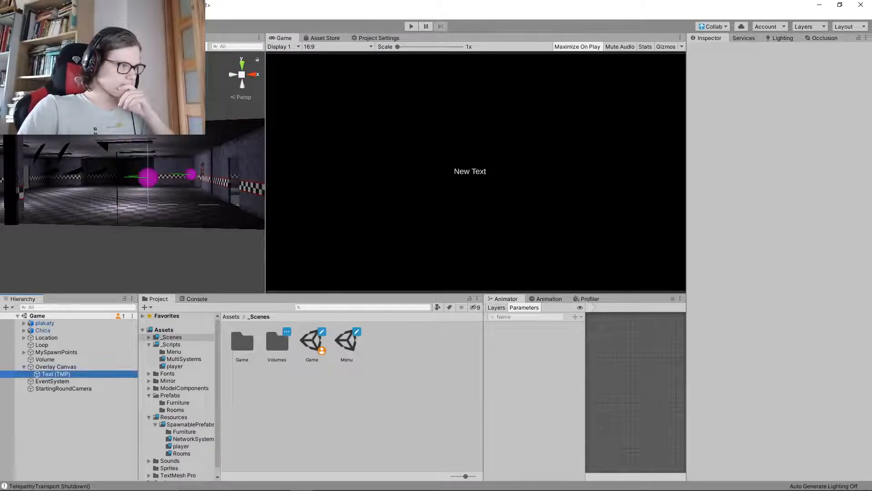
click(745, 217)
key(ctrl+a)
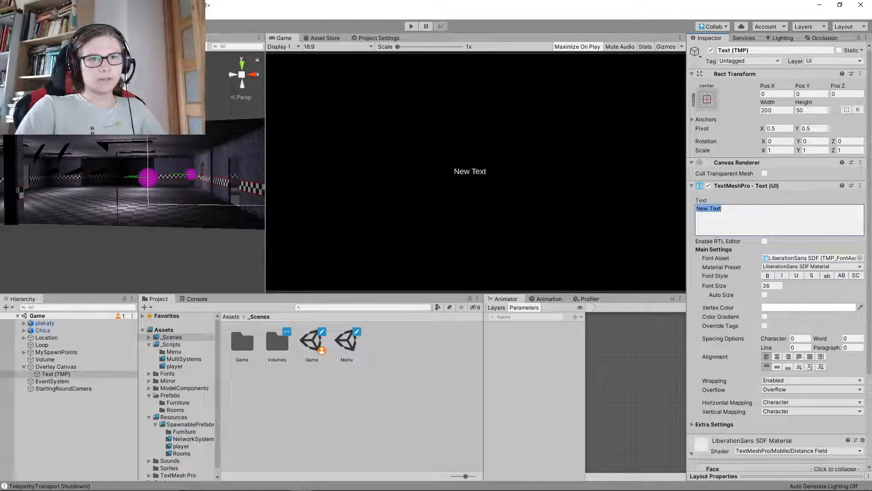
text(W)
key(BackSpace)
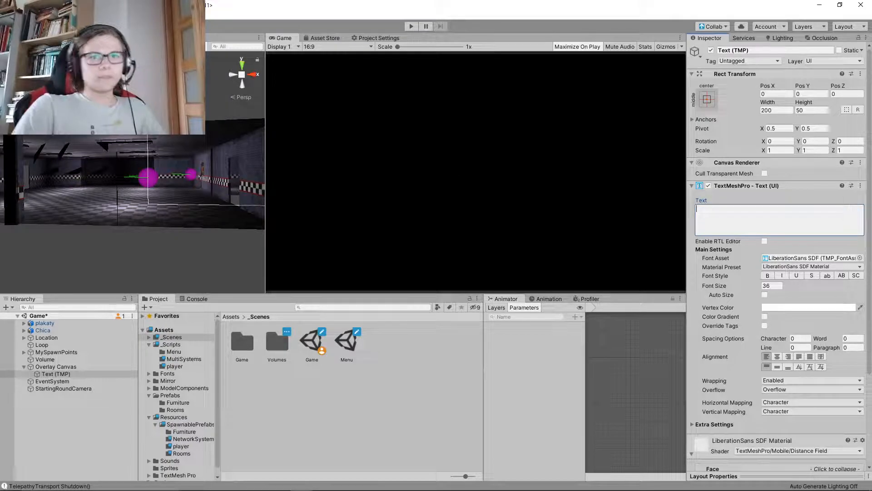
click(707, 99)
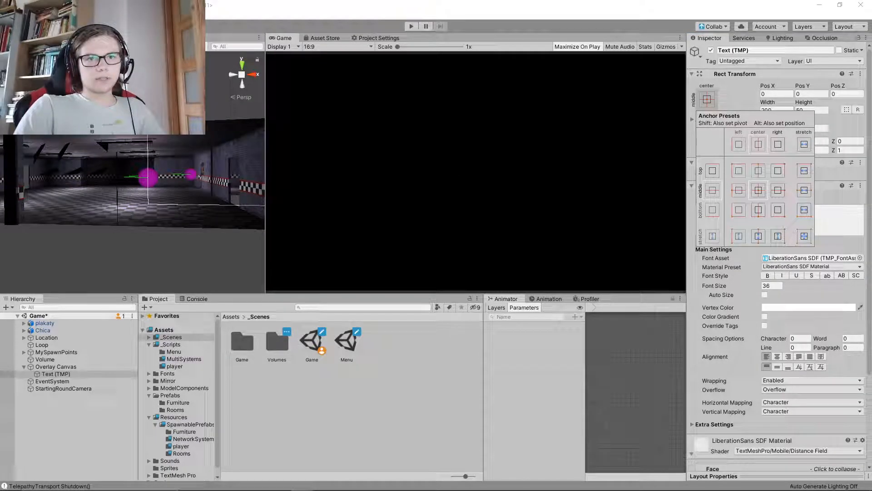
click(568, 173)
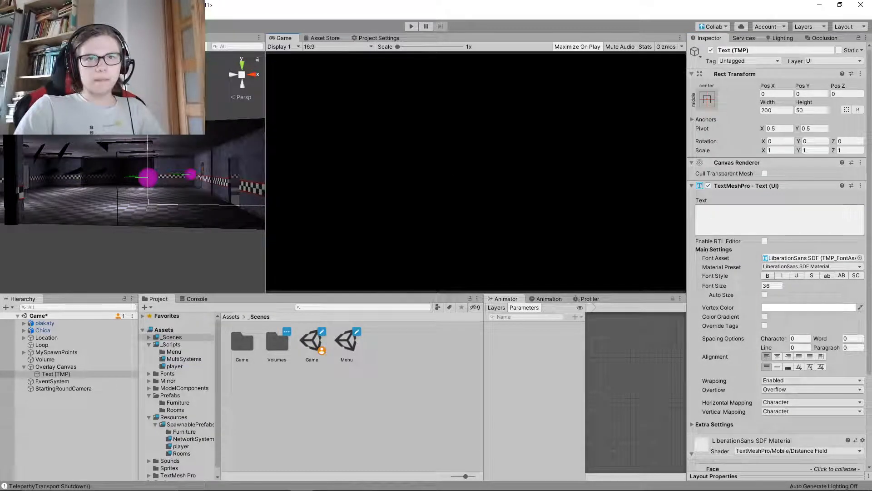
click(849, 213)
text(Waiting )
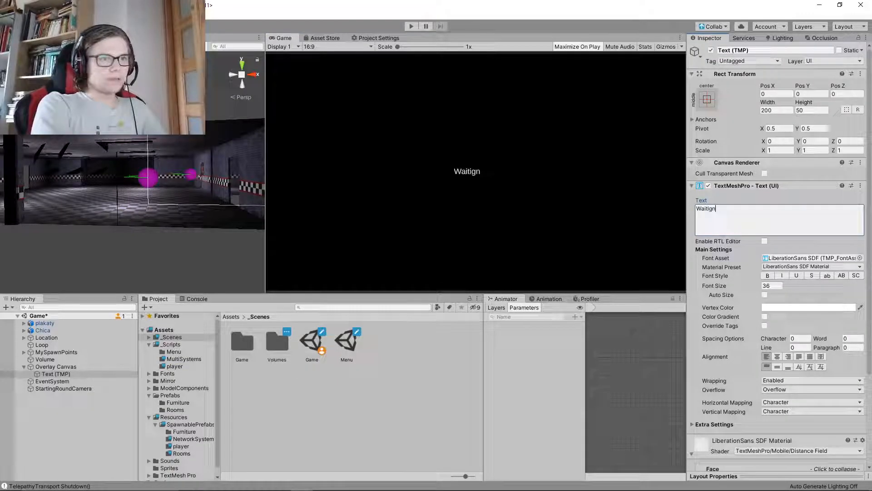
text(For )
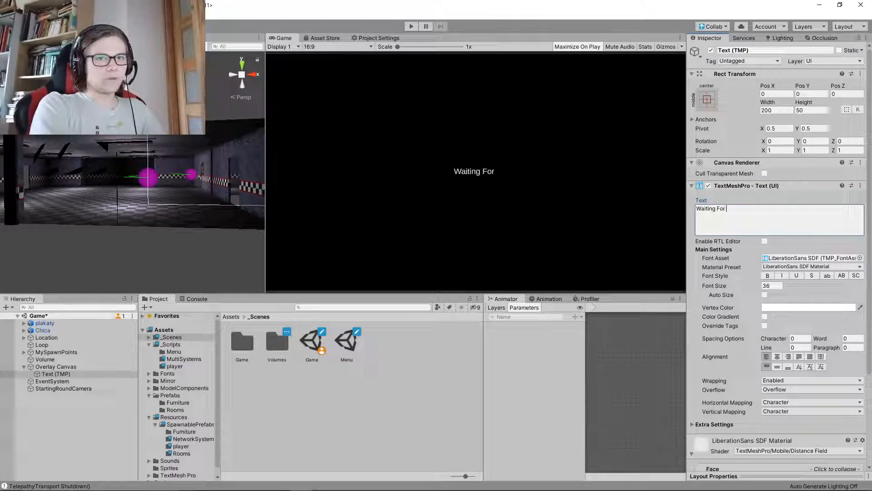
text(Players,,,)
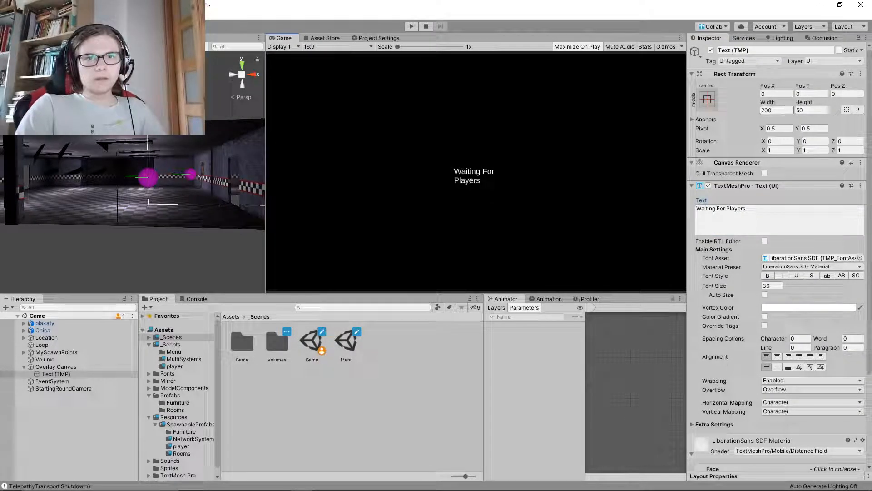
Widen the text box to about 397 and set its font asset to good times rg SDF
drag(768, 102, 871, 104)
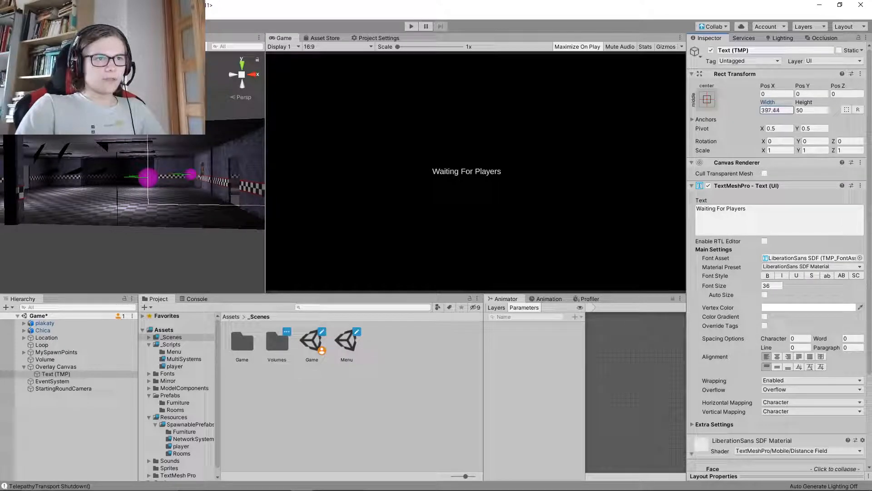
click(860, 258)
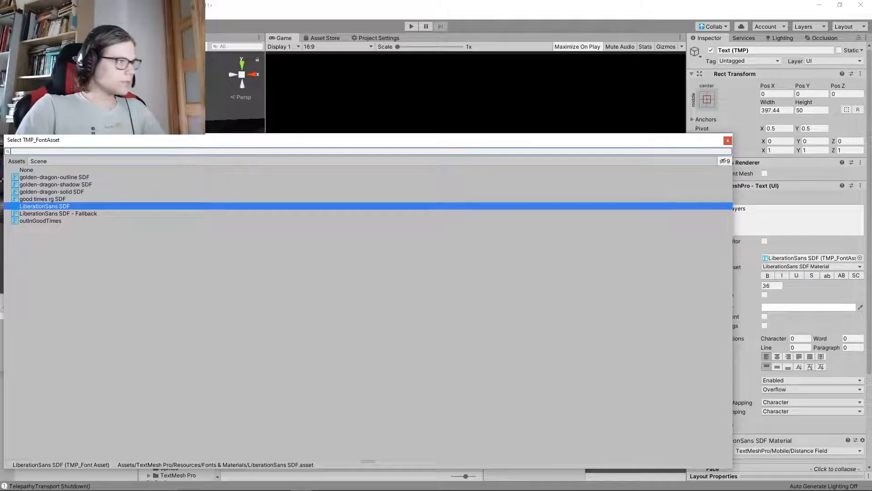
click(56, 184)
click(42, 199)
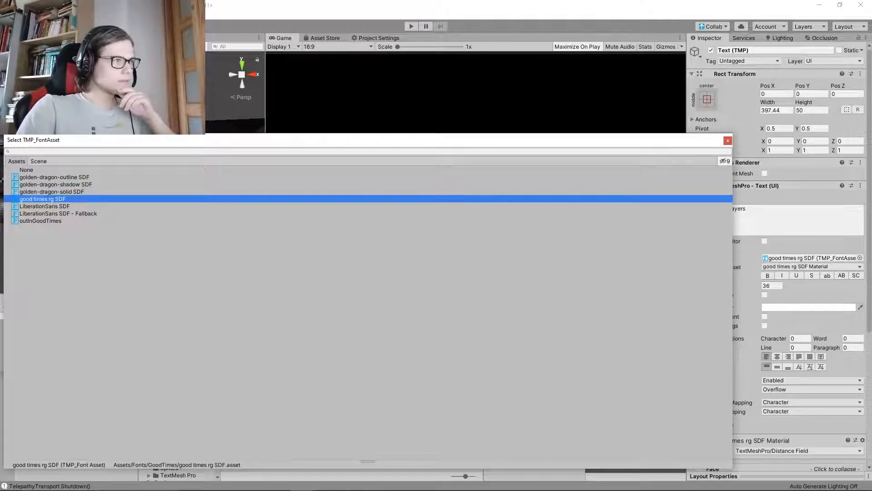
click(475, 93)
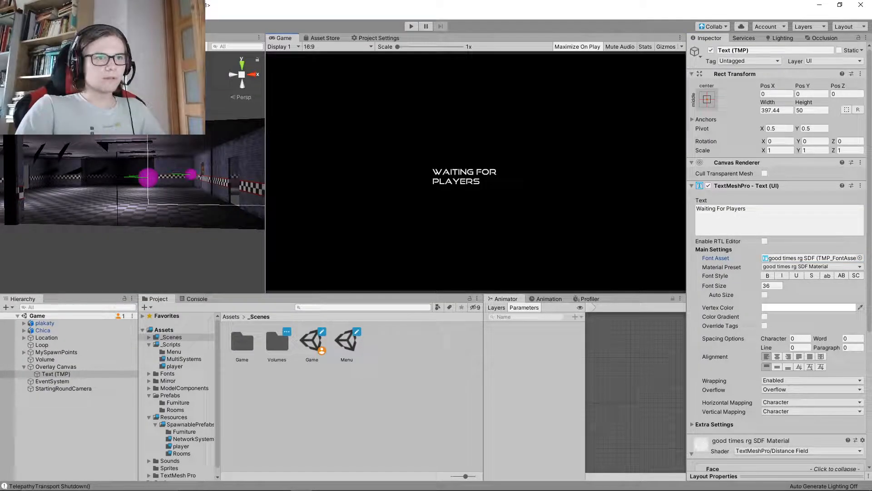
Widen the text box to about 718, centre its text horizontally and vertically, and save the scene
drag(767, 103, 827, 102)
click(777, 356)
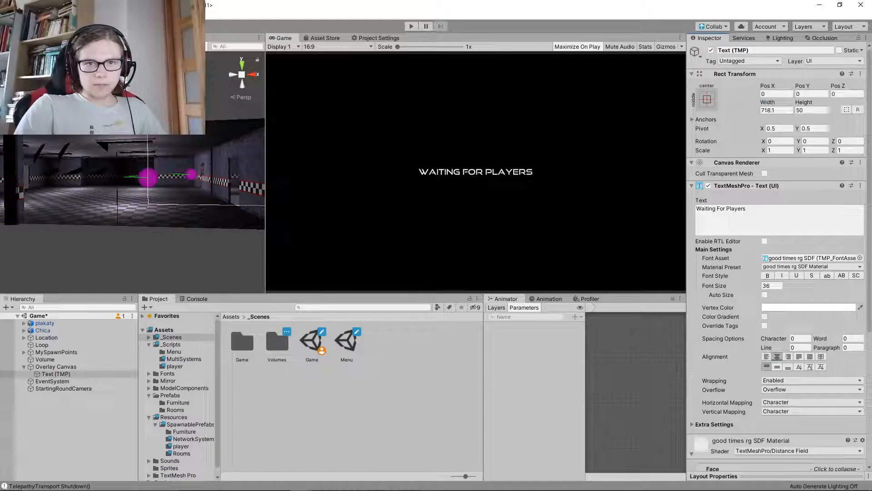
click(777, 366)
key(ctrl+s)
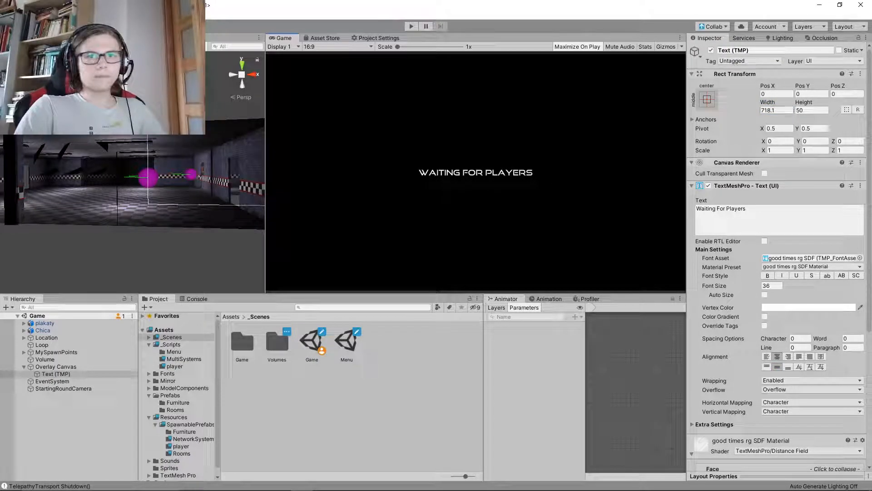
Enlarge the text to font size 66.2 and resize its box to about 1141.7 wide and 122 high
drag(768, 103, 866, 103)
drag(718, 286, 779, 286)
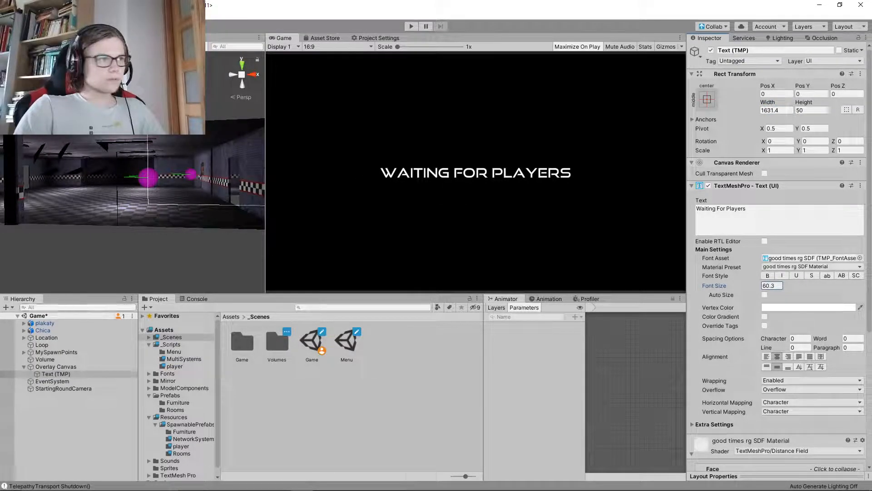
double_click(56, 373)
right_drag(136, 213, 151, 207)
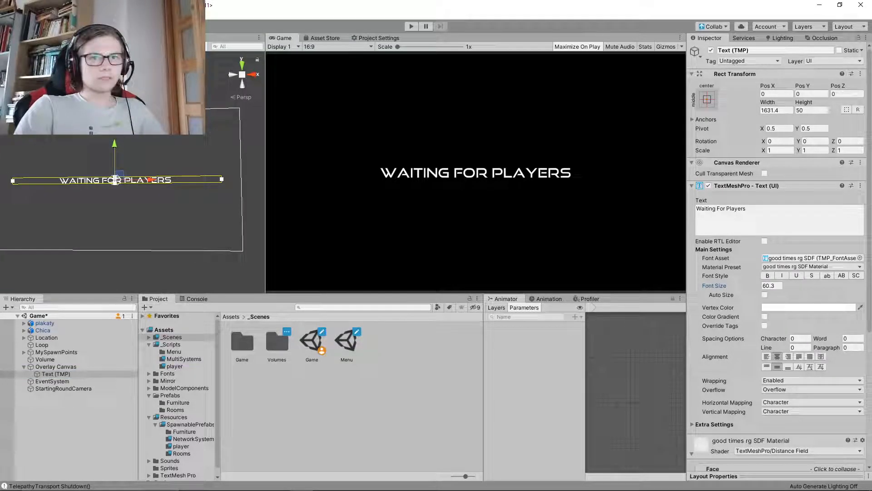
drag(767, 102, 584, 103)
drag(804, 102, 854, 103)
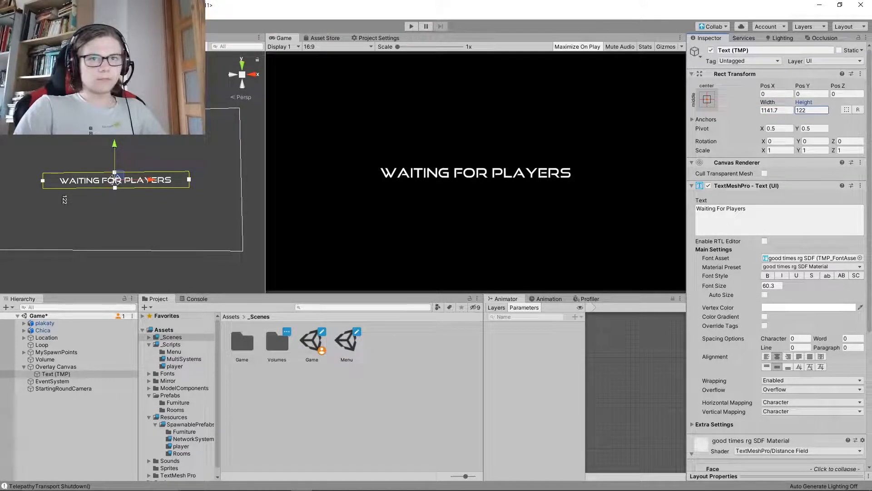
drag(715, 286, 726, 286)
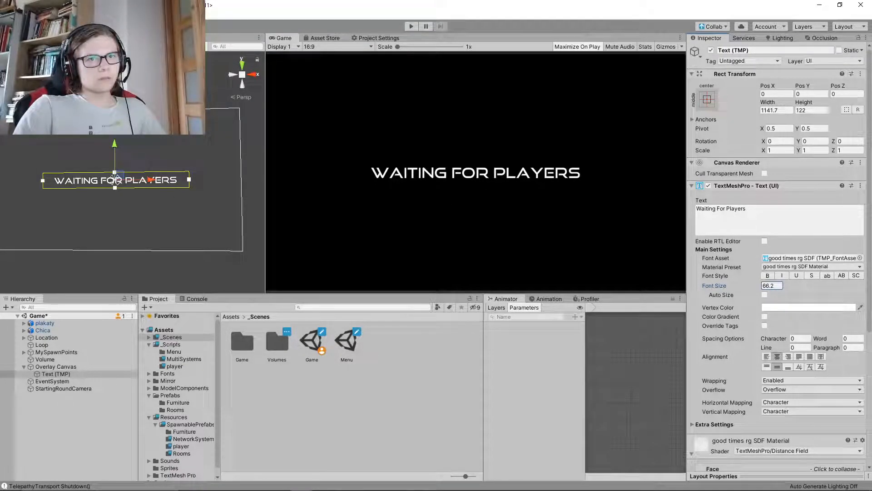
Break the message into two lines, with "Players" on the second line, and save
click(754, 218)
double_click(729, 209)
click(727, 209)
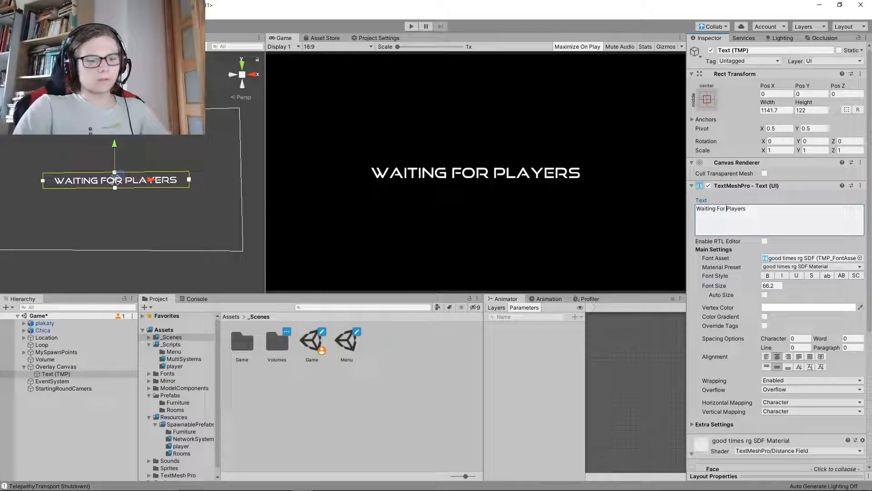
key(Return)
key(ctrl+s)
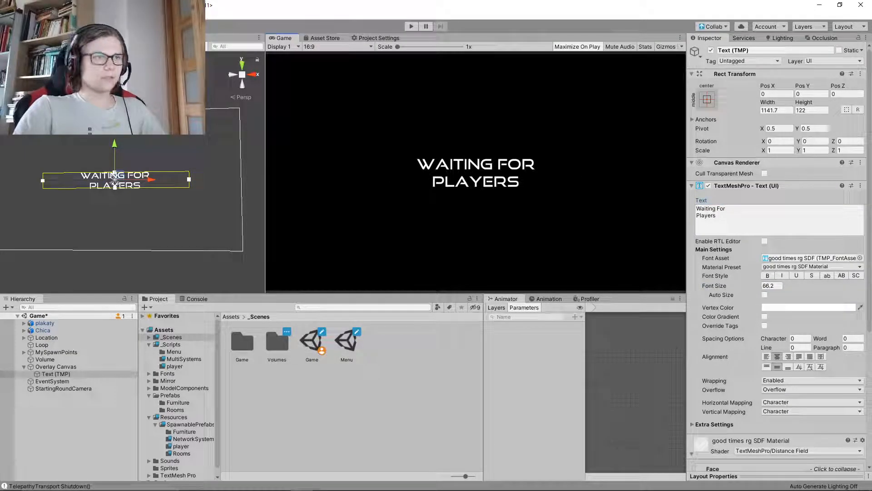
Raise the text to about Y 191, resize its box to about 581.7 by 155, and save the scene
drag(115, 146, 114, 121)
drag(768, 103, 503, 102)
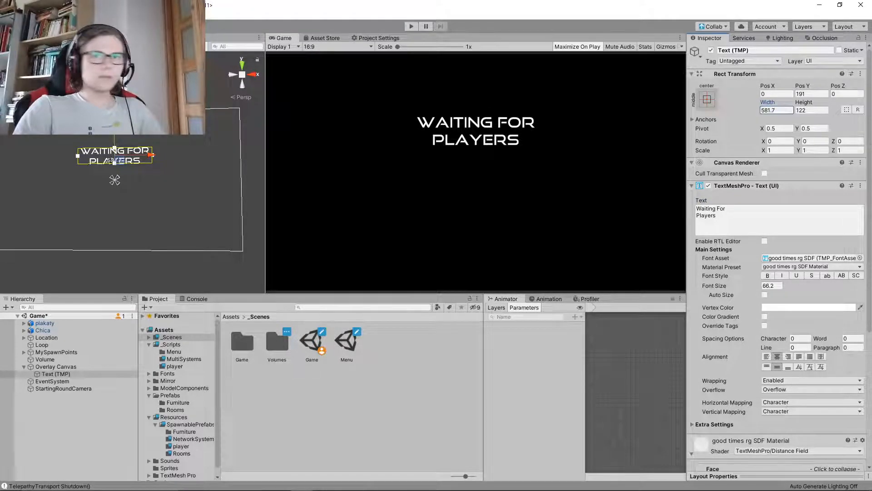
drag(804, 102, 858, 102)
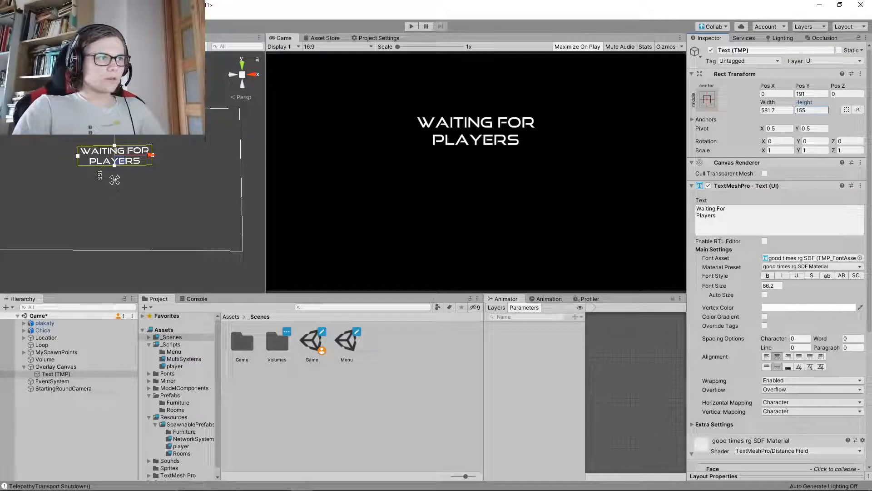
key(ctrl+s)
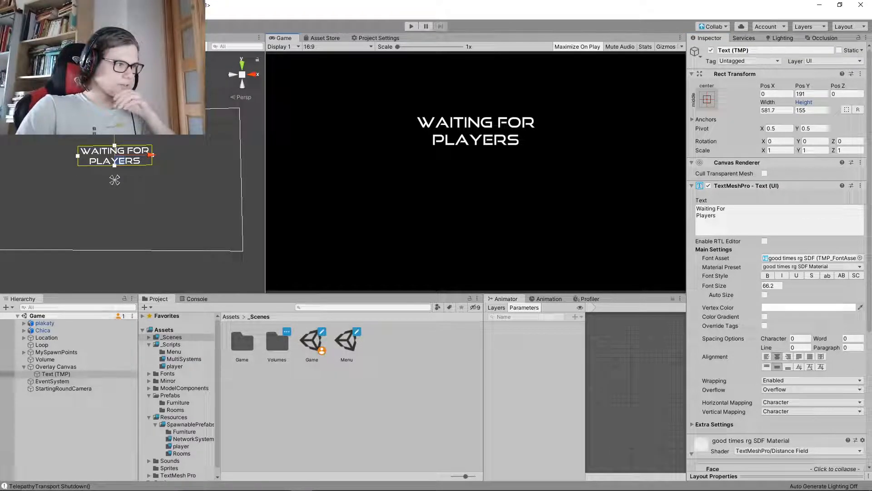
Add a UI Image under the Volume object, keeping it at position 0, 0
click(56, 374)
click(56, 366)
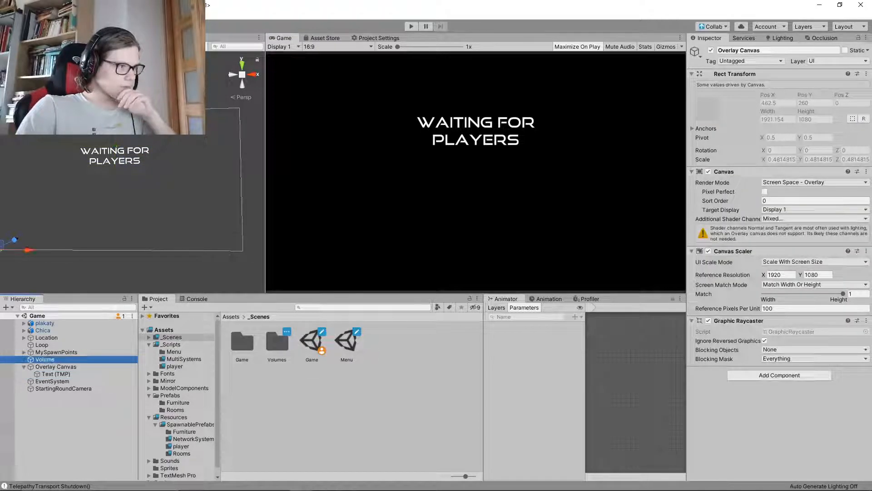
right_click(39, 360)
mouse_move(68, 349)
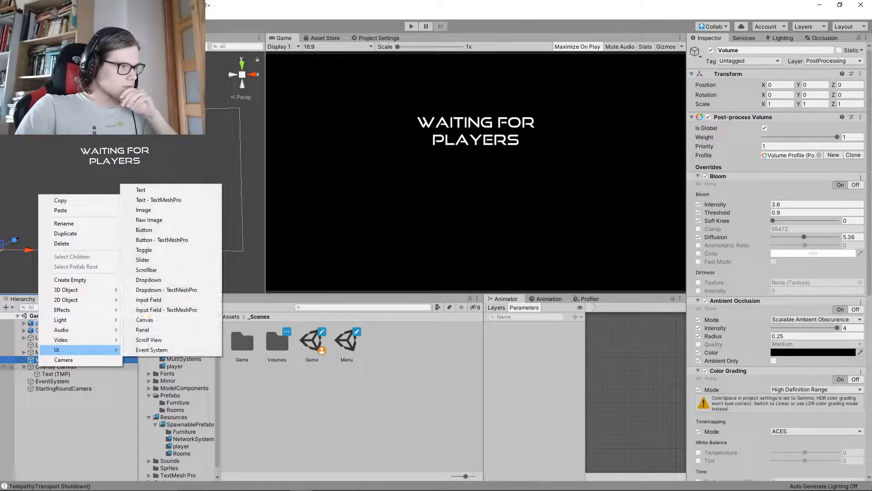
click(150, 210)
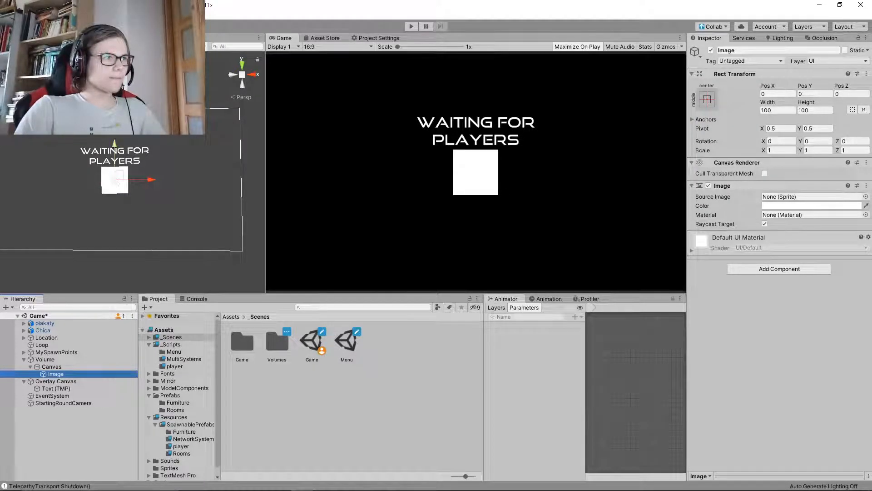
drag(115, 144, 114, 152)
key(ctrl+z)
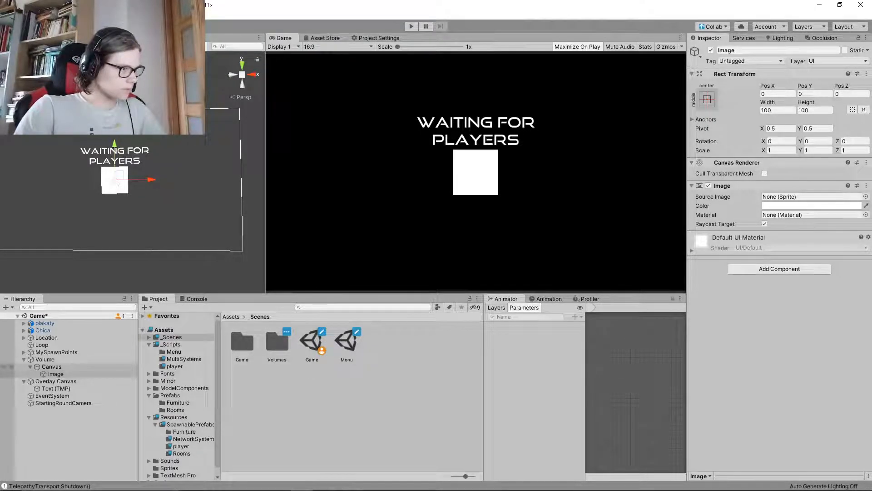
Move the Image into the Overlay Canvas and delete the empty Canvas left under Volume
drag(56, 374, 56, 381)
click(51, 366)
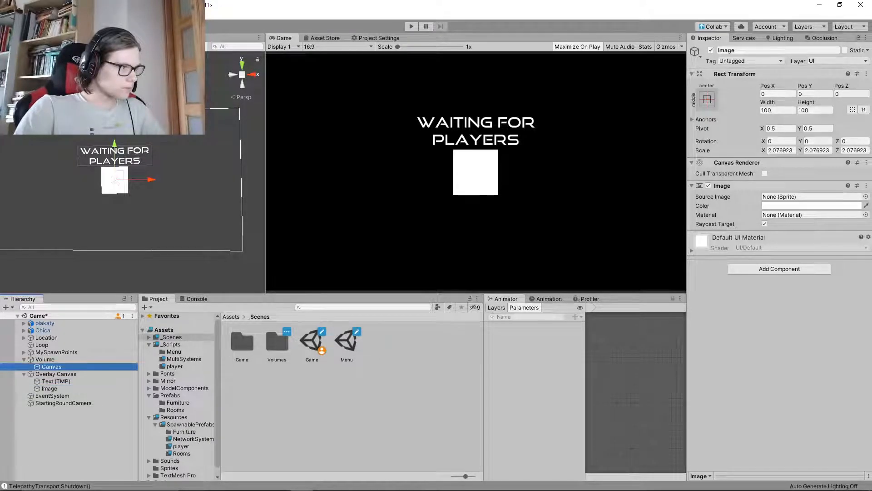
key(Delete)
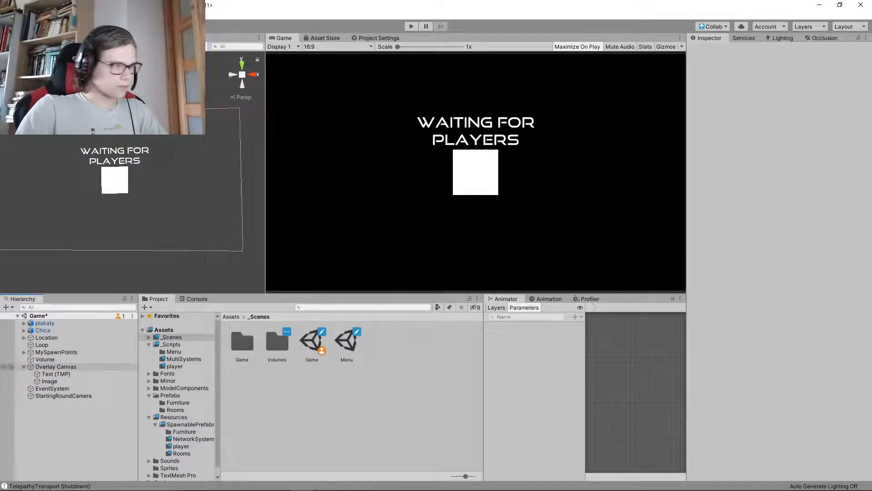
click(49, 381)
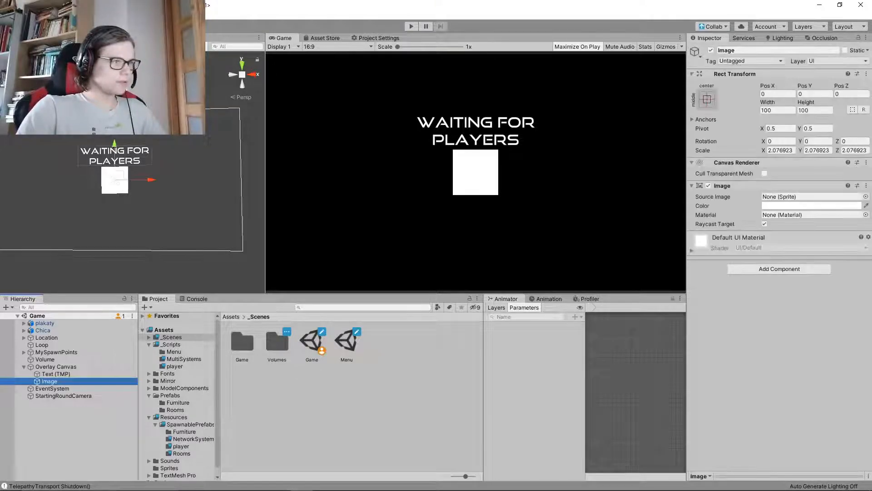
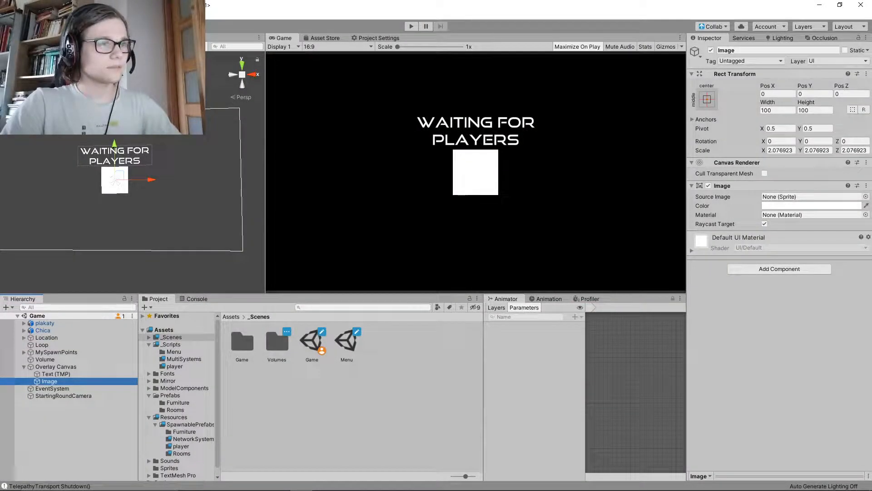
Delete the scaled Image from the Overlay Canvas, add a fresh UI Image inside that canvas, and save the scene
click(475, 172)
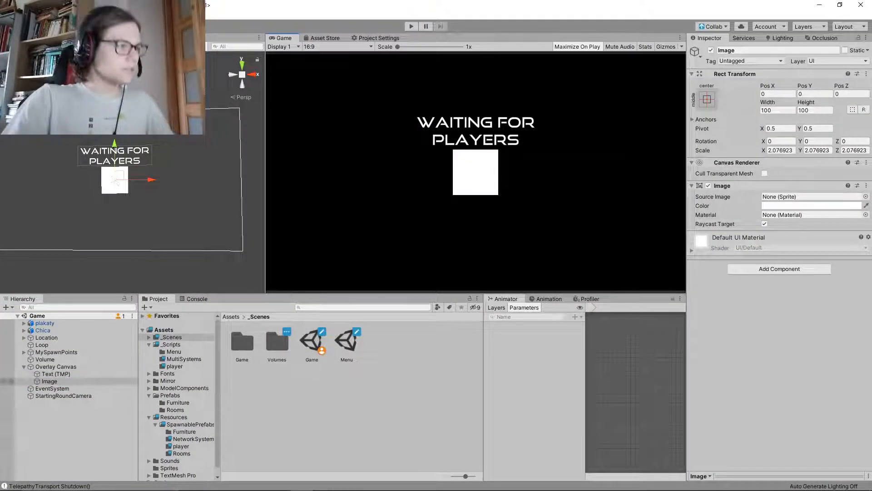
click(49, 381)
key(Delete)
right_click(45, 366)
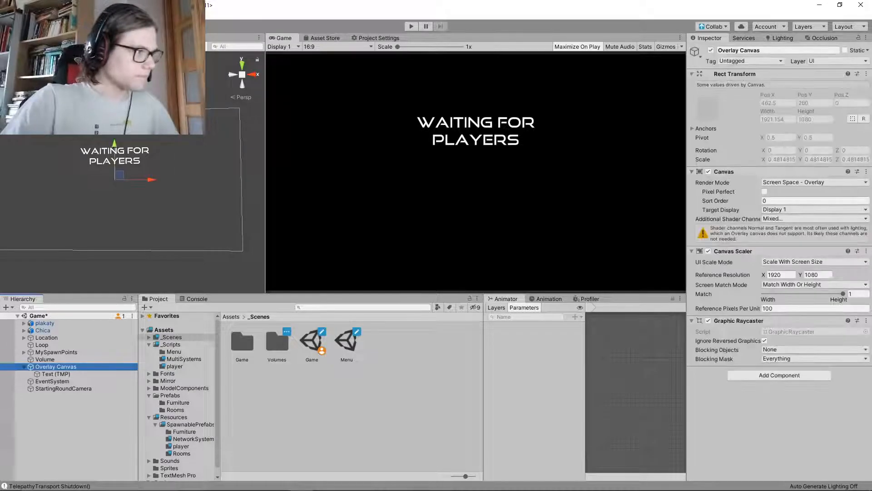
mouse_move(68, 351)
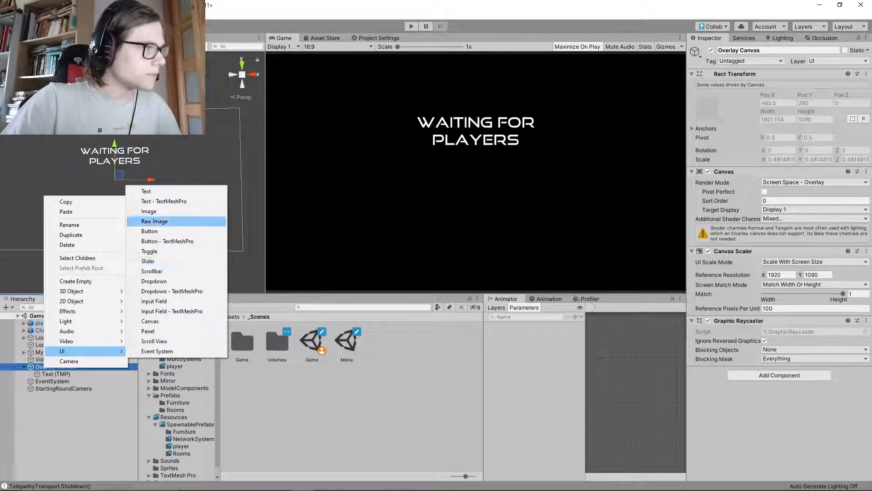
click(149, 211)
key(ctrl+s)
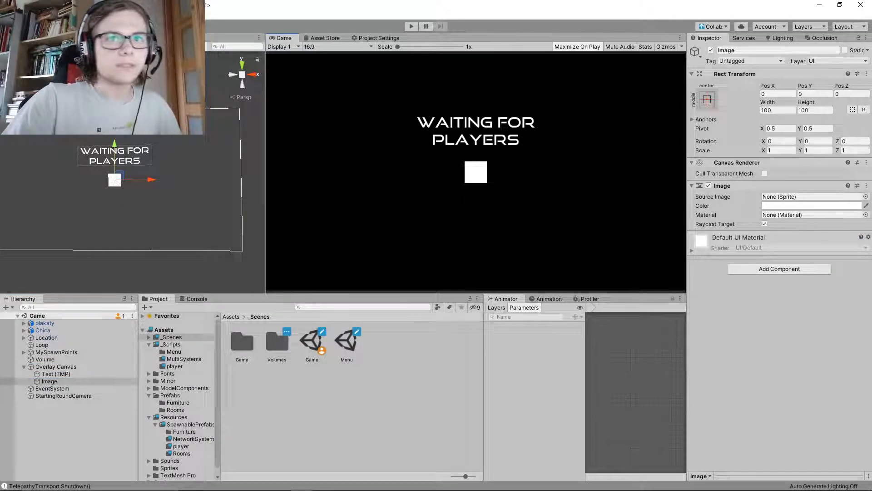
Raise the "Waiting For Players" text to about Y 283 and slightly widen the Game view
click(777, 110)
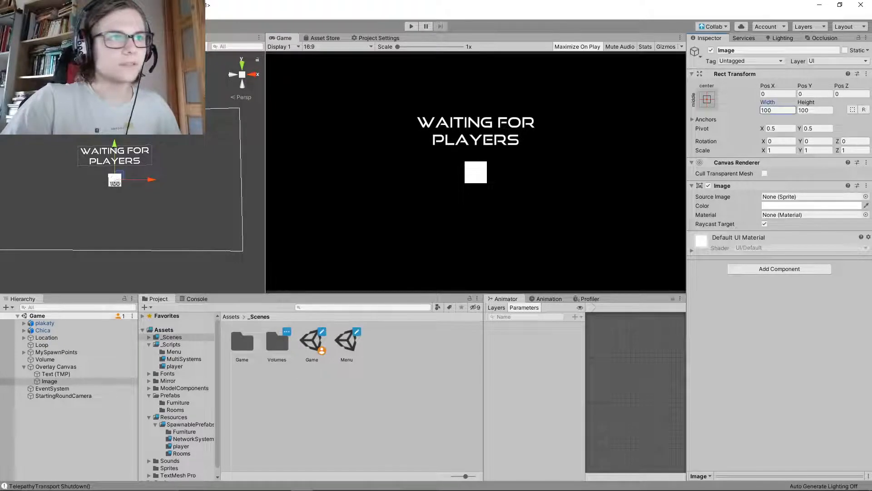
click(56, 374)
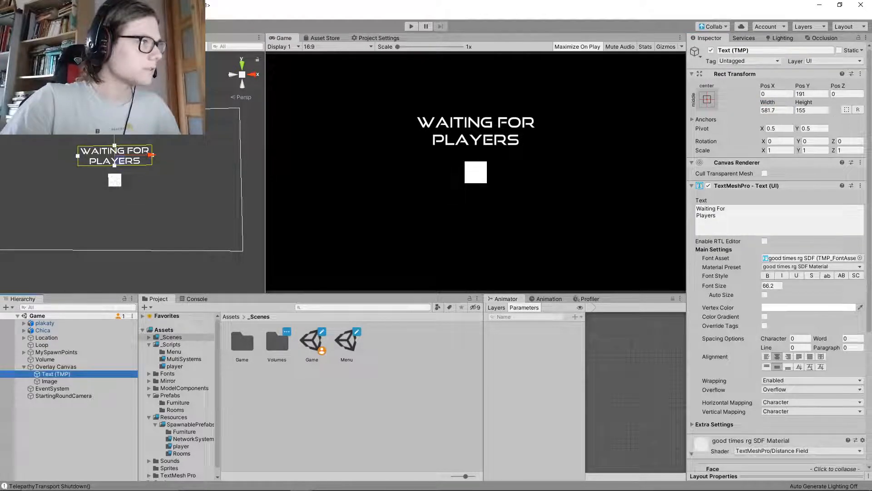
drag(115, 122, 114, 117)
drag(114, 146, 115, 139)
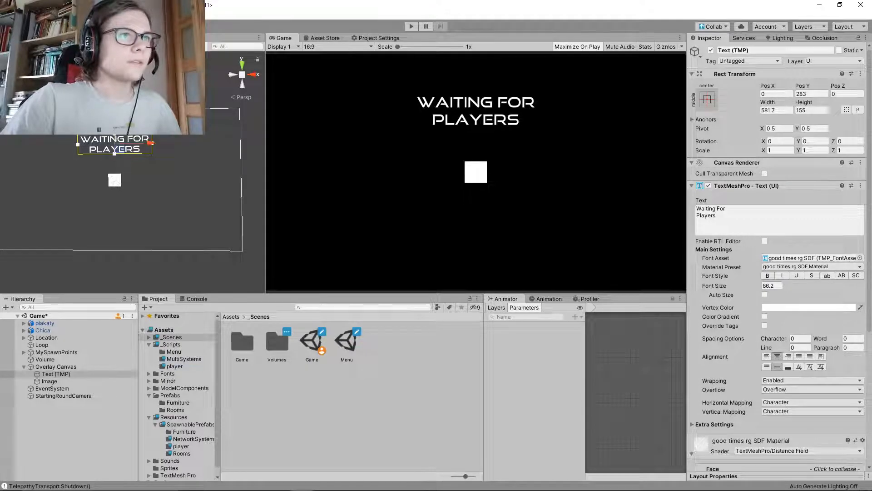
mouse_move(265, 172)
mouse_down()
mouse_move(439, 172)
mouse_move(242, 172)
mouse_move(256, 173)
mouse_up()
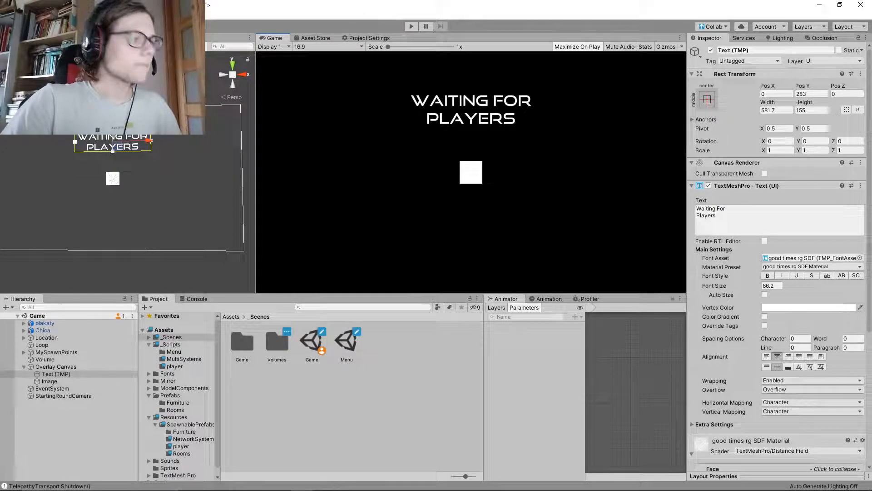
Set the Overlay Canvas Image's width and height to 400 each
click(49, 382)
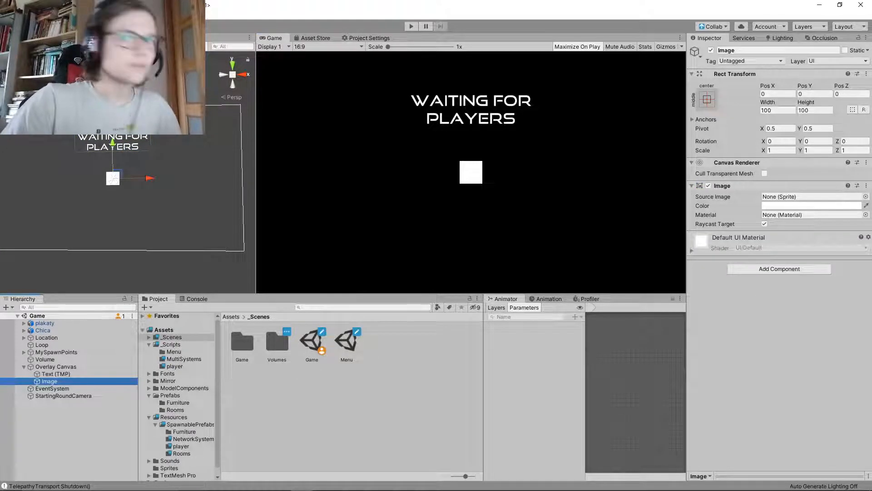
drag(768, 102, 868, 103)
key(ctrl+a)
text(400)
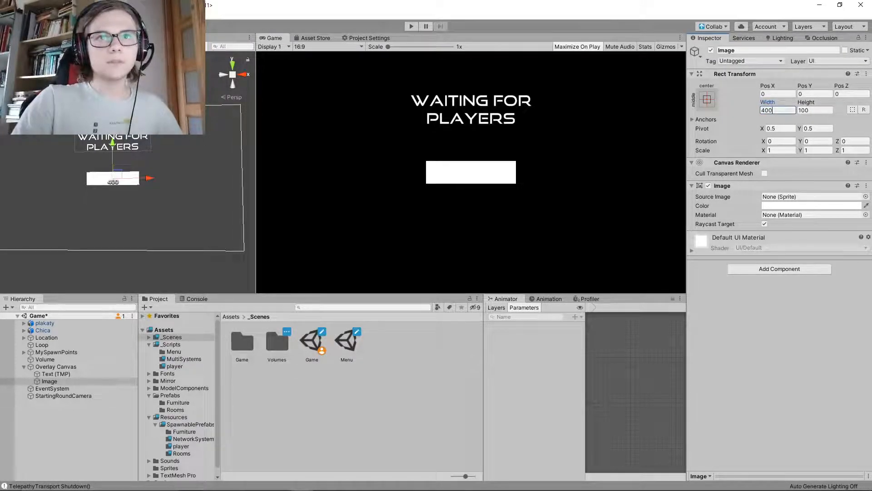
key(Tab)
text(400)
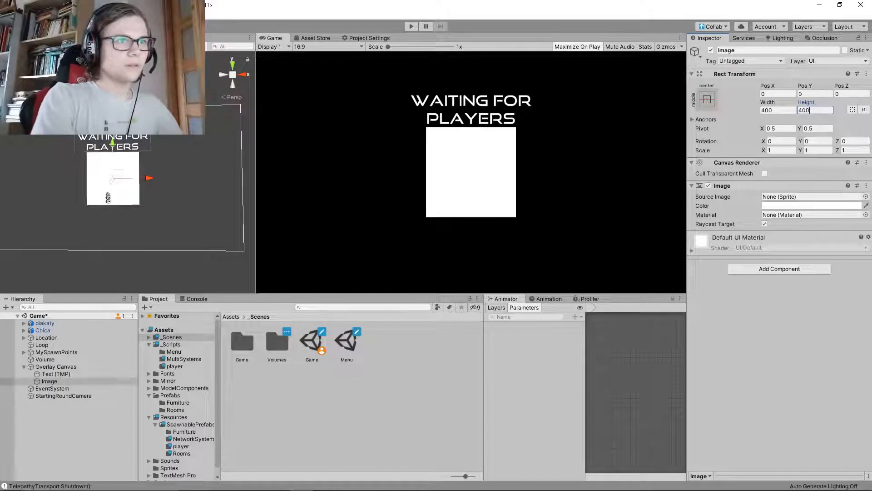
Reduce the Image's width and height to 330 each
click(778, 111)
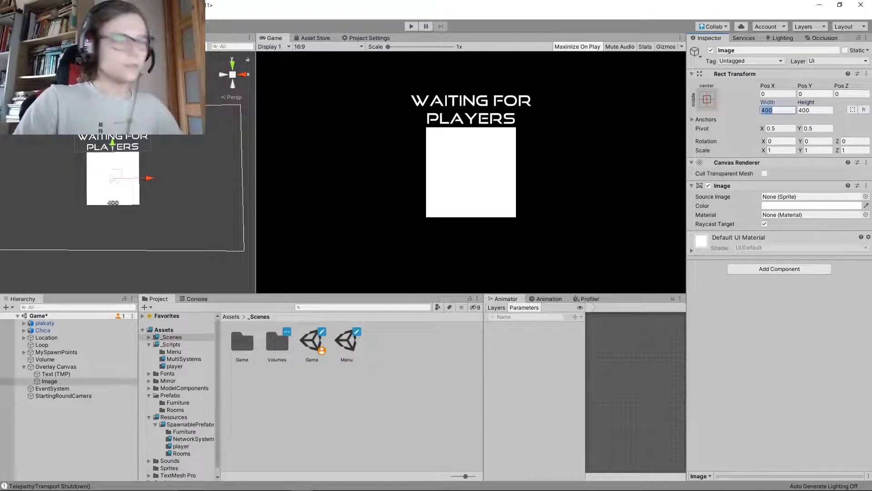
text(3300)
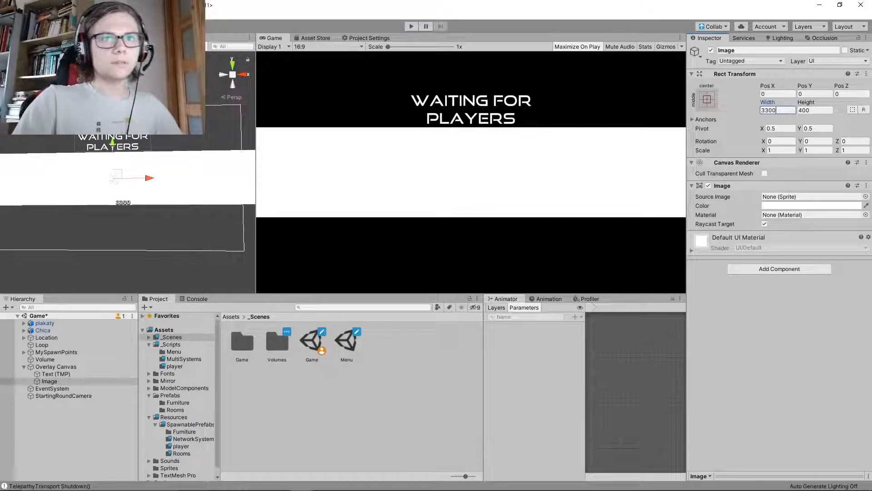
key(BackSpace)
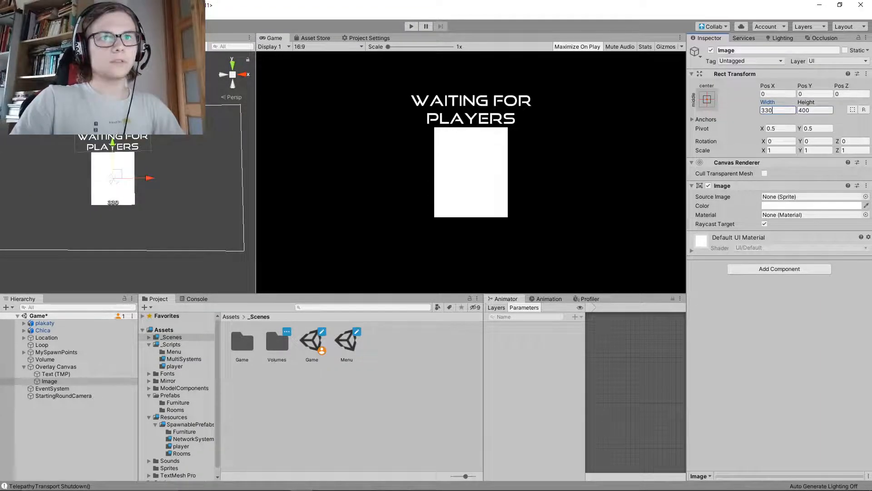
key(Tab)
text(300)
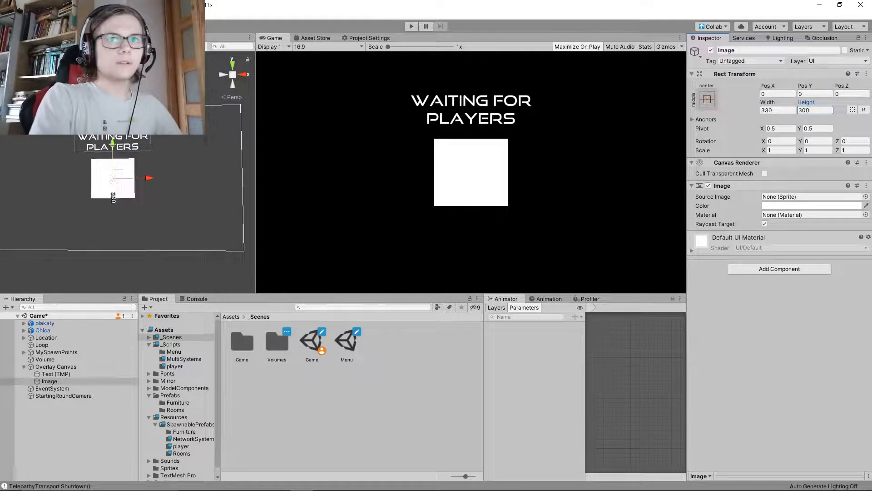
key(shift+Right)
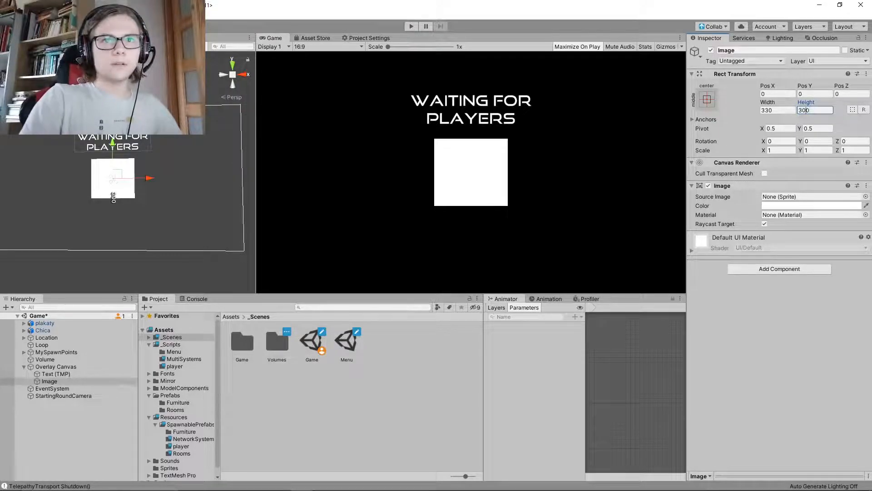
text(3)
key(Return)
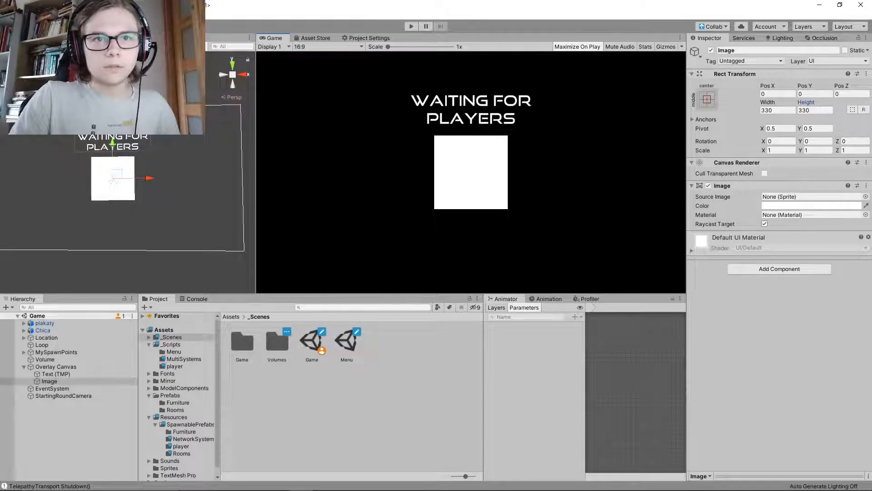
Turn off Raycast Target on the Image and use UISprite as its source image with Fill Center disabled
click(765, 224)
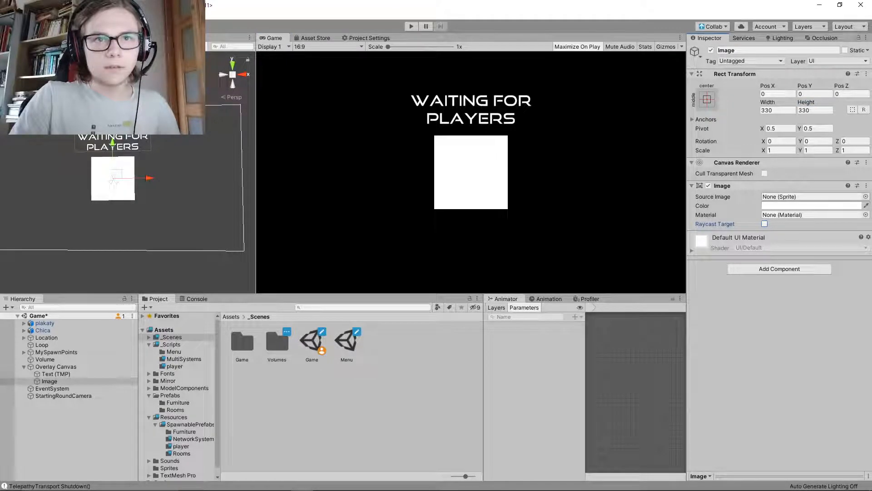
click(866, 197)
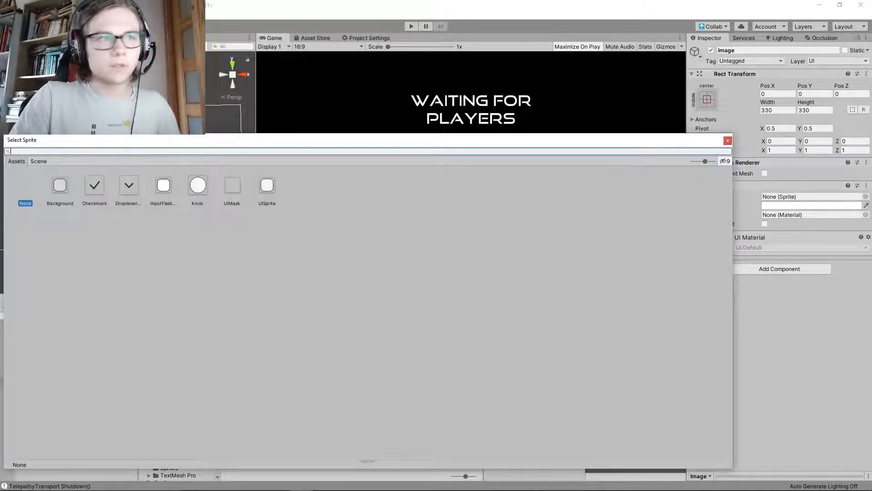
click(267, 186)
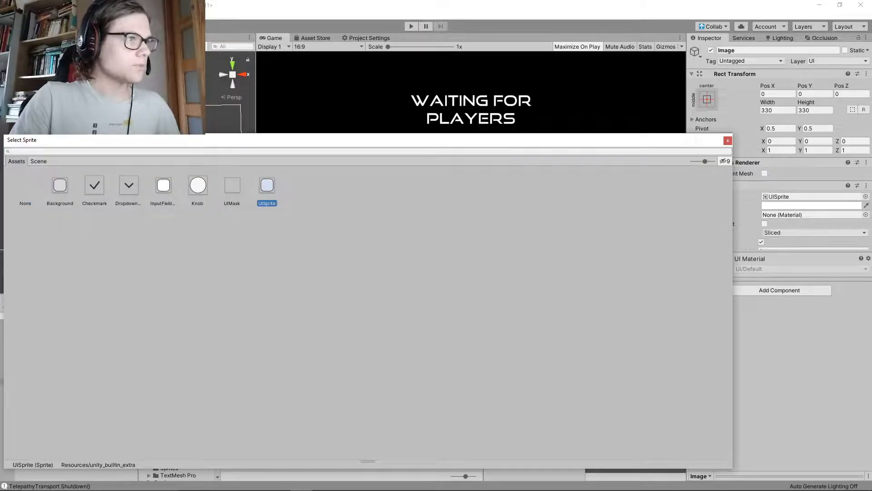
click(409, 95)
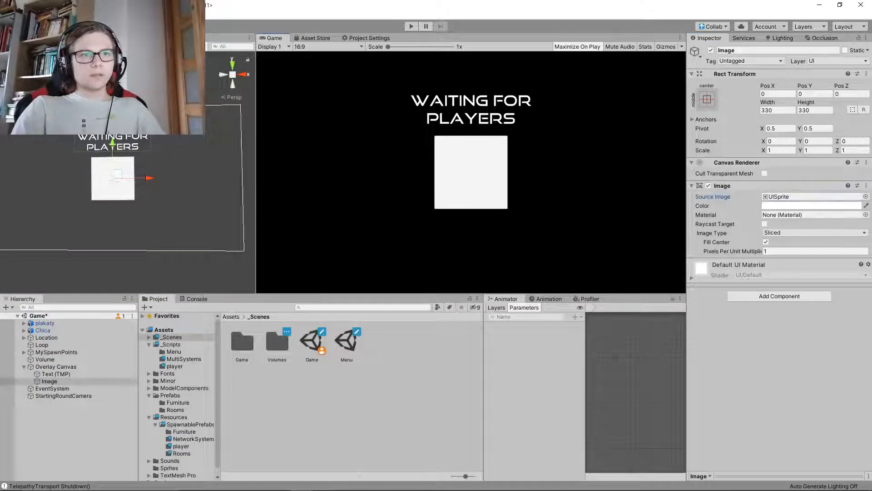
click(766, 242)
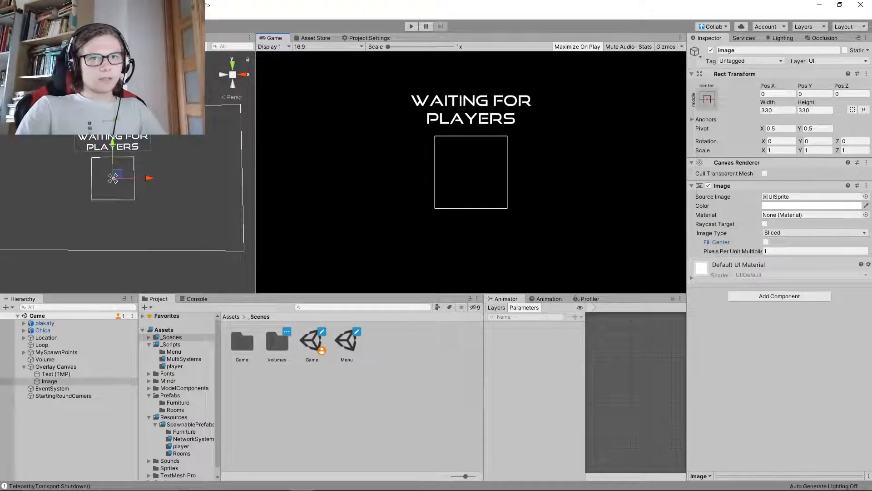
Set the outlined Image's width and height to 310 each and save the scene
click(778, 110)
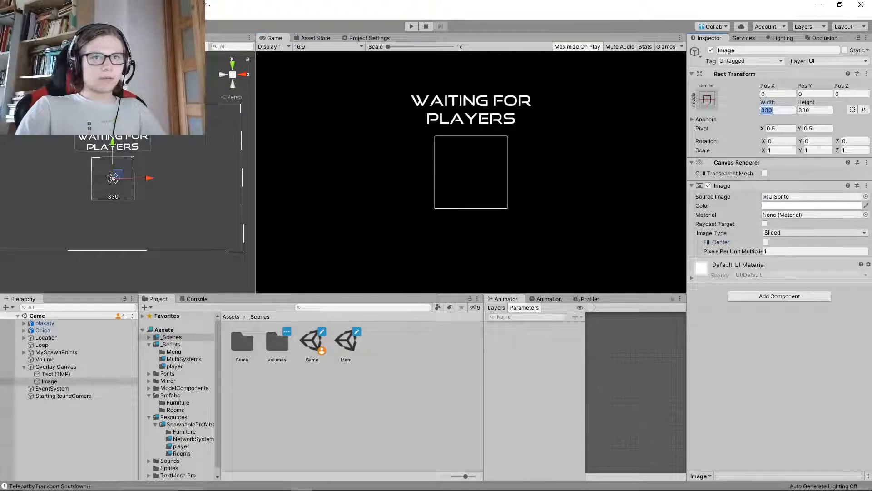
text(310)
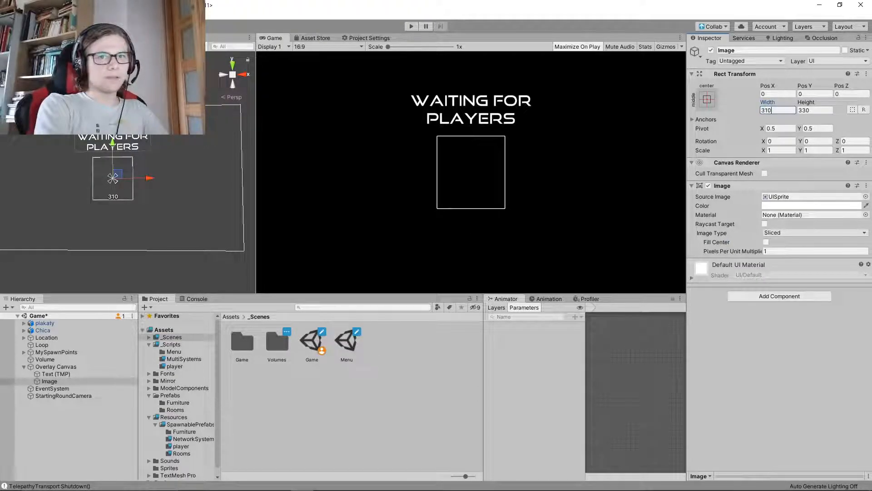
key(Tab)
text(310)
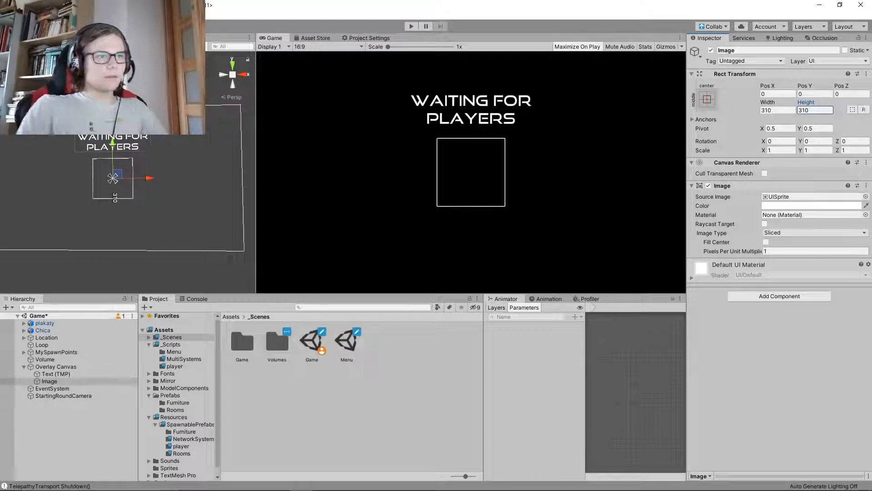
key(ctrl+s)
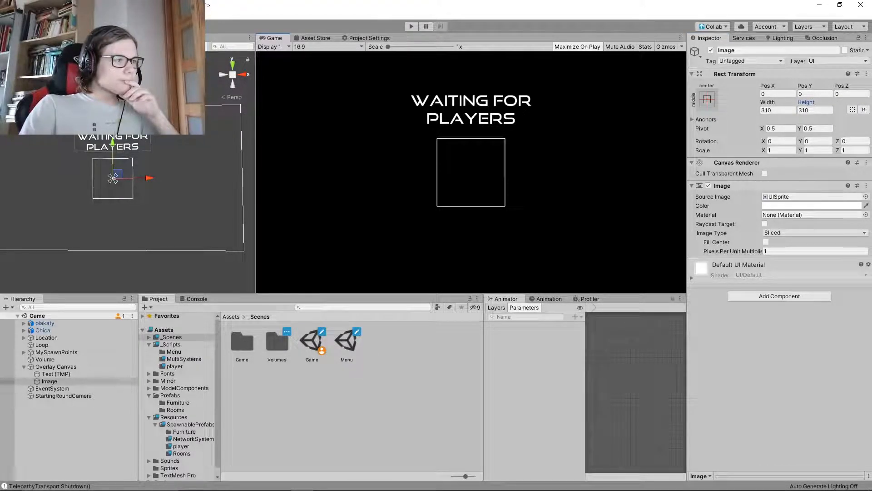
Select the message text object and switch the Game view's aspect ratio to 4:3
click(56, 374)
click(745, 220)
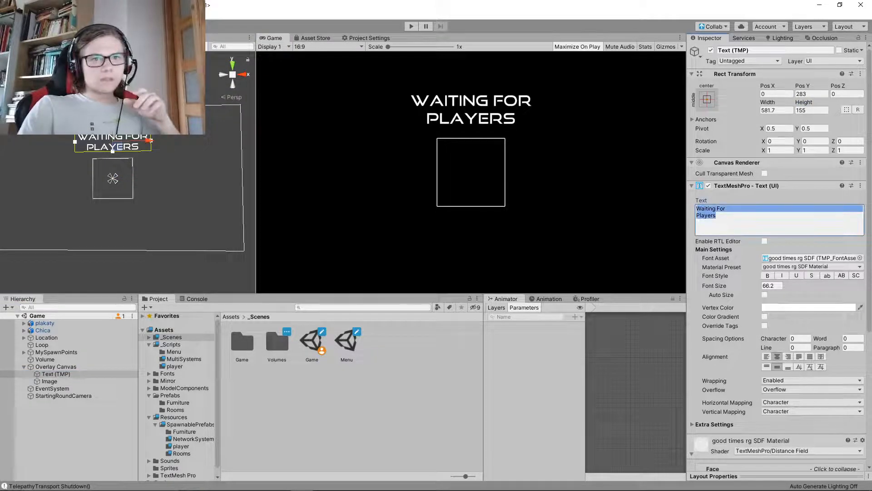
click(697, 215)
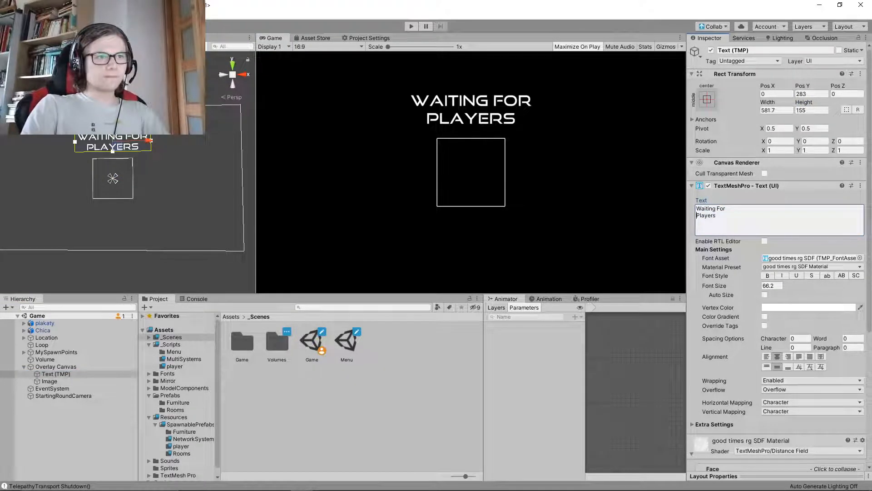
click(327, 46)
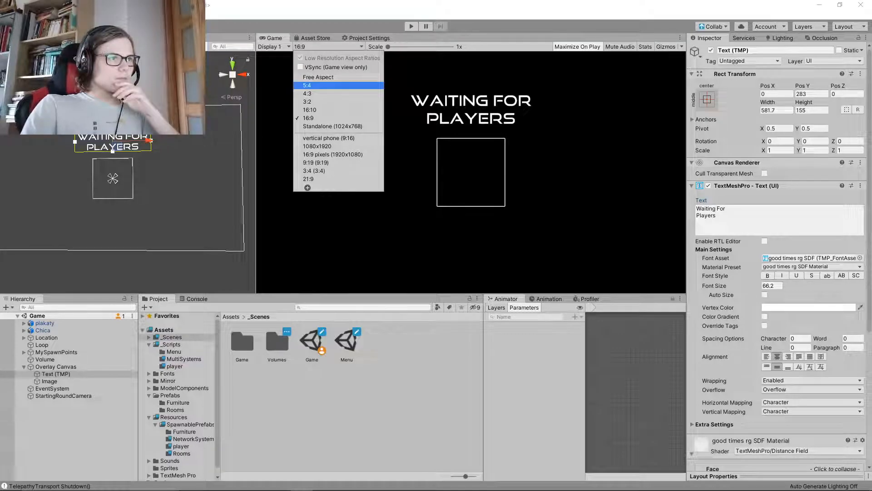
click(318, 84)
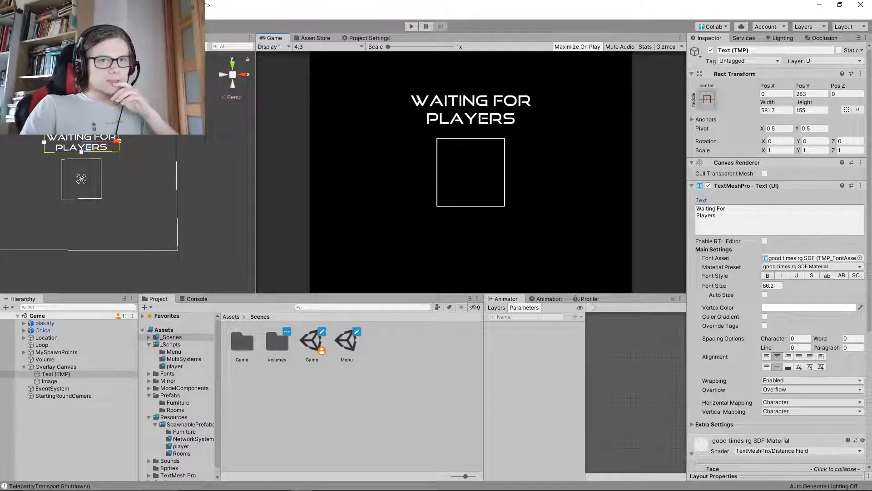
Join the message into the single line "Waiting For Players" and widen its text box to about 977.9
click(745, 219)
click(696, 216)
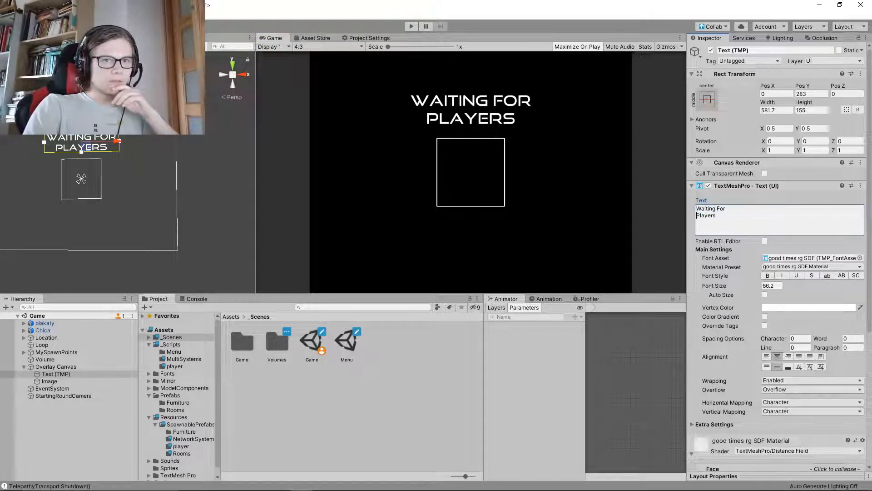
key(BackSpace)
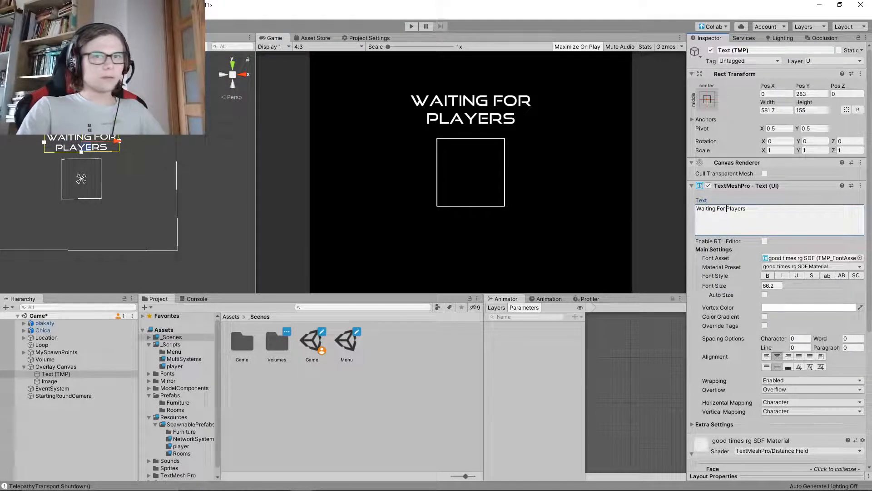
drag(768, 102, 801, 103)
drag(104, 103, 144, 103)
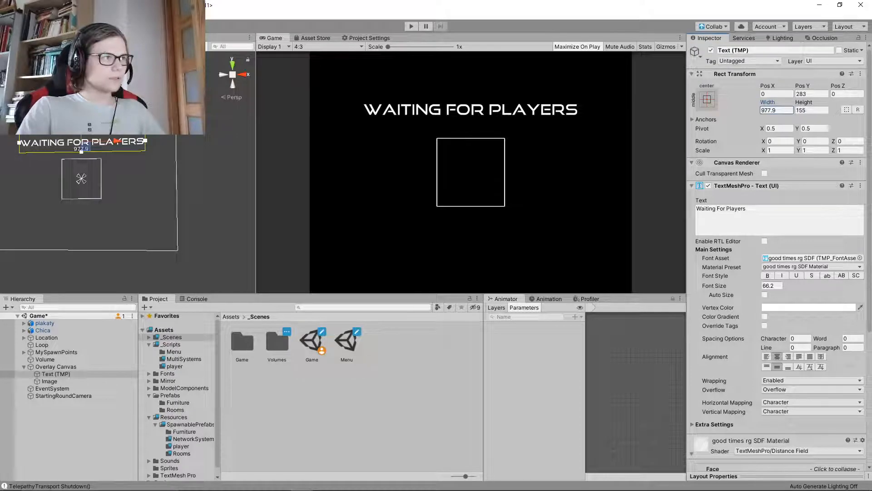
Reduce the text box's height to about 93.6, raise the text to about Y 314, and save
drag(804, 102, 729, 102)
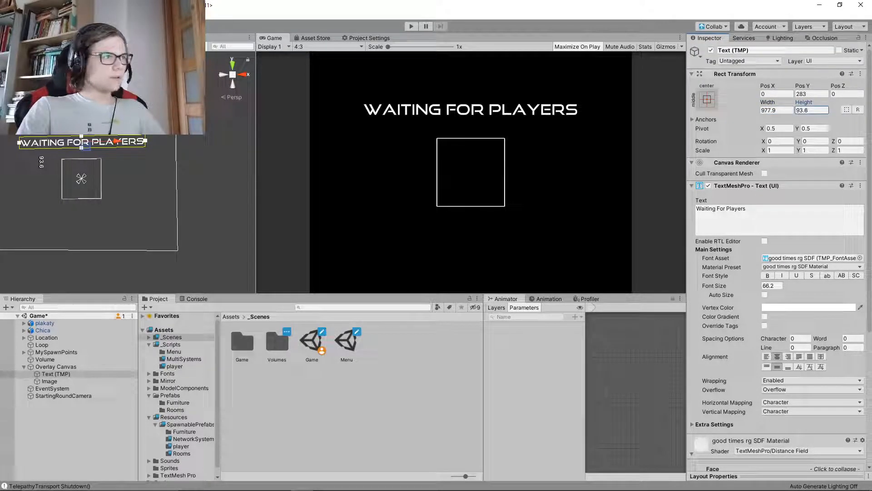
drag(82, 109, 81, 107)
drag(81, 145, 81, 143)
key(ctrl+s)
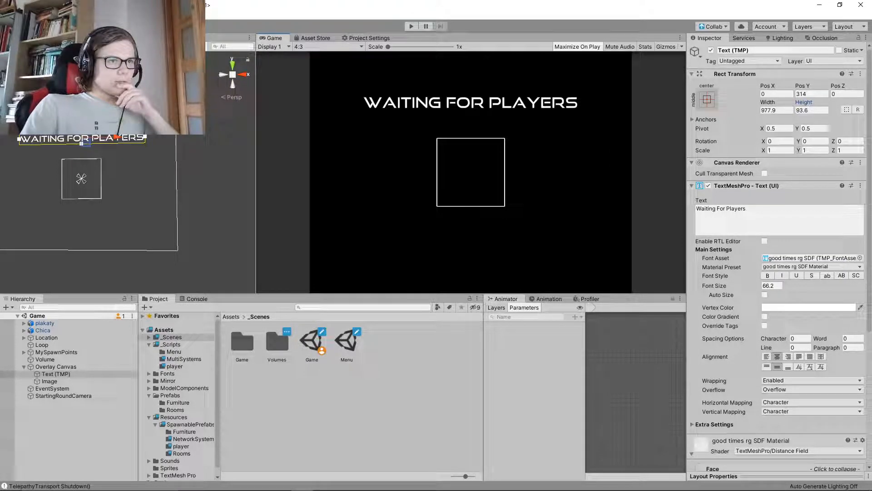
Add a second TextMeshPro text object to the Overlay Canvas and set its text to "1"
click(50, 381)
click(56, 374)
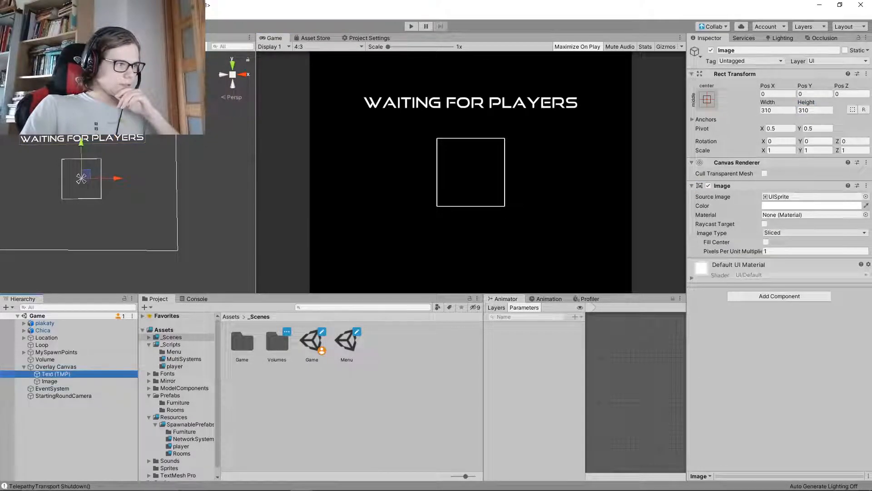
click(55, 367)
right_click(56, 367)
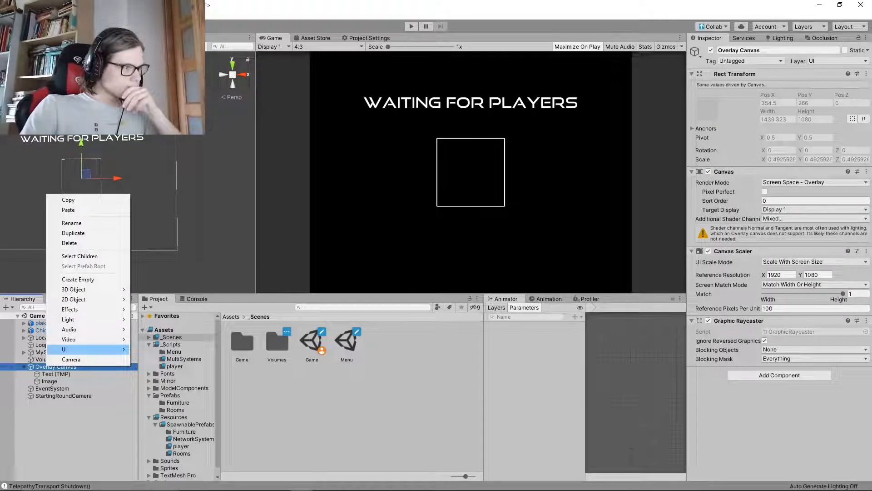
mouse_move(64, 349)
click(174, 199)
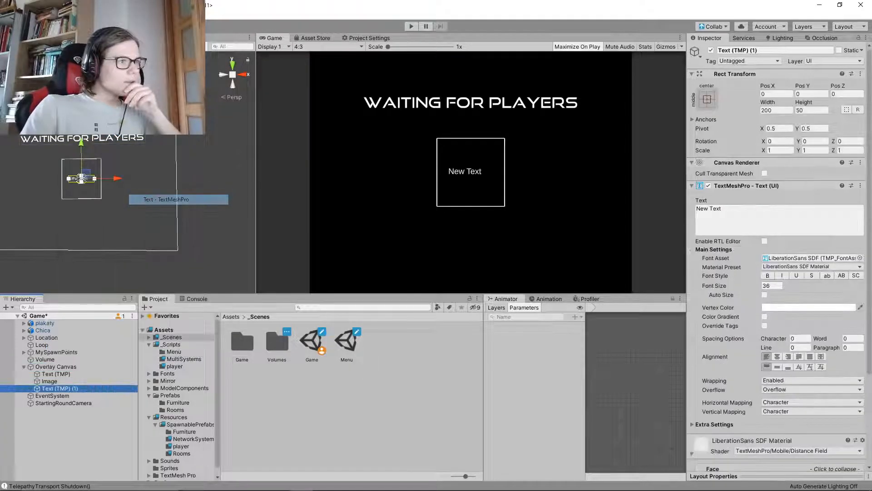
click(754, 219)
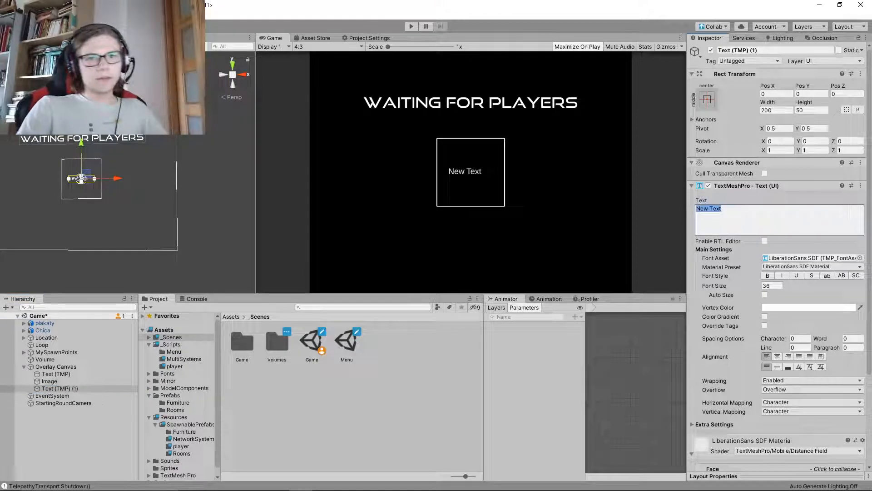
text(1)
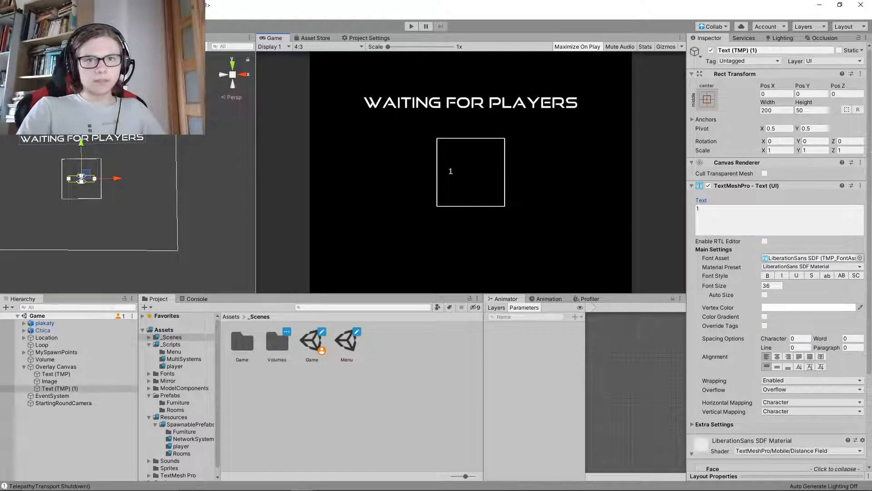
Give the "1" text the good times rg SDF font, align it to the center and middle, and save the scene
click(860, 258)
click(42, 199)
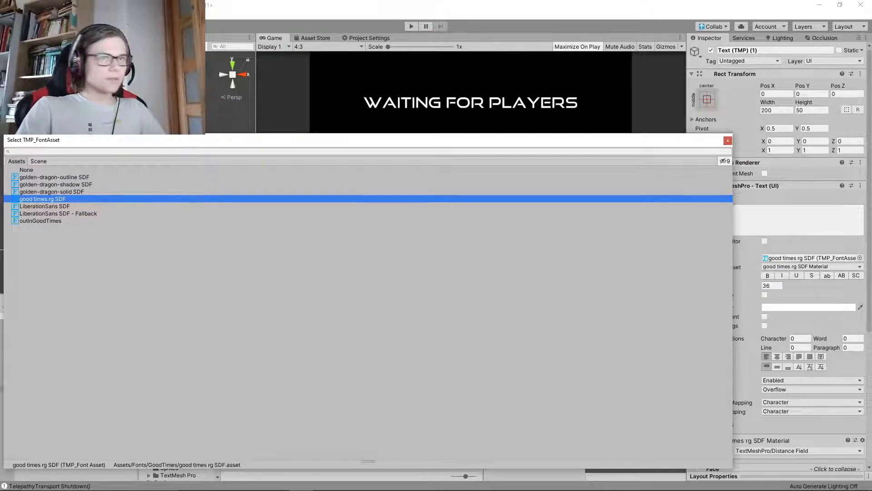
click(728, 141)
key(ctrl+s)
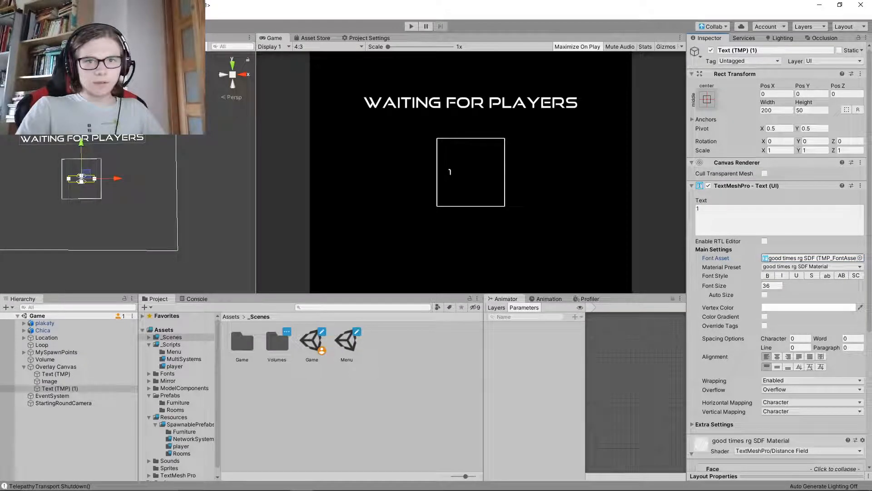
click(777, 356)
click(777, 367)
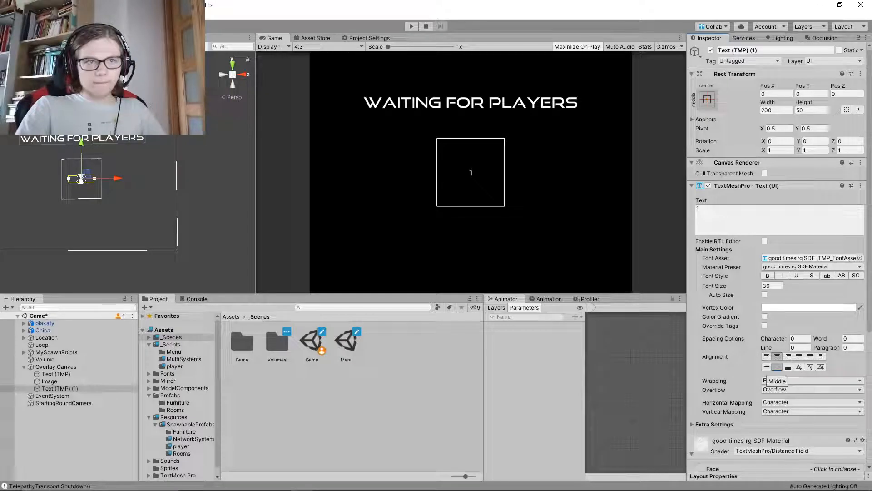
key(ctrl+s)
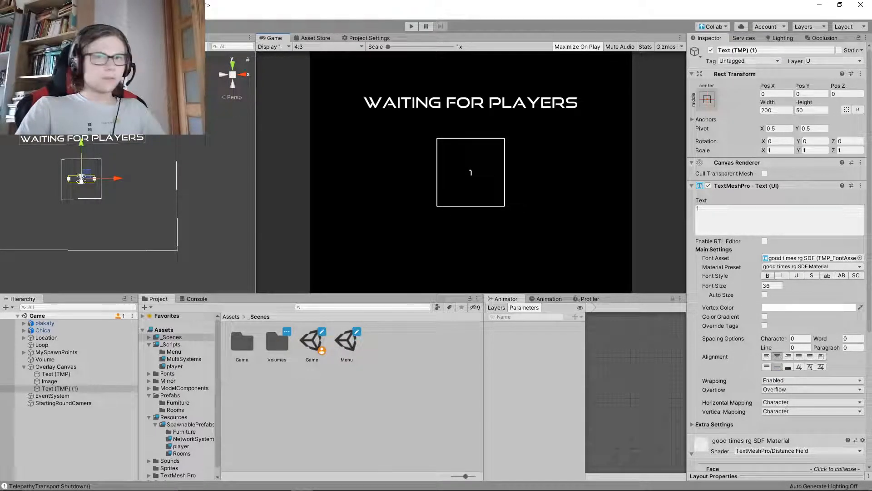
Enlarge the "1" text box to about 259.9 by 261.6, with font size about 151.3, and raise it to about Y 28
drag(768, 102, 863, 102)
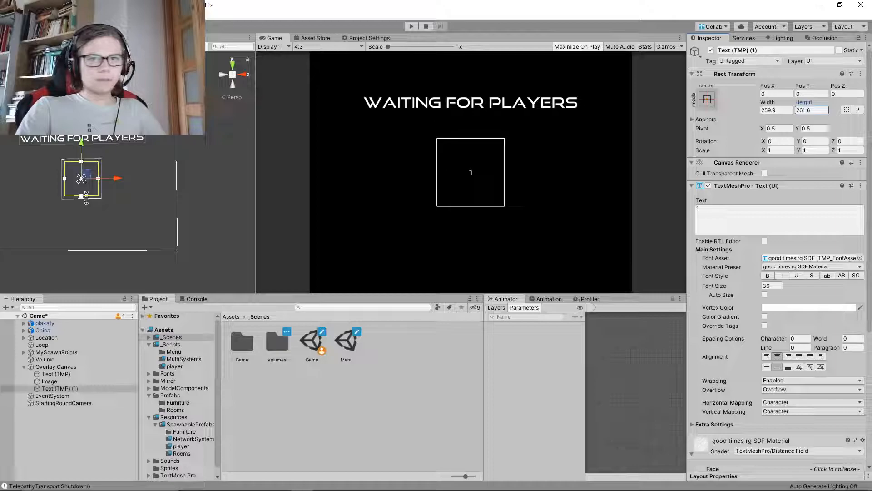
drag(715, 285, 745, 286)
drag(80, 144, 81, 139)
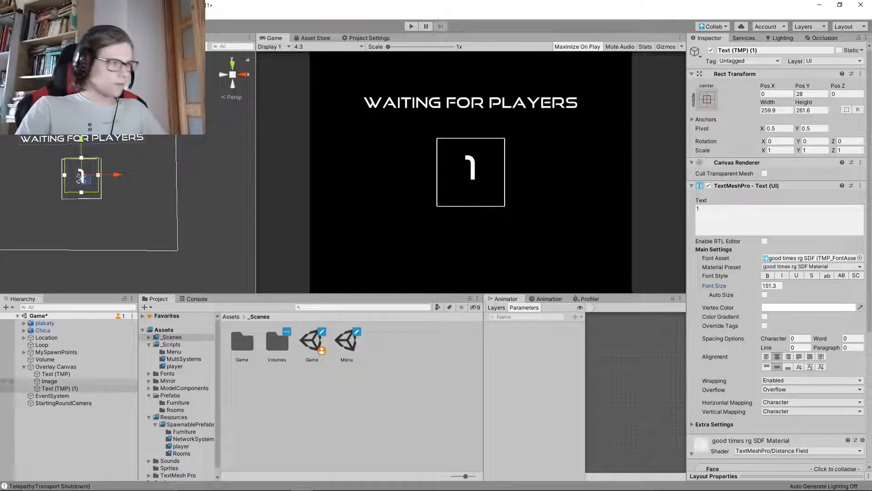
Add a third TextMeshPro text to the Overlay Canvas, aligned center and middle, in the good times rg SDF font
right_click(48, 366)
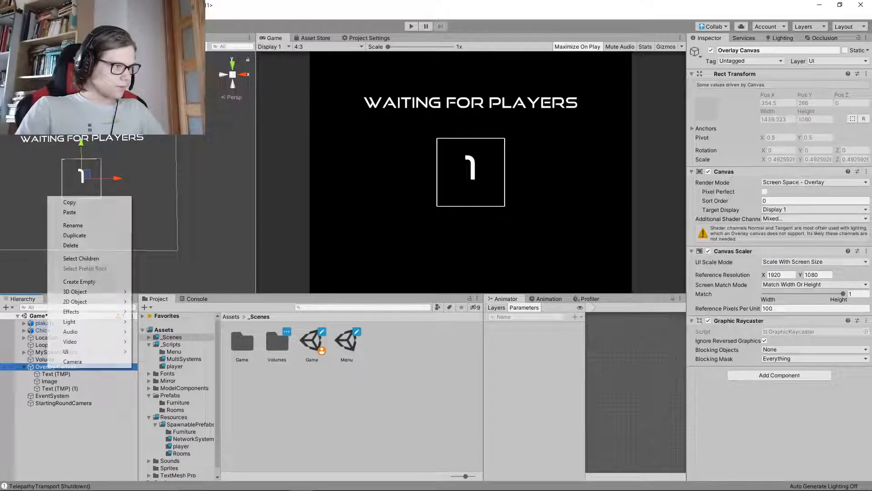
mouse_move(68, 351)
click(168, 201)
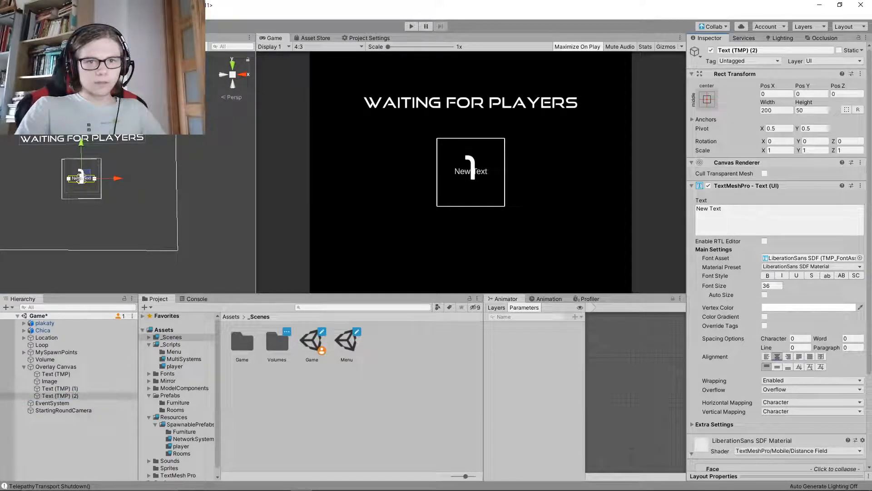
click(860, 257)
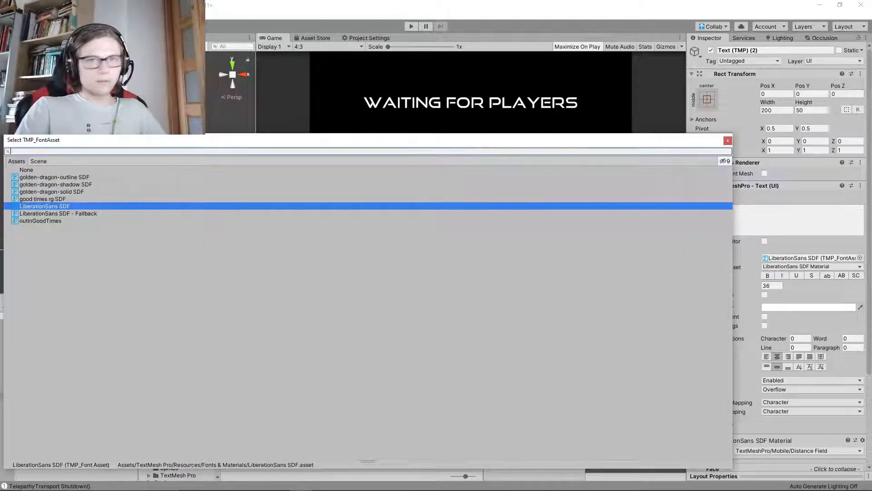
click(43, 199)
click(728, 141)
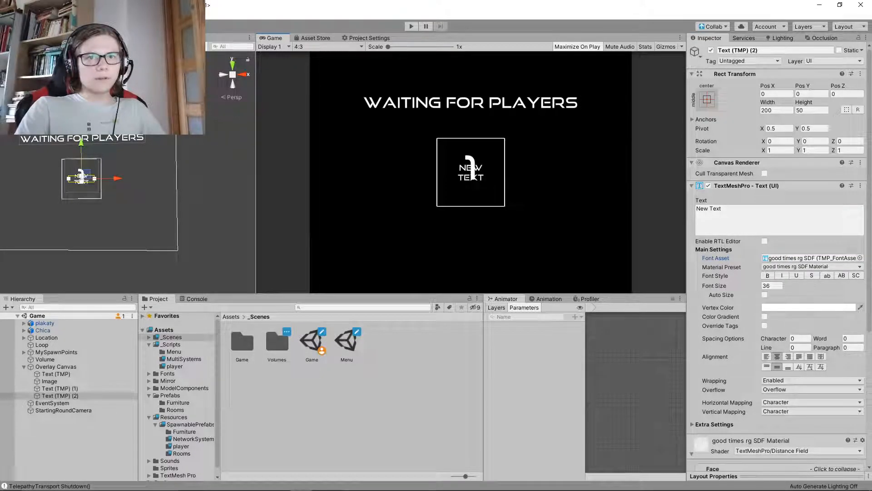
Set the new text object's content to "Connected" and save the scene
click(755, 218)
text(Con)
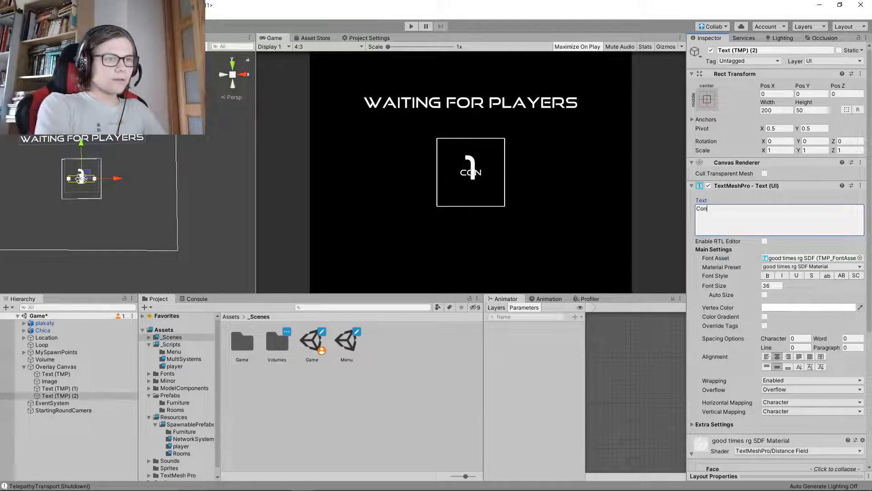
text(nected)
key(Return)
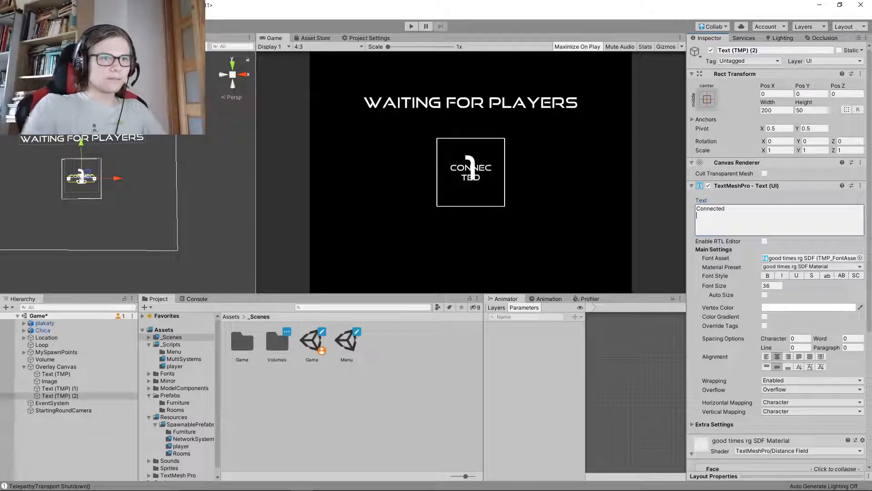
key(ctrl+s)
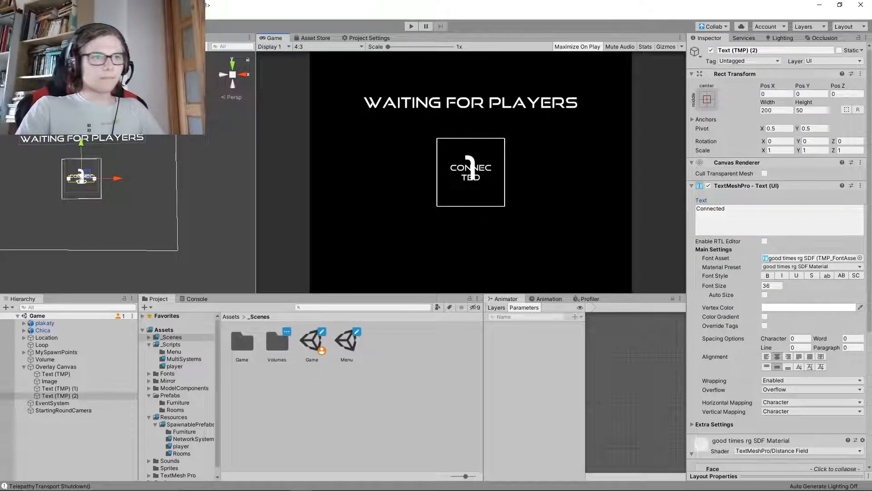
Fit "Connected" inside the frame's lower part at about Y -96, width about 278.25 and font size about 31.1, and save
drag(803, 86, 731, 87)
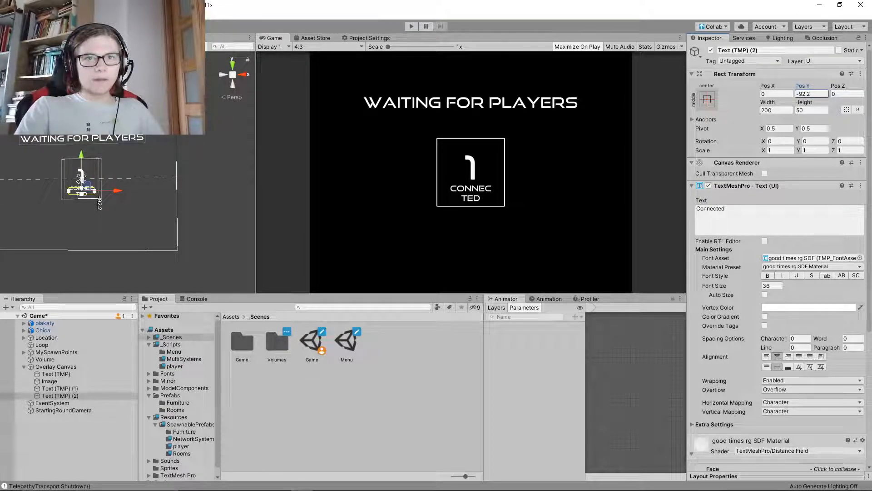
drag(768, 102, 814, 102)
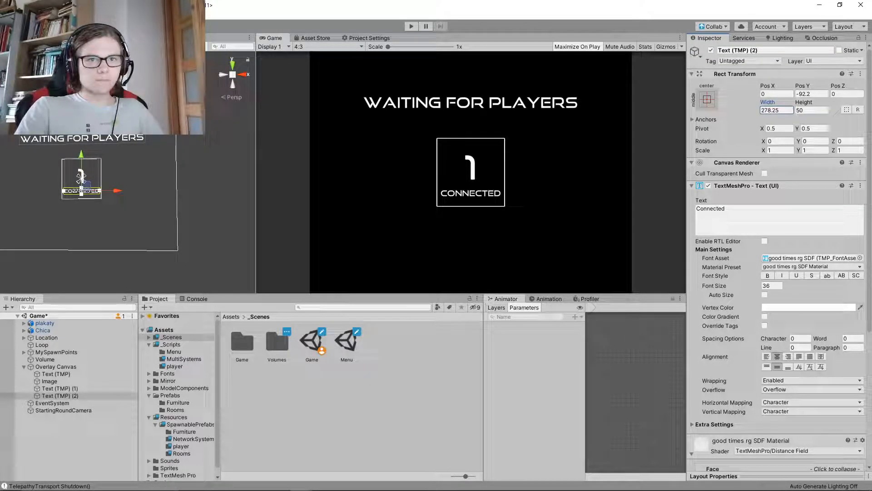
mouse_move(727, 285)
mouse_down()
mouse_move(706, 286)
mouse_move(713, 285)
mouse_up()
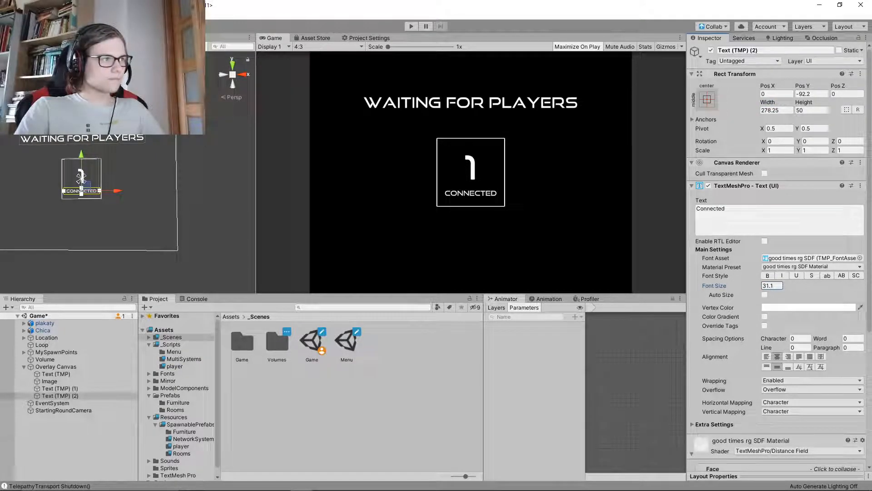
drag(81, 155, 81, 156)
key(ctrl+s)
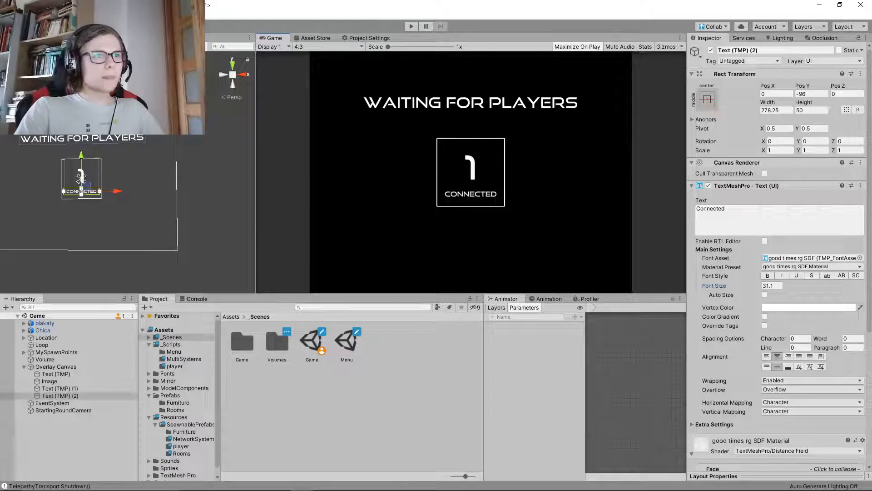
Extend the message to "Waiting For Players..." and widen its text box to about 1021.5 so it fits one line
click(56, 374)
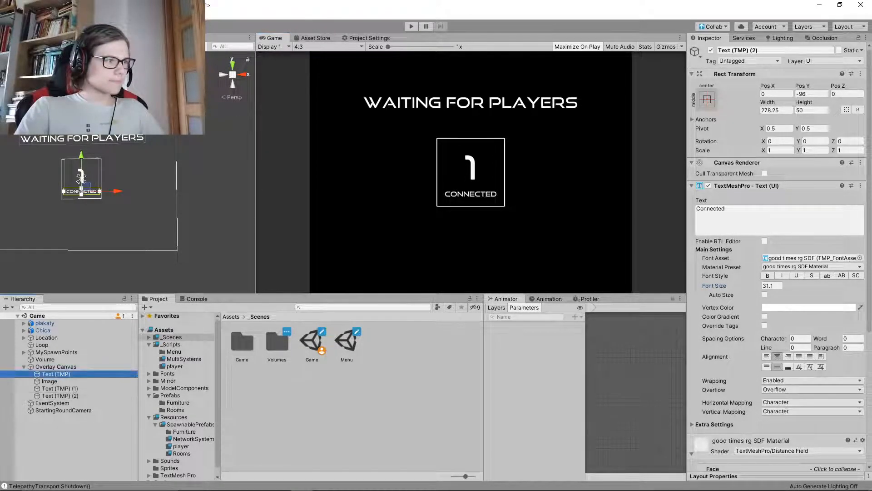
double_click(758, 212)
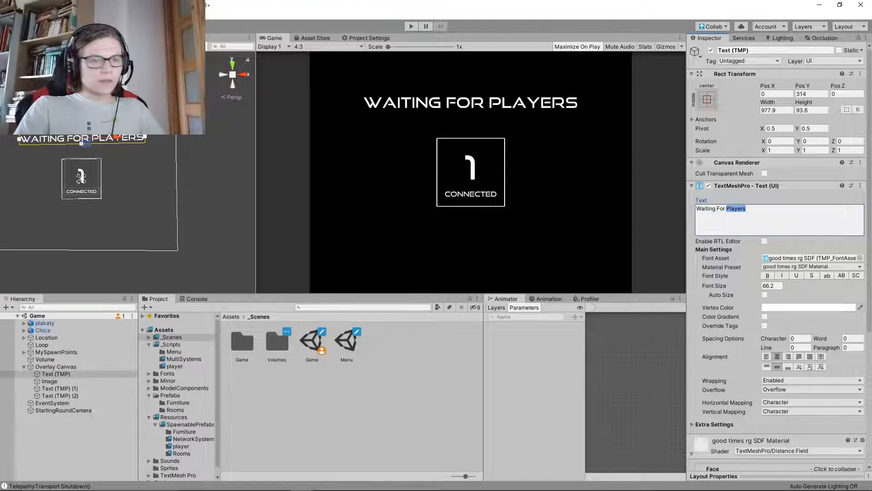
key(End)
text(...)
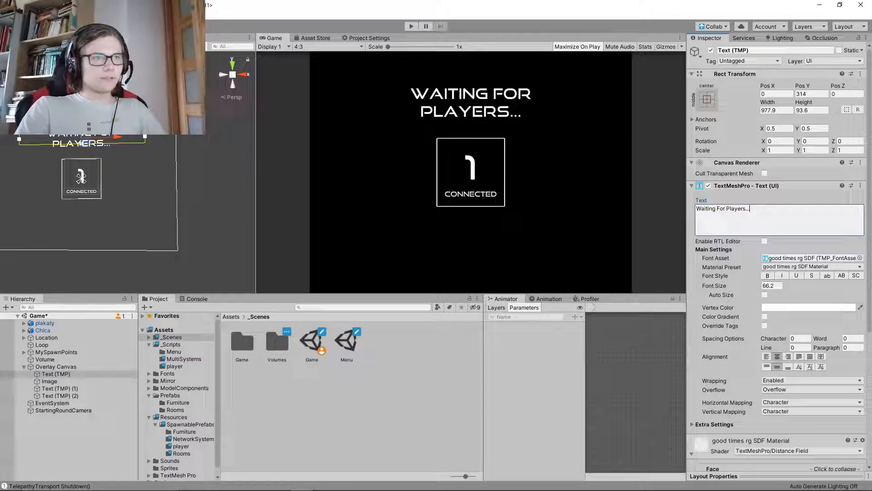
drag(768, 102, 789, 103)
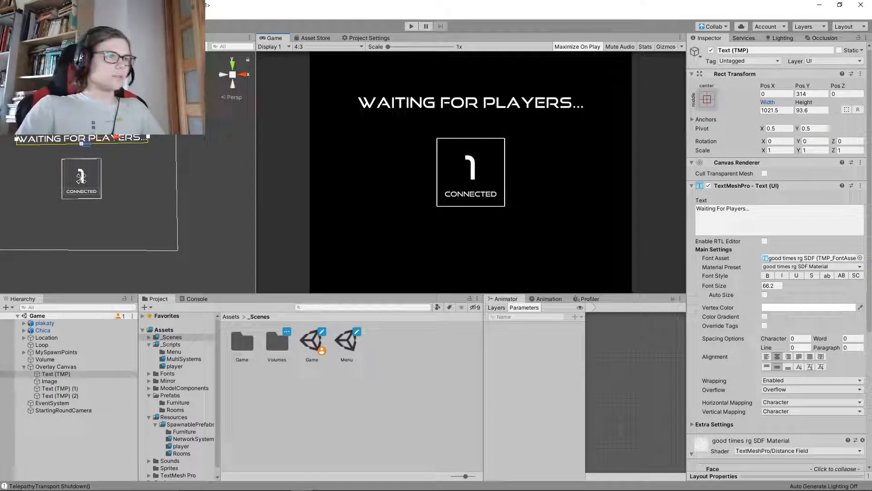
Switch the Game view's aspect ratio to 16:9 and clear the object selection
click(328, 46)
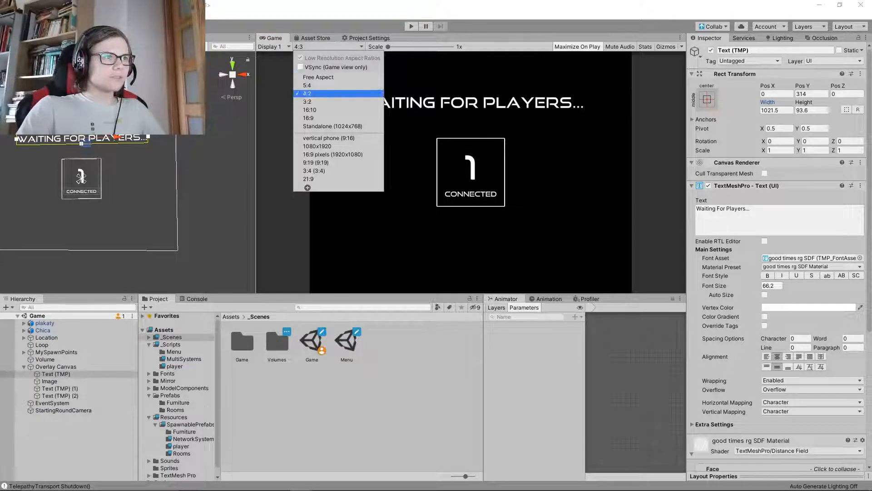
click(313, 117)
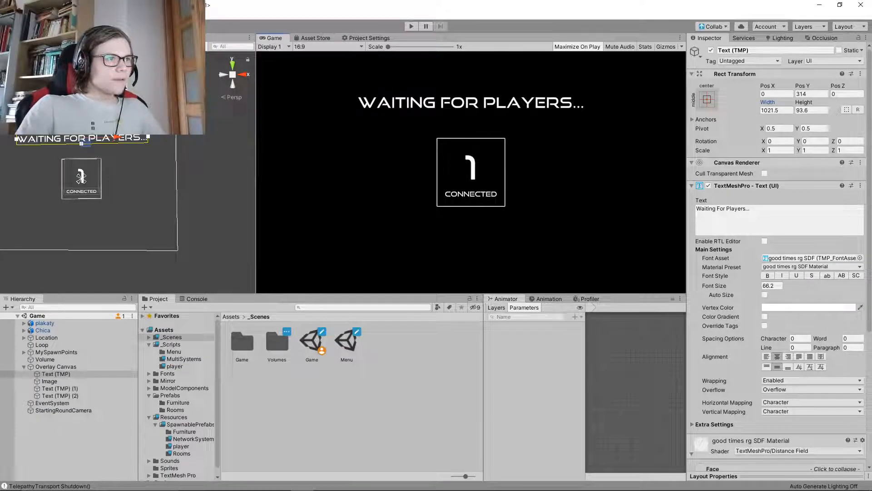
click(352, 409)
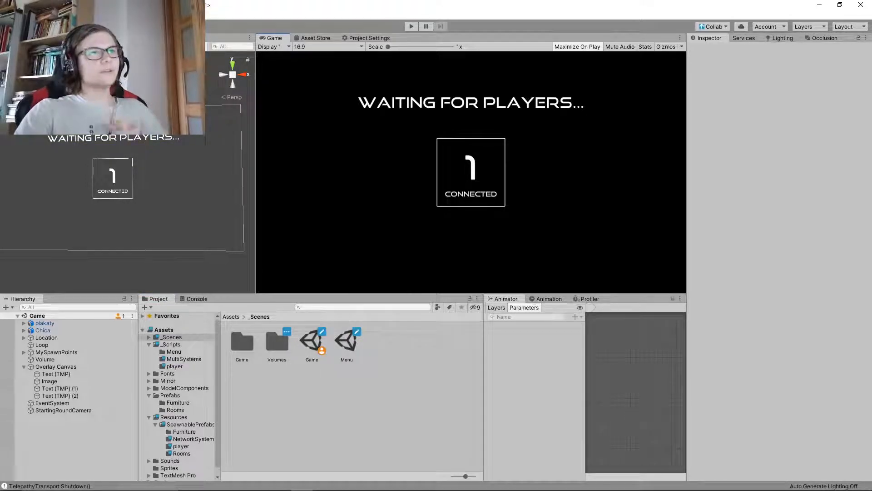
Shift the "Waiting For Players..." message horizontally to about X 14 and save the scene
click(54, 374)
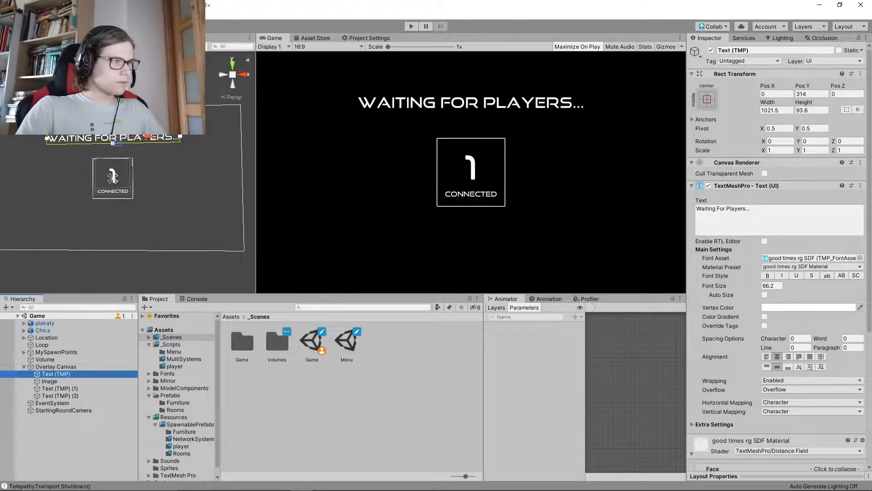
drag(149, 136, 151, 136)
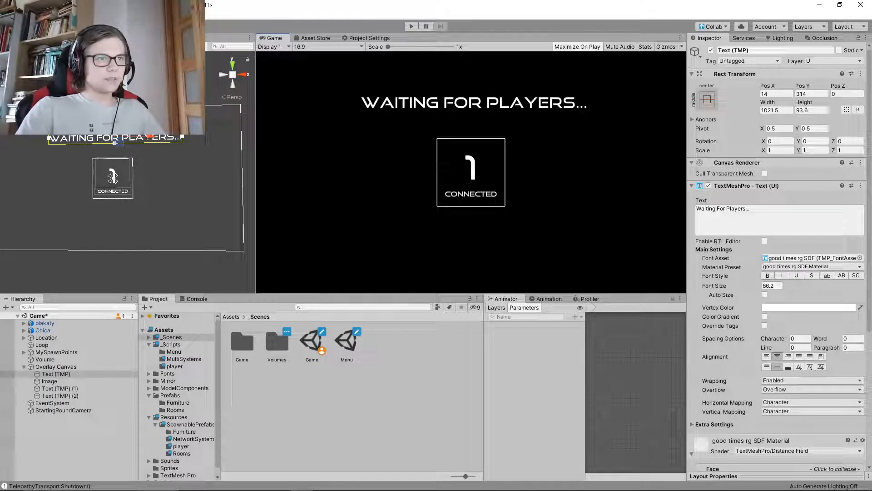
key(ctrl+s)
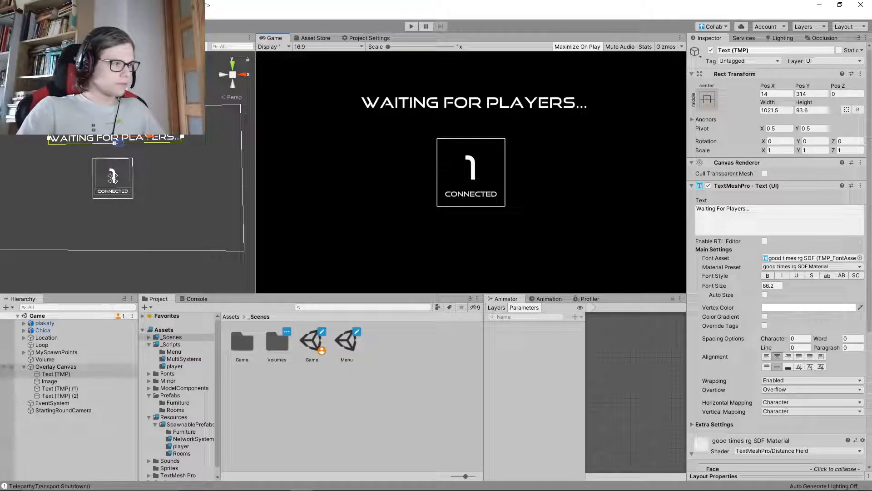
Rename the message text object to match its content, "Waiting For Players..."
click(772, 218)
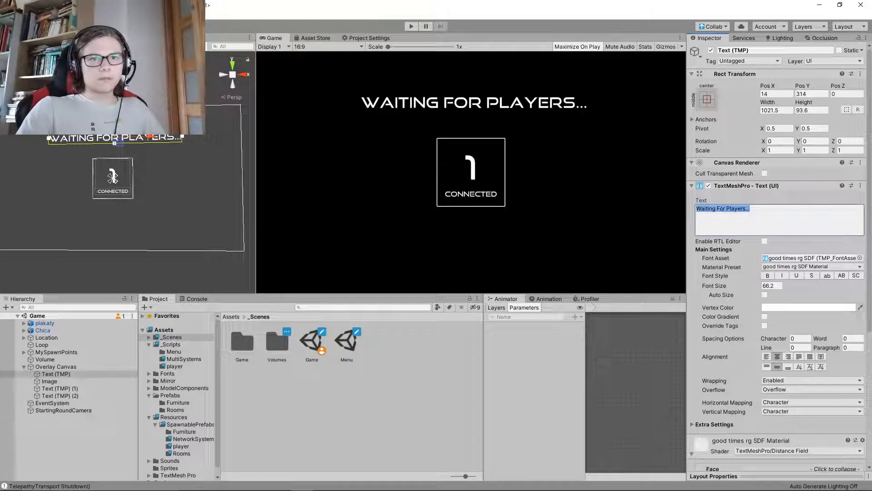
key(ctrl+c)
click(772, 50)
key(ctrl+v)
key(Return)
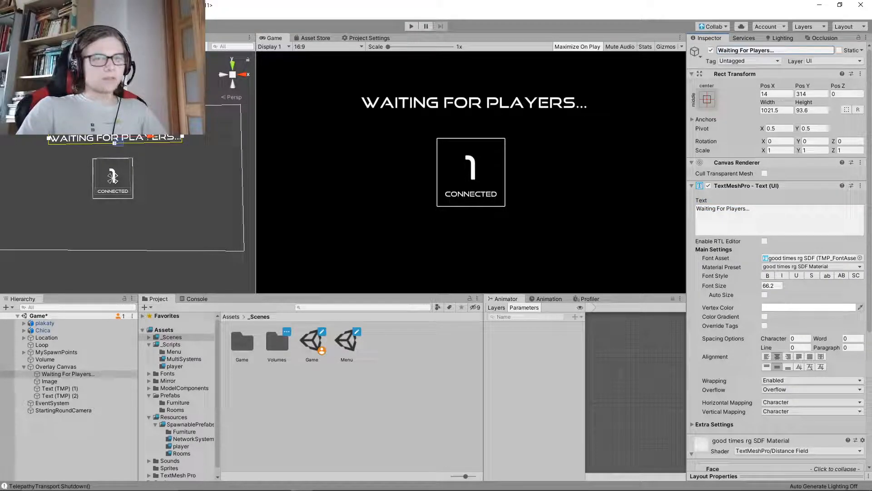
Rename the square frame's Image object as Box
click(50, 381)
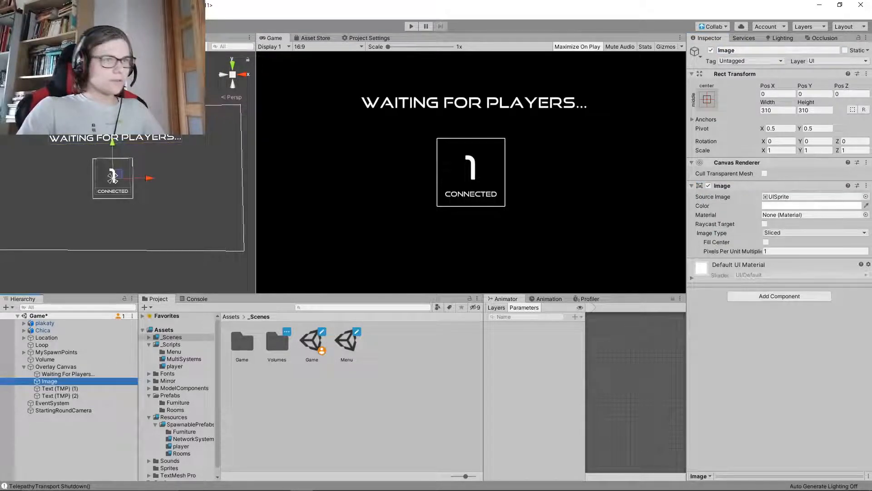
click(773, 51)
text(Vox)
key(Return)
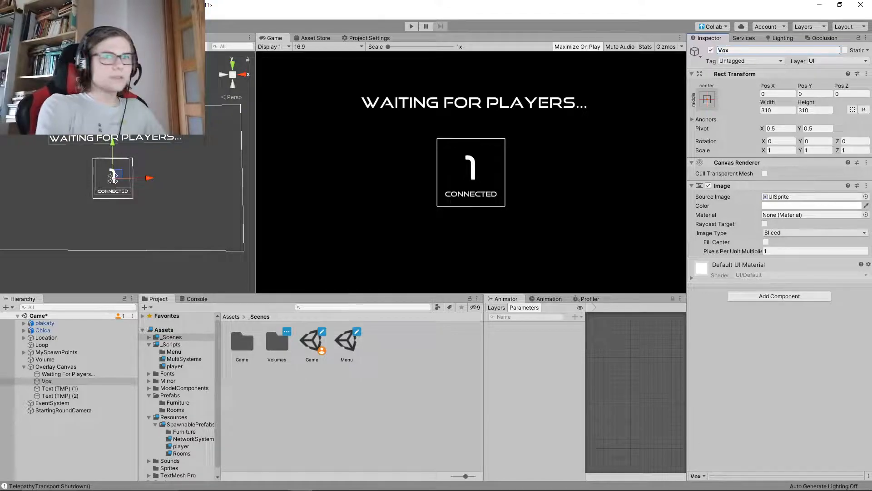
text(Box)
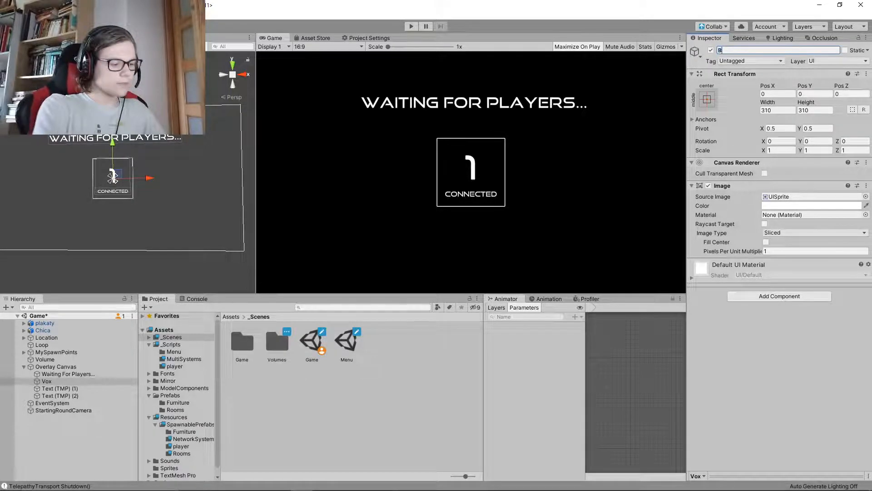
key(Return)
Rename the player count's text object as ConnectionCount and save the scene
click(60, 388)
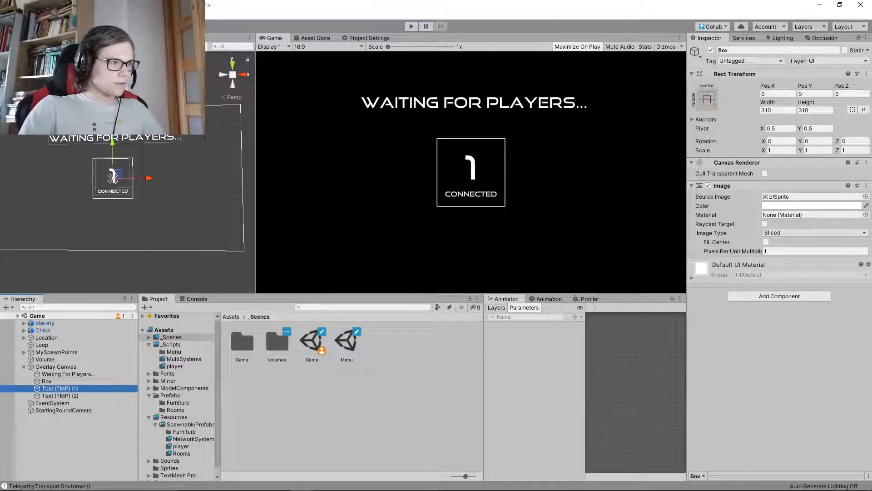
click(773, 51)
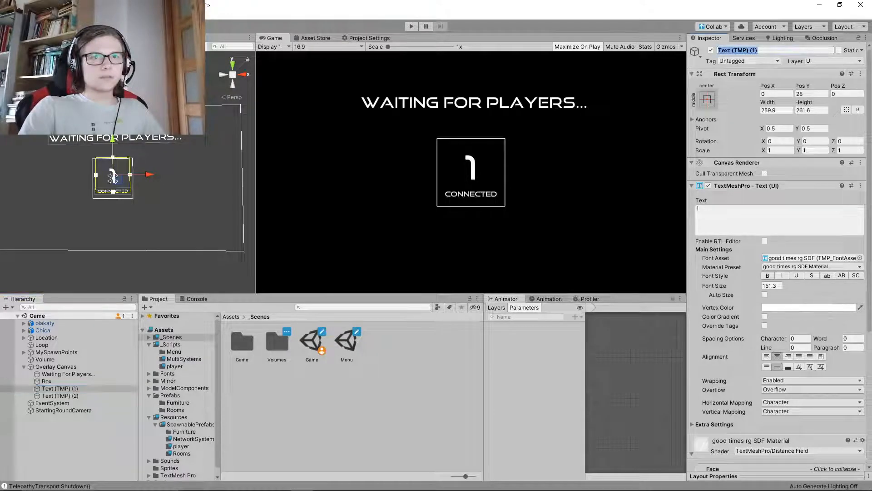
text(Connec)
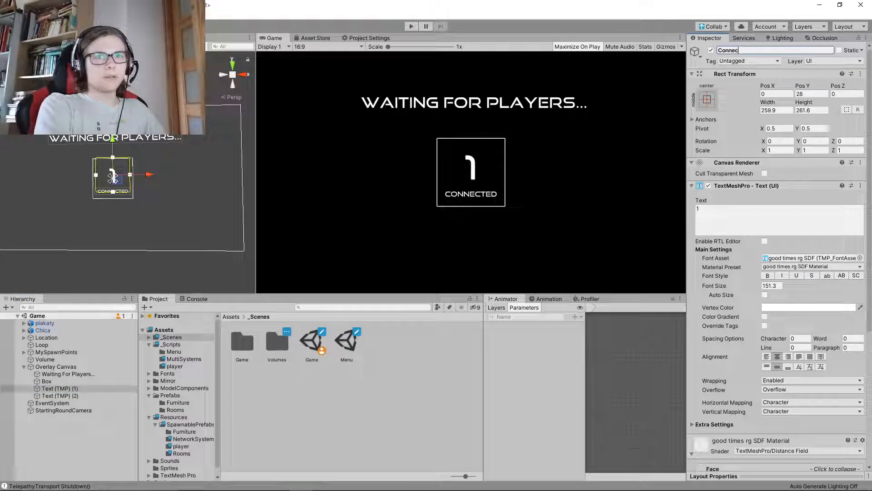
text(tionCount)
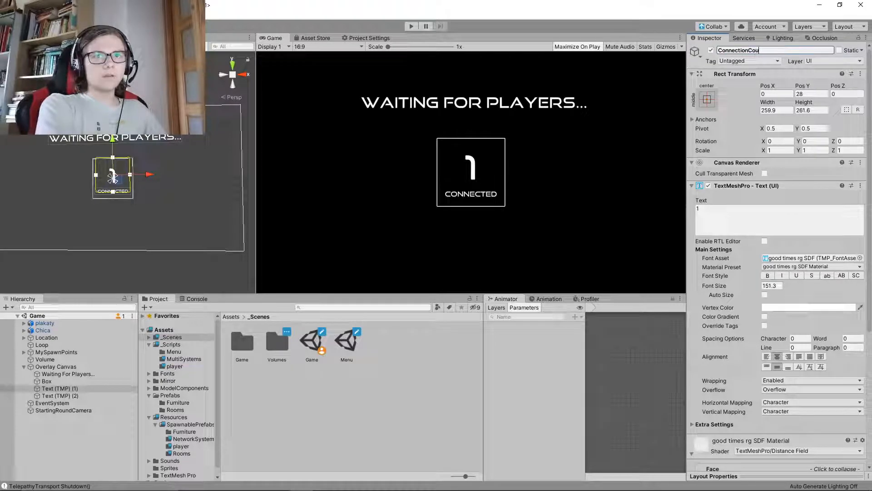
key(Return)
key(ctrl+s)
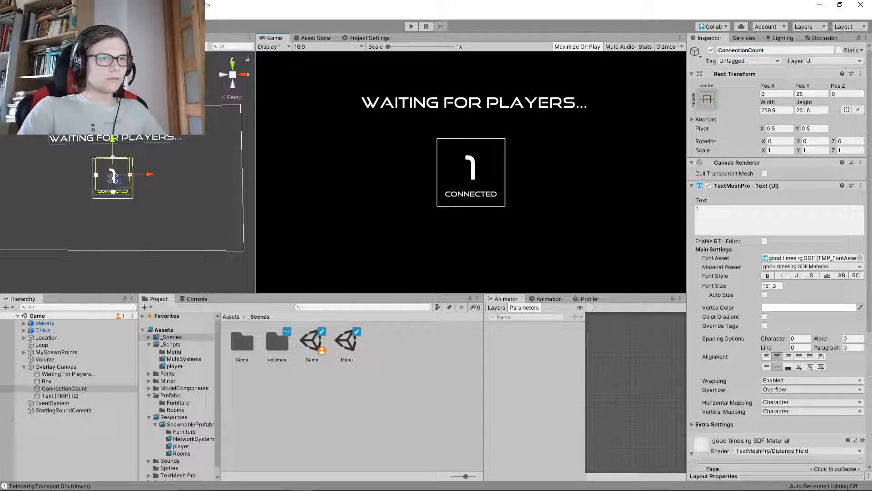
Set the ConnectionCount text's font size to 145
click(771, 285)
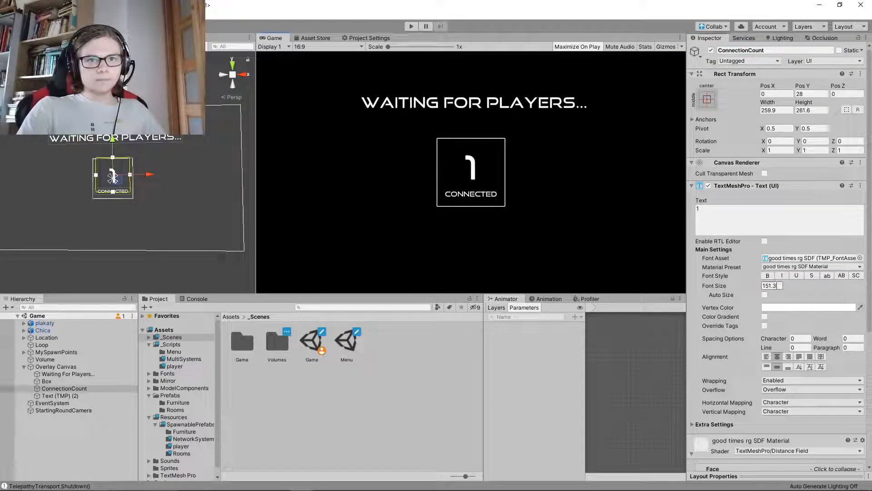
text(145)
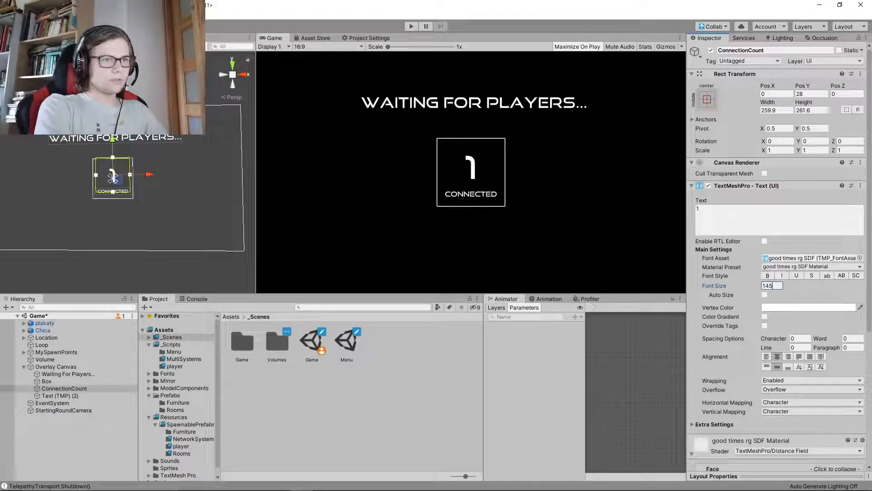
Try the single-digit sample values 2, 3, 5, 8 and 9 in the ConnectionCount text
click(773, 218)
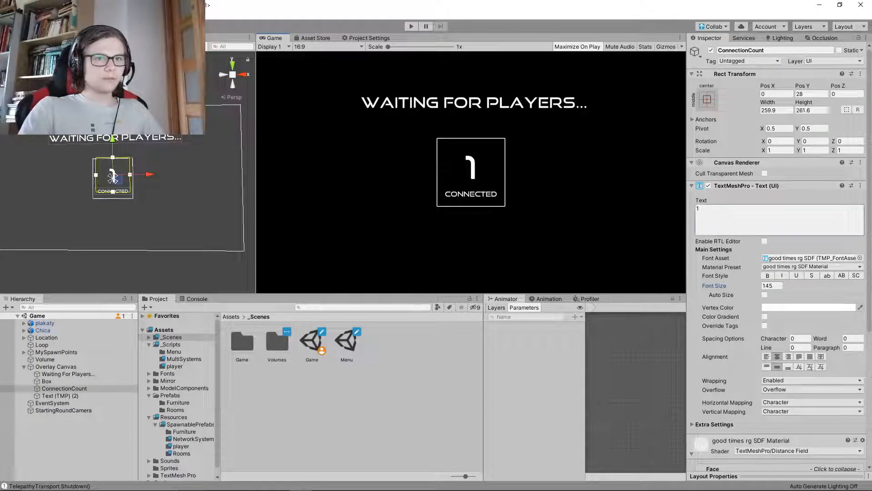
text(2)
key(BackSpace)
text(3)
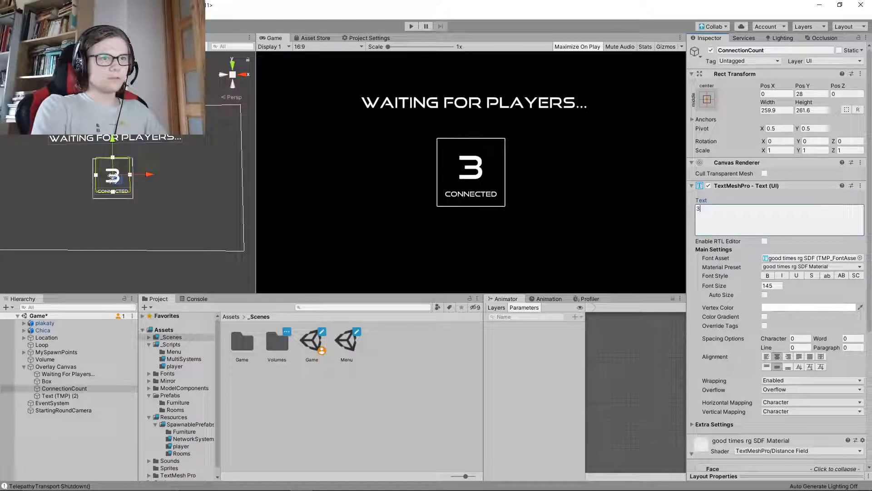
key(BackSpace)
text(5)
key(BackSpace)
text(8)
key(BackSpace)
text(9)
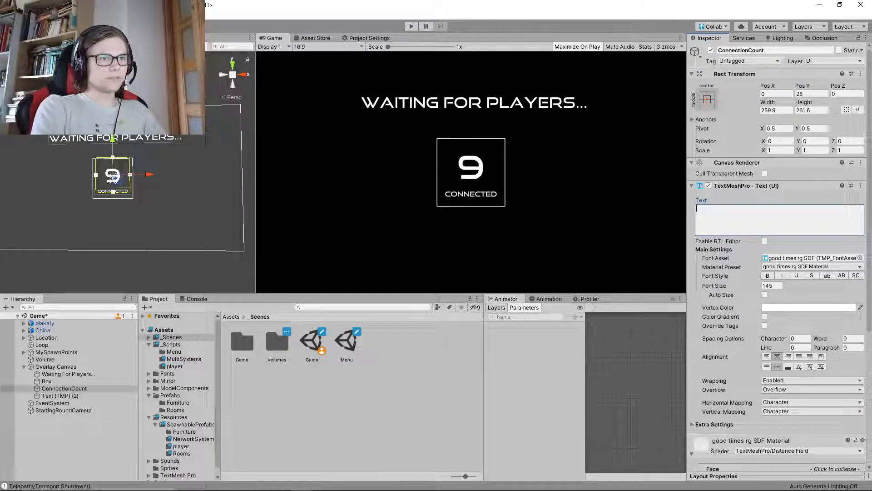
Enter 30 as a two-digit sample in the ConnectionCount text and set its font size to 125.9
key(BackSpace)
text(30)
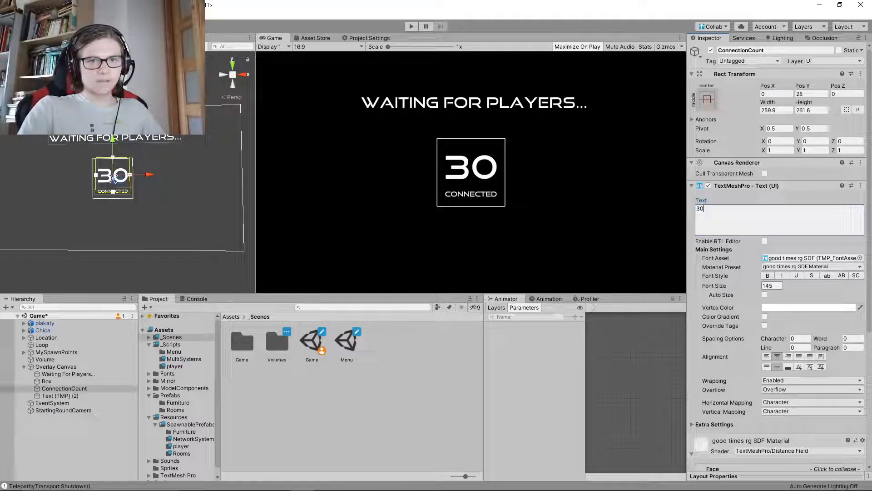
click(771, 286)
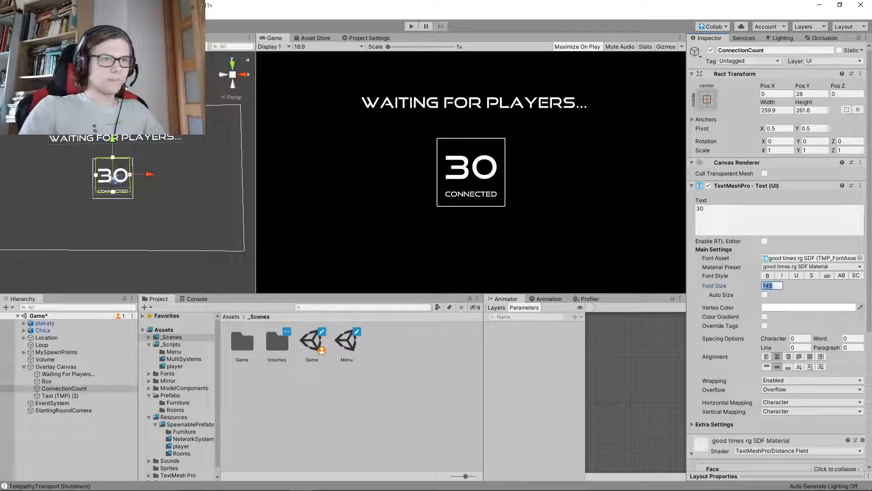
text(125.9)
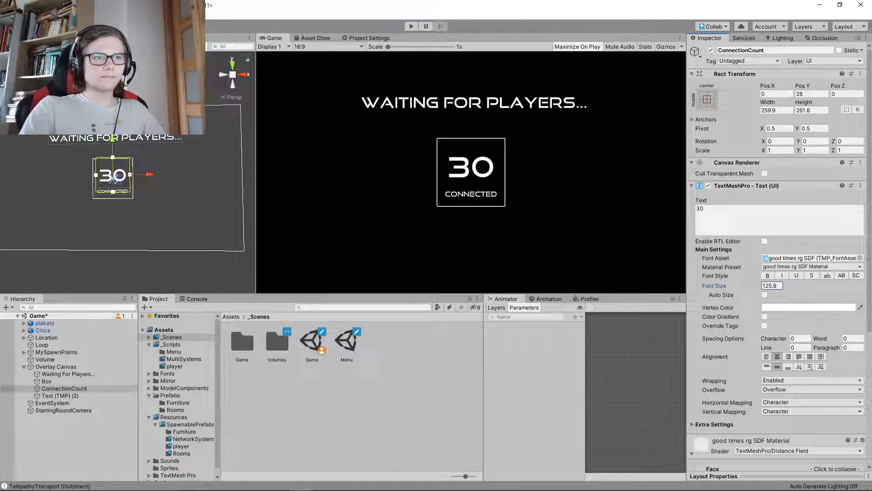
Try sample values from 1 to 5 and the two-digit 55 in the ConnectionCount text to check how they fit the frame
click(701, 209)
text(5)
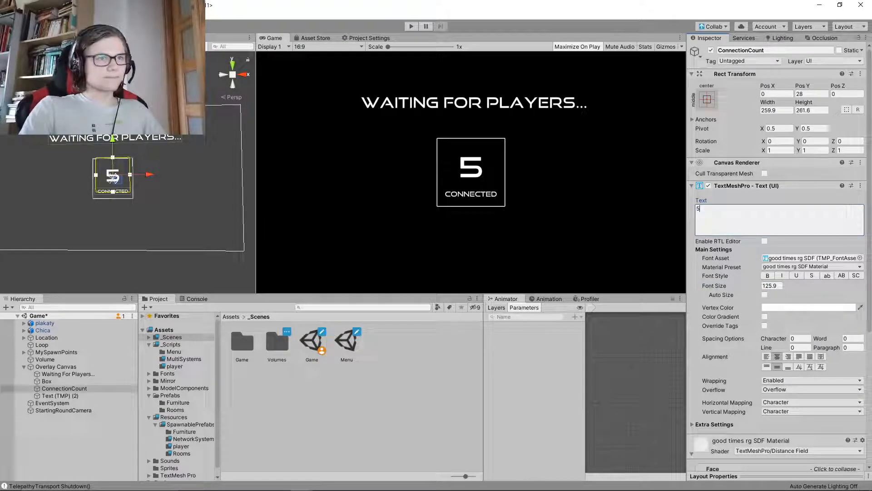
key(BackSpace)
text(4)
key(BackSpace)
text(3)
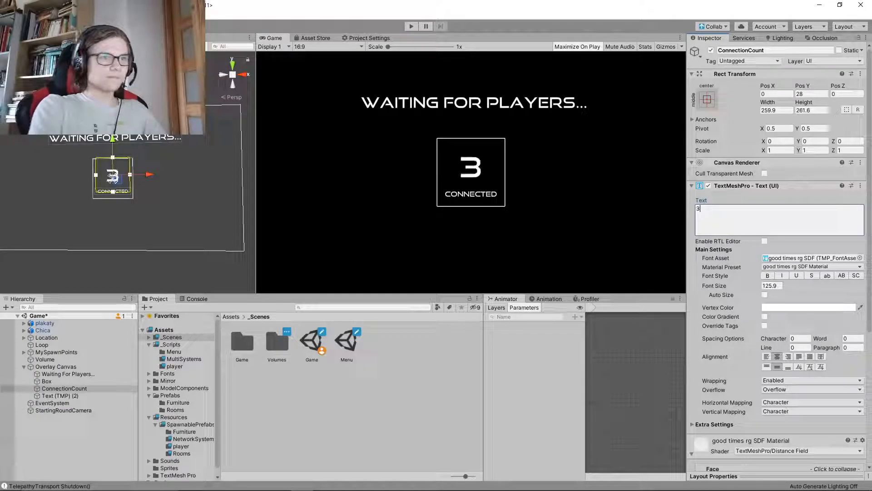
key(BackSpace)
text(1)
key(BackSpace)
text(2)
key(BackSpace)
text(3)
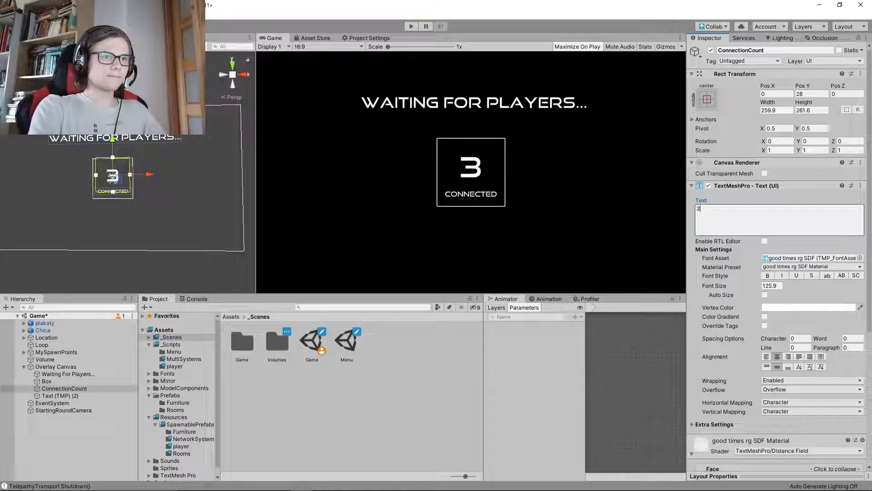
key(BackSpace)
text(4)
key(BackSpace)
text(5)
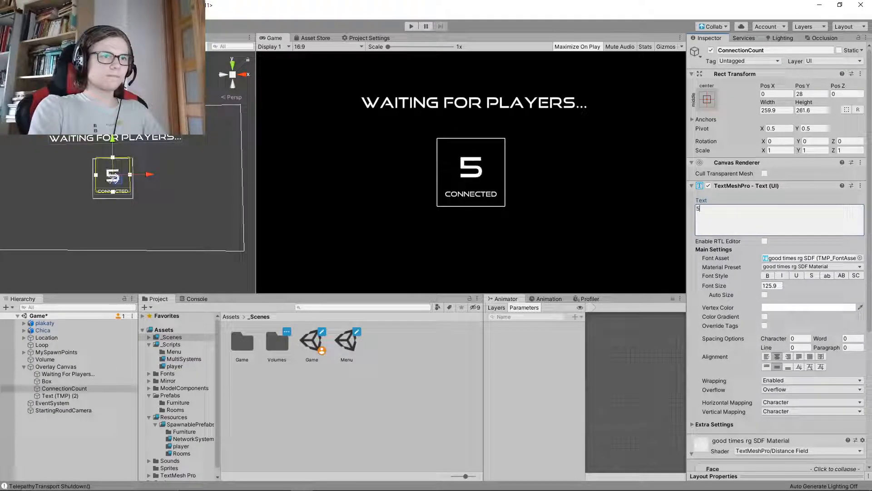
key(BackSpace)
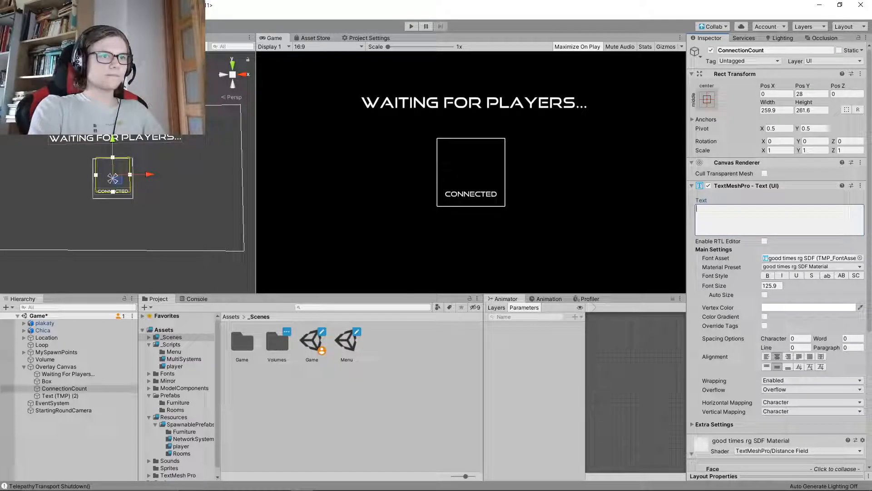
text(55)
key(BackSpace)
Set the ConnectionCount text to 1 and save the scene
key(BackSpace)
text(2)
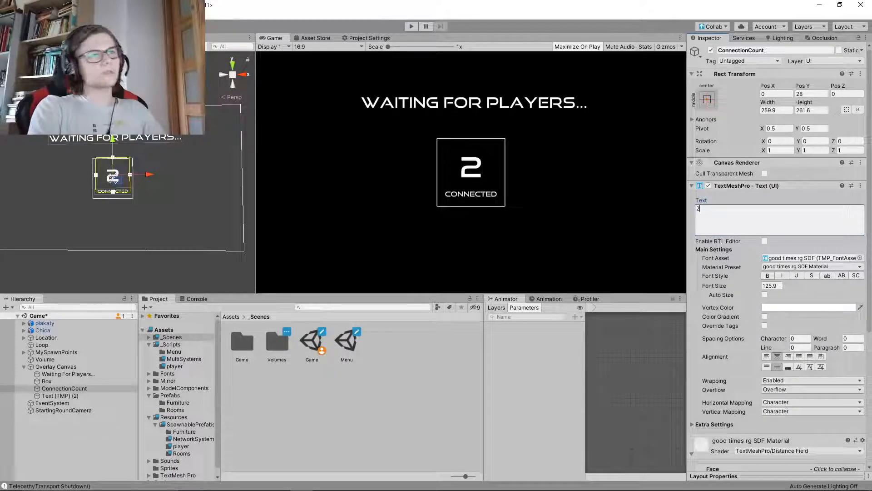
key(BackSpace)
text(1)
click(546, 200)
key(ctrl+s)
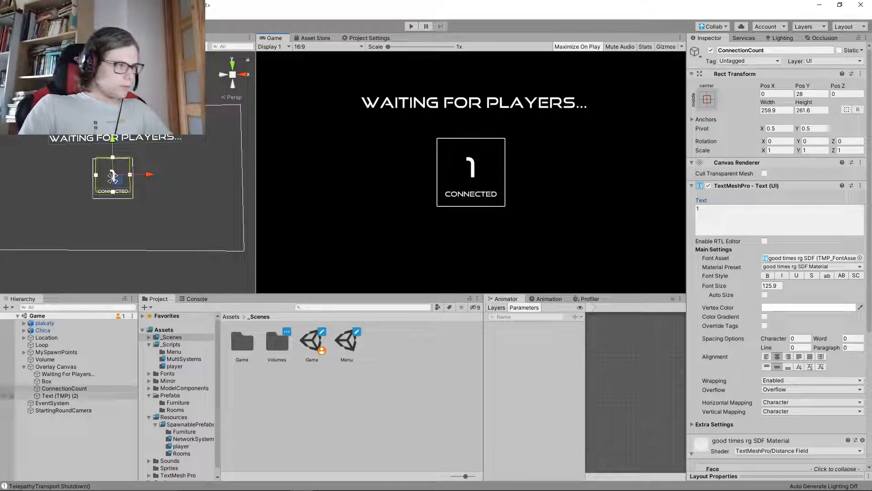
Rename the "Connected" label's text object as ConnectedText
click(60, 395)
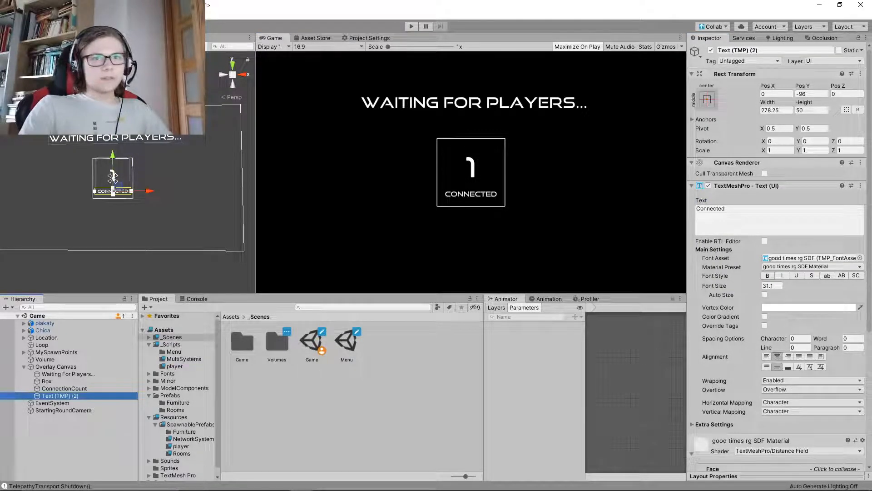
click(754, 218)
key(ctrl+c)
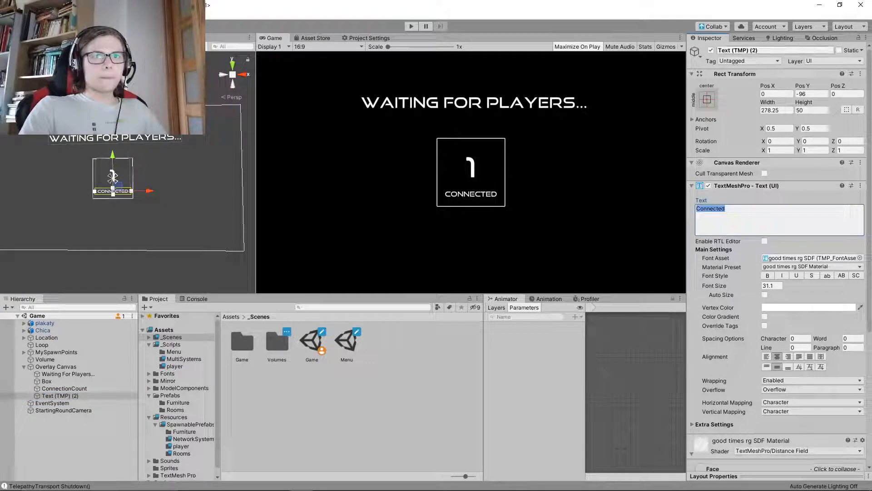
click(772, 51)
key(ctrl+v)
click(564, 172)
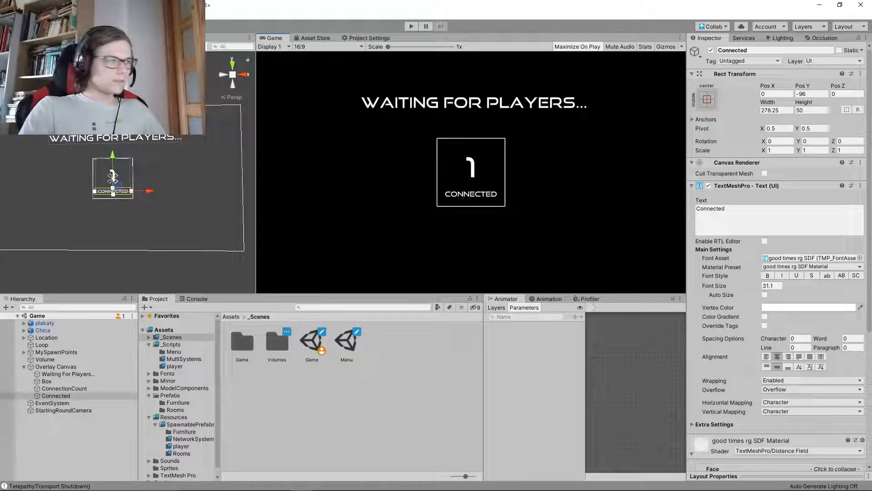
click(773, 50)
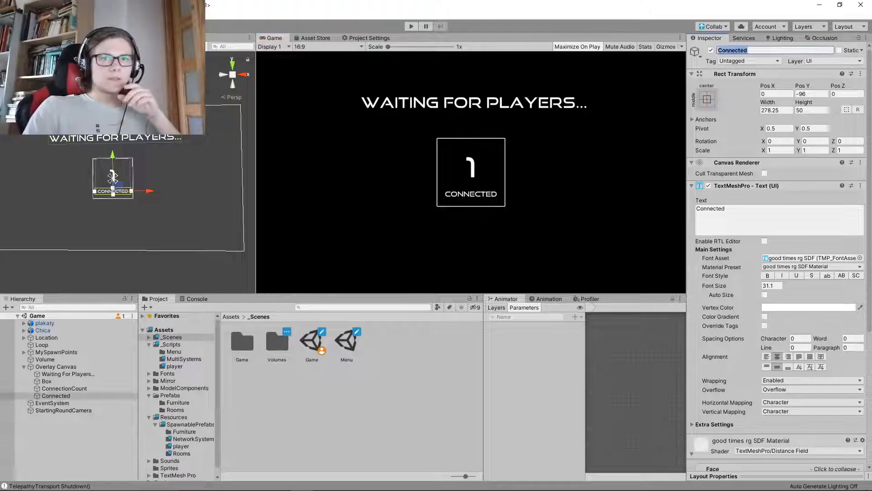
click(772, 50)
text(Text)
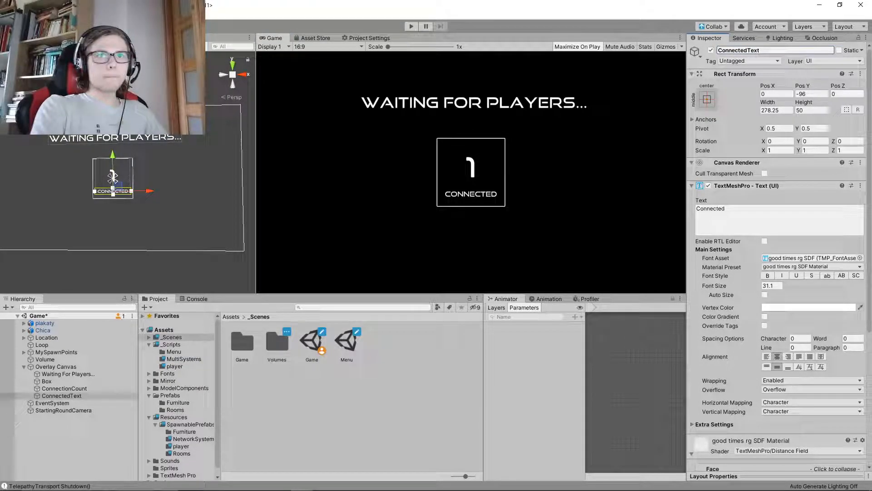
key(Return)
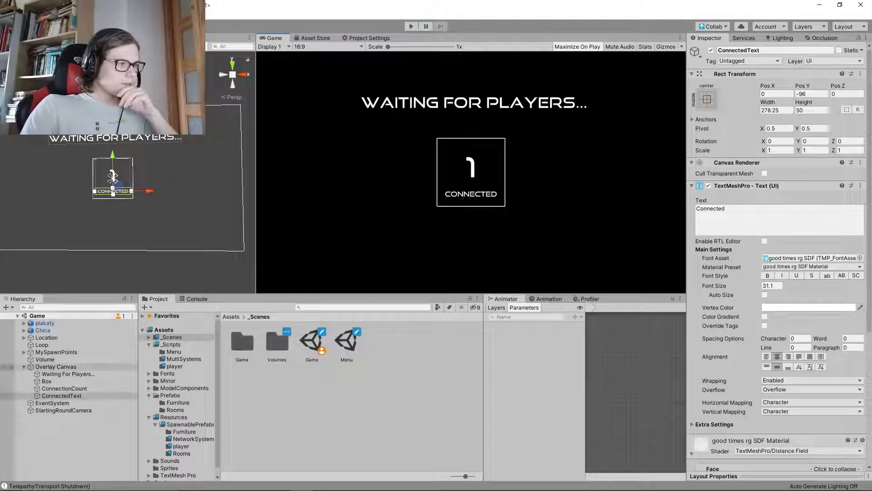
Duplicate the "Waiting For Players..." message and move the copy down to about Y 216, just above the frame
click(68, 374)
key(ctrl+d)
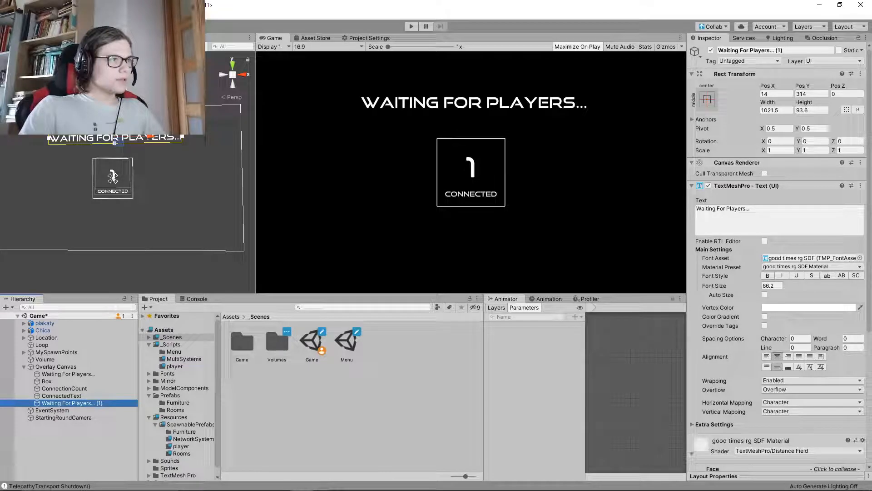
drag(114, 108, 114, 121)
drag(115, 150, 114, 150)
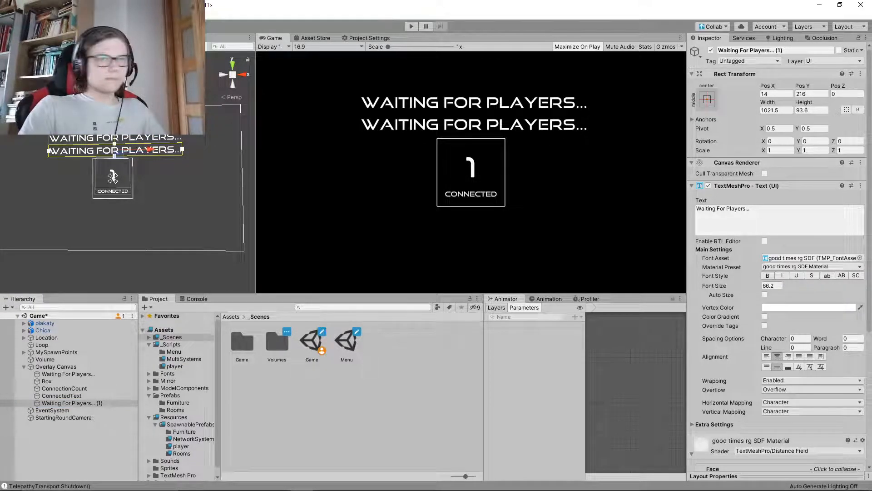
Reduce the duplicated message's font size to 22 and change its text to "Round starts in"
click(779, 220)
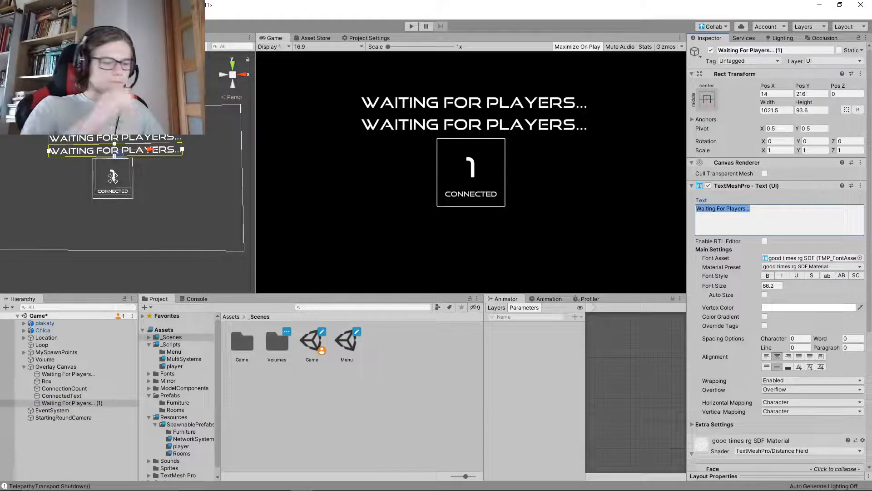
click(772, 286)
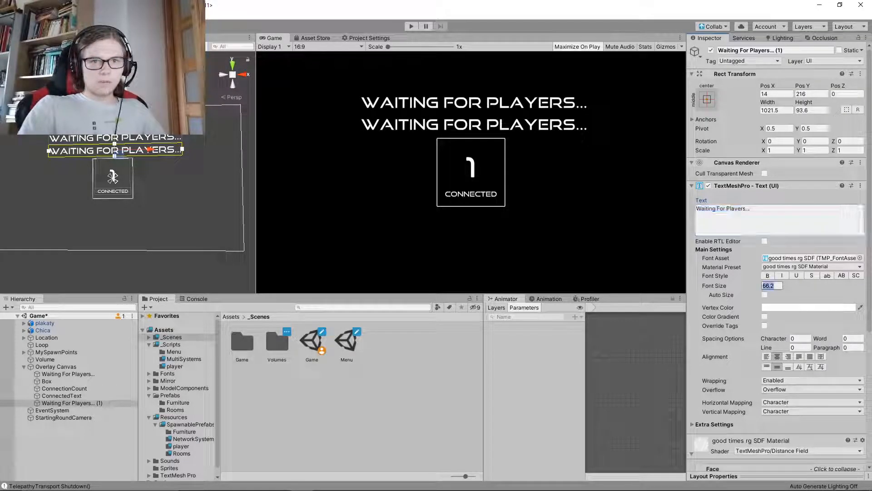
text(22)
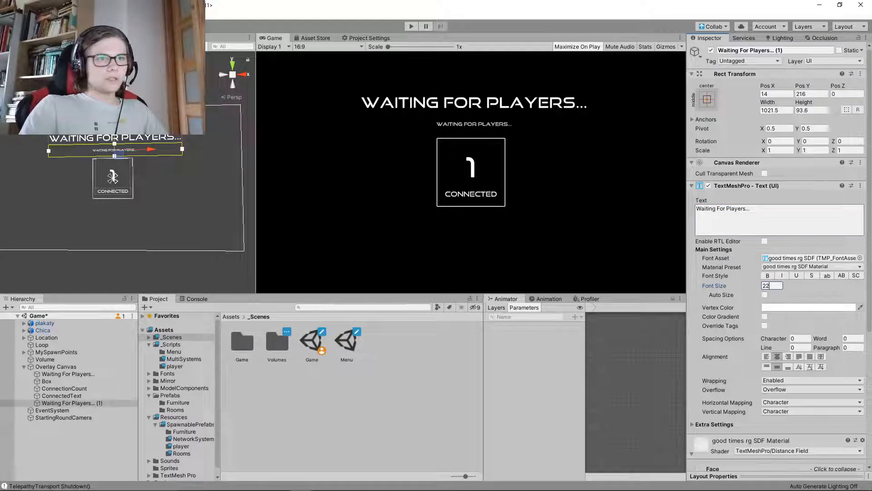
click(780, 220)
text(Round starts in)
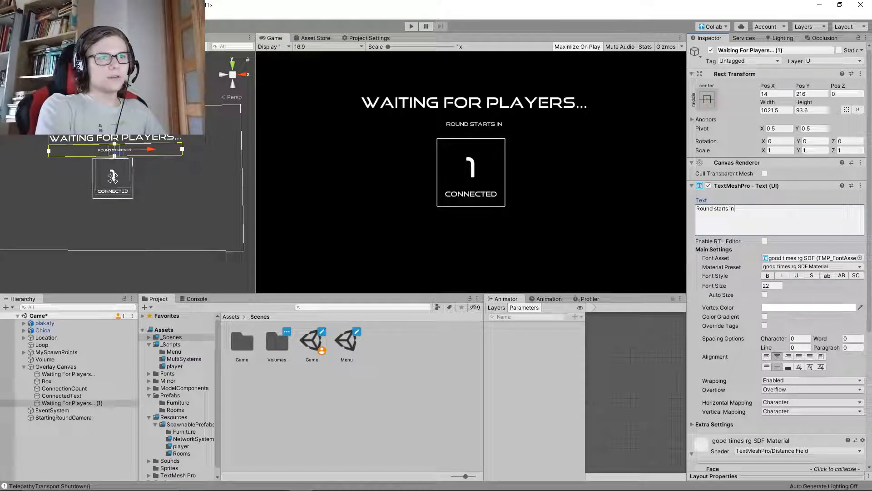
text(: 20 )
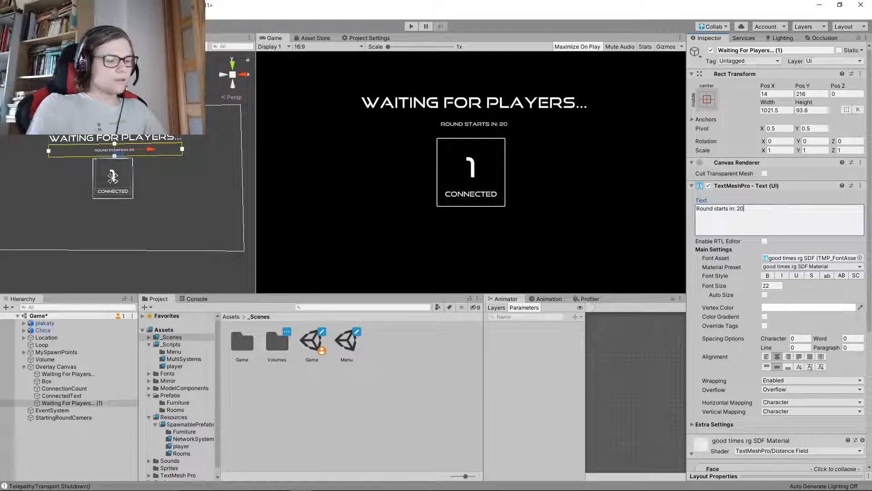
text(s)
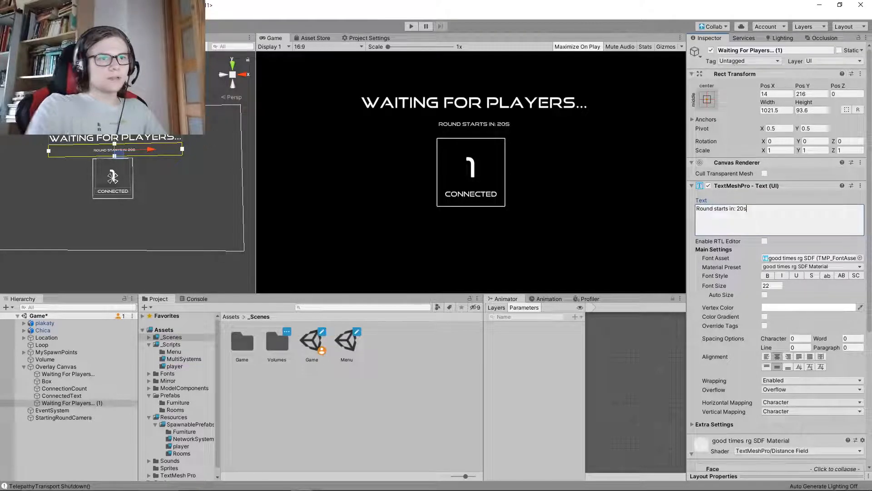
Complete the round-start message text so it reads "Round starts in: 20 seconds"
key(BackSpace)
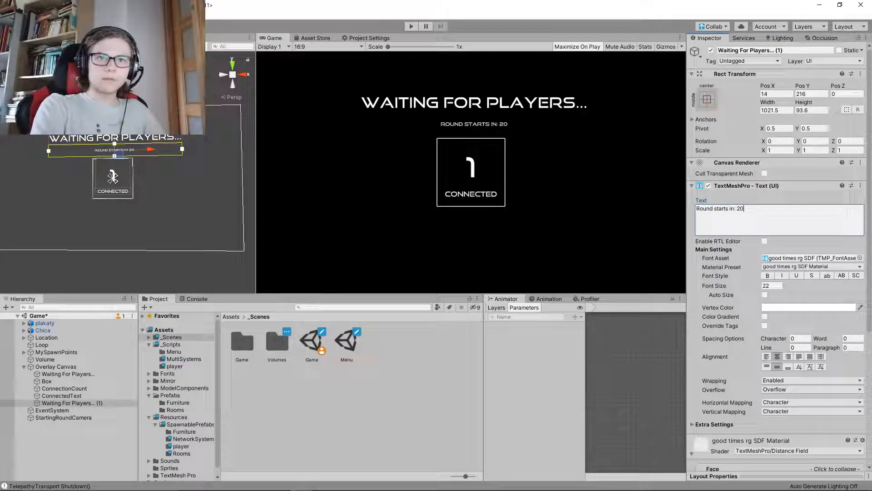
text(seconds)
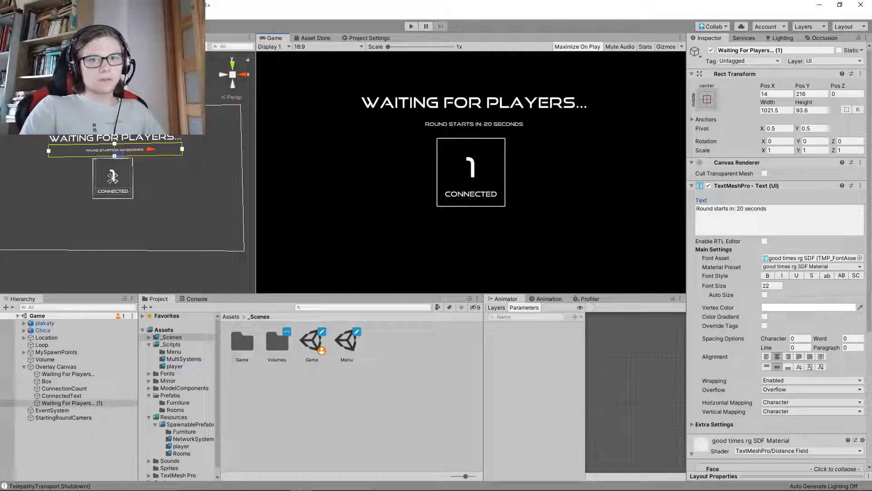
Increase the round-start message's font size to about 31.3 and save the scene
drag(715, 285, 745, 286)
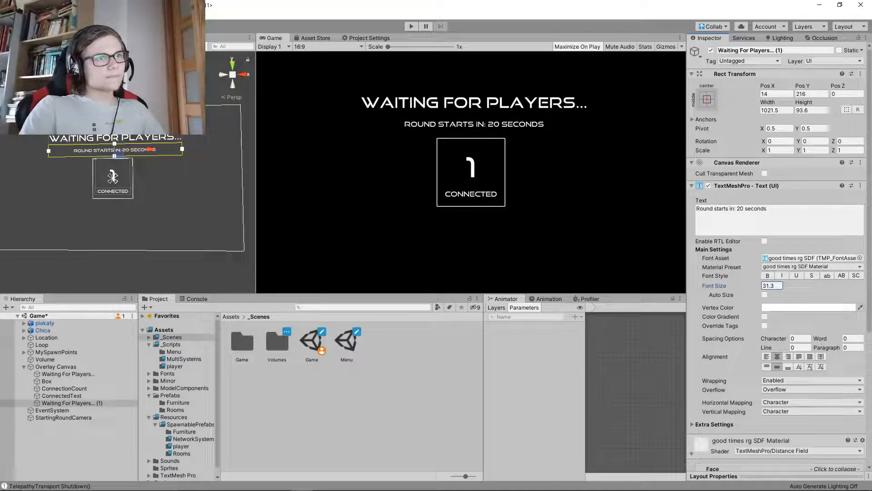
click(564, 227)
key(ctrl+s)
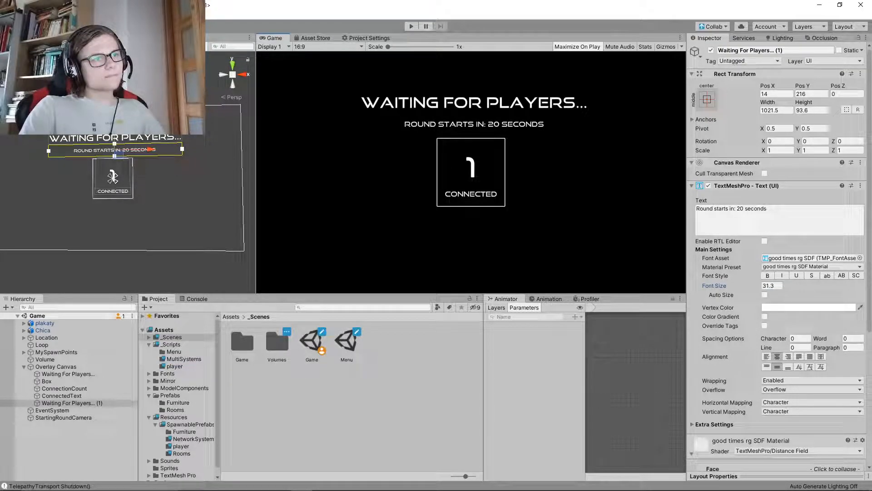
drag(115, 119, 115, 119)
key(ctrl+s)
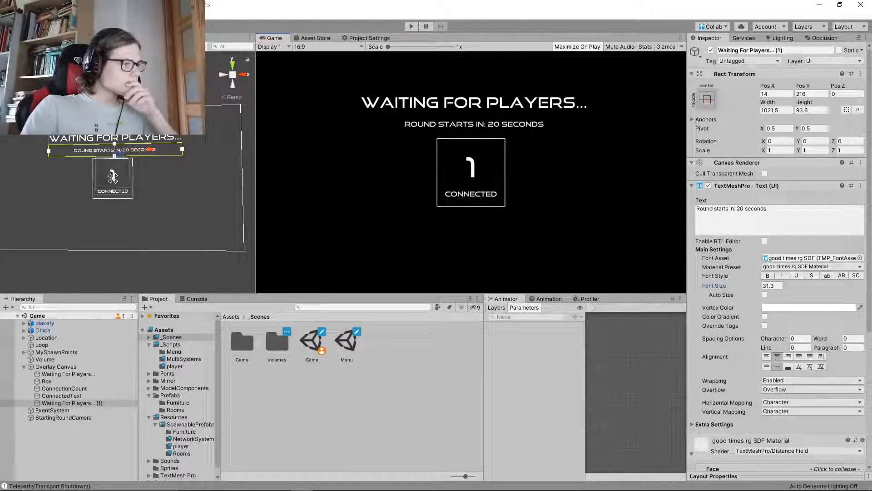
Rename the round-start message object as Round Starts In Text and save the scene
click(775, 51)
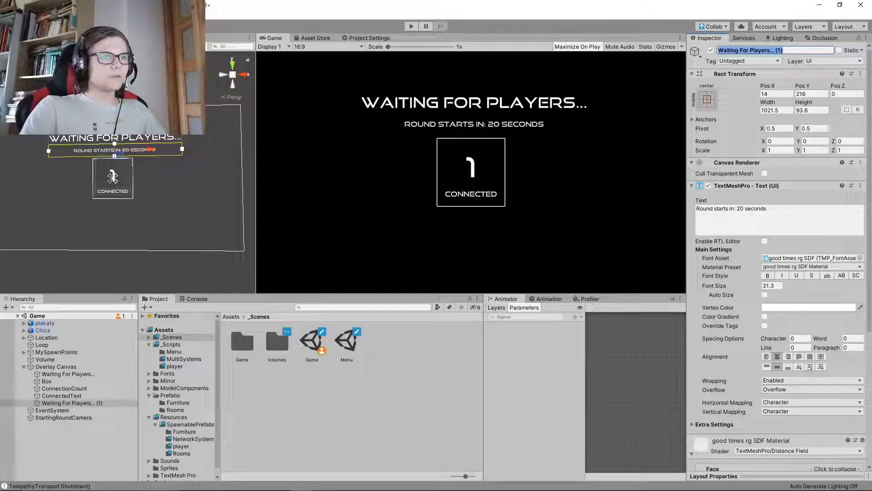
text(Round )
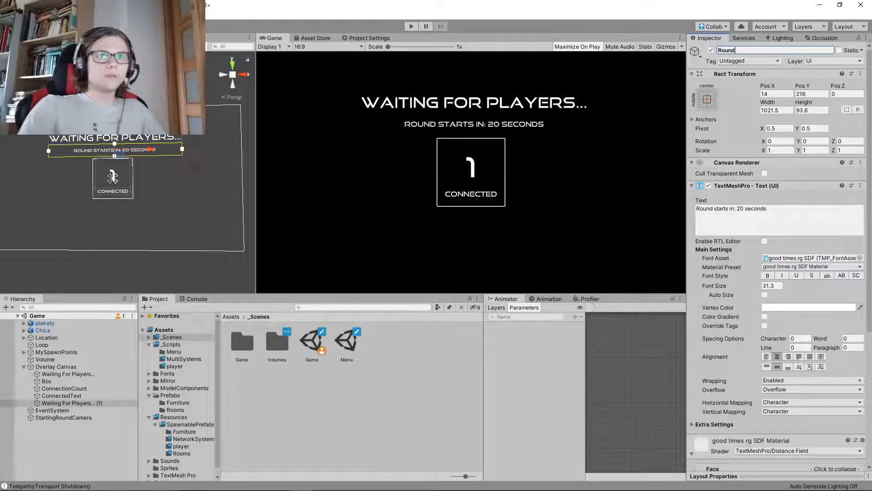
text(Start In)
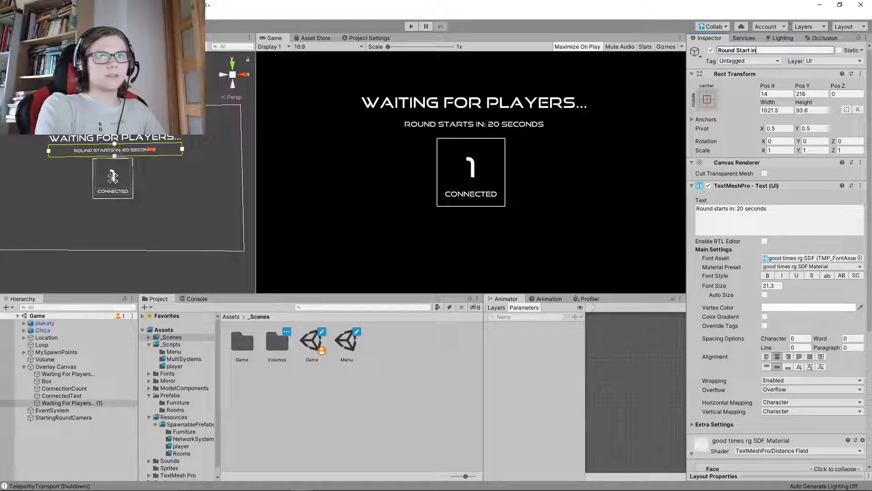
text( Text)
key(Return)
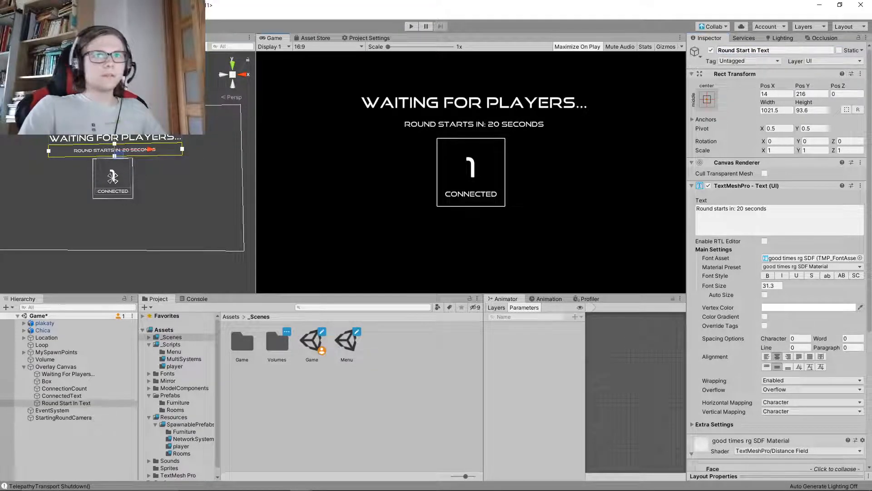
click(748, 51)
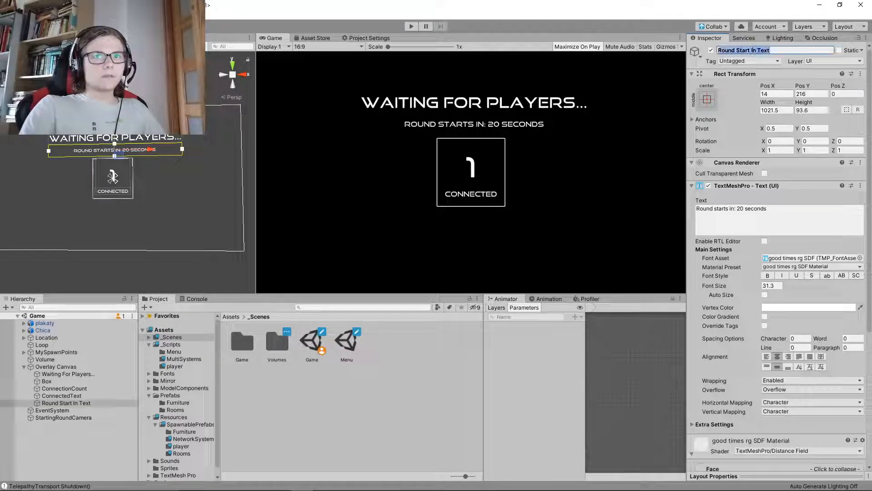
click(749, 50)
text(s)
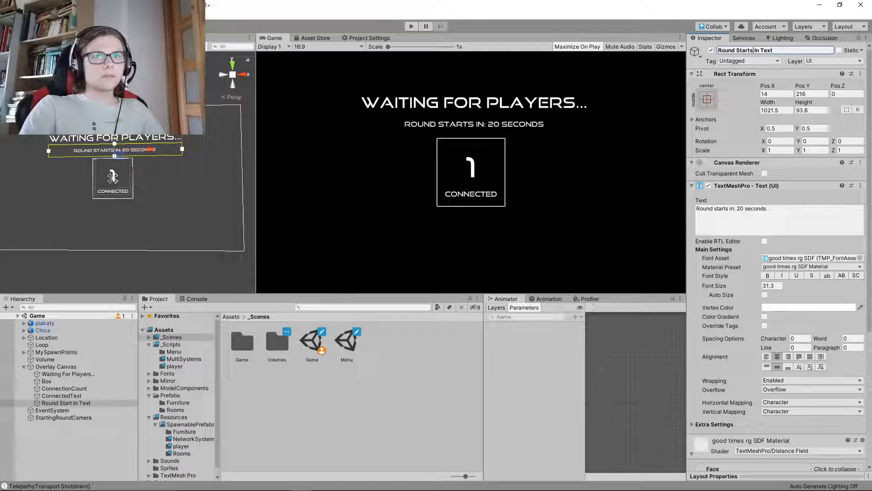
key(Return)
key(ctrl+s)
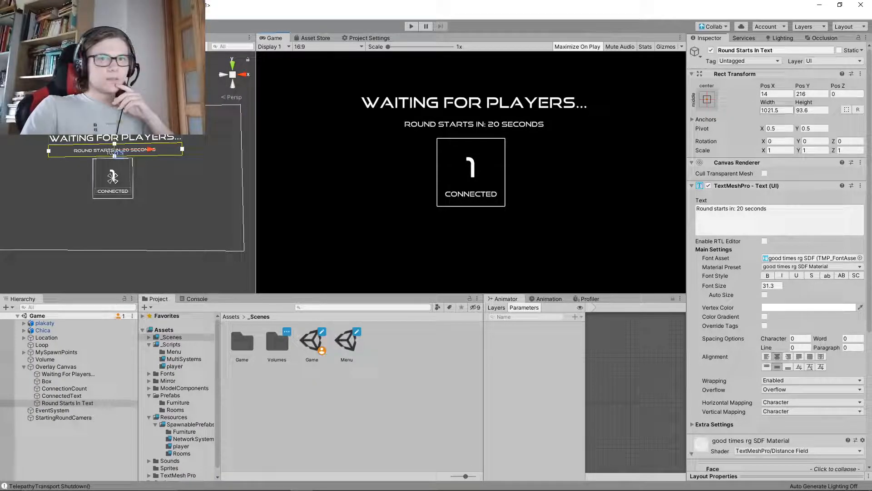
Shrink the Round Starts In Text box to about 702.7 wide and 53.6 high, then deselect it
drag(771, 104, 619, 112)
drag(804, 102, 763, 103)
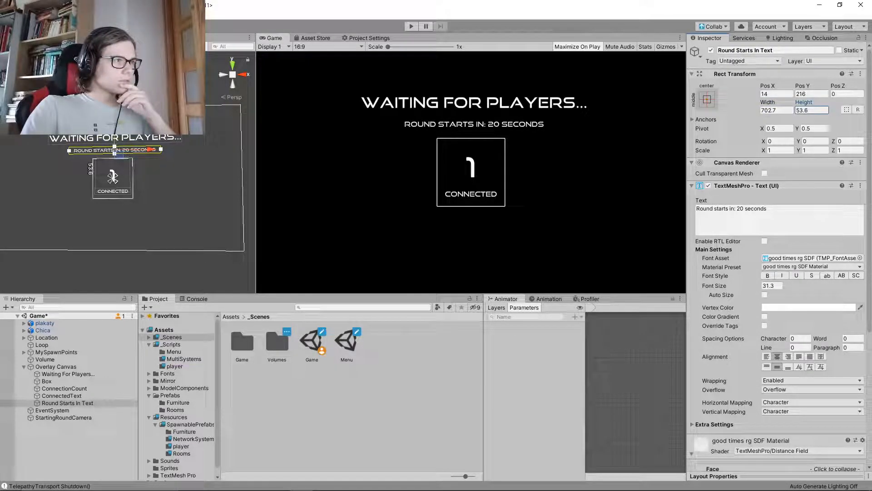
click(595, 182)
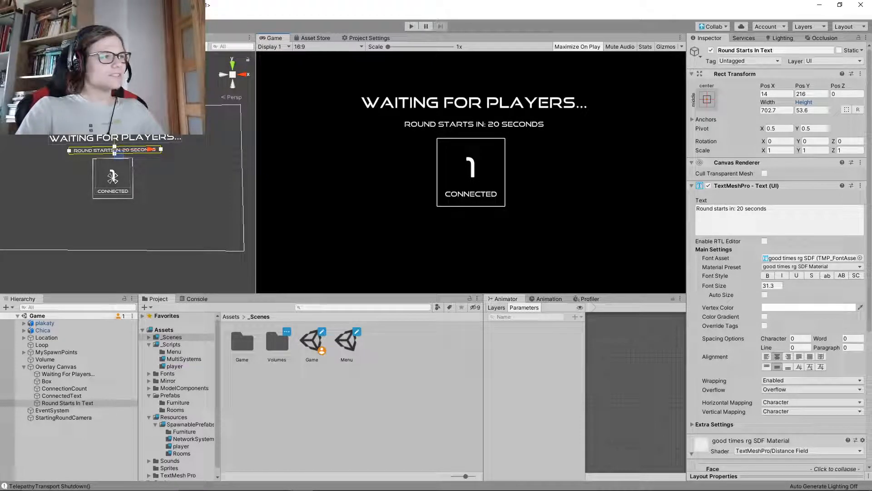
click(86, 443)
click(386, 218)
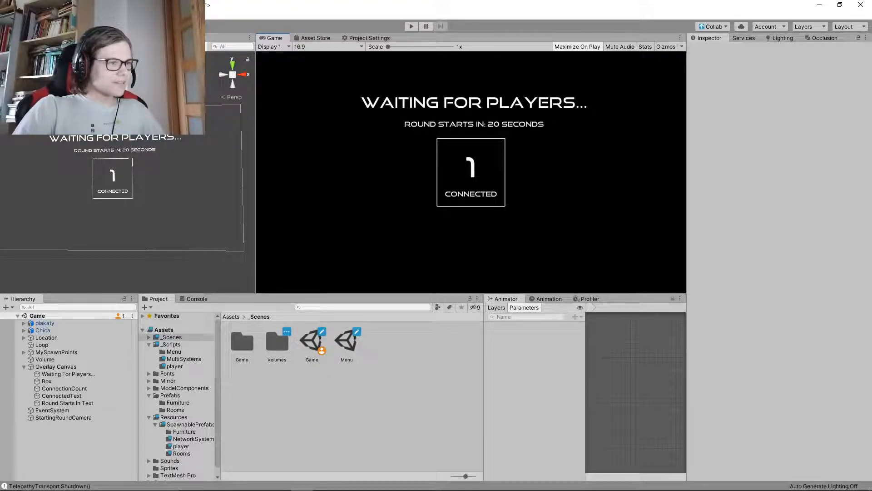
Open the player folder inside Resources/SpawnablePrefabs in the project assets
scroll(177, 395, down, 1)
click(181, 439)
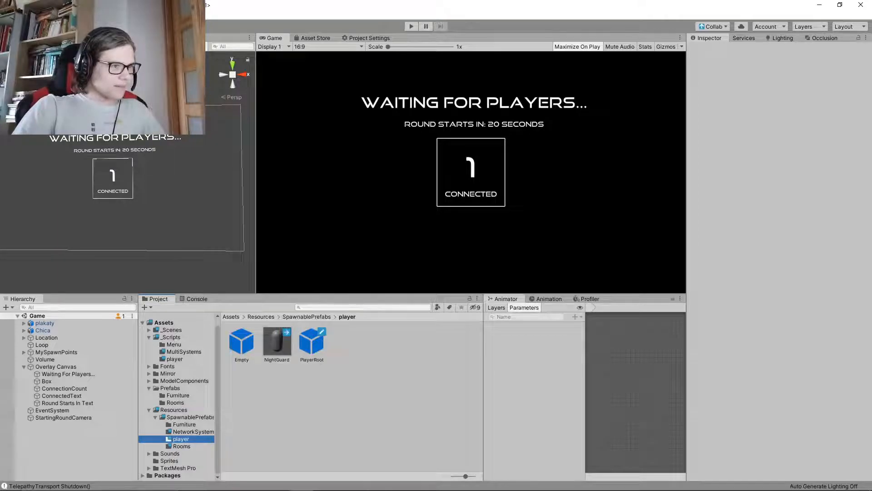
right_drag(150, 200, 170, 201)
mouse_move(150, 209)
right_down()
mouse_move(144, 213)
mouse_move(152, 211)
right_up()
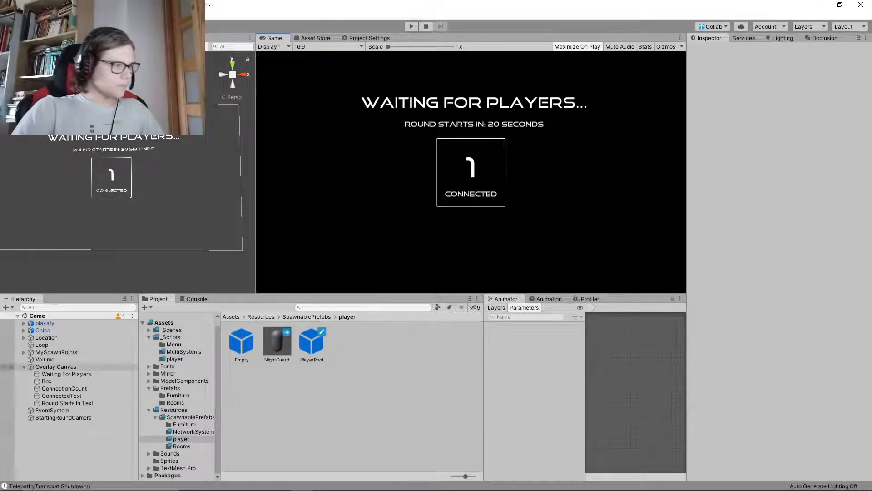
Make StartingRoundCamera a child of Overlay Canvas and leave the canvas collapsed in the scene hierarchy
click(24, 366)
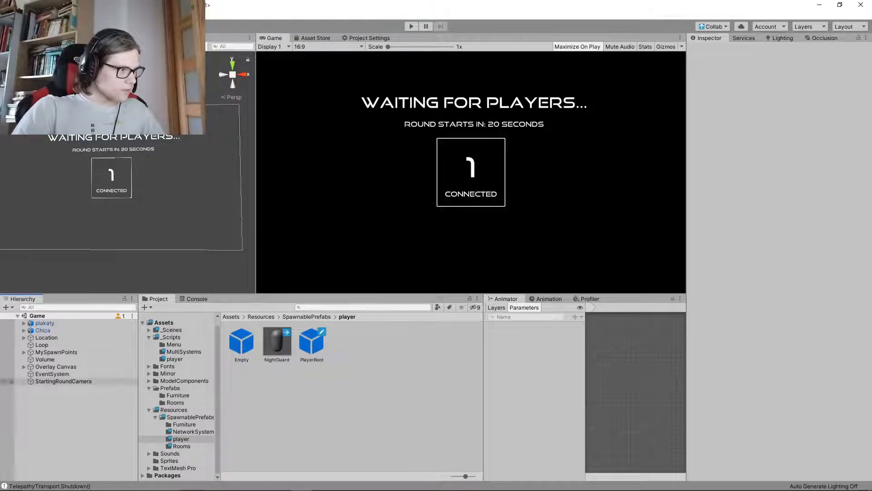
drag(64, 380, 57, 366)
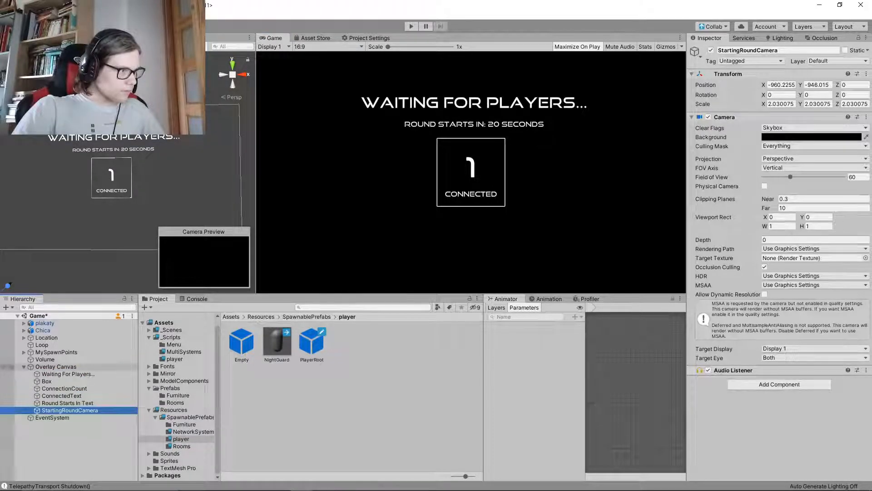
click(23, 366)
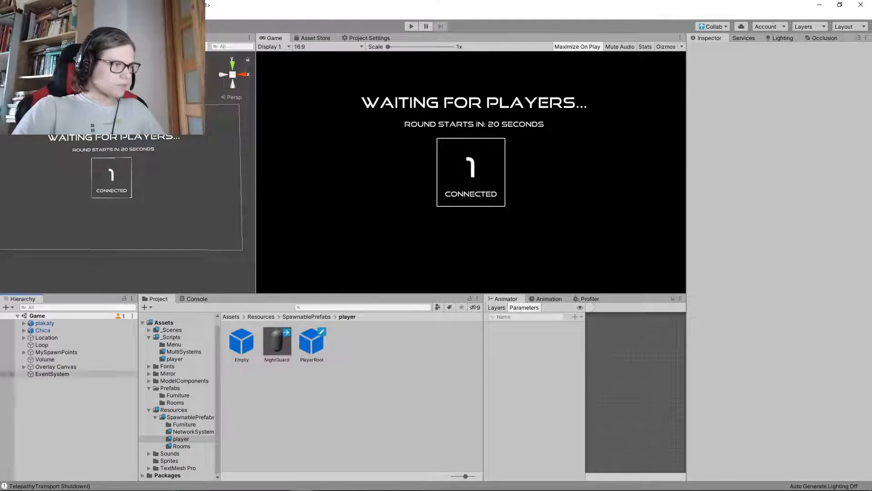
click(23, 367)
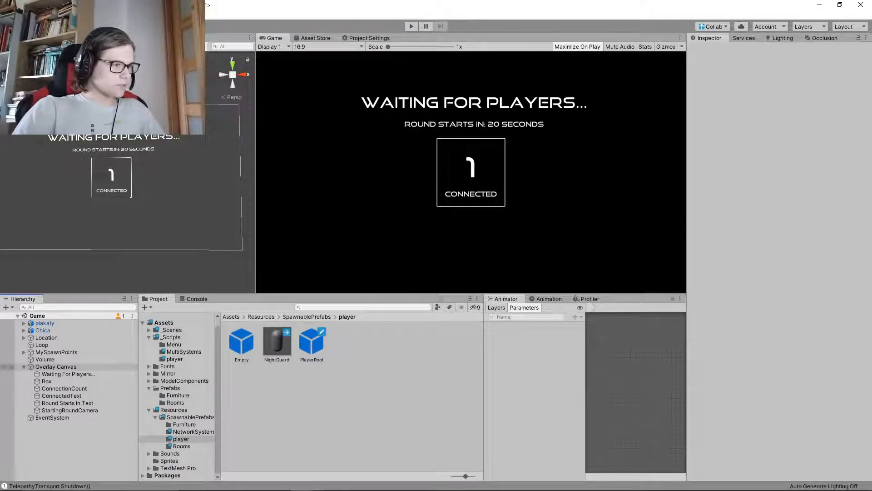
click(23, 367)
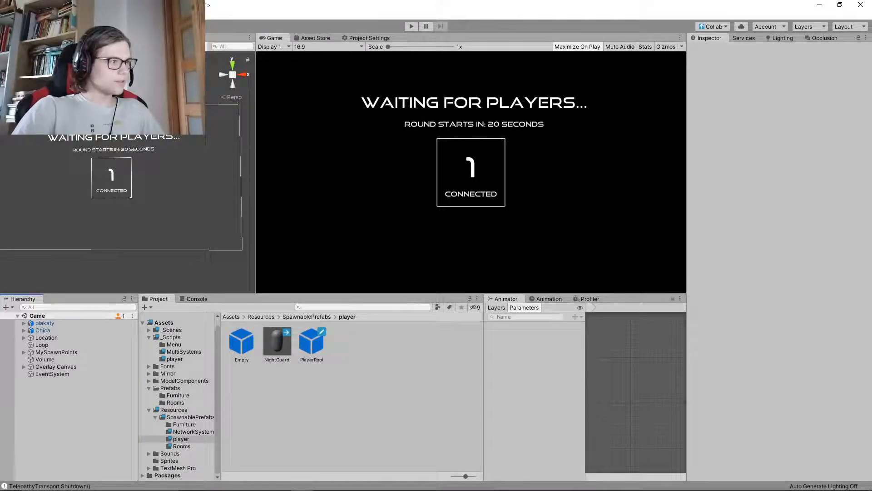
Rename the Overlay Canvas object as RoundStartingCanvas and deselect it
click(56, 367)
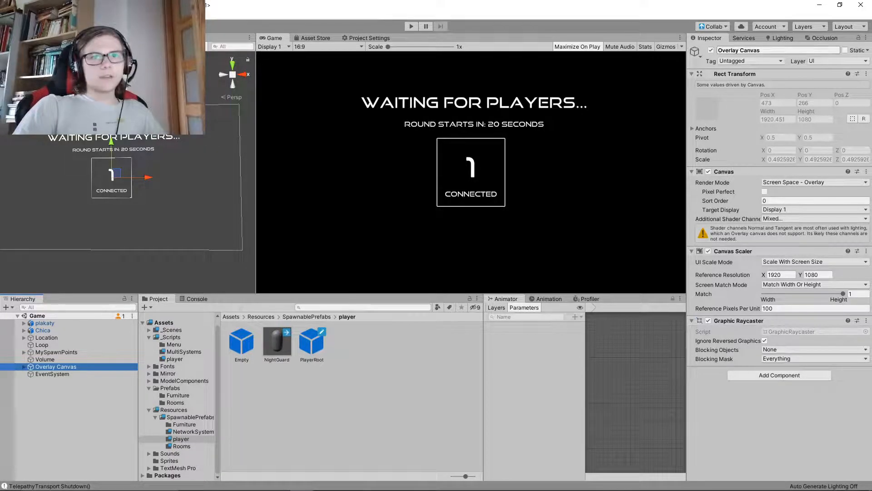
click(778, 50)
click(741, 50)
drag(741, 50, 718, 50)
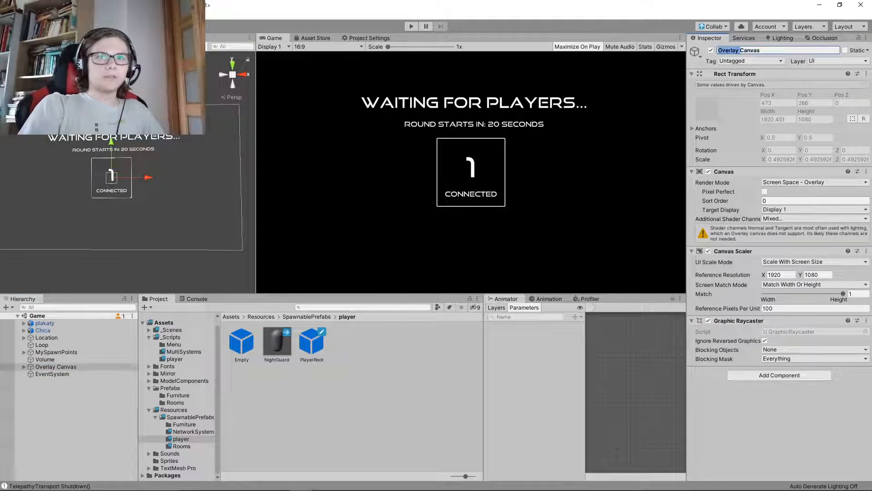
text(Start)
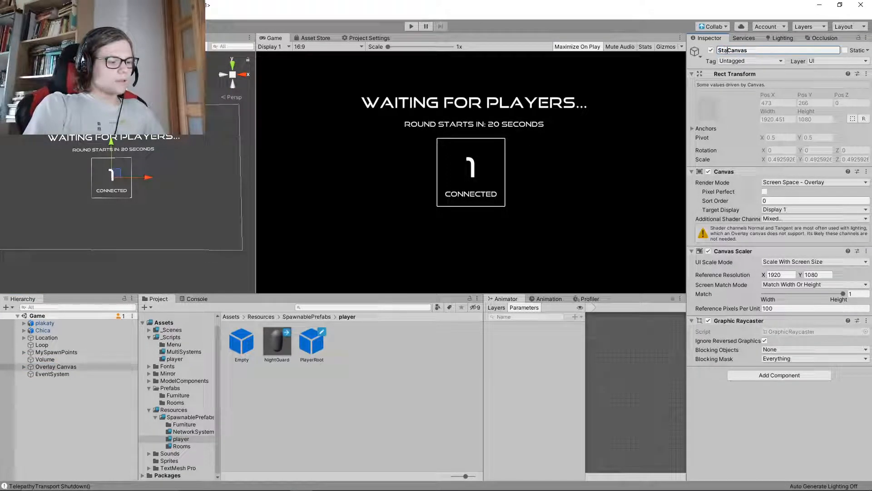
key(BackSpace)
key(BackSpace)
key(BackSpace)
key(BackSpace)
key(BackSpace)
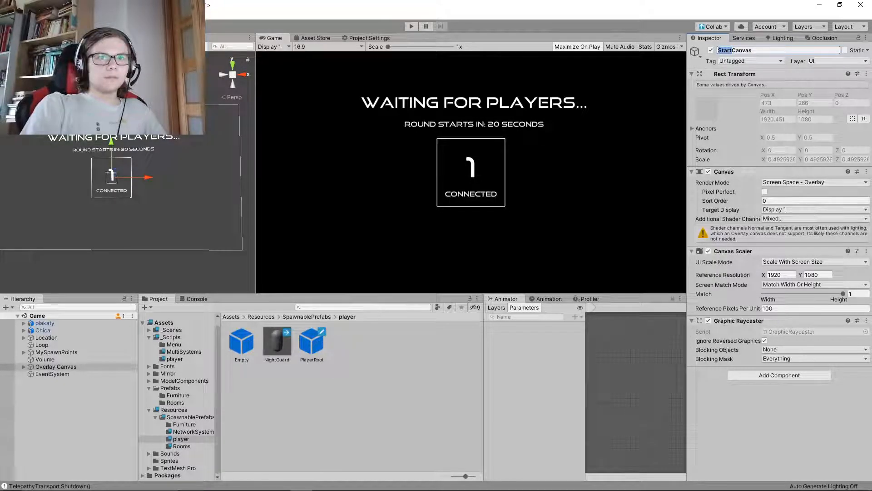
text(RoundStarting)
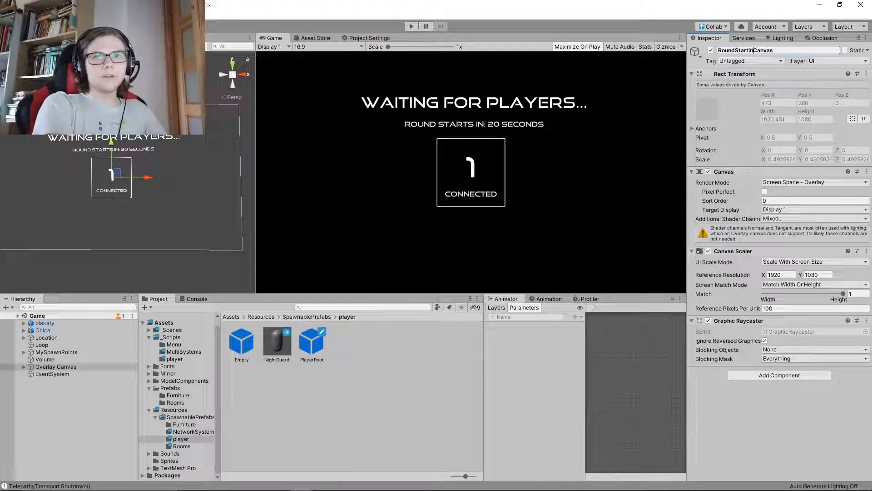
key(Return)
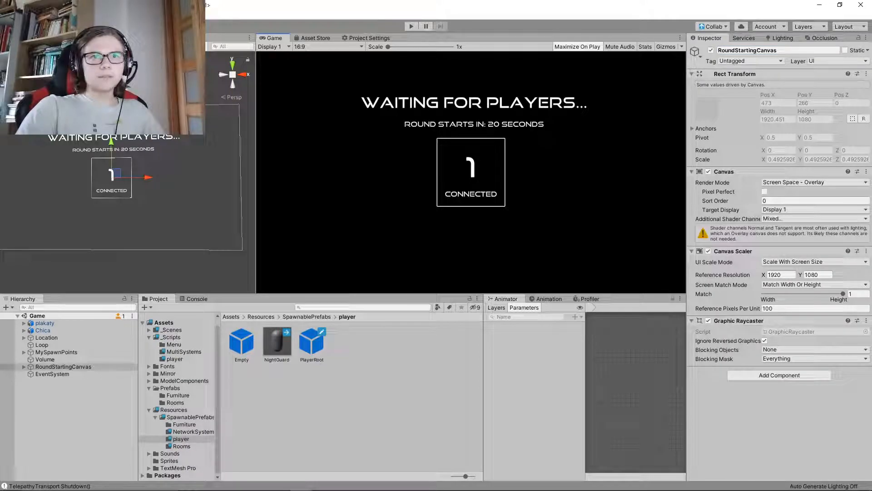
click(68, 420)
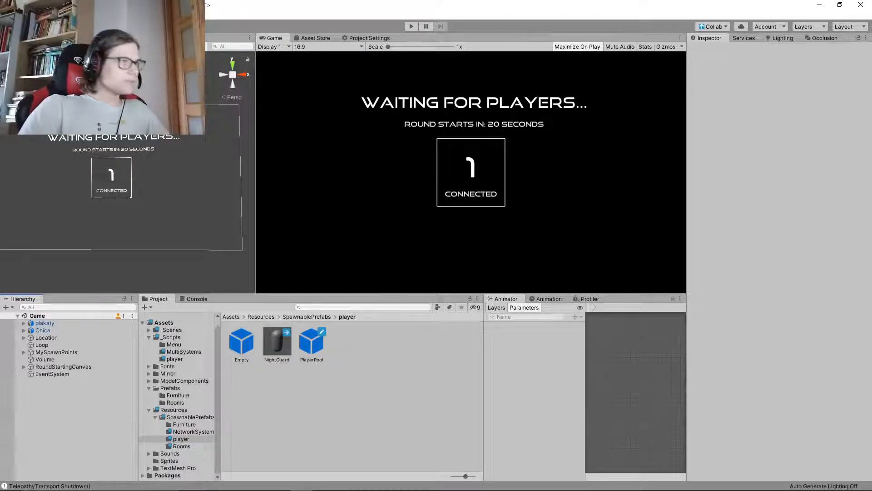
Preview the waiting screen in the Game view at the 4:3 and 5:4 aspect ratios
mouse_move(122, 214)
right_down()
mouse_move(114, 202)
mouse_move(123, 209)
right_up()
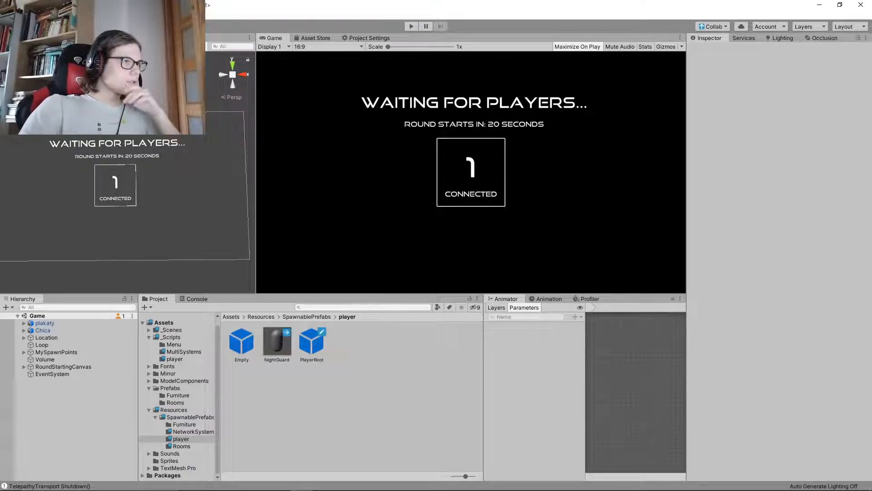
click(327, 46)
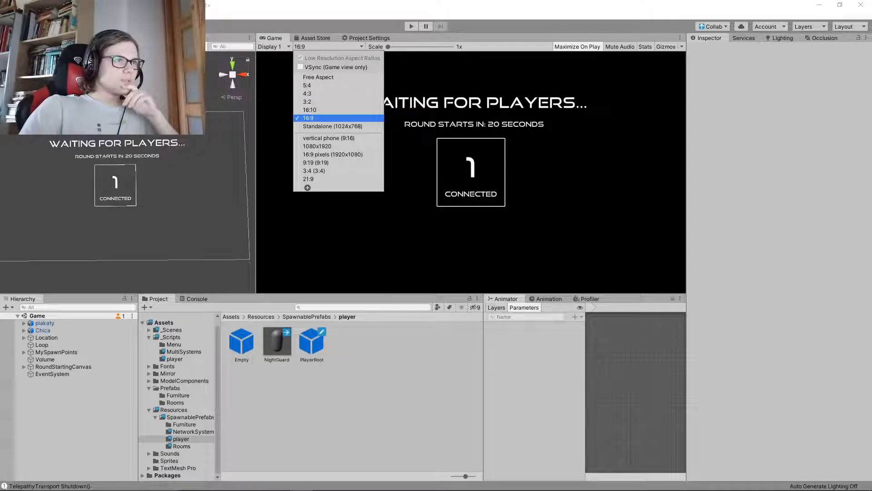
click(307, 93)
click(327, 47)
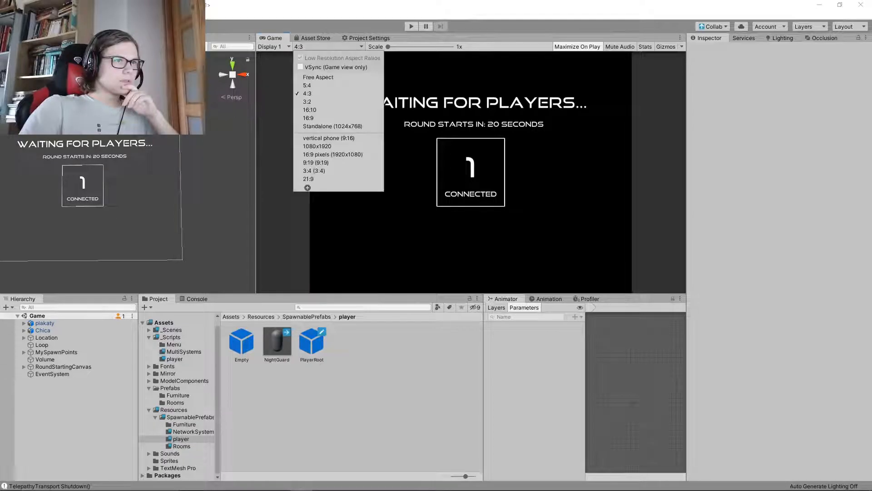
click(307, 85)
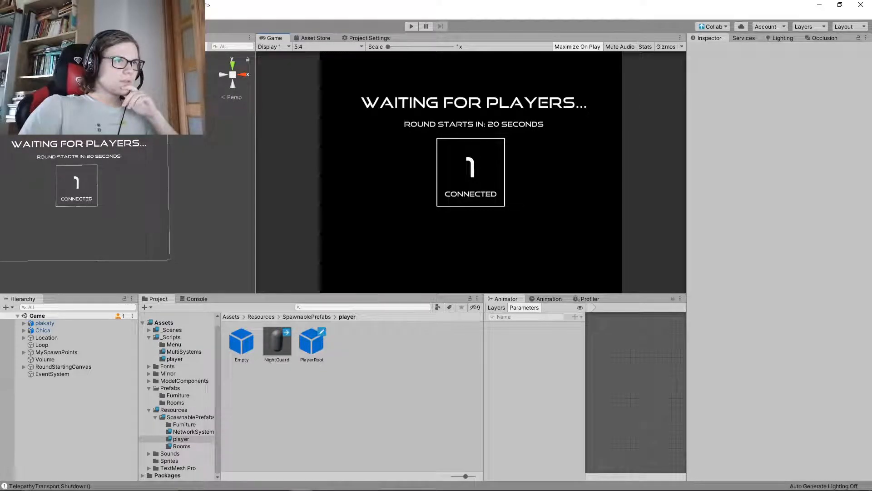
Preview the waiting screen in the Game view at the 3:2, 16:10 and 16:9 aspect ratios
click(341, 46)
click(307, 102)
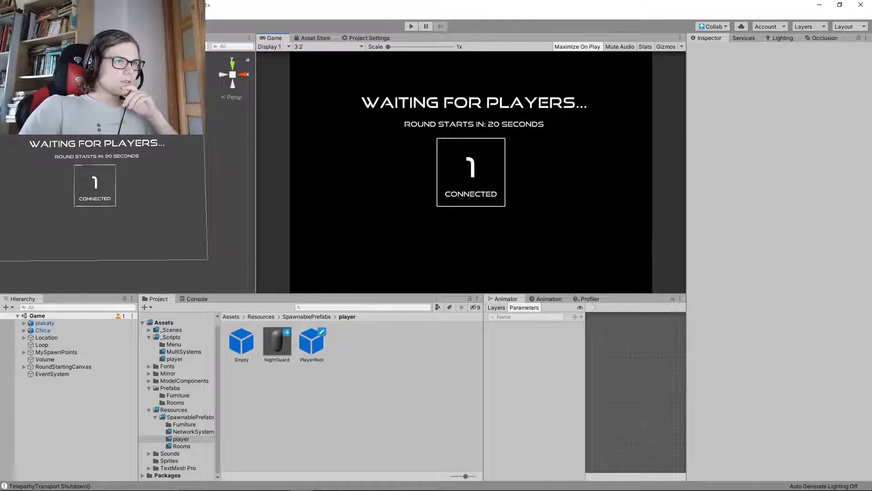
click(327, 46)
click(309, 109)
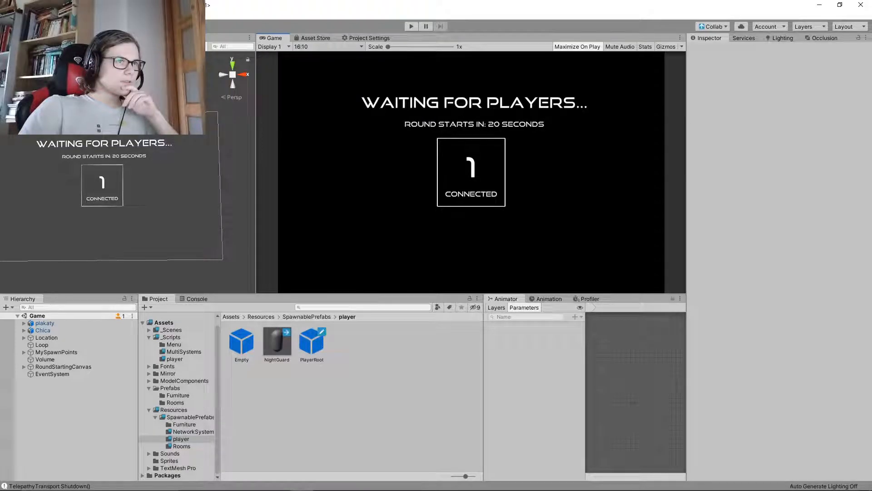
click(328, 46)
click(309, 117)
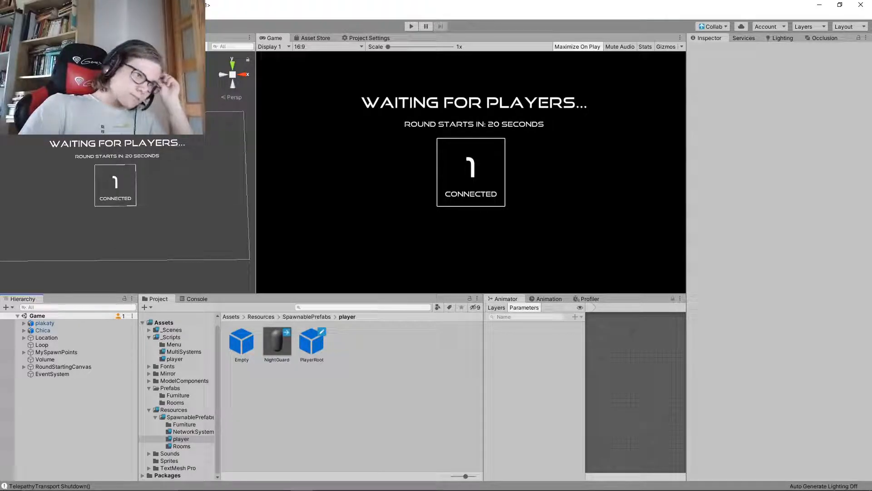
Find the RoundSystem prefab in SpawnablePrefabs/NetworkSystems, and open the RoundSystem script from _Scripts/MultiSystems in Visual Studio
click(176, 403)
click(178, 395)
click(170, 388)
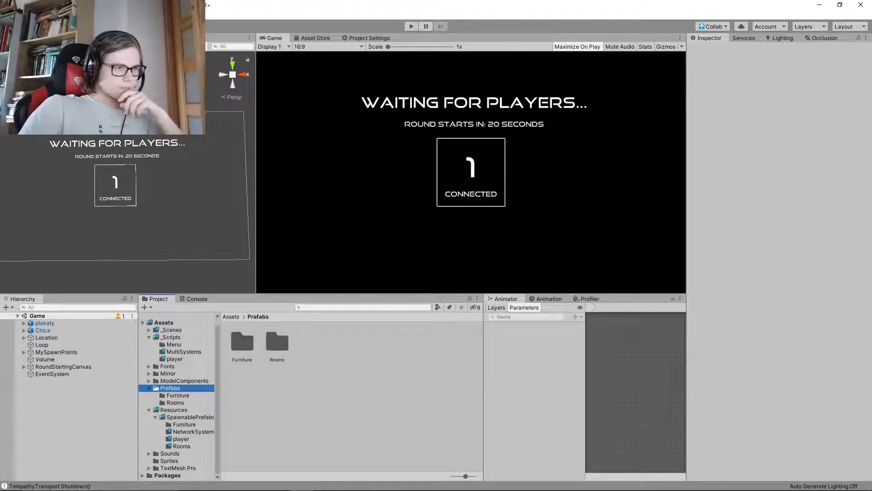
click(170, 388)
click(184, 424)
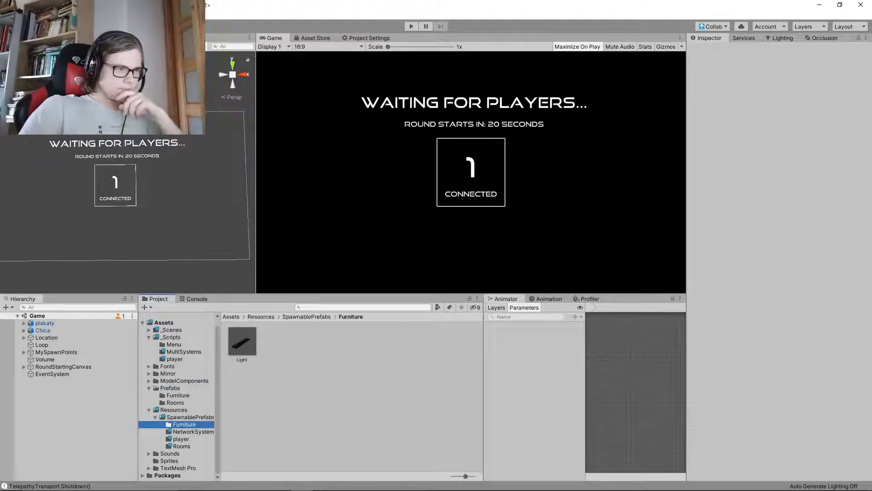
click(193, 432)
click(276, 342)
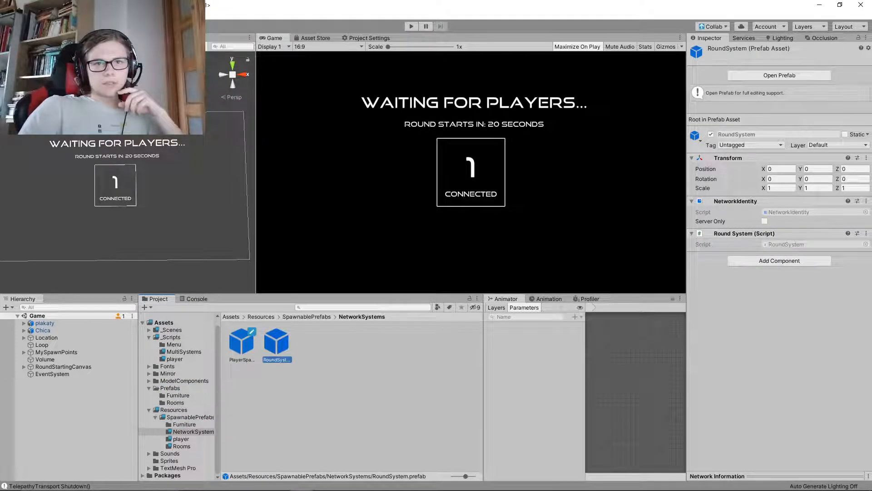
click(181, 352)
double_click(348, 343)
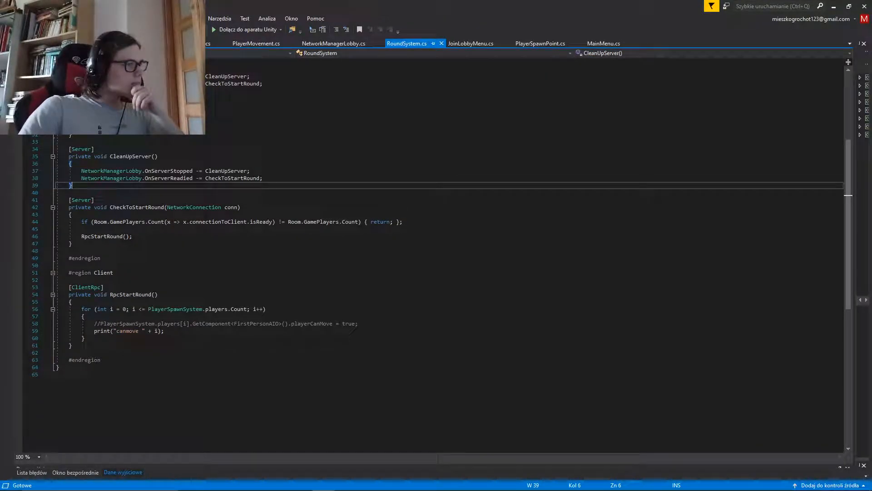
Review the RoundSystem server code, from CleanUpServer up through StartRound to OnStartServer
key(Up)
key(Up)
key(Up)
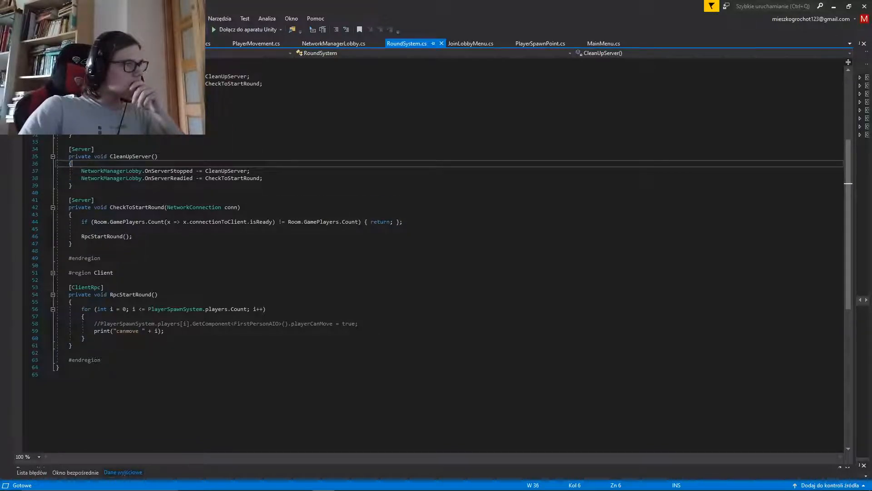
key(Up)
key(Up)
key(Up)
key(Up)
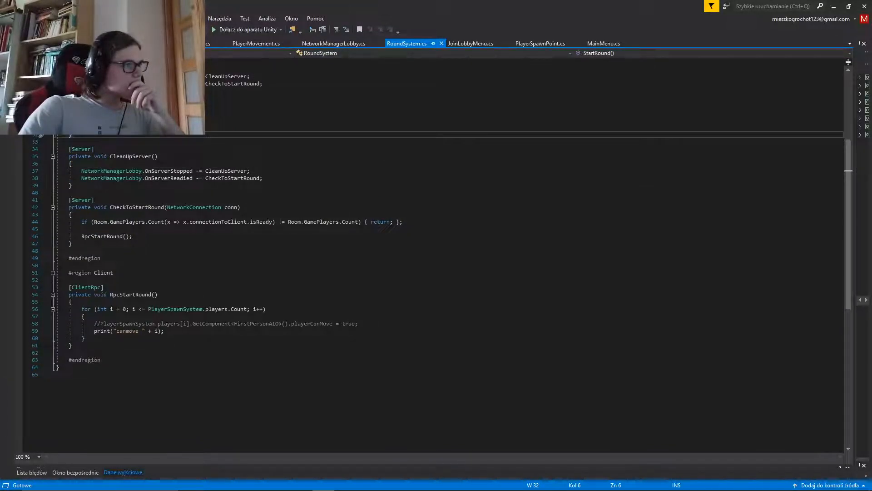
key(Up)
key(Up)
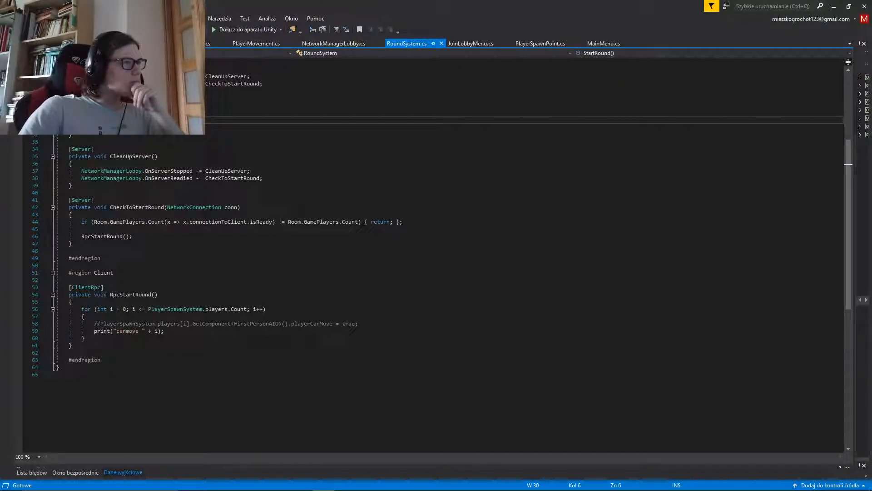
scroll(433, 254, up, 3)
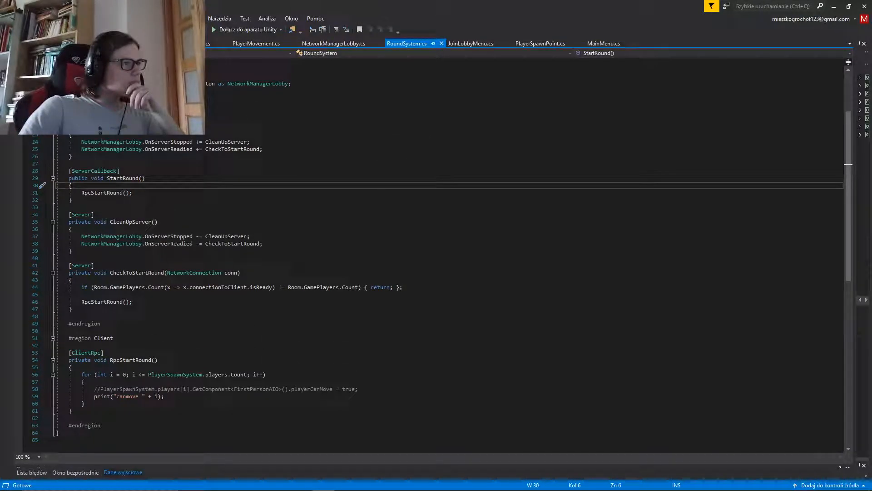
mouse_move(106, 171)
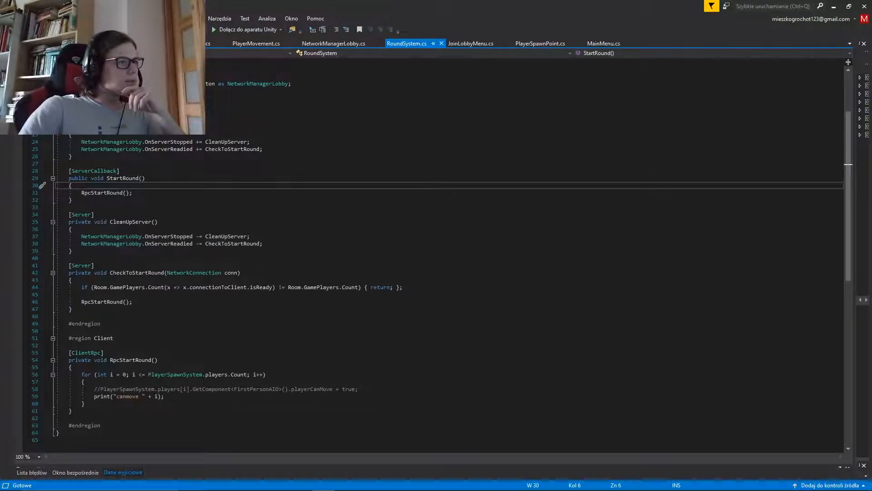
click(133, 193)
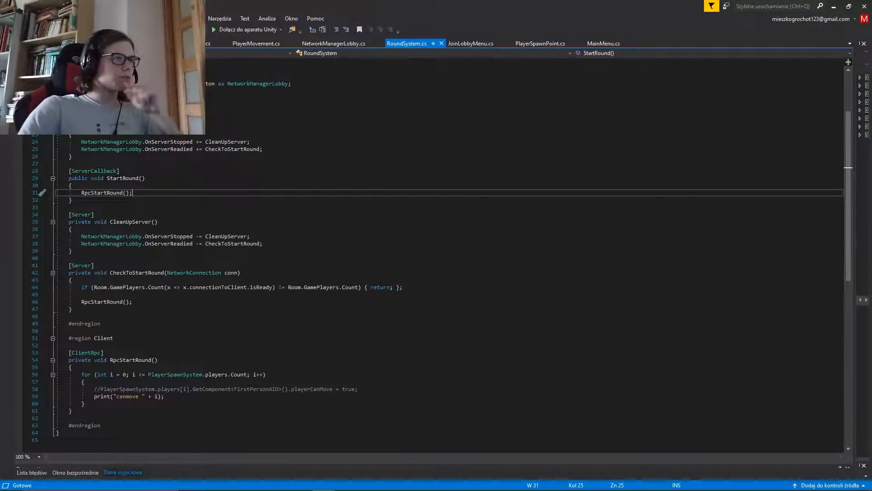
scroll(132, 193, up, 2)
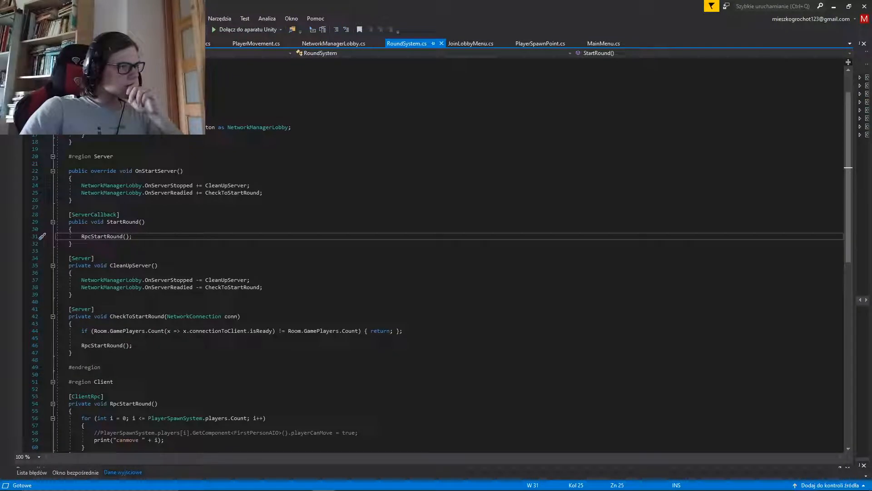
Comment out the OnServerStopped and OnServerReadied subscription lines in OnStartServer and save the script
click(264, 193)
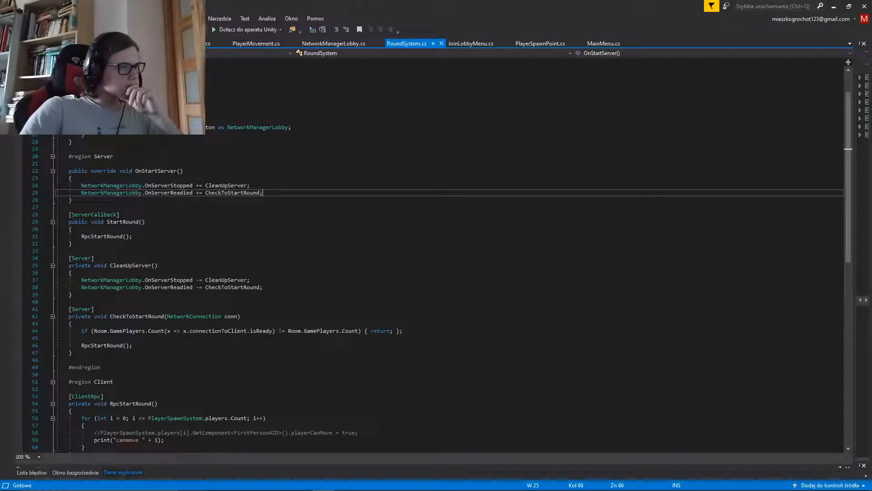
drag(263, 193, 56, 185)
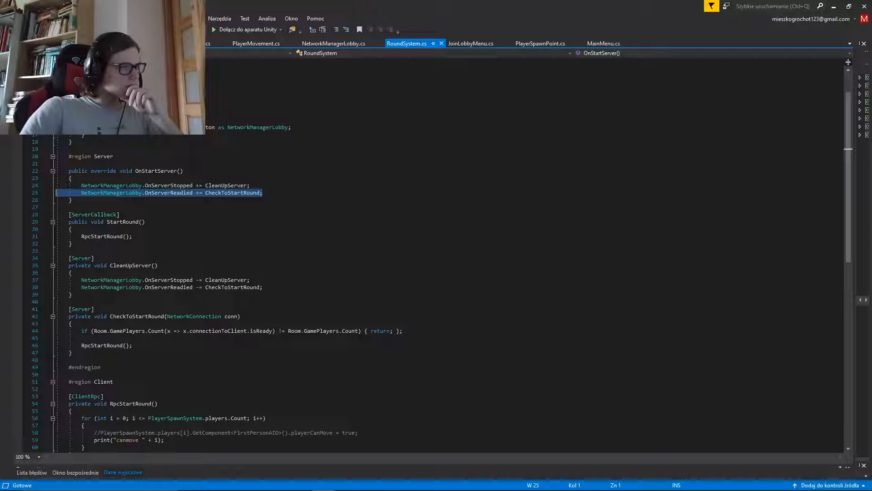
mouse_move(56, 185)
mouse_down()
mouse_move(55, 192)
mouse_move(56, 185)
mouse_move(56, 192)
mouse_move(56, 185)
mouse_move(179, 186)
mouse_move(72, 200)
mouse_move(264, 192)
mouse_move(56, 185)
mouse_up()
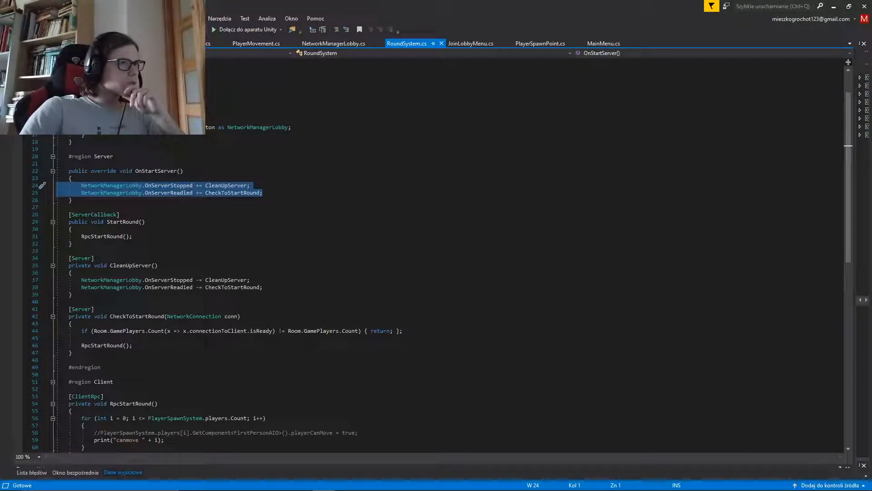
drag(56, 186, 264, 193)
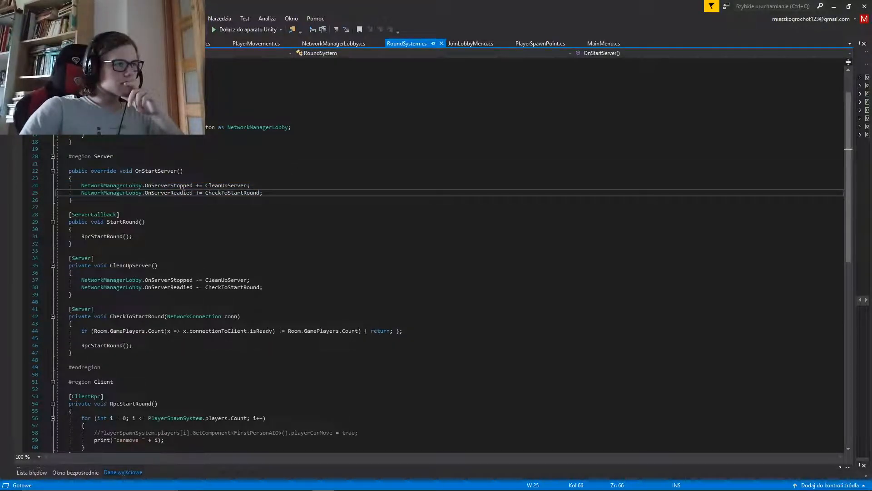
key(Home)
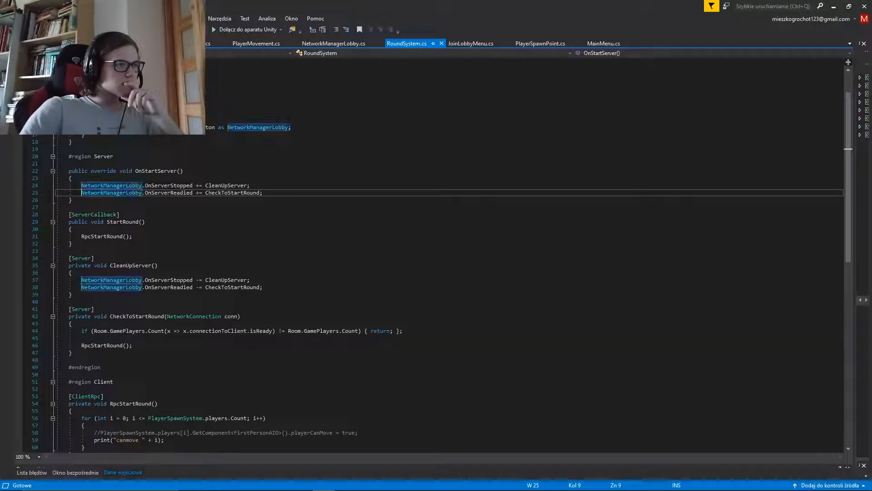
text(//)
key(Up)
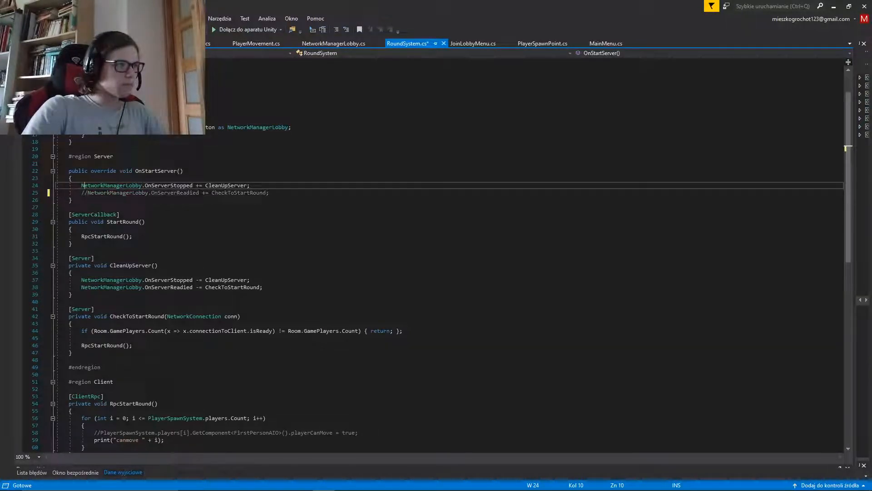
key(Home)
text(//)
key(Up)
key(ctrl+s)
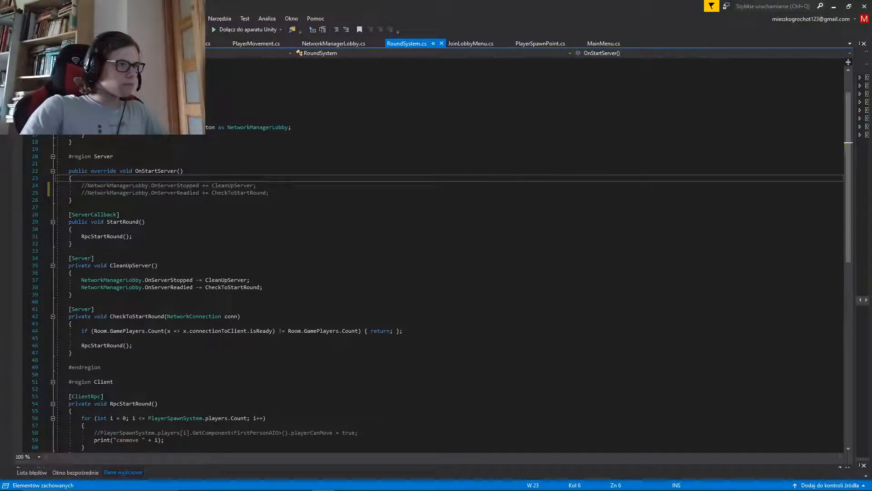
Delete the if statement checking that all players are ready from CheckToStartRound, along with its blank line
click(72, 229)
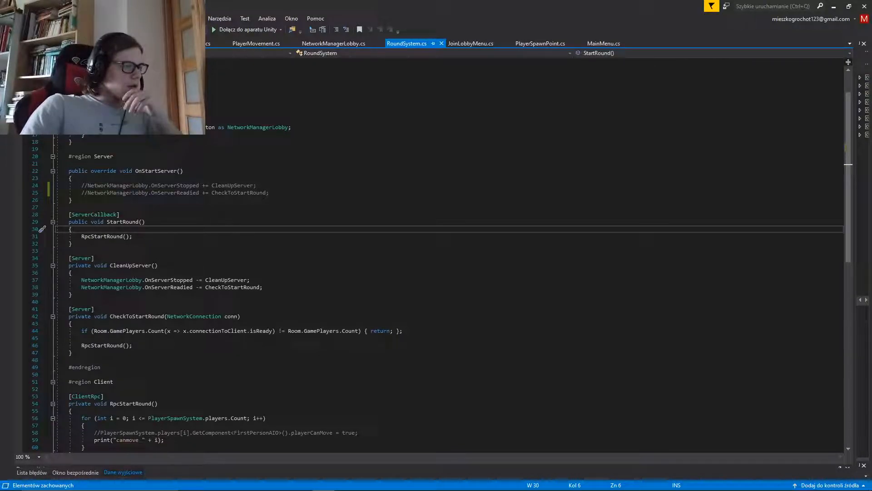
key(Down)
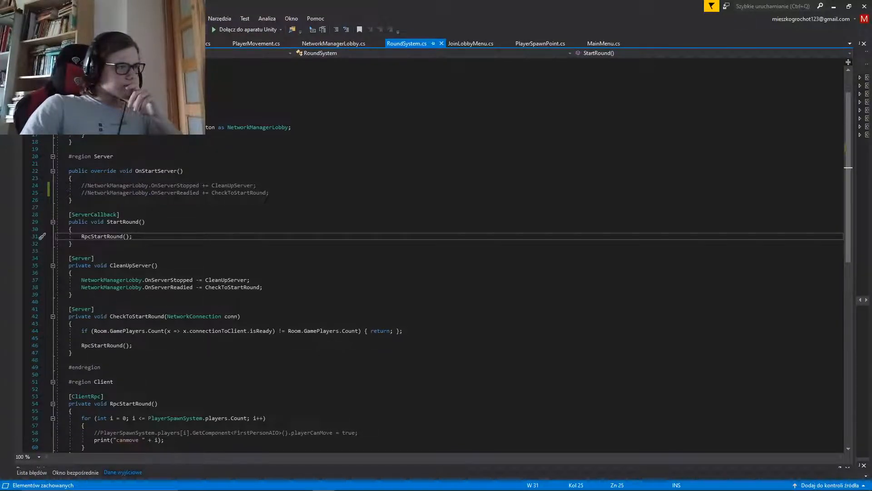
key(Down)
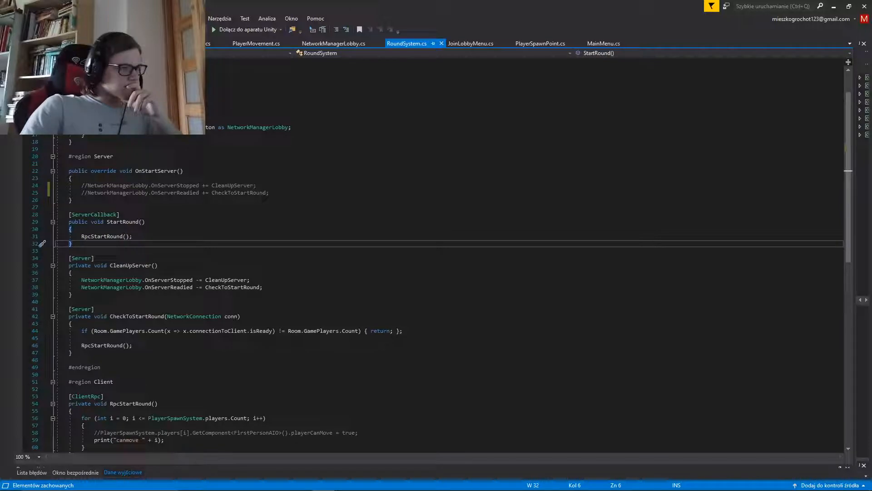
scroll(436, 254, down, 3)
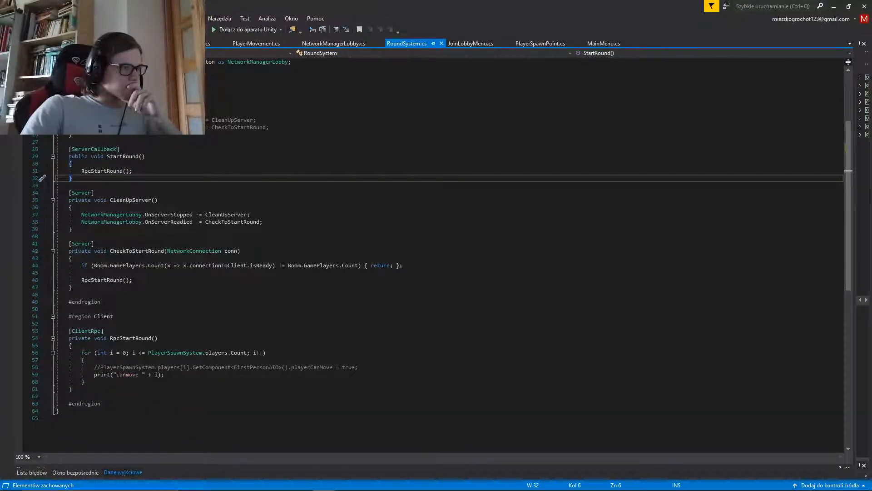
click(95, 244)
key(Down)
key(Down)
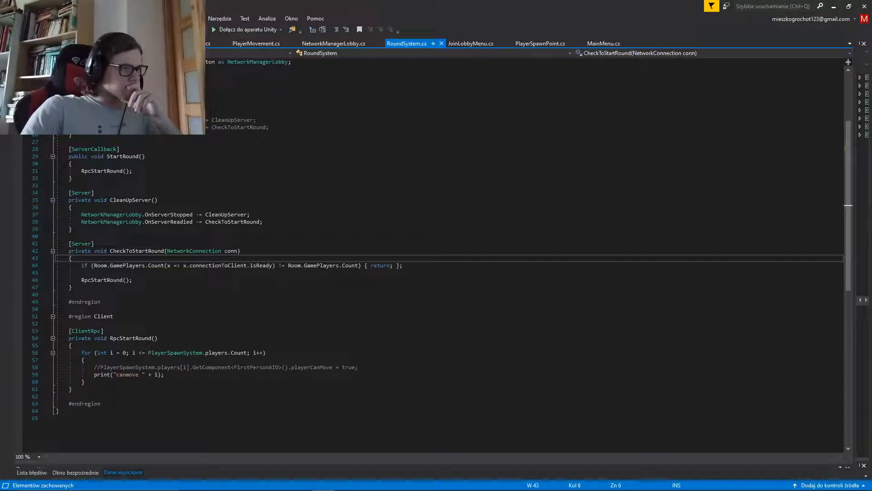
key(Down)
key(End)
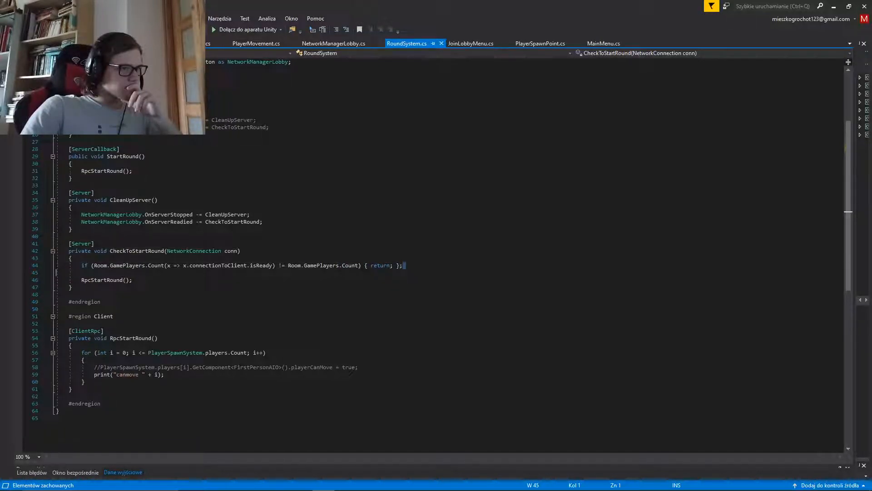
key(shift+Home)
key(shift+Home)
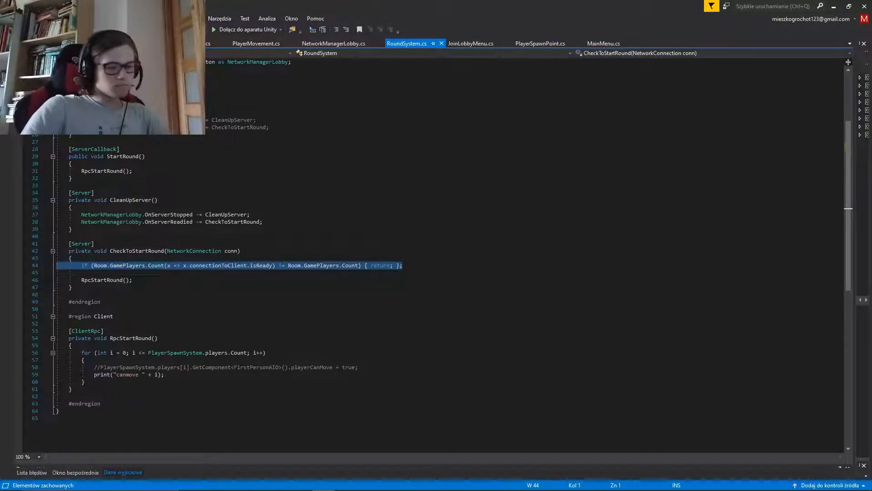
key(Delete)
key(Delete)
key(Delete)
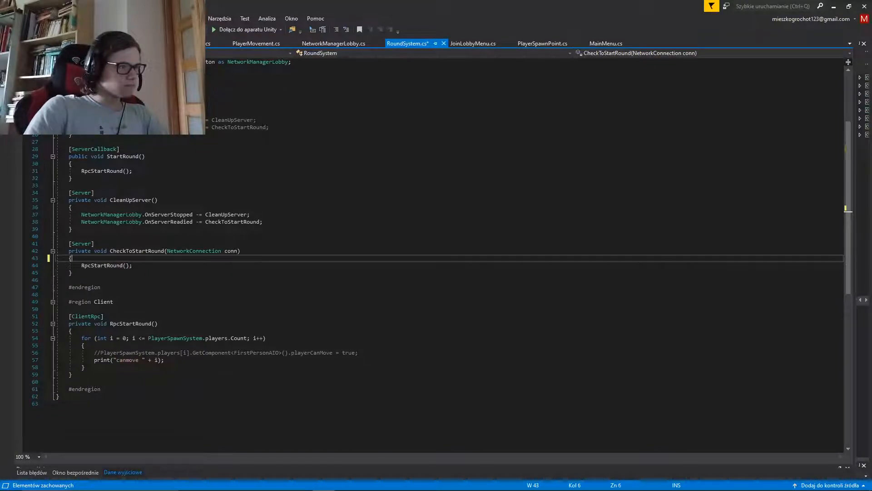
key(Down)
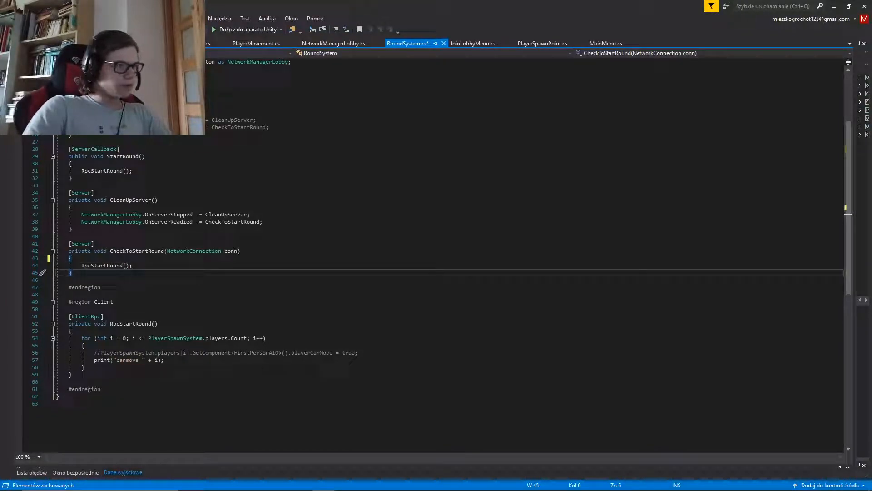
key(ctrl+shift+Left)
key(ctrl+shift+Left)
key(ctrl+shift+Left)
key(ctrl+shift+Left)
key(ctrl+shift+Left)
key(ctrl+shift+Left)
key(ctrl+shift+Left)
key(ctrl+shift+Left)
key(ctrl+shift+Left)
key(ctrl+shift+Left)
key(ctrl+shift+Left)
key(ctrl+shift+Left)
key(ctrl+shift+Left)
key(ctrl+shift+Left)
key(ctrl+shift+Left)
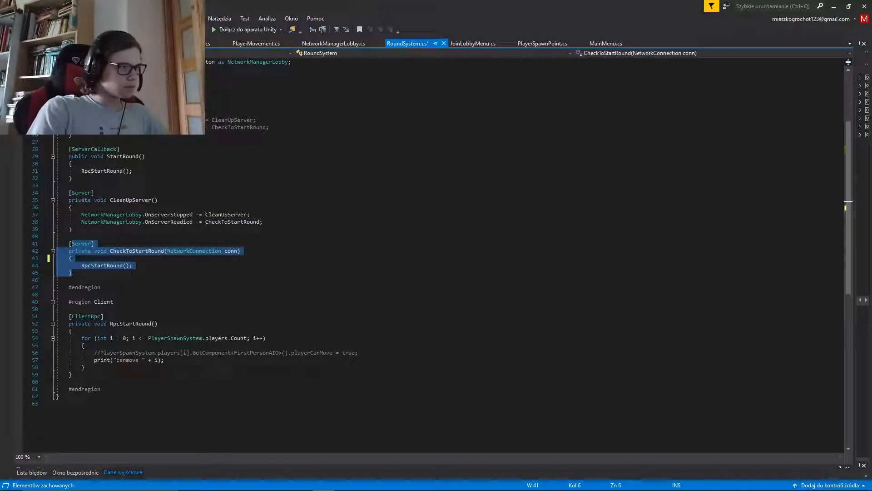
click(91, 244)
key(Down)
key(Down)
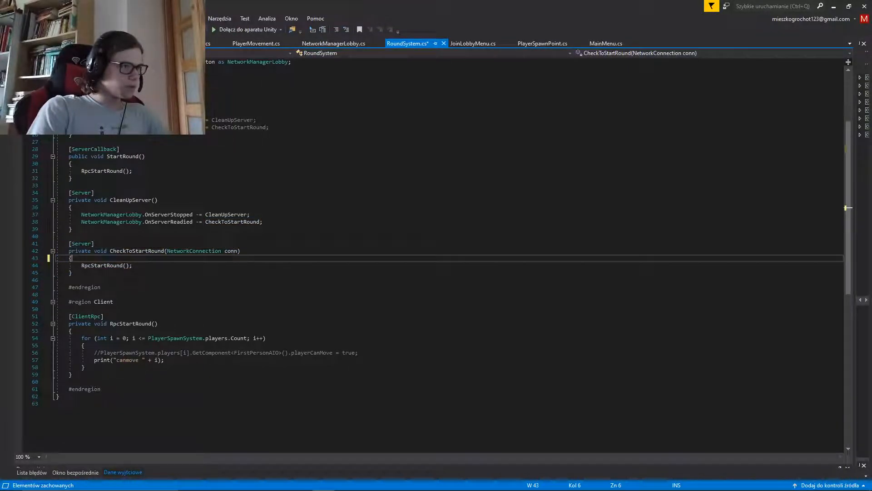
Rename the CheckToStartRound method to ServerStartRound in its declaration and save the script
key(ctrl+s)
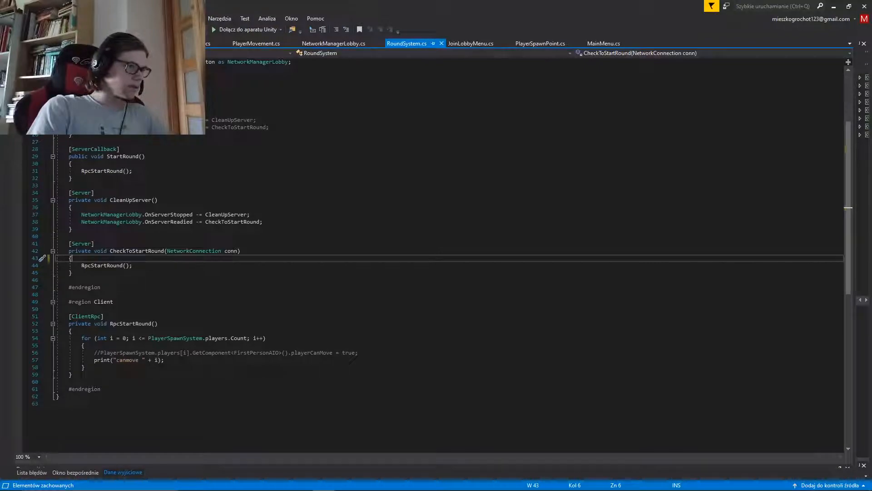
click(133, 252)
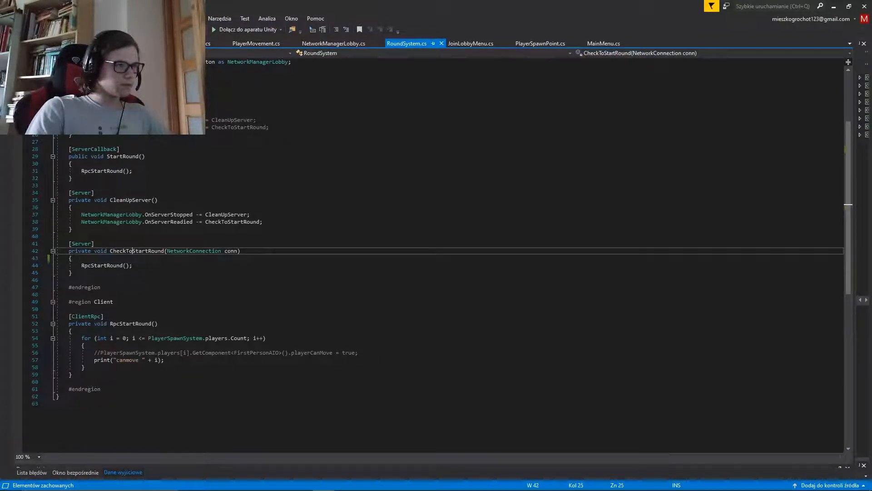
drag(132, 251, 110, 250)
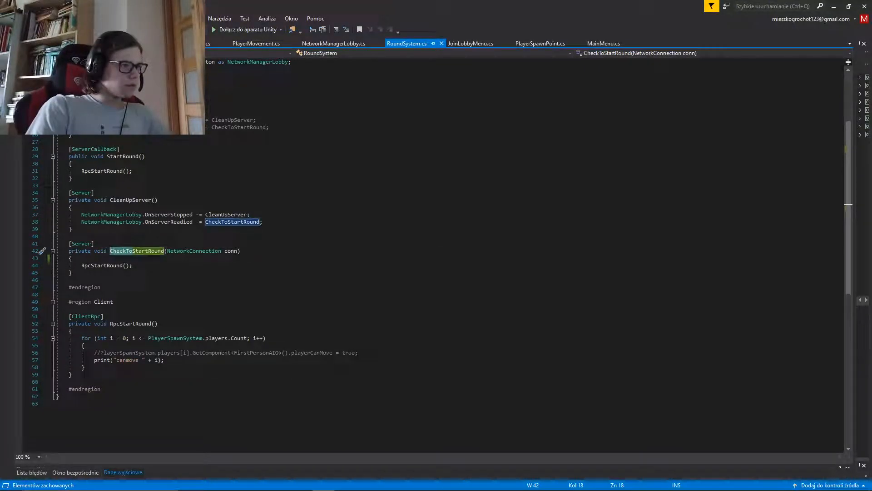
text(Server)
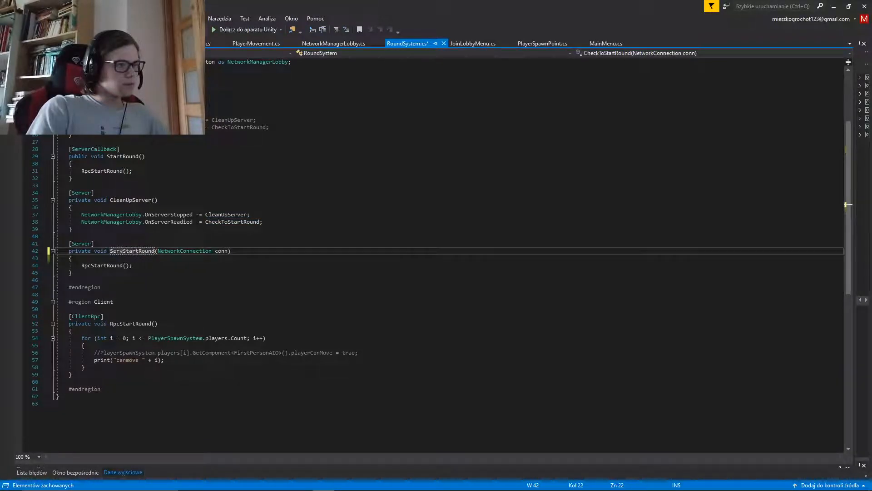
click(114, 237)
key(ctrl+s)
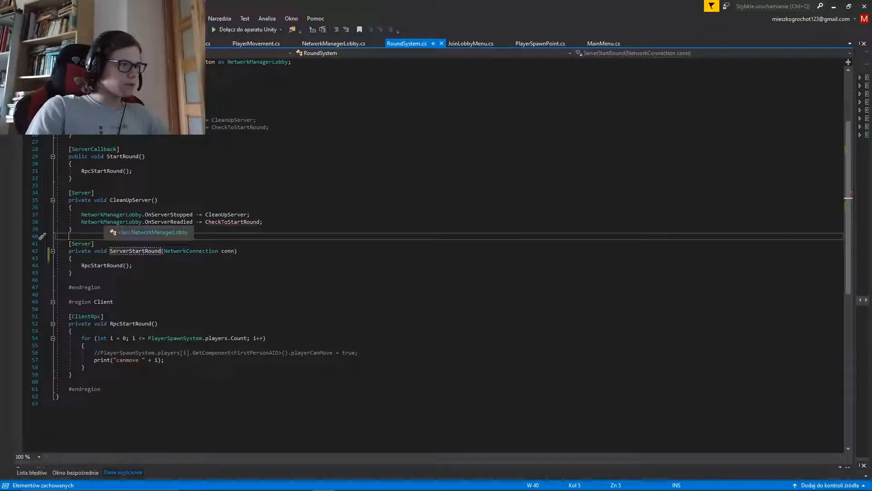
Change the OnServerReadied unsubscription in CleanUpServer to reference ServerStartRound and save the script
mouse_move(231, 222)
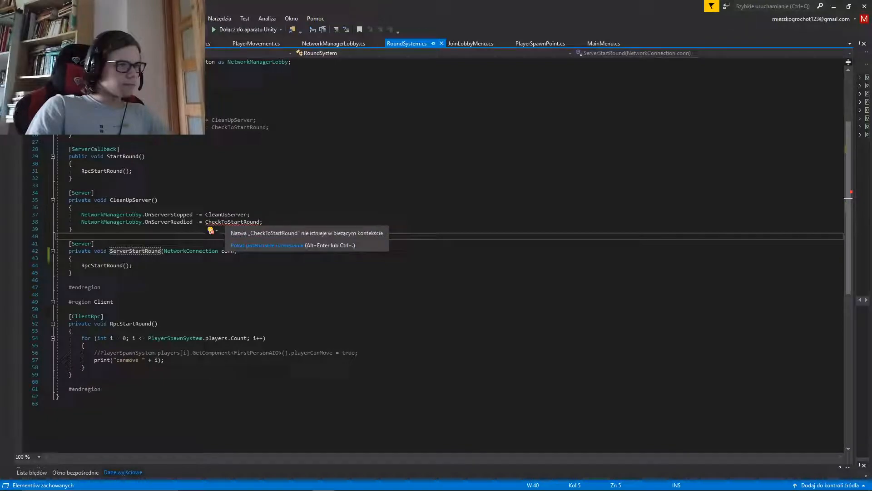
drag(206, 222, 228, 221)
text(Server)
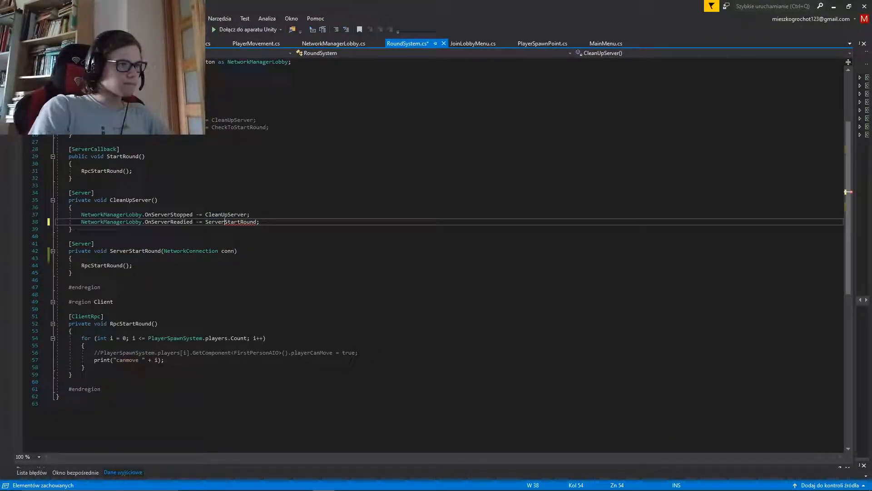
click(250, 215)
key(ctrl+s)
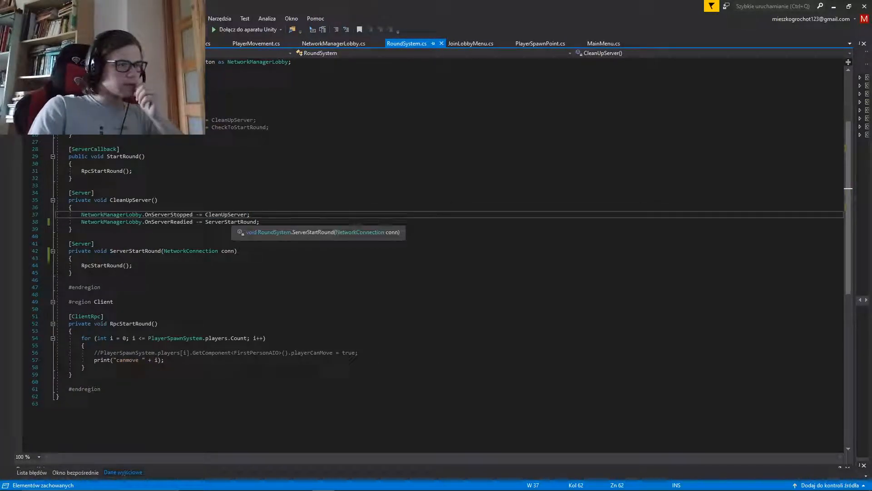
click(69, 236)
click(73, 229)
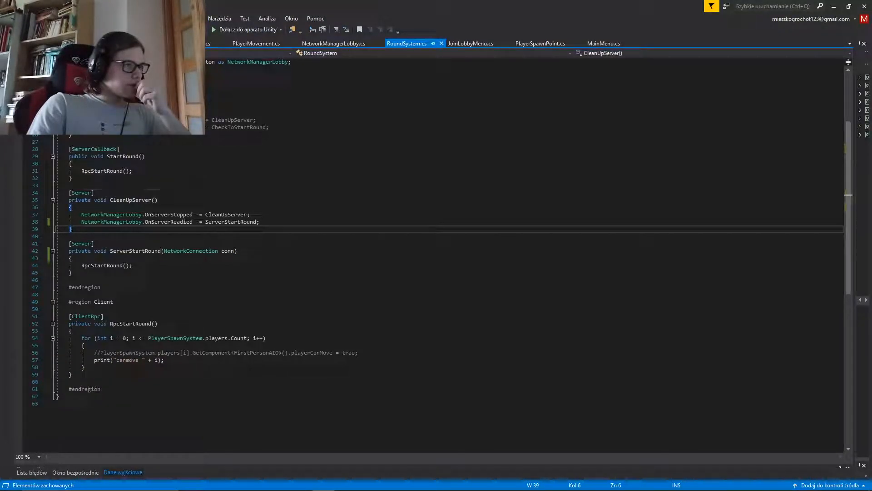
click(72, 164)
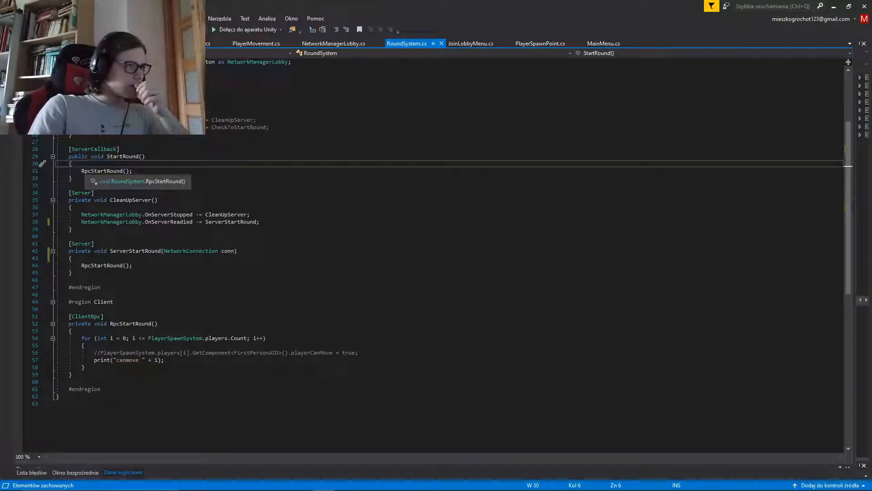
Insert three blank lines at the start of the RoundSystem class, above the room field
scroll(436, 263, up, 5)
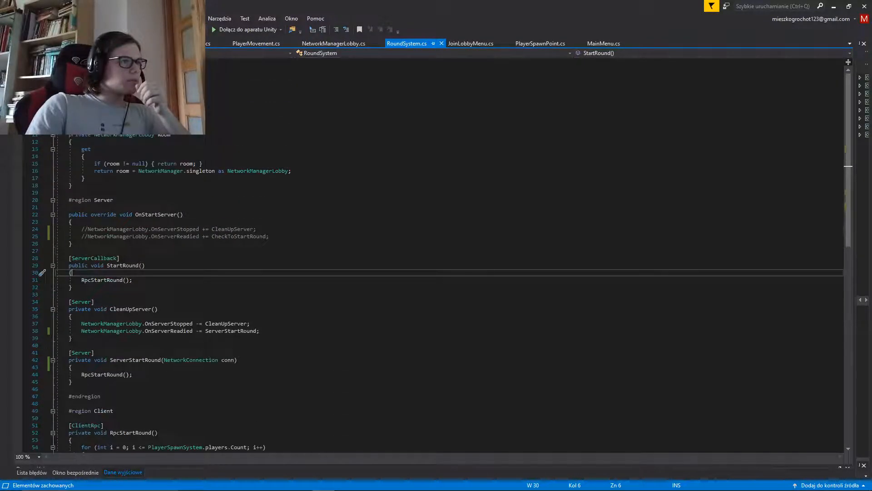
click(59, 113)
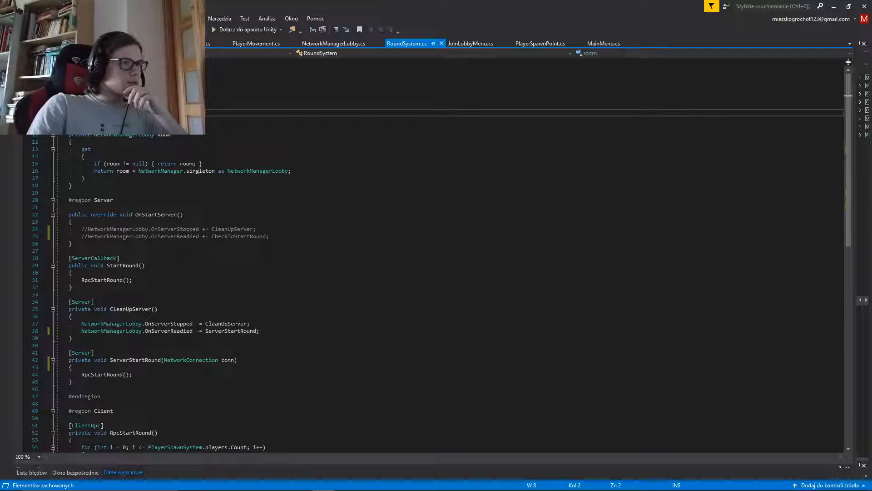
key(Return)
key(Return)
key(Return)
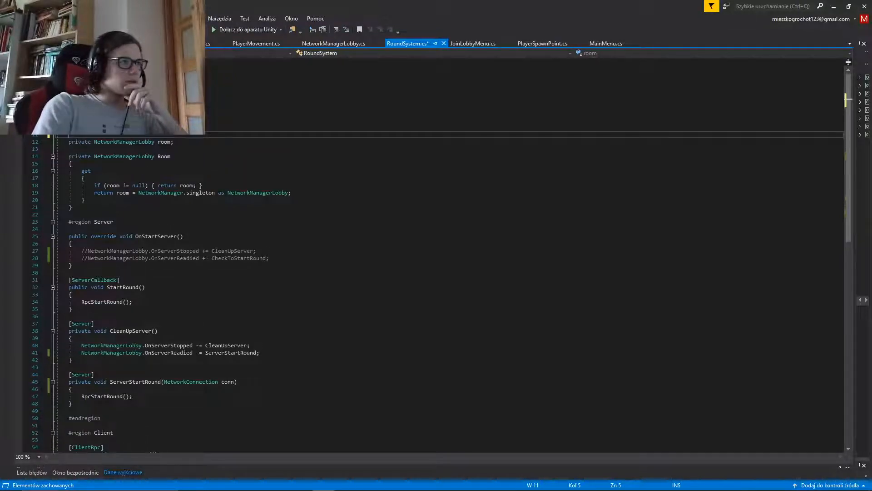
Remove the blank line between the room field and the Room property, and collapse the Room property
drag(72, 149, 56, 149)
key(Delete)
key(Delete)
key(End)
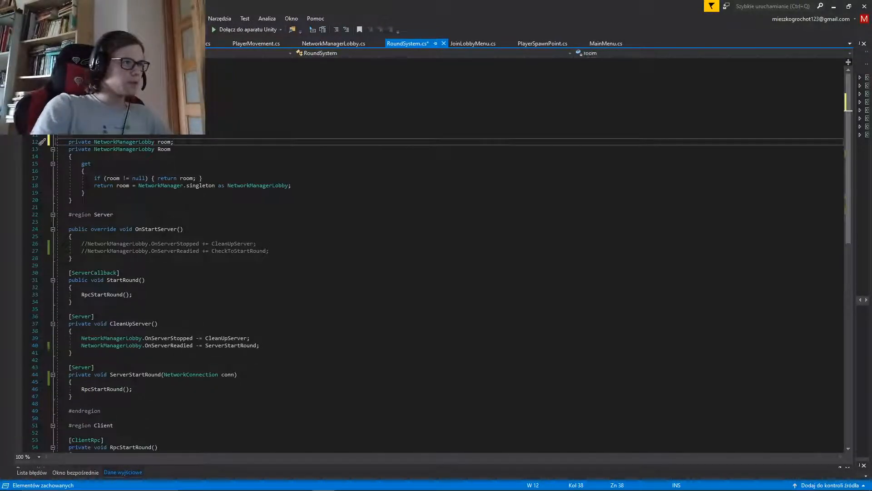
key(ctrl+s)
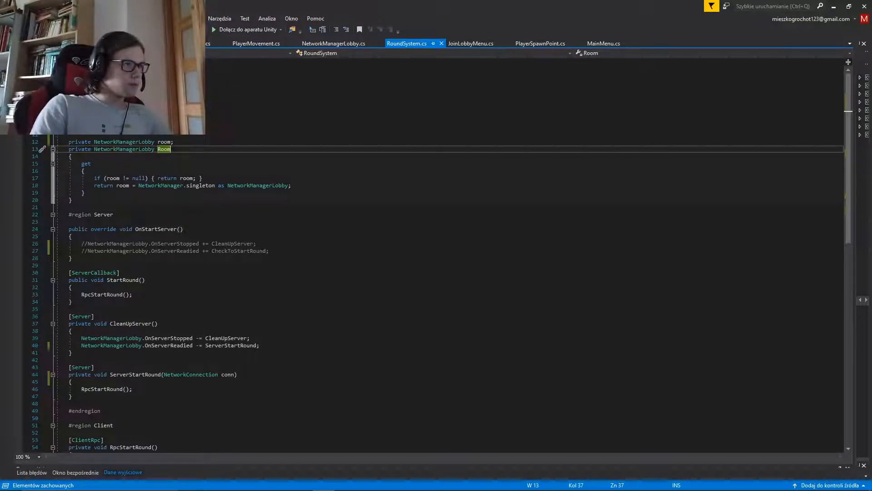
key(ctrl+m)
key(ctrl+m)
Add a [SyncVar] attribute on the first blank line above the room field
click(68, 120)
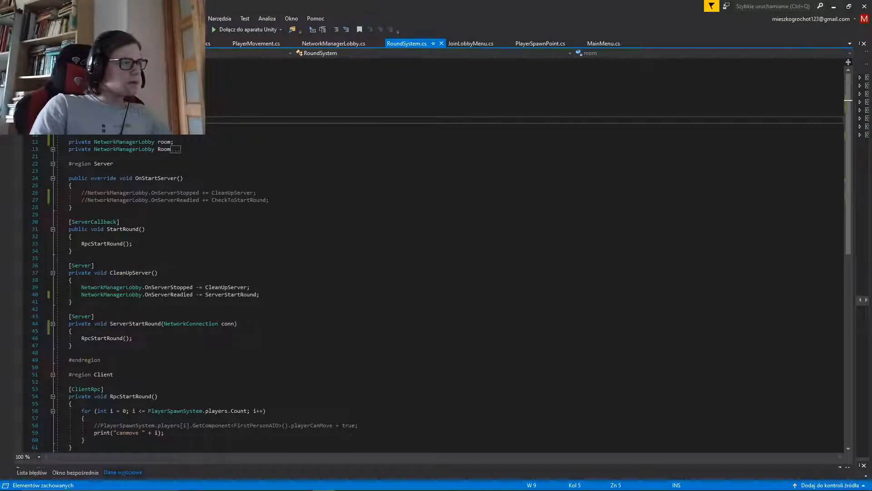
text([)
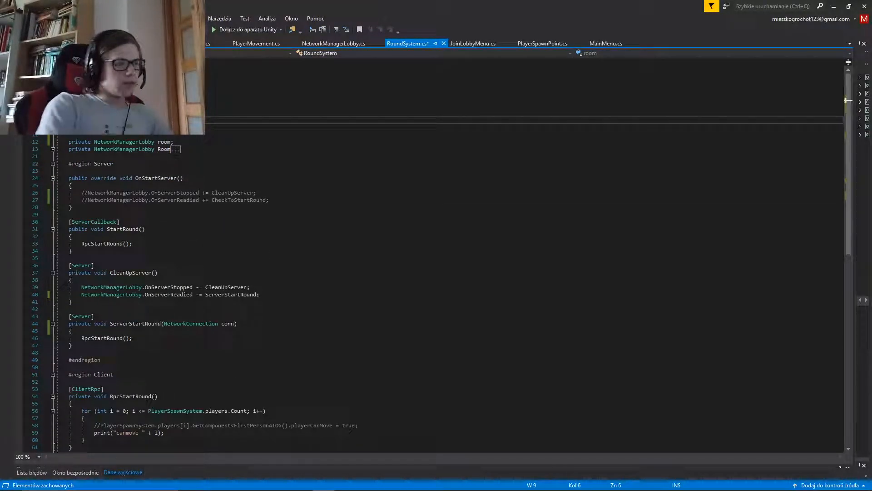
text(SyncVar)
key(Down)
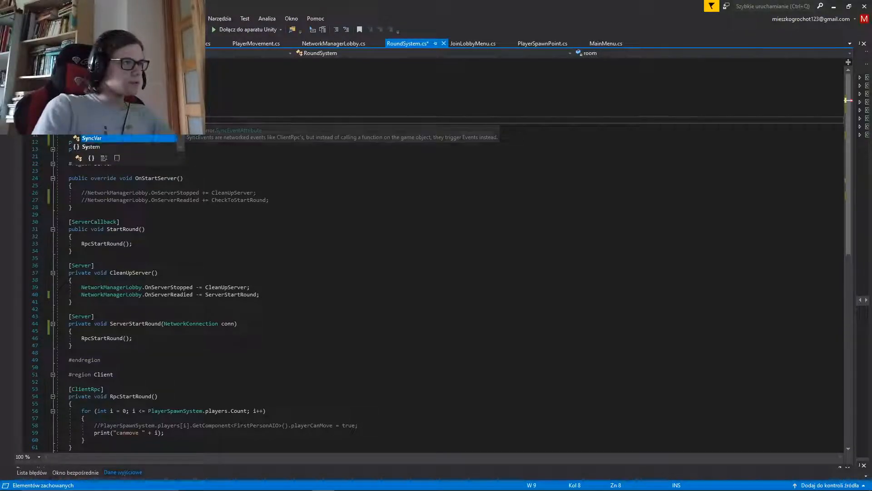
key(Return)
text(] )
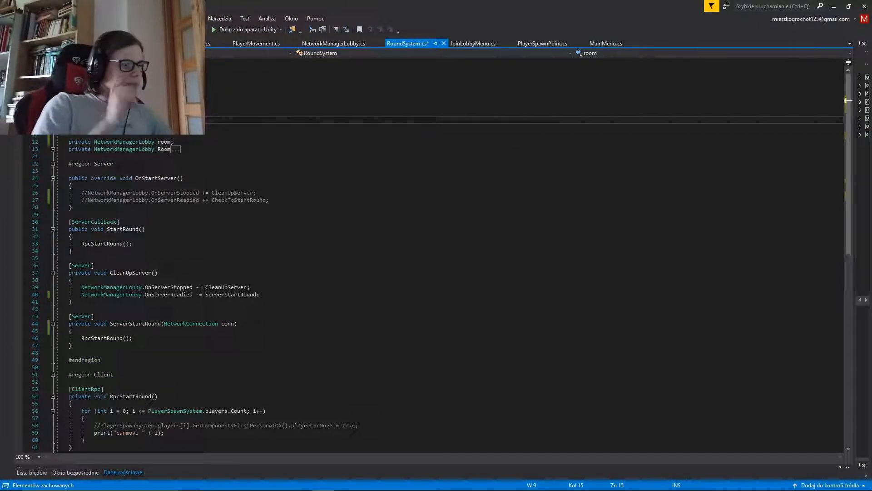
text(secon)
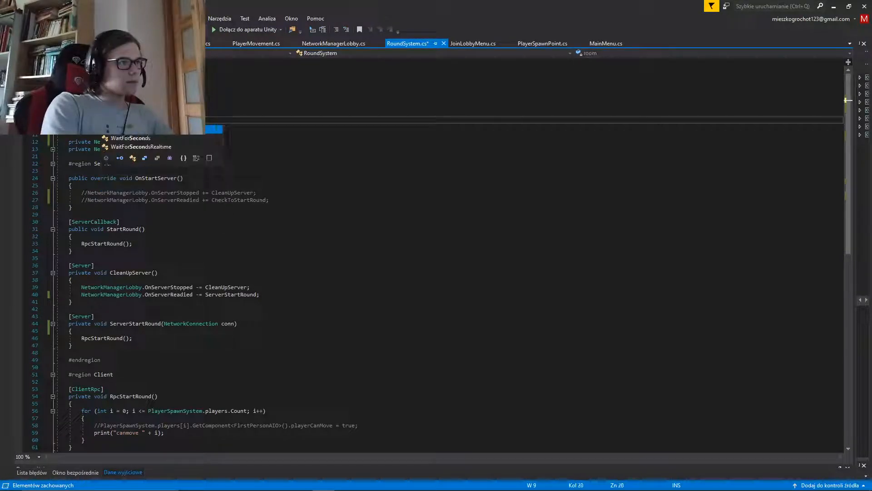
text(ds)
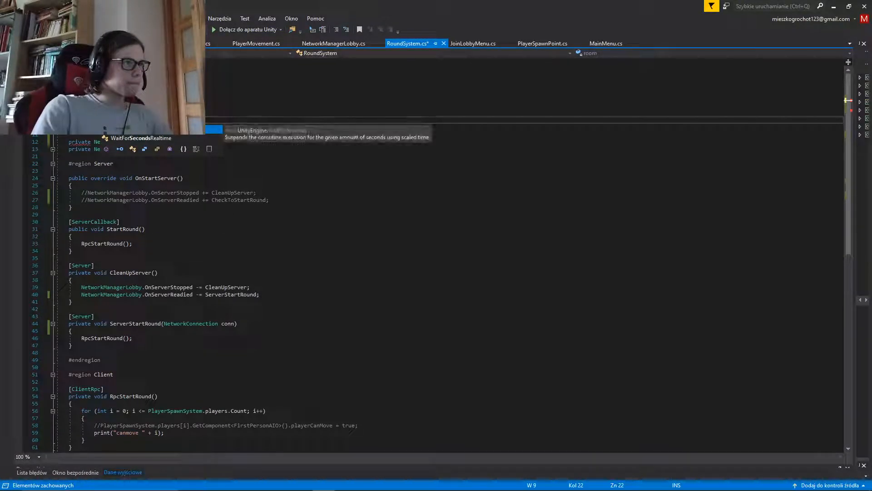
key(BackSpace)
key(BackSpace)
key(BackSpace)
key(BackSpace)
key(BackSpace)
key(BackSpace)
key(BackSpace)
key(BackSpace)
key(BackSpace)
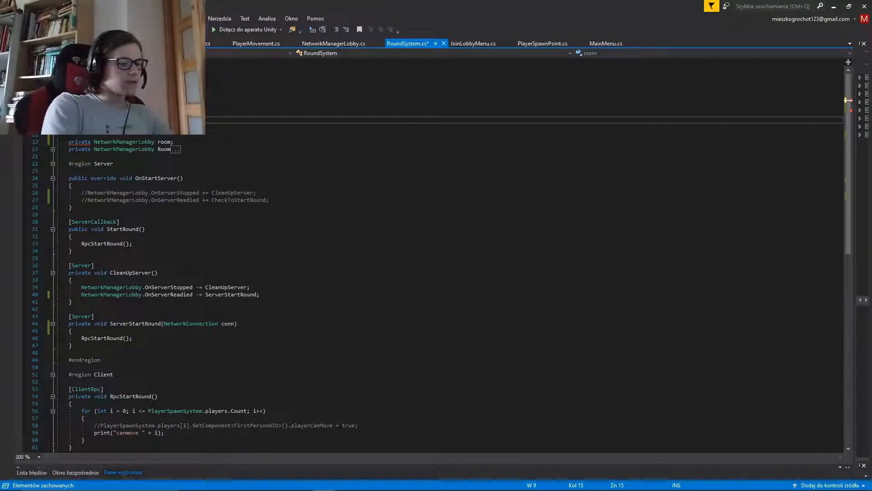
Declare a variable named Seconds after the SyncVar attribute and make its type float
text(int Seconds =)
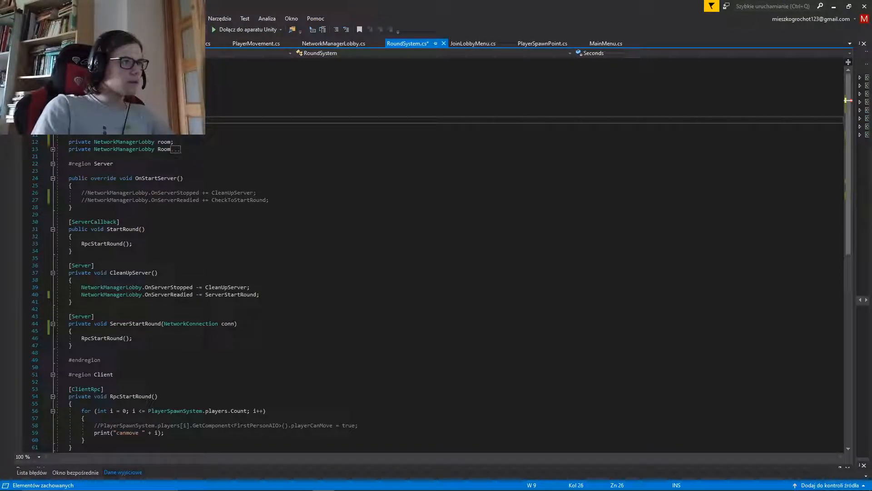
key(Left)
key(Left)
key(Left)
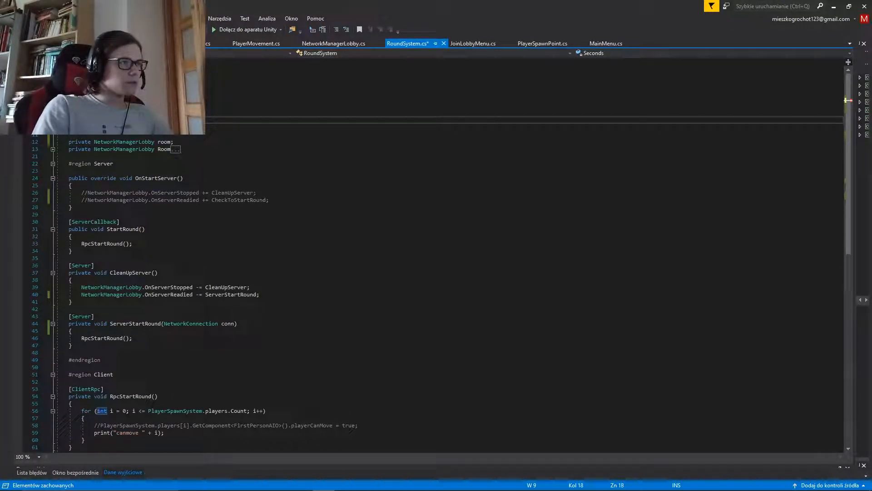
key(shift+Left)
key(shift+Left)
key(shift+Left)
key(shift+Right)
text(float)
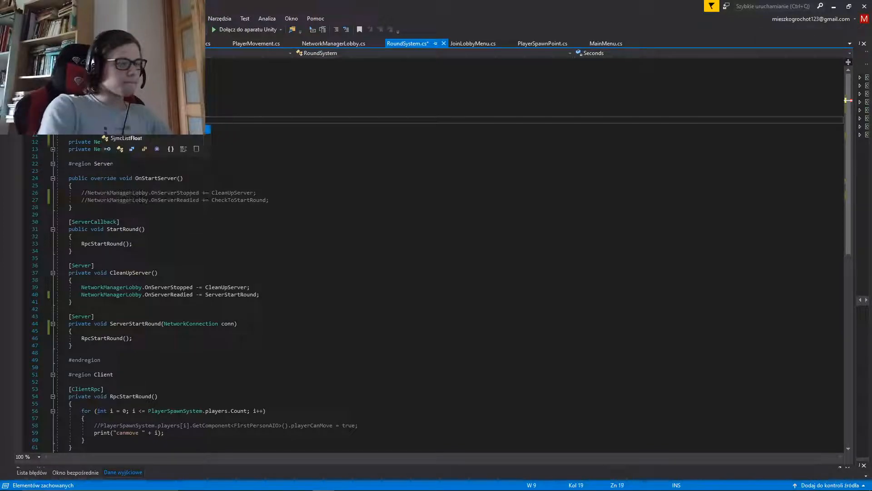
Extend the variable's name to SecondsToStart, initialise it to 5f and save the script
key(Right)
key(Right)
key(Right)
key(Right)
key(Right)
key(Right)
key(Right)
key(Right)
key(Right)
key(Right)
key(Right)
key(Right)
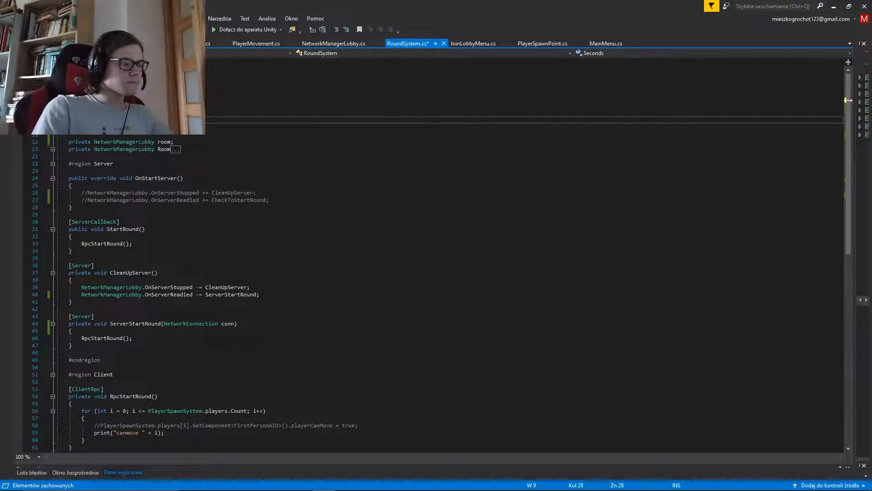
text(rt =)
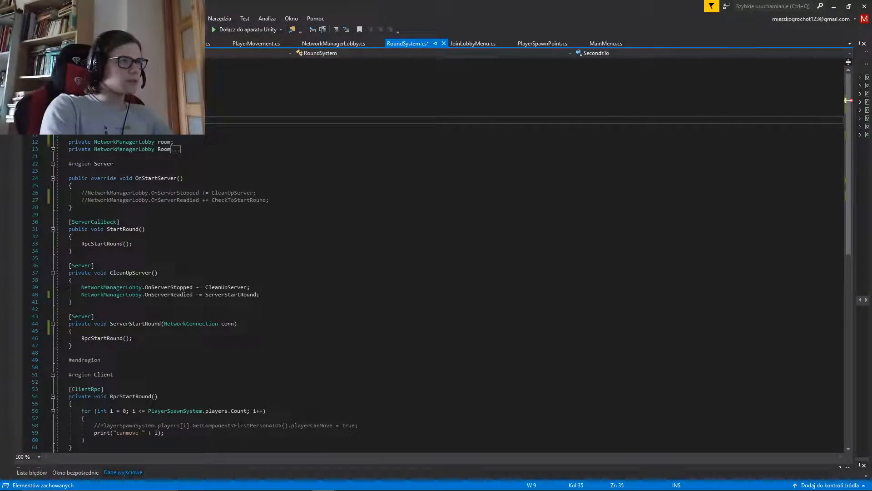
text( 5f)
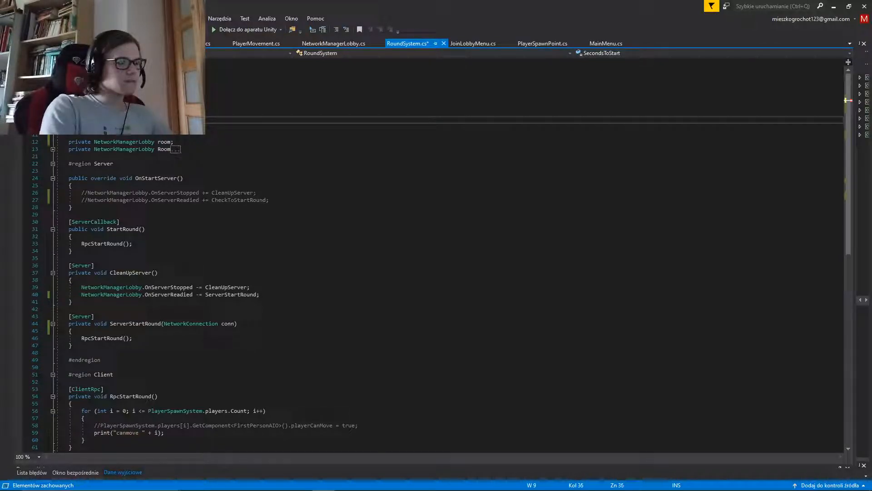
key(BackSpace)
key(Escape)
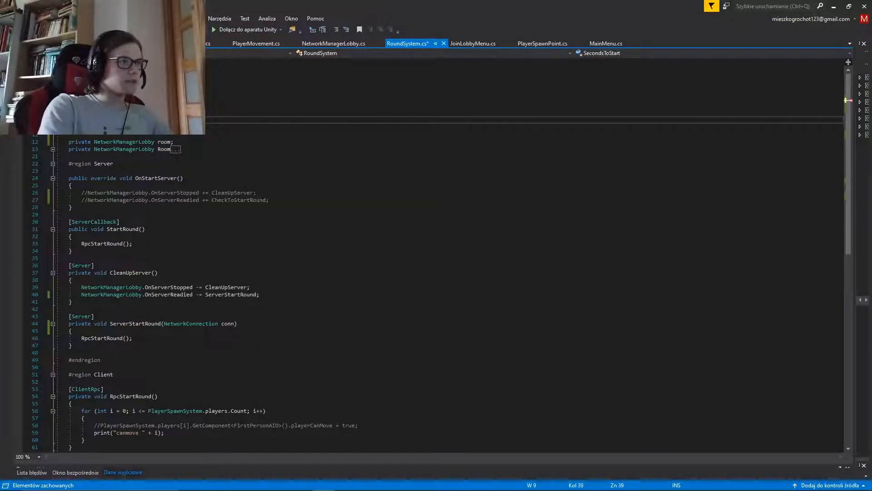
text(f;)
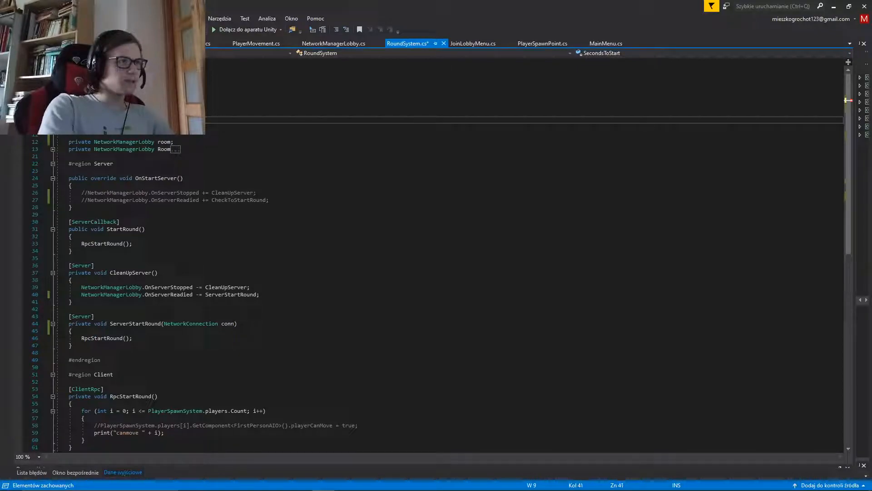
key(ctrl+s)
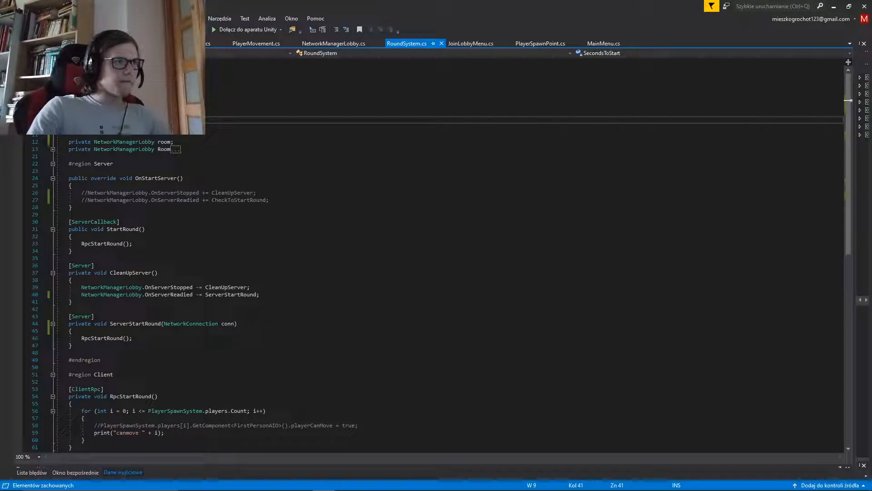